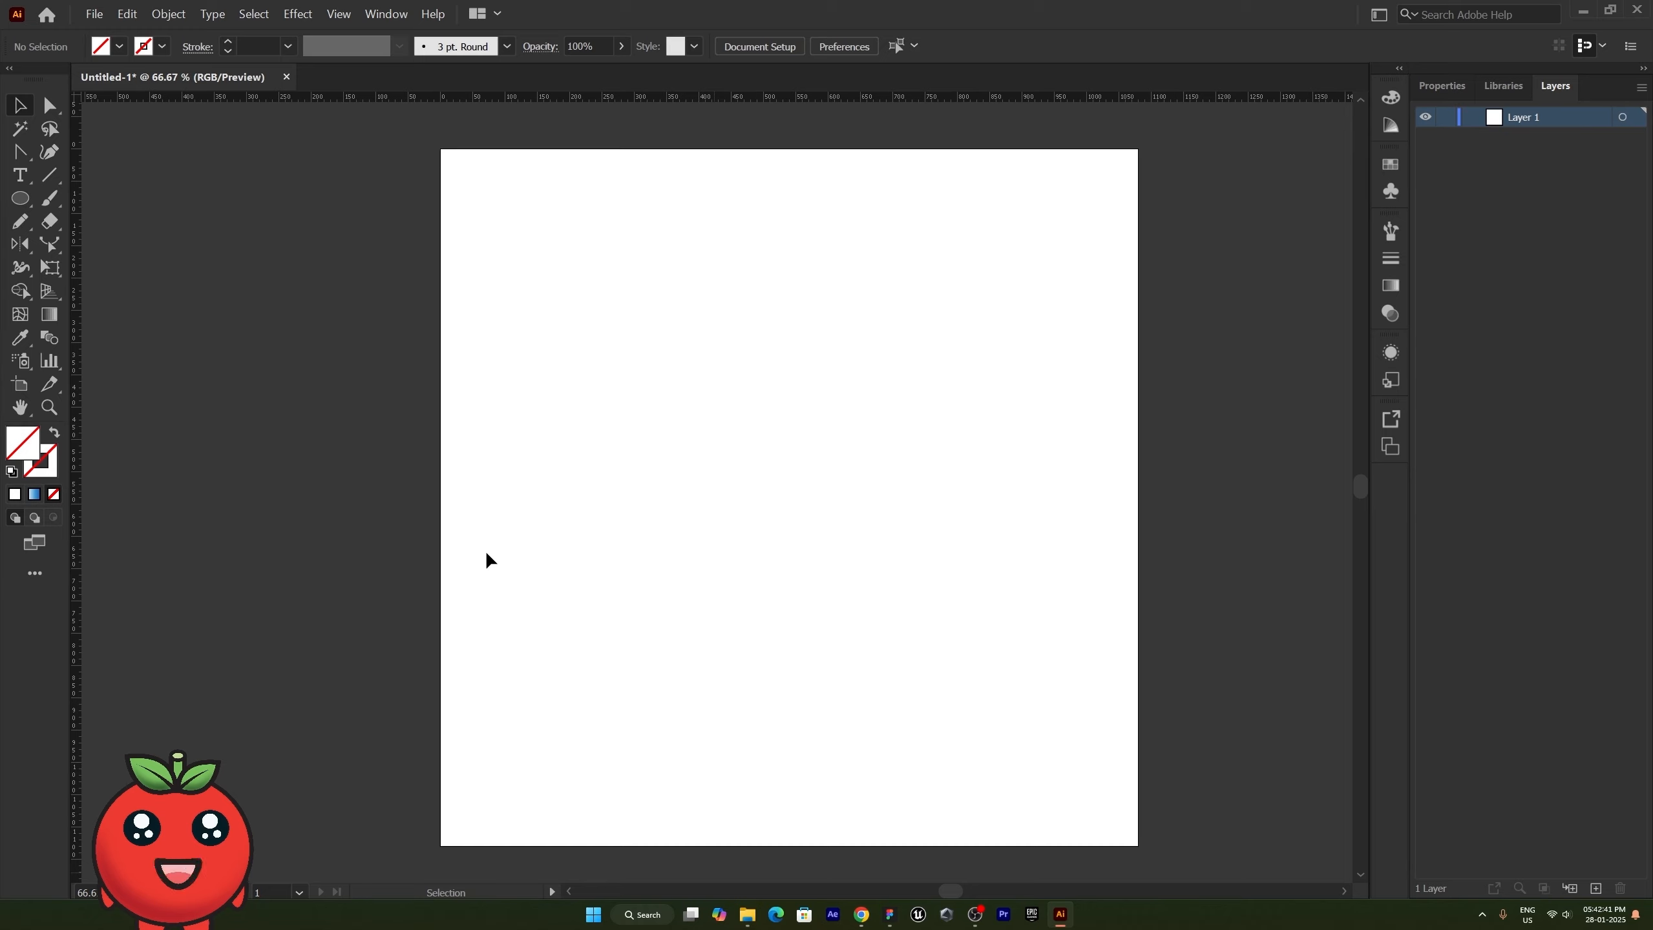
pyautogui.click(20, 245)
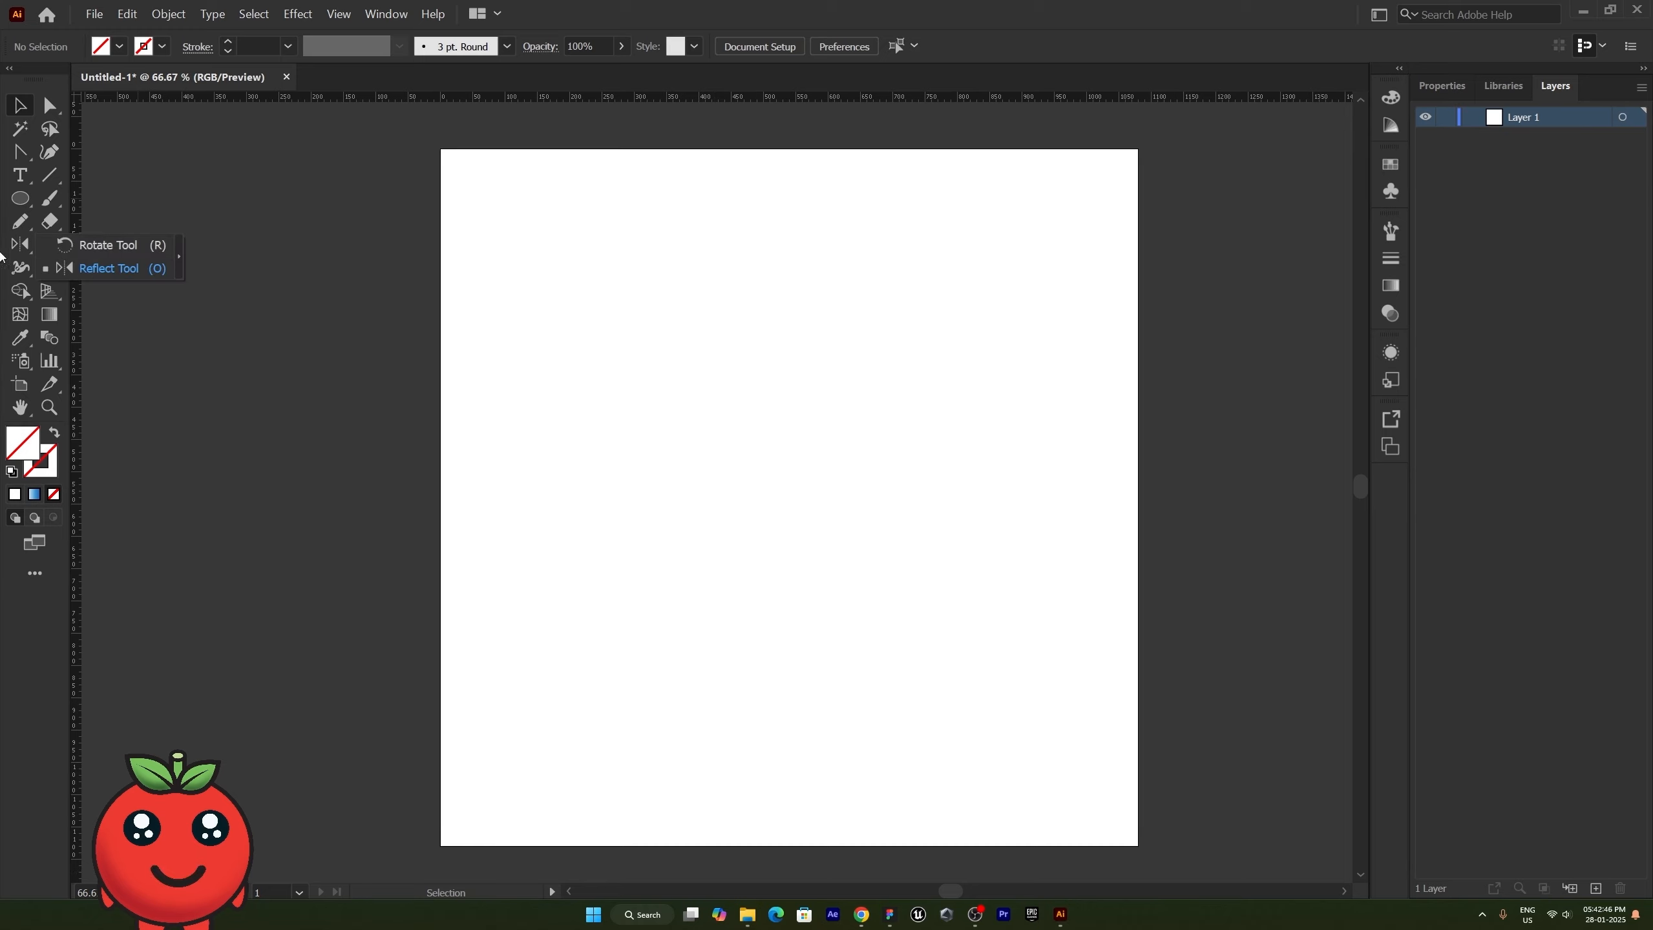
pyautogui.click(53, 245)
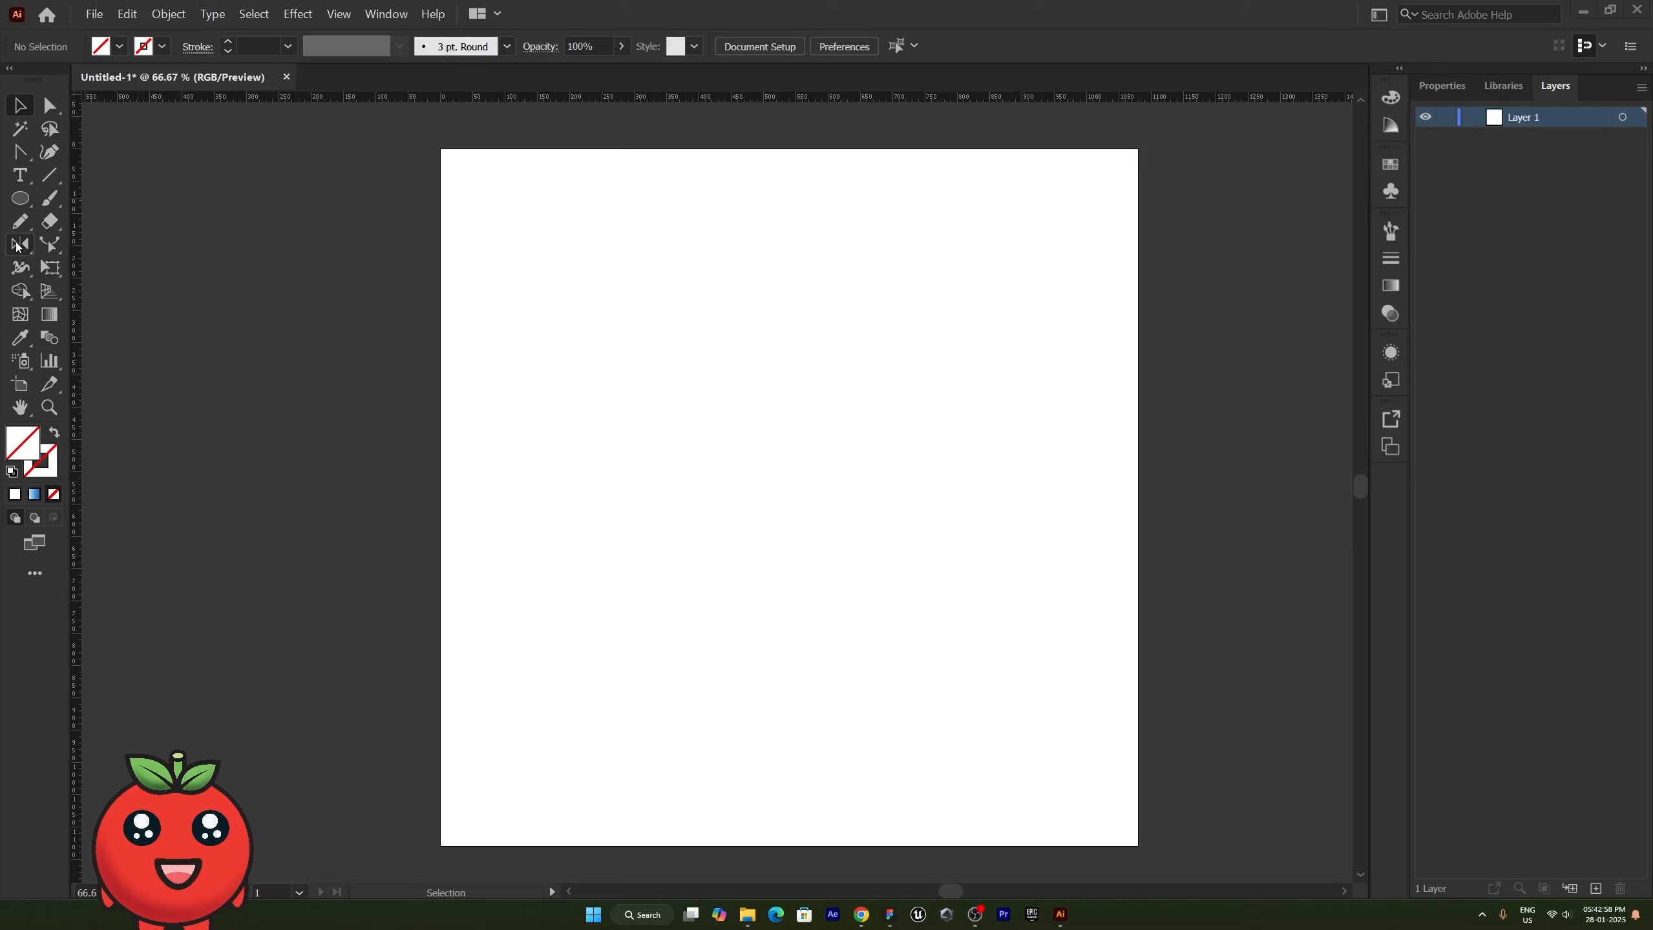
pyautogui.click(21, 267)
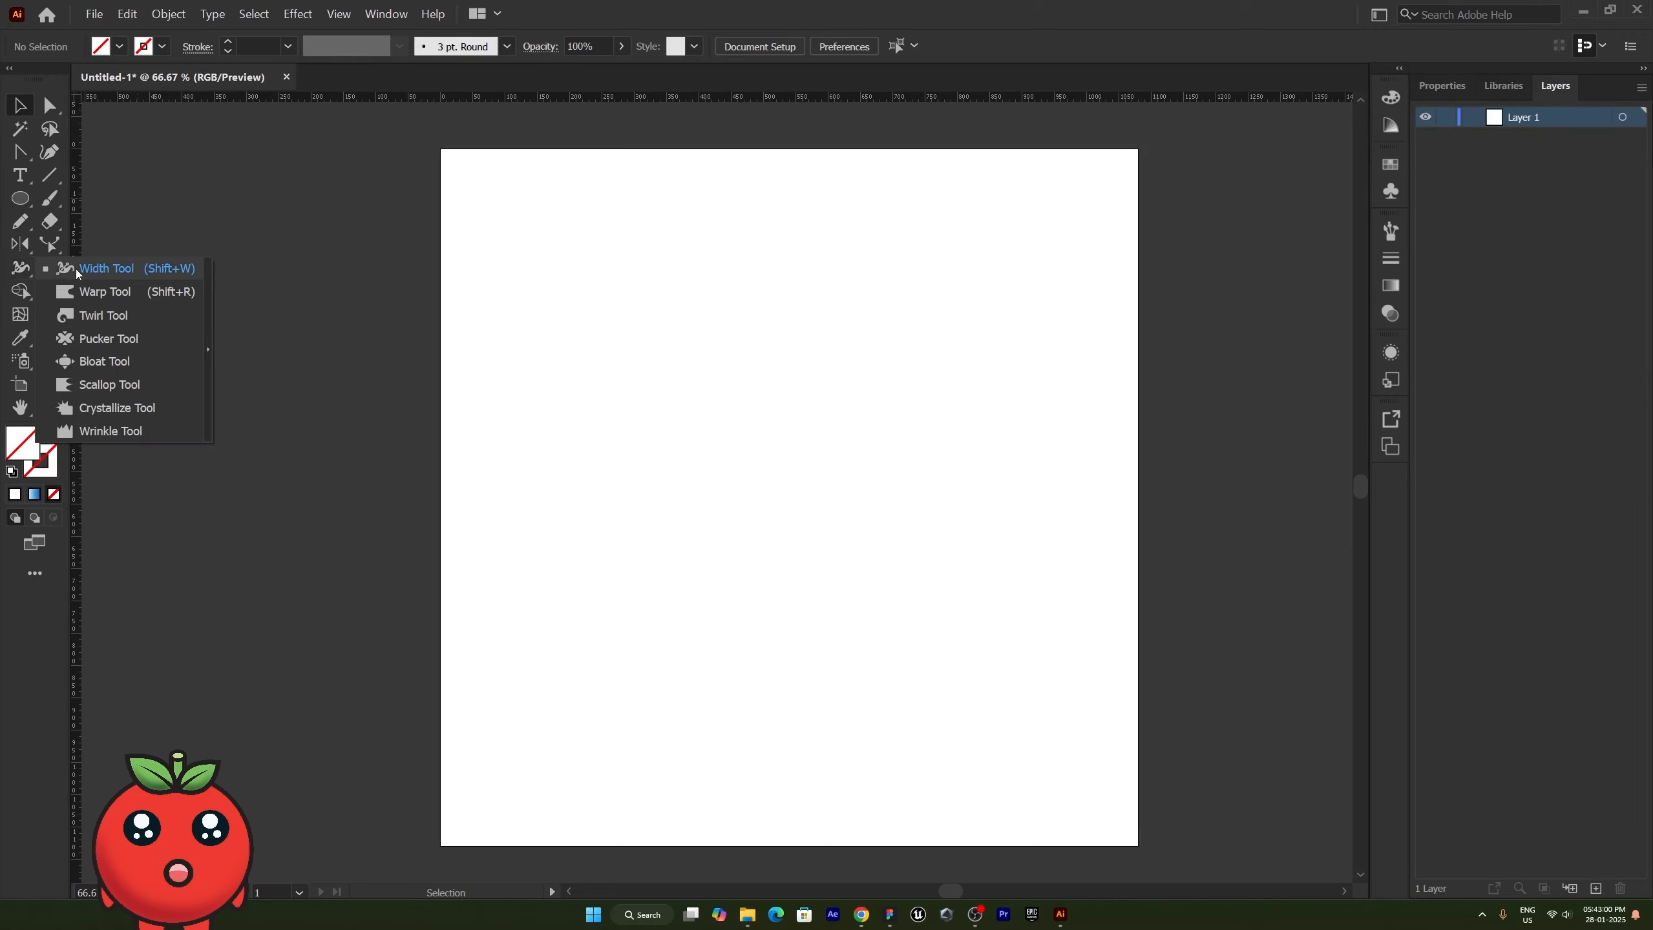
pyautogui.click(49, 270)
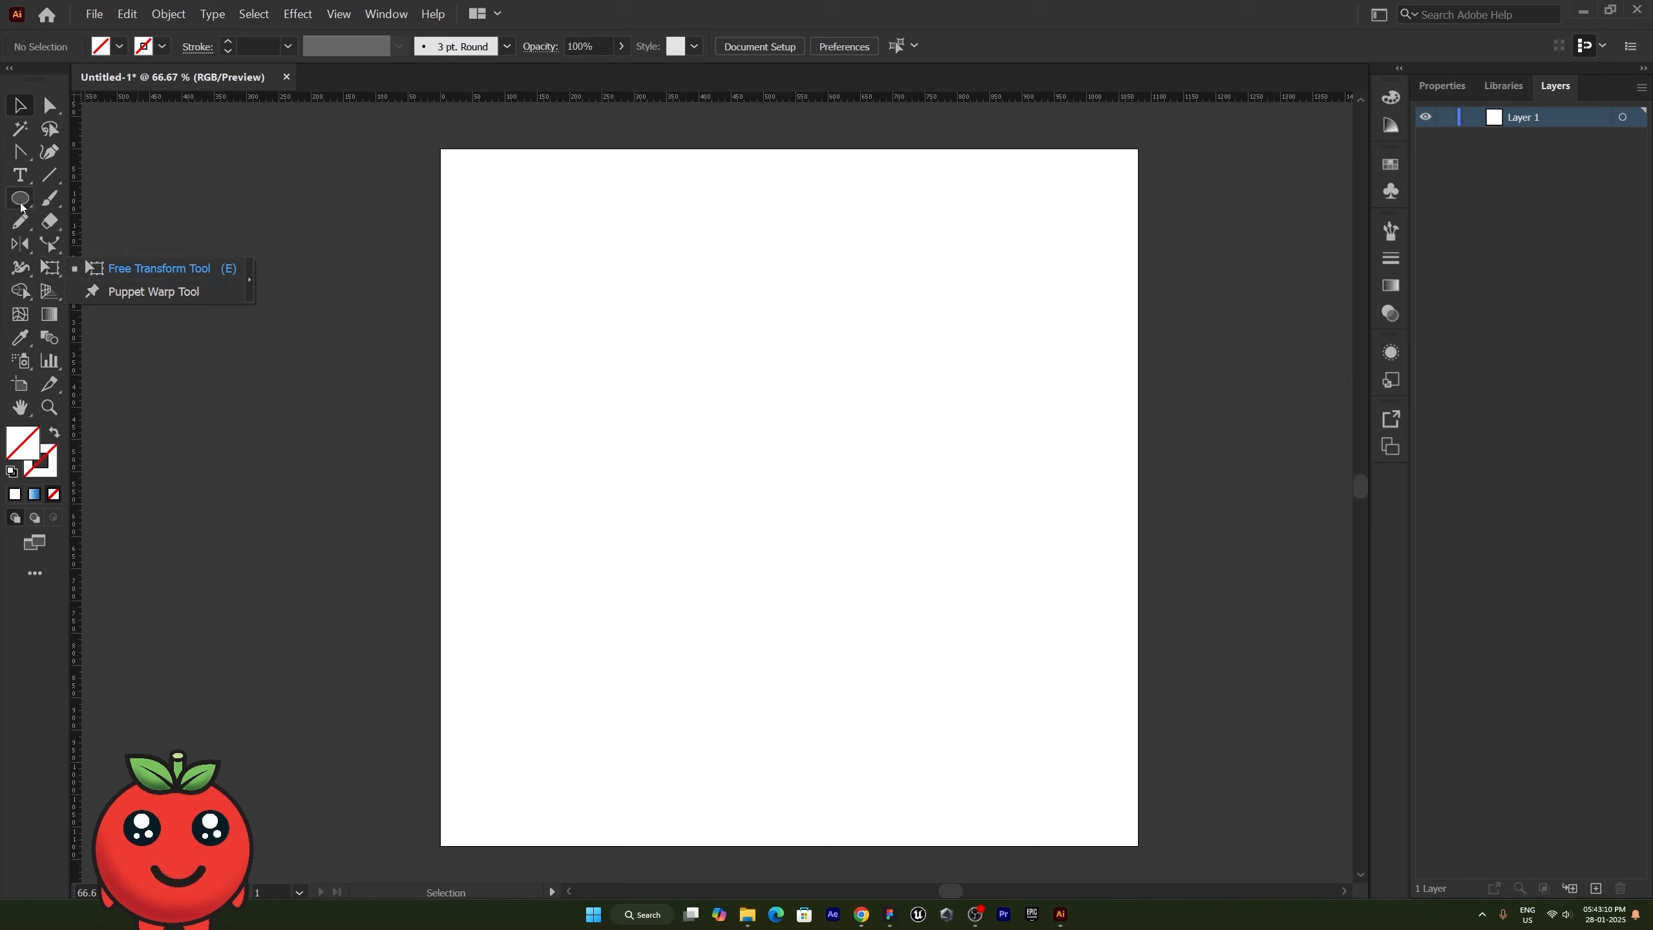
# Step: Choose the Rotate tool from the Reflect tool's group
pyautogui.click(19, 244)
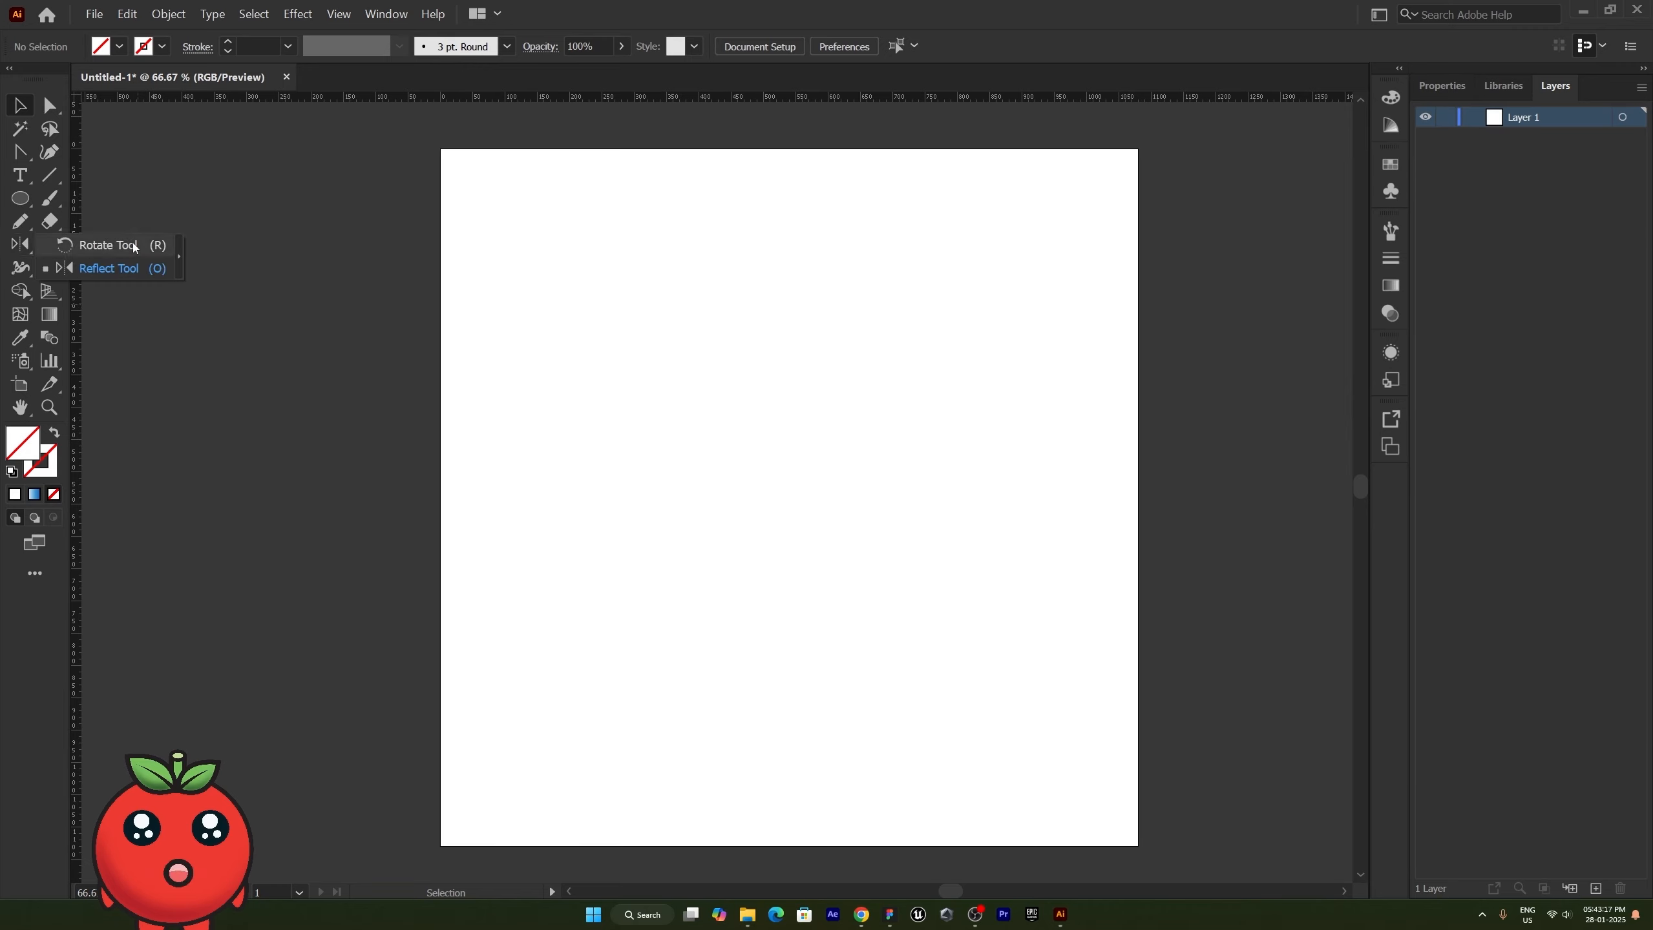
pyautogui.click(108, 246)
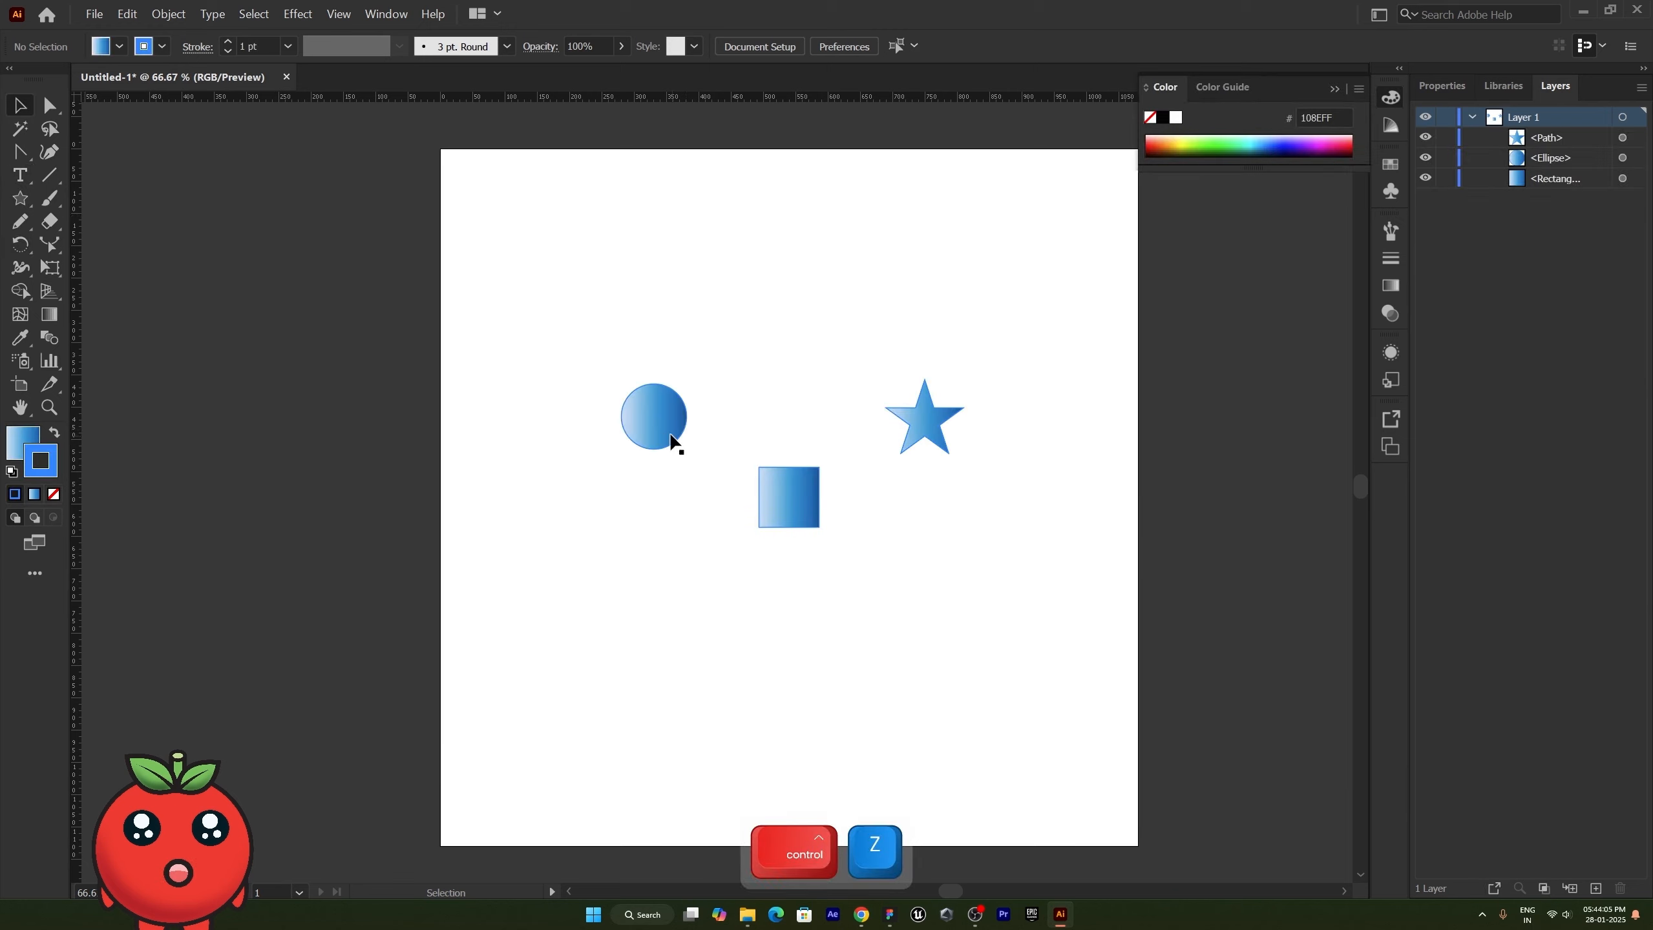
# Step: Rotate the circle, the square and the star freehand by their bounding boxes
pyautogui.click(674, 445)
pyautogui.moveTo(690, 453); pyautogui.dragTo(618, 356)
pyautogui.click(796, 520)
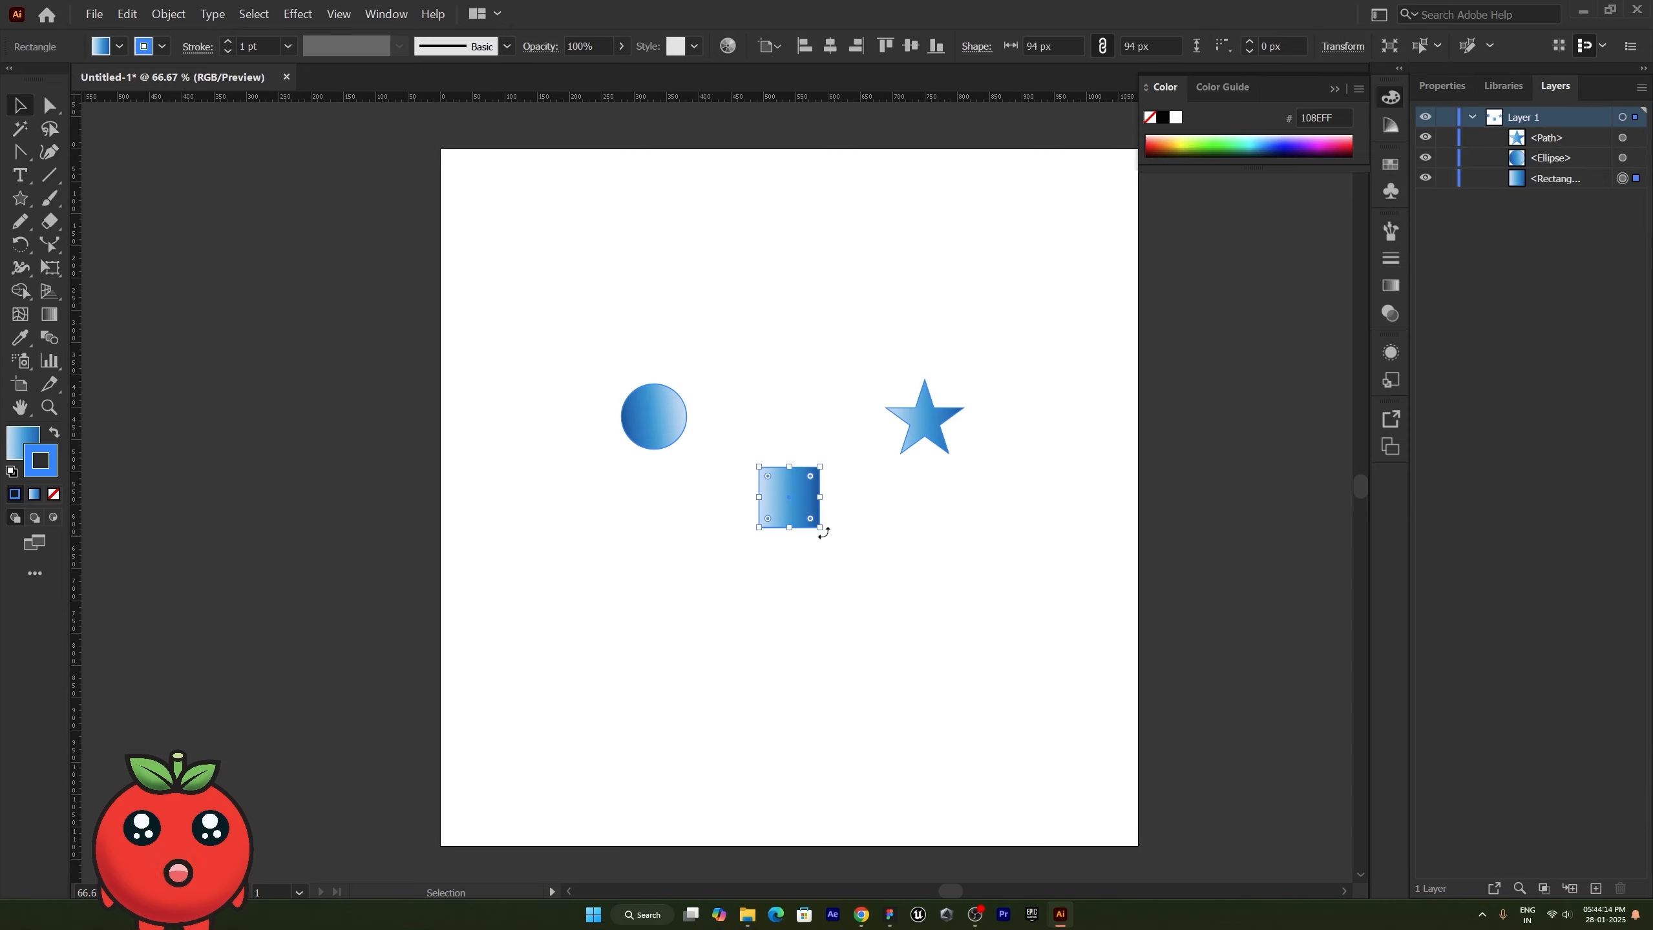
pyautogui.moveTo(823, 533); pyautogui.dragTo(678, 485)
pyautogui.click(944, 413)
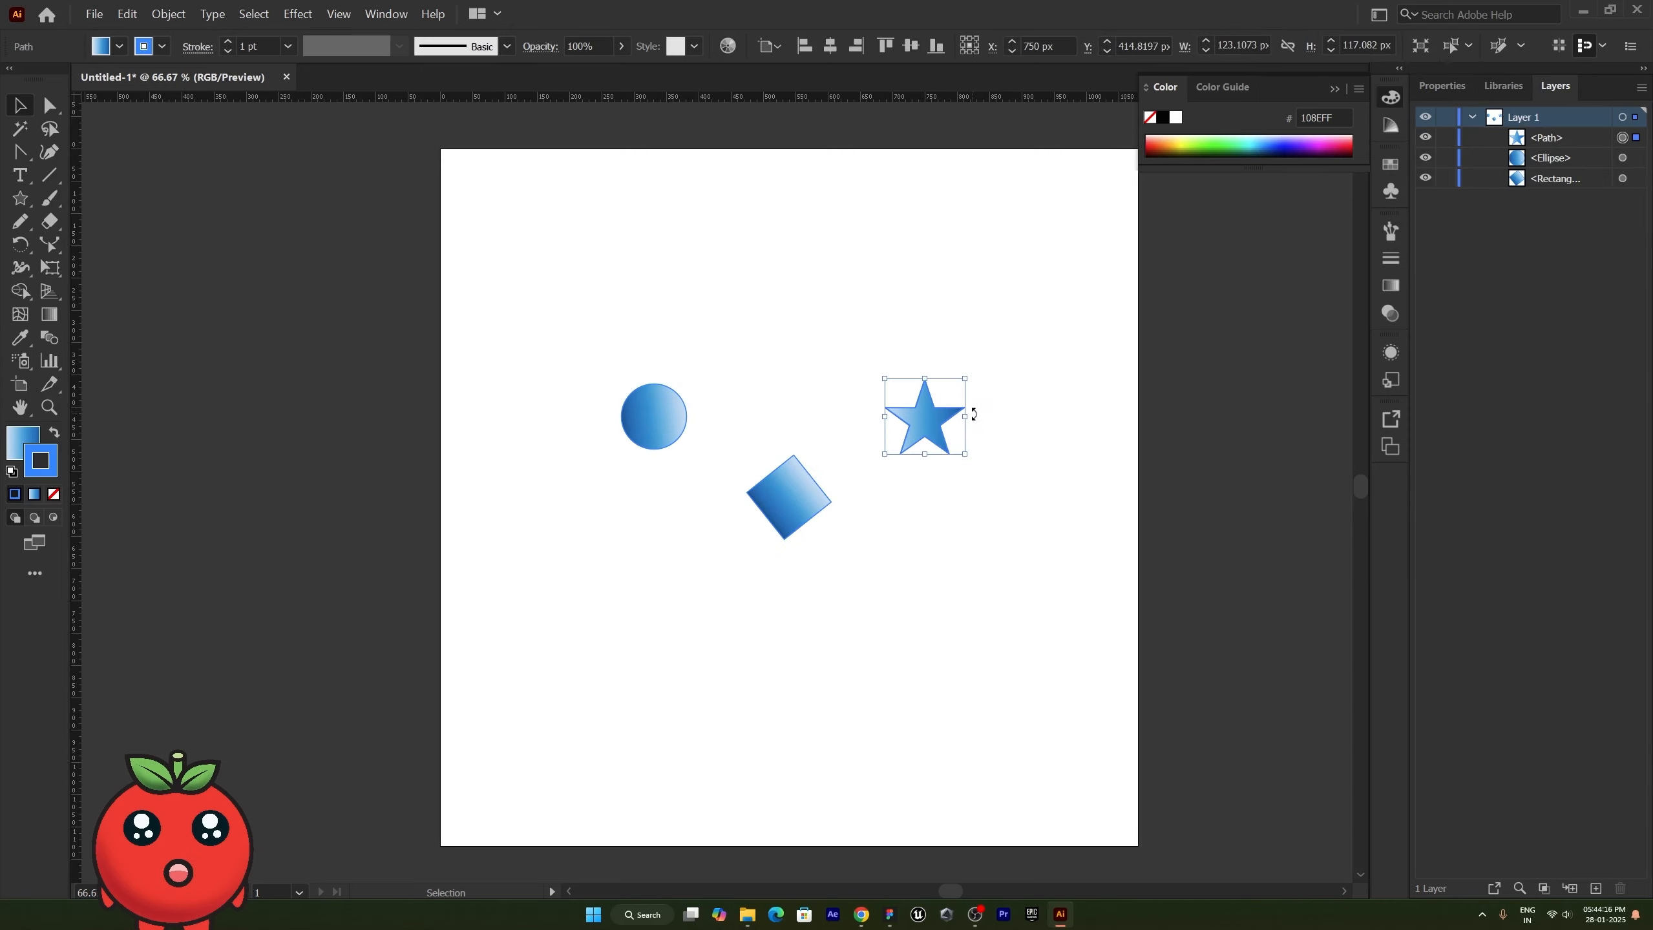
pyautogui.moveTo(973, 414); pyautogui.dragTo(958, 457)
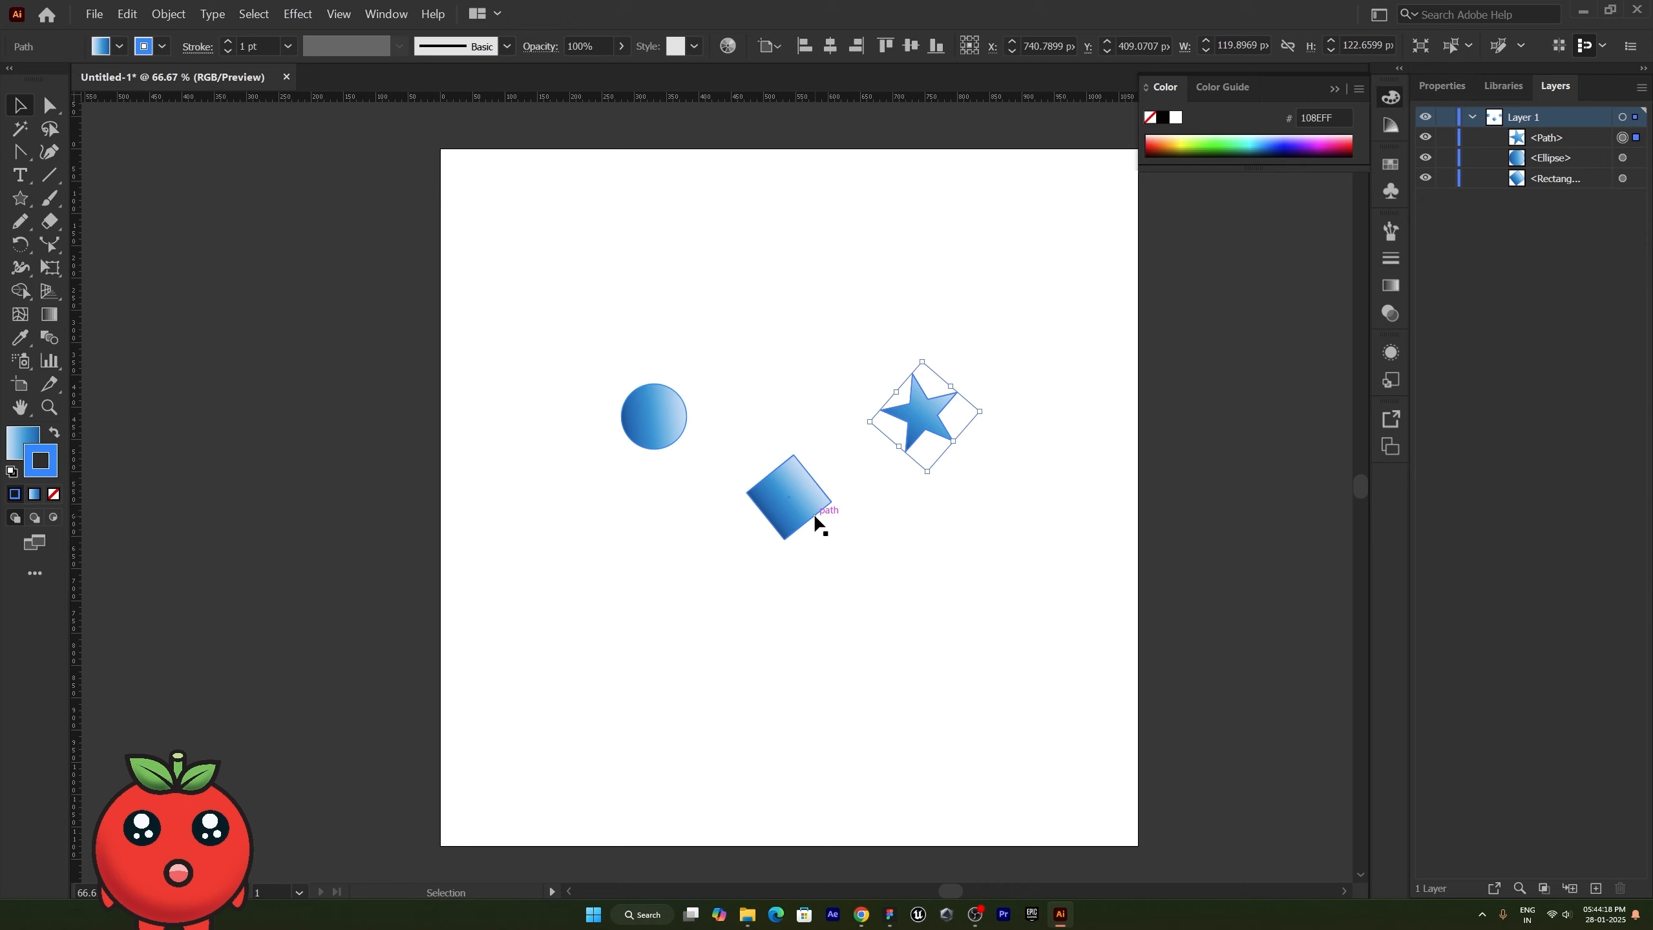
# Step: Undo the rotations of the star, the square and the circle
pyautogui.hotkey('ctrl', 'z')
pyautogui.hotkey('ctrl', 'z')
pyautogui.hotkey('ctrl', 'z')
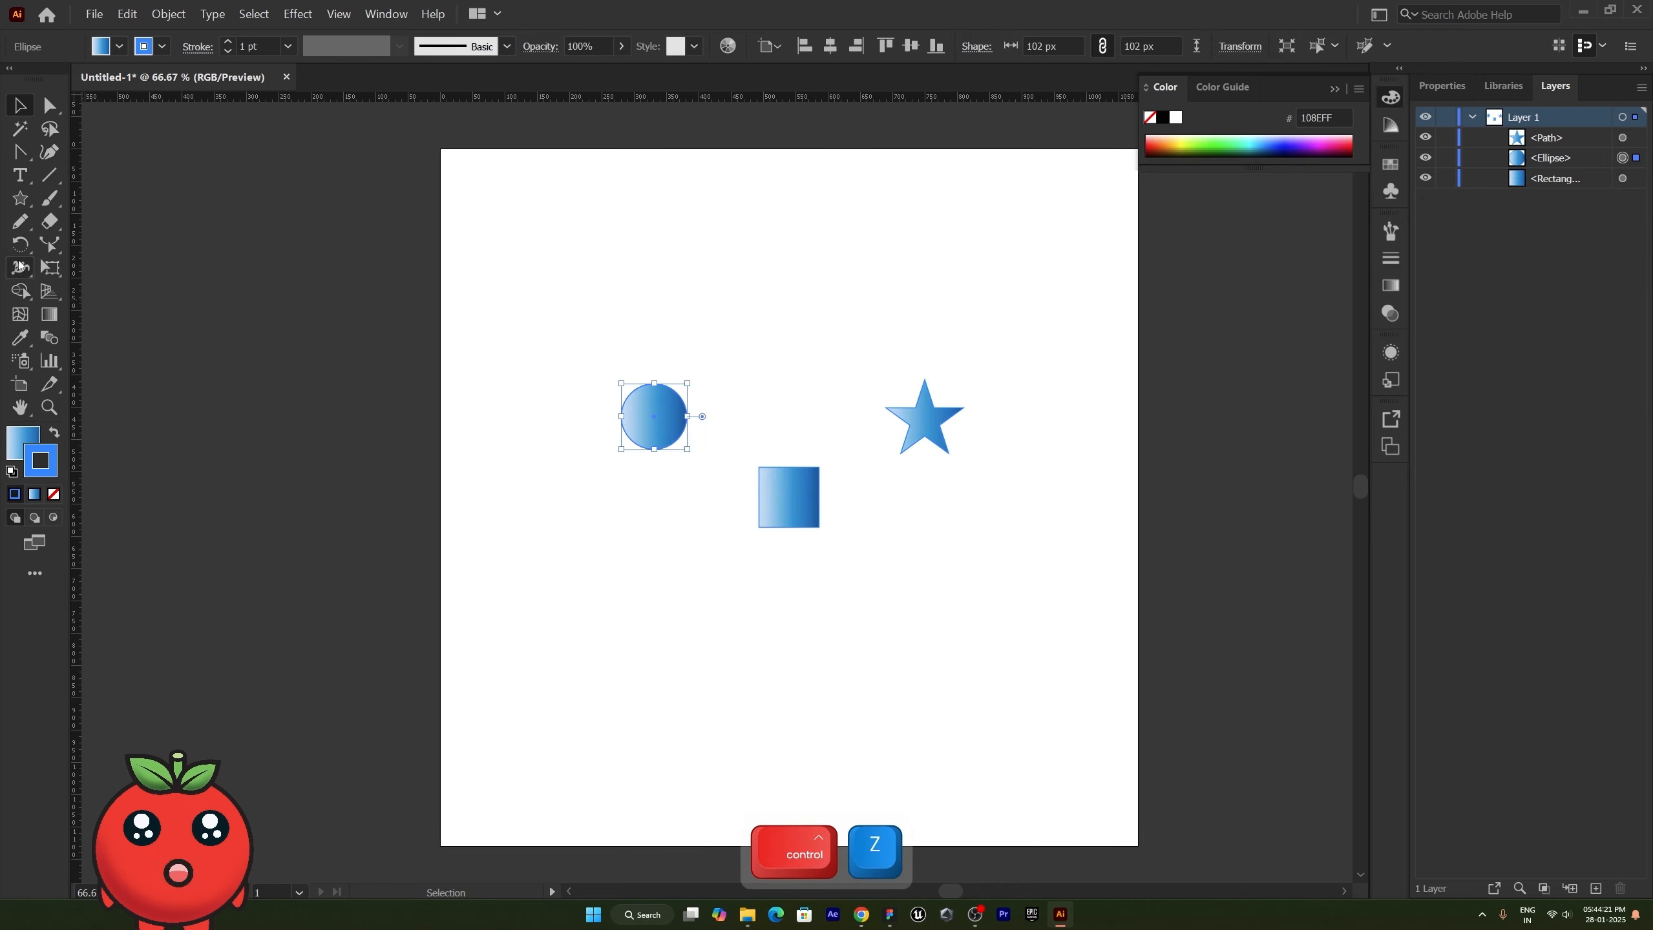
# Step: With the Rotate tool, rotate the circle about a pivot just below it and the square about its lower-left corner
pyautogui.click(20, 245)
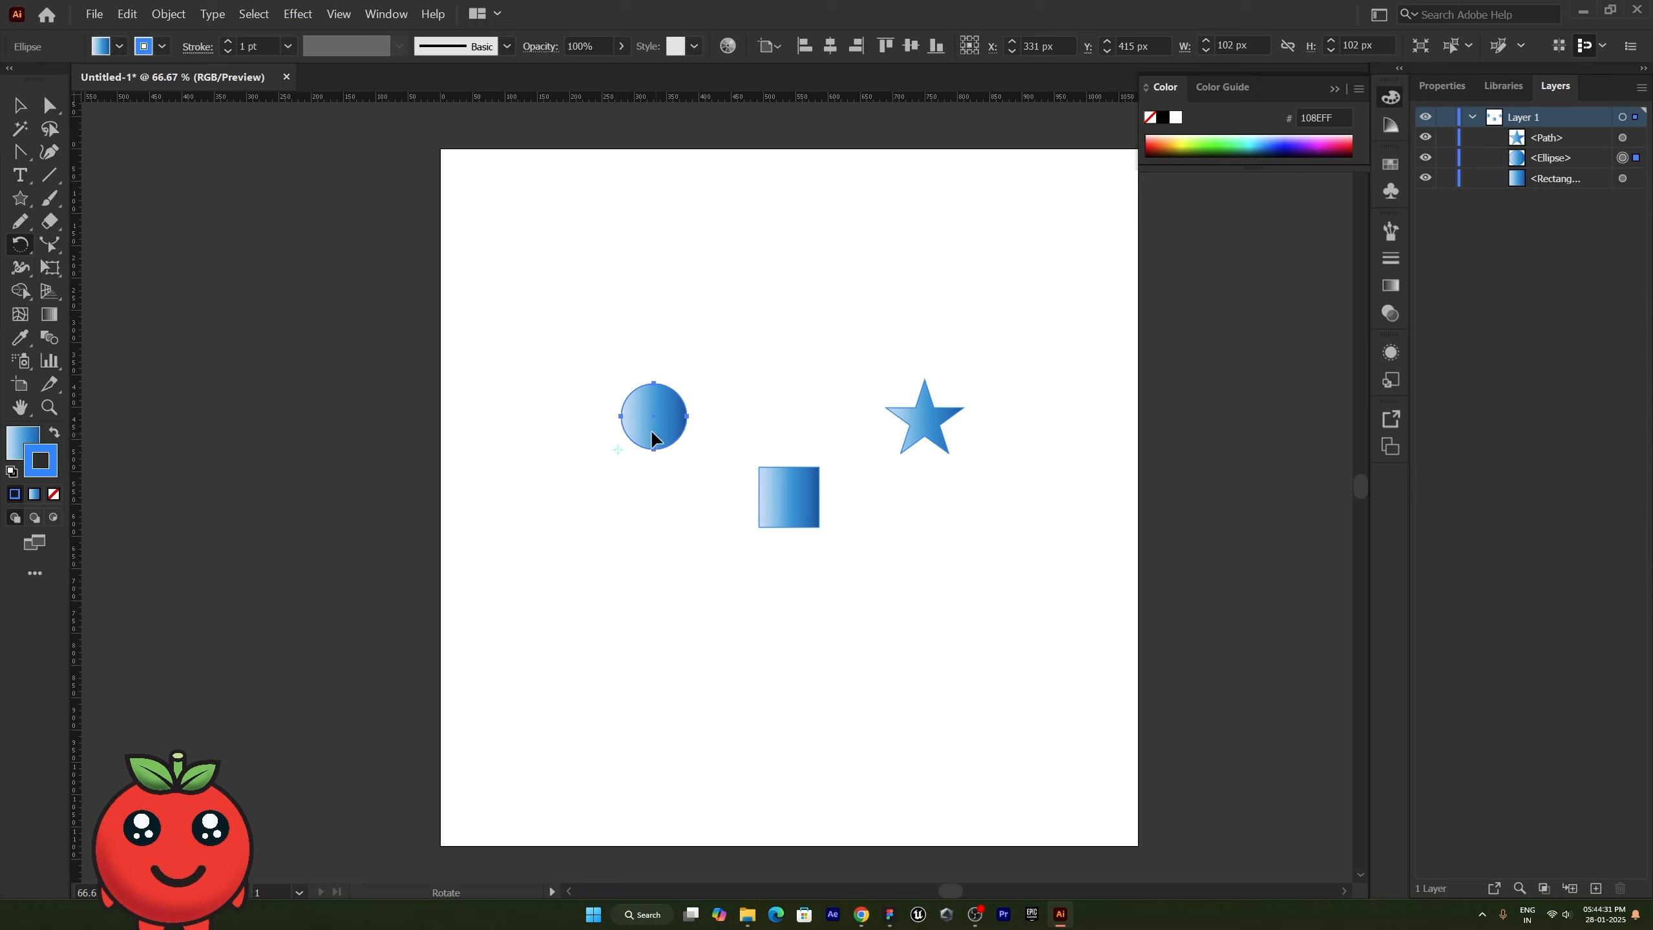
pyautogui.moveTo(661, 440)
pyautogui.mouseDown()
pyautogui.moveTo(651, 509)
pyautogui.moveTo(572, 445)
pyautogui.moveTo(625, 415)
pyautogui.moveTo(635, 487)
pyautogui.moveTo(618, 414)
pyautogui.moveTo(586, 458)
pyautogui.moveTo(644, 444)
pyautogui.mouseUp()
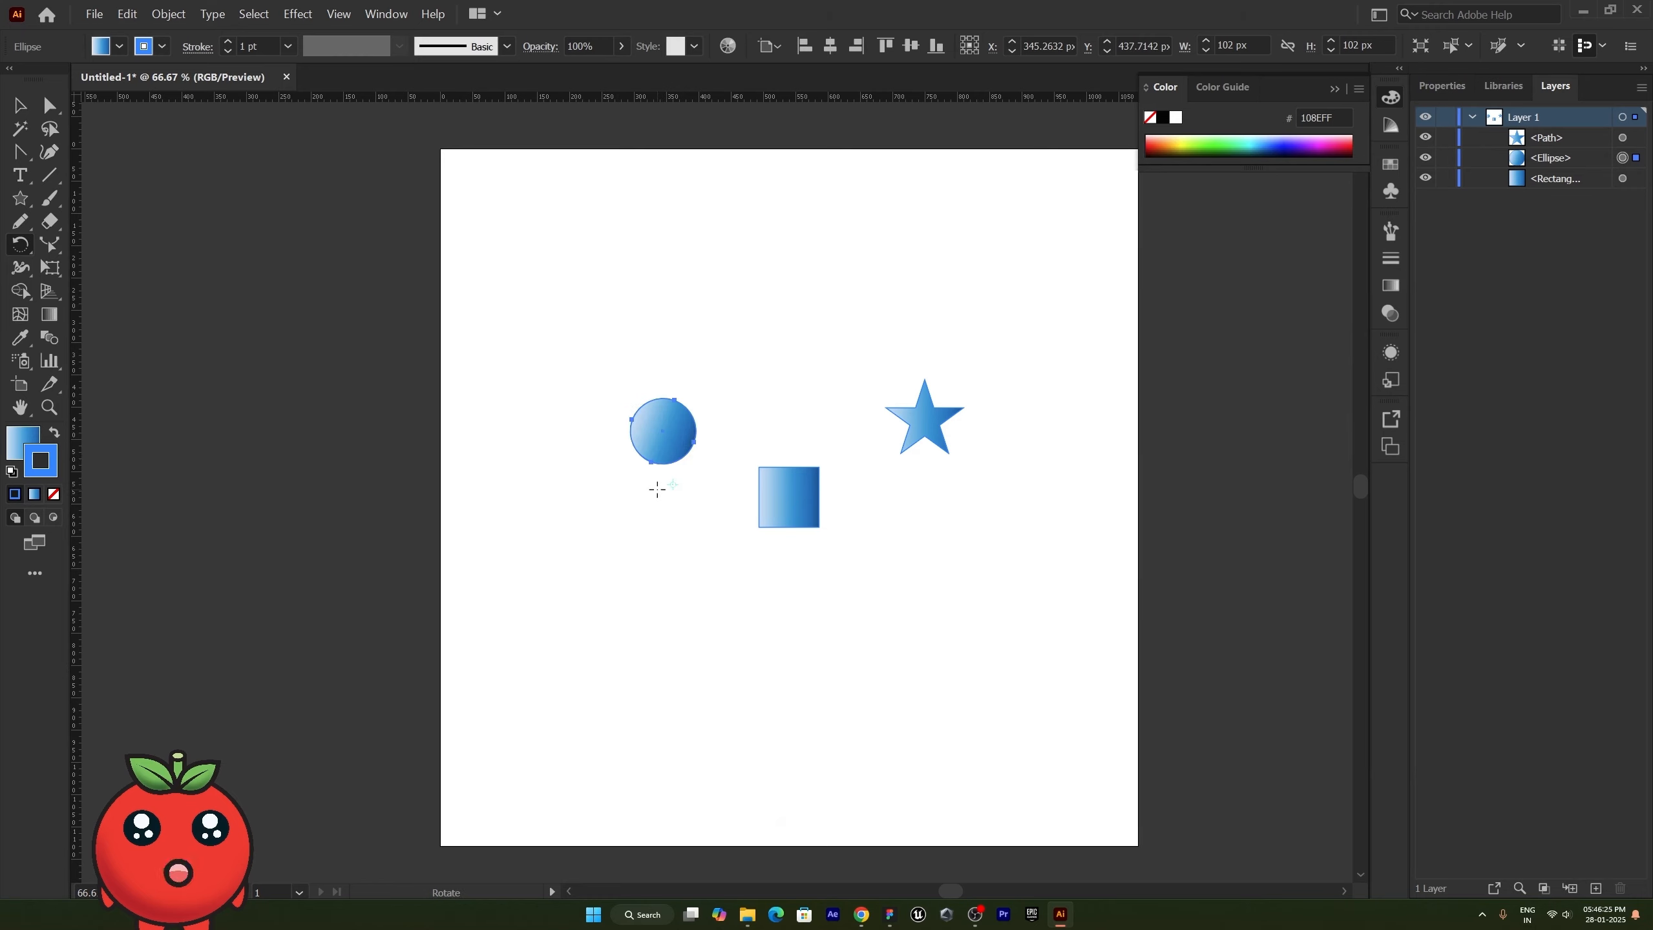
pyautogui.press('v')
pyautogui.click(786, 520)
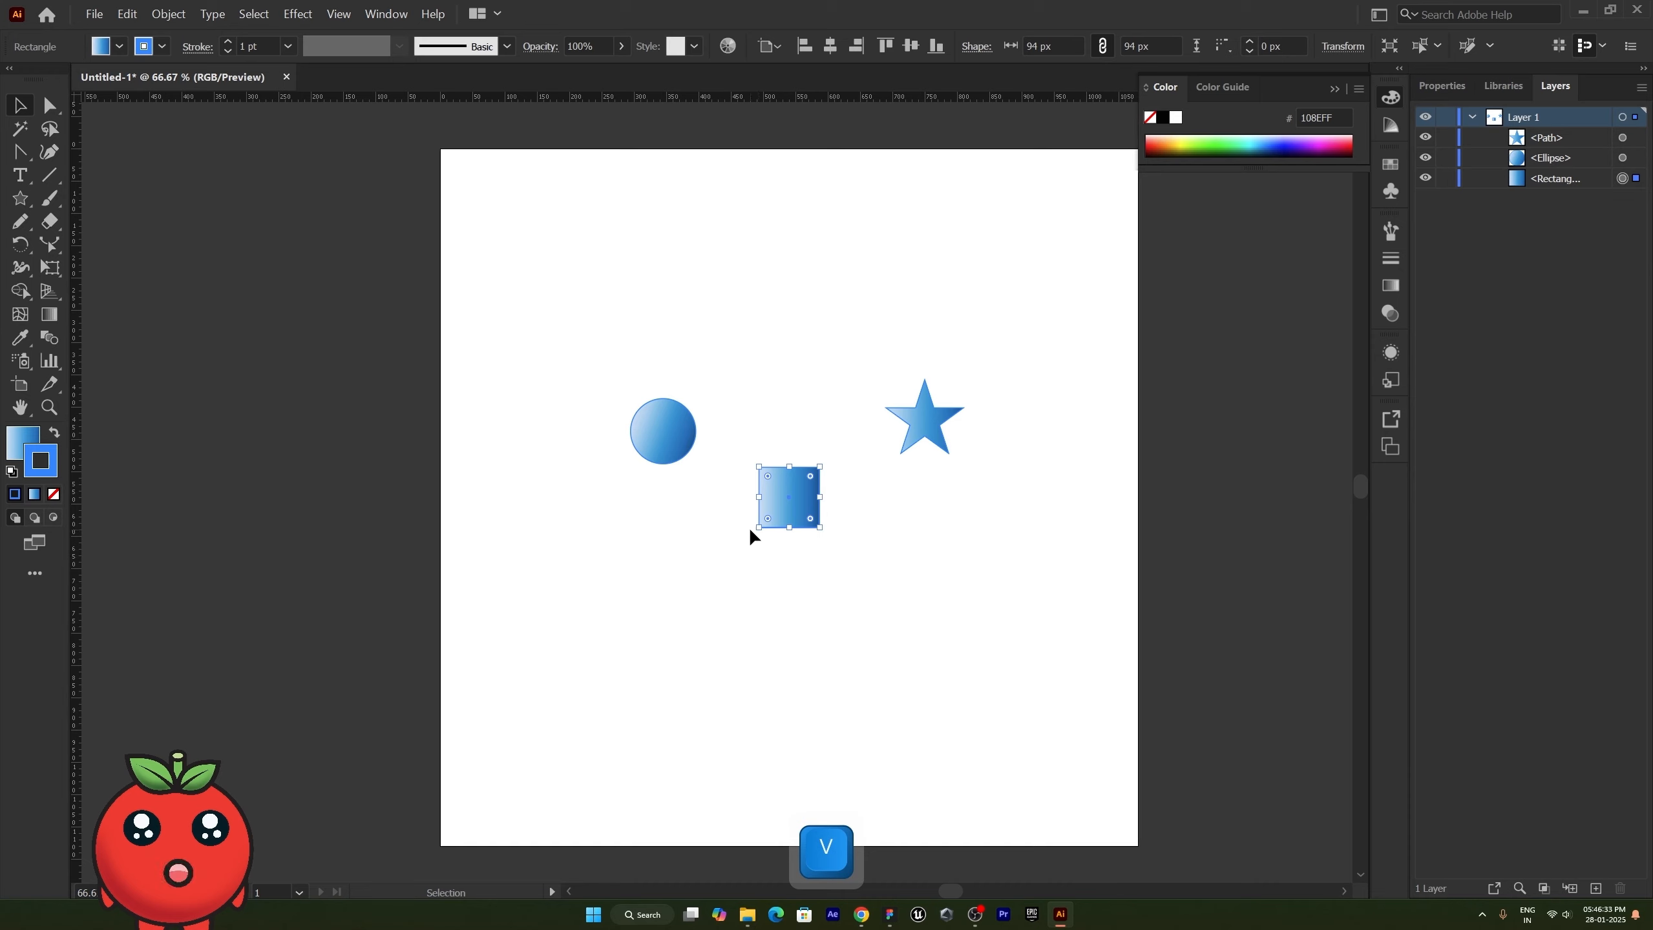
pyautogui.press('r')
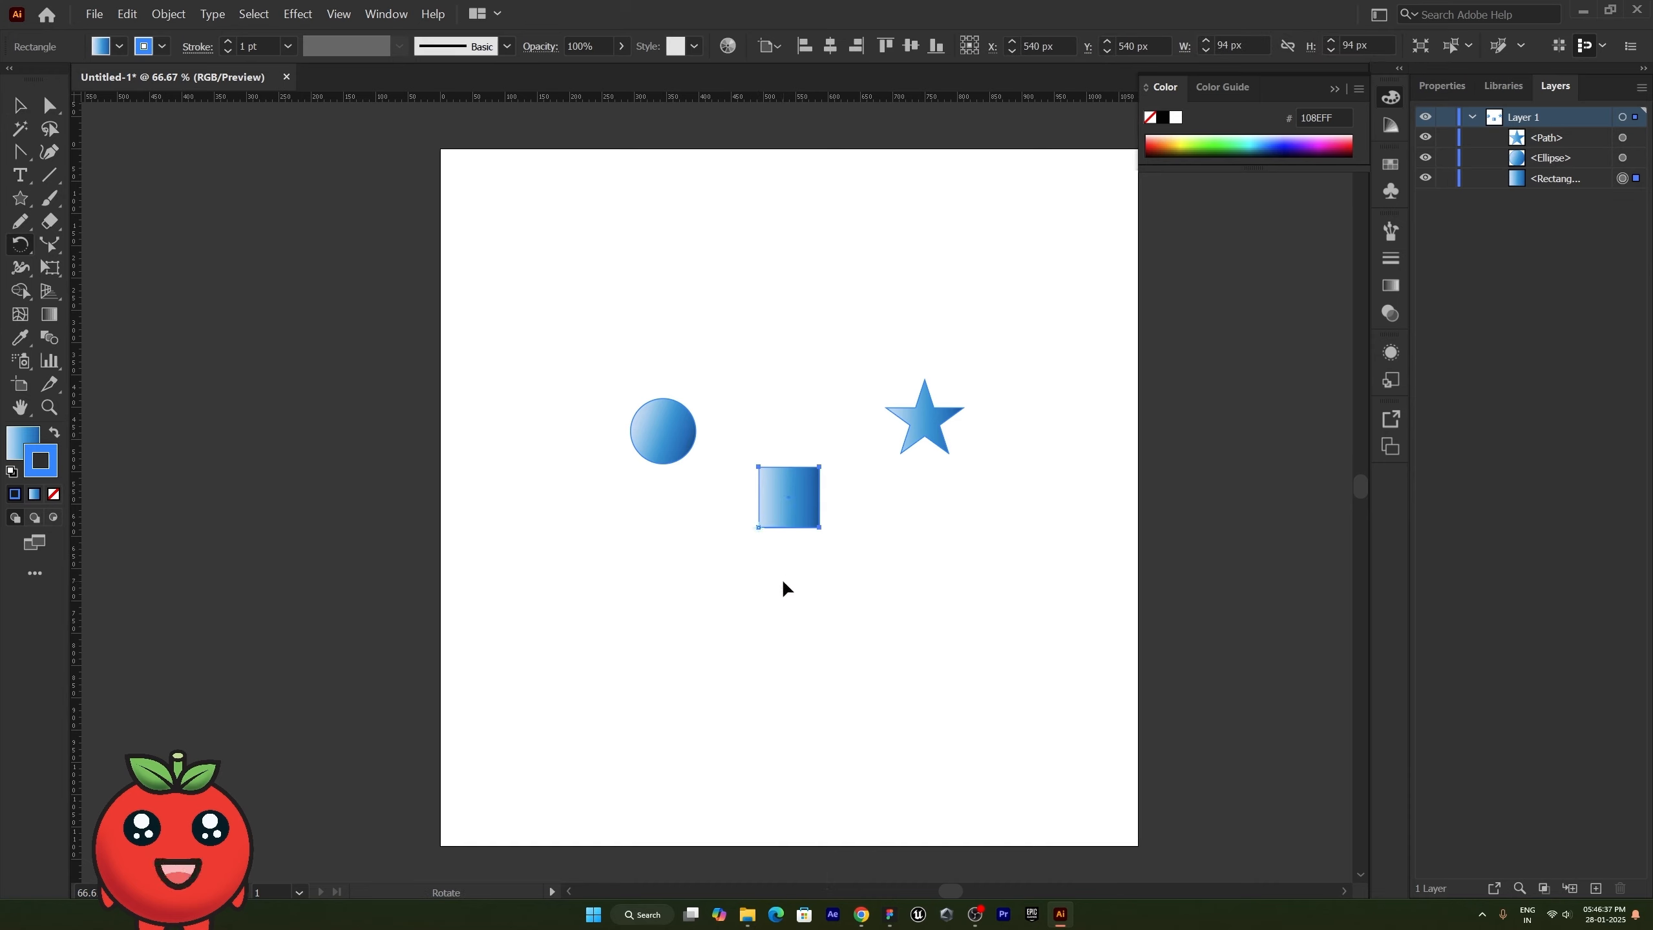
pyautogui.moveTo(796, 497); pyautogui.dragTo(729, 541)
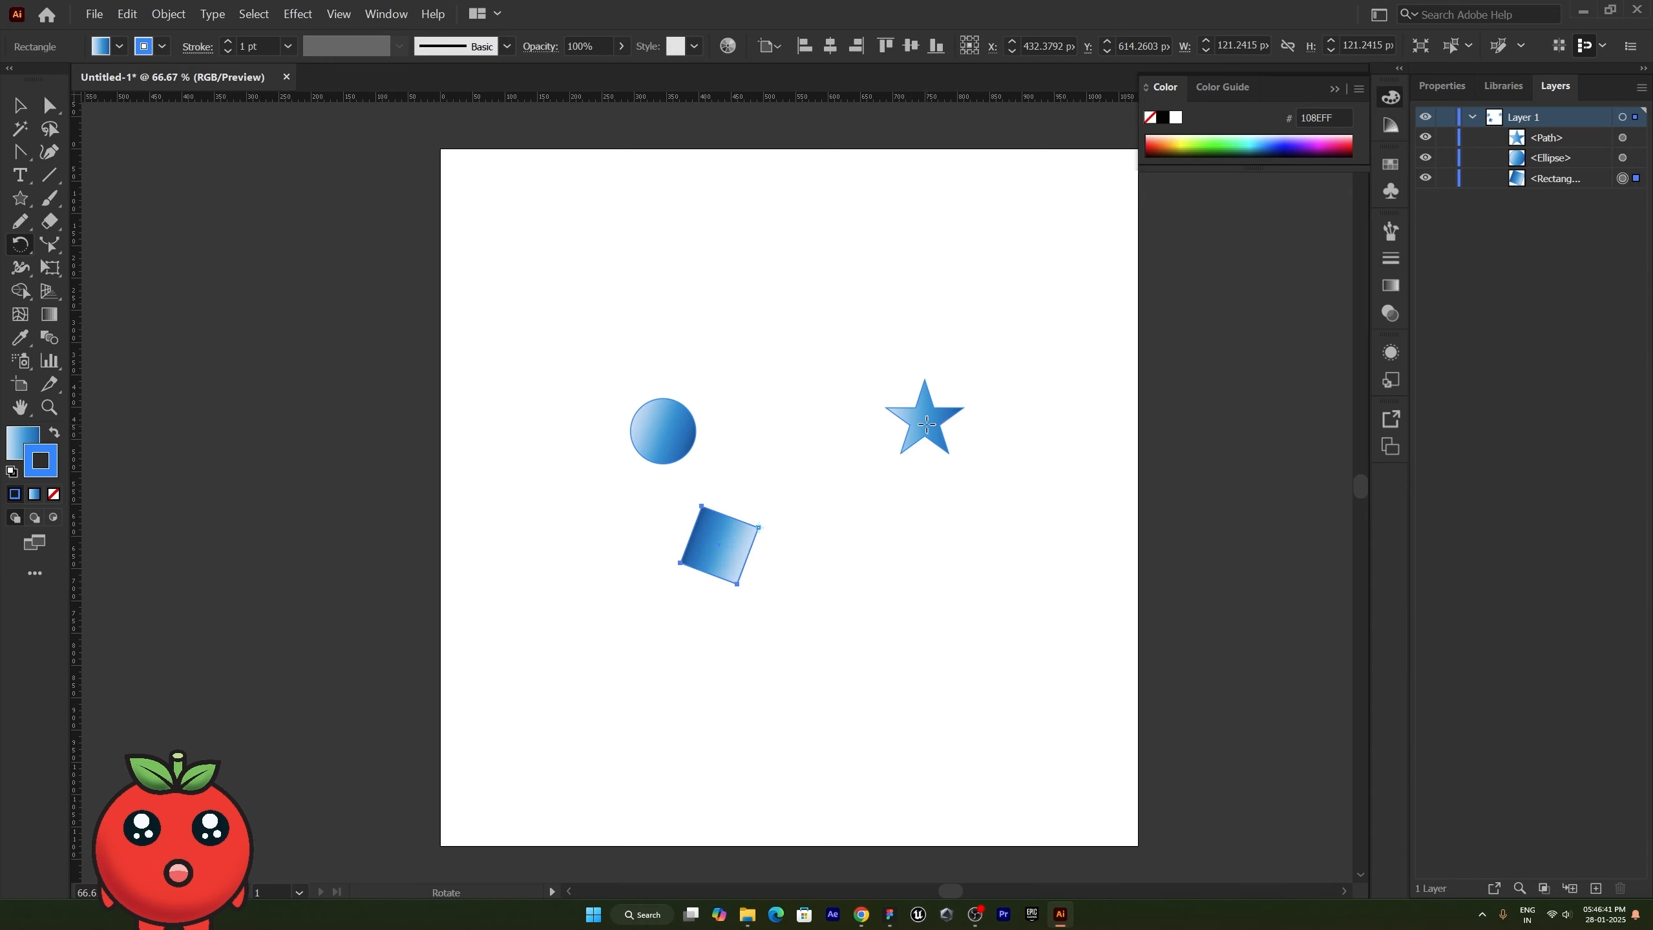
# Step: Try rotating the star upside down about a pivot at its base, and undo the rotation
pyautogui.keyDown('ctrl'); pyautogui.click(926, 421); pyautogui.keyUp('ctrl')
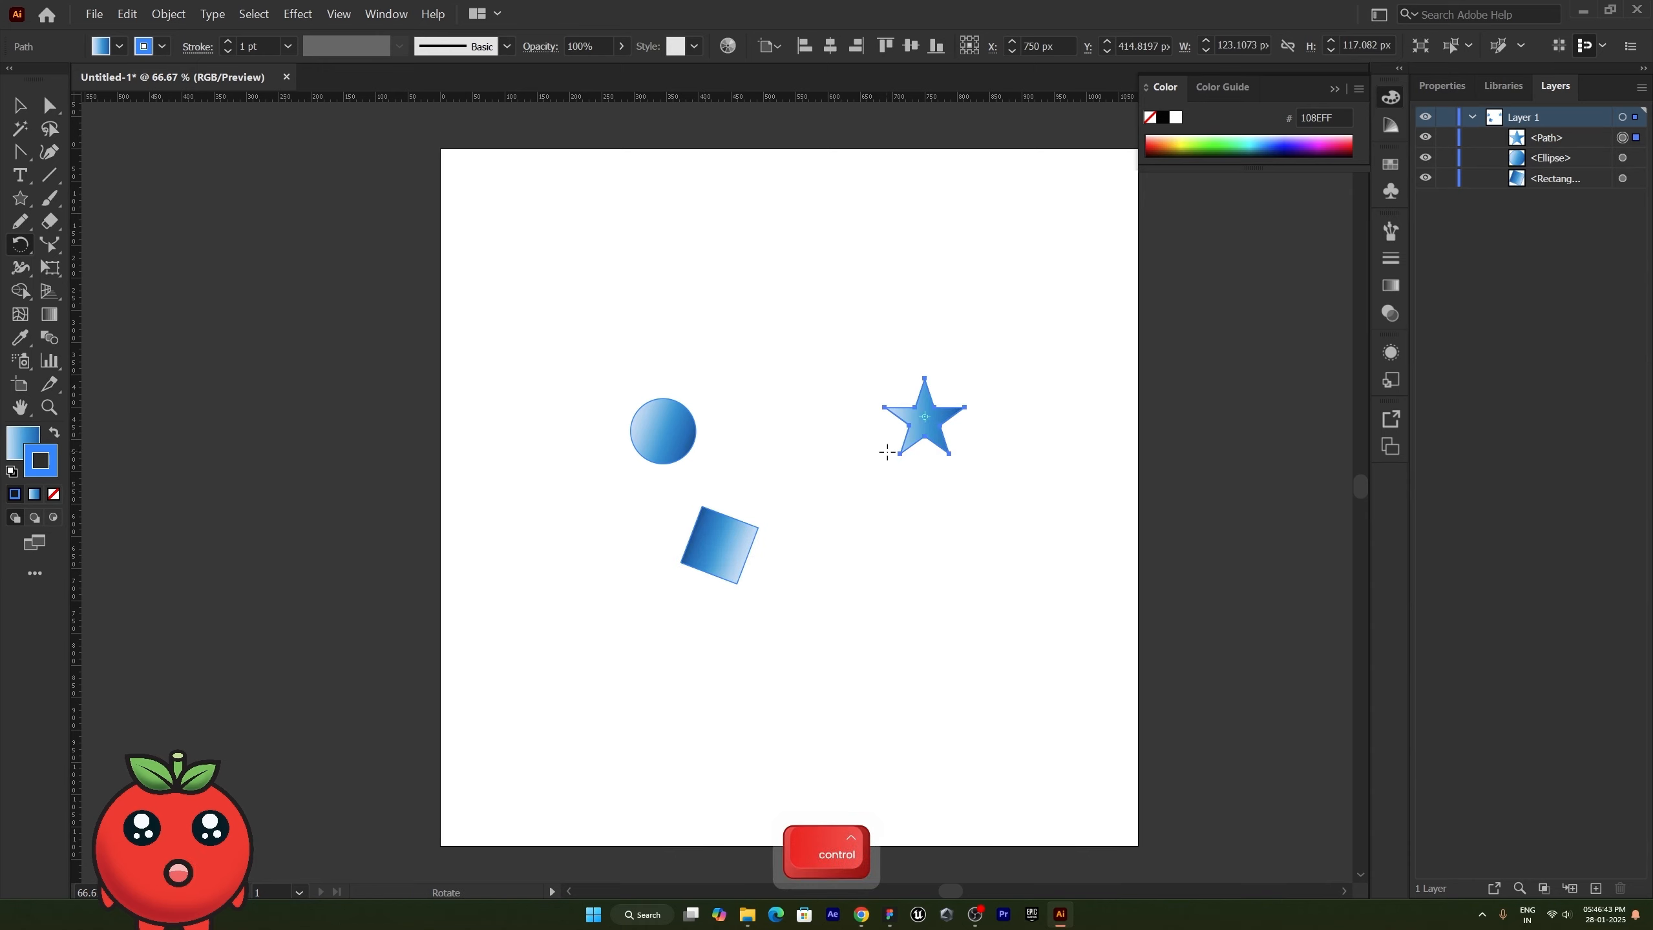
pyautogui.moveTo(924, 433); pyautogui.dragTo(908, 515)
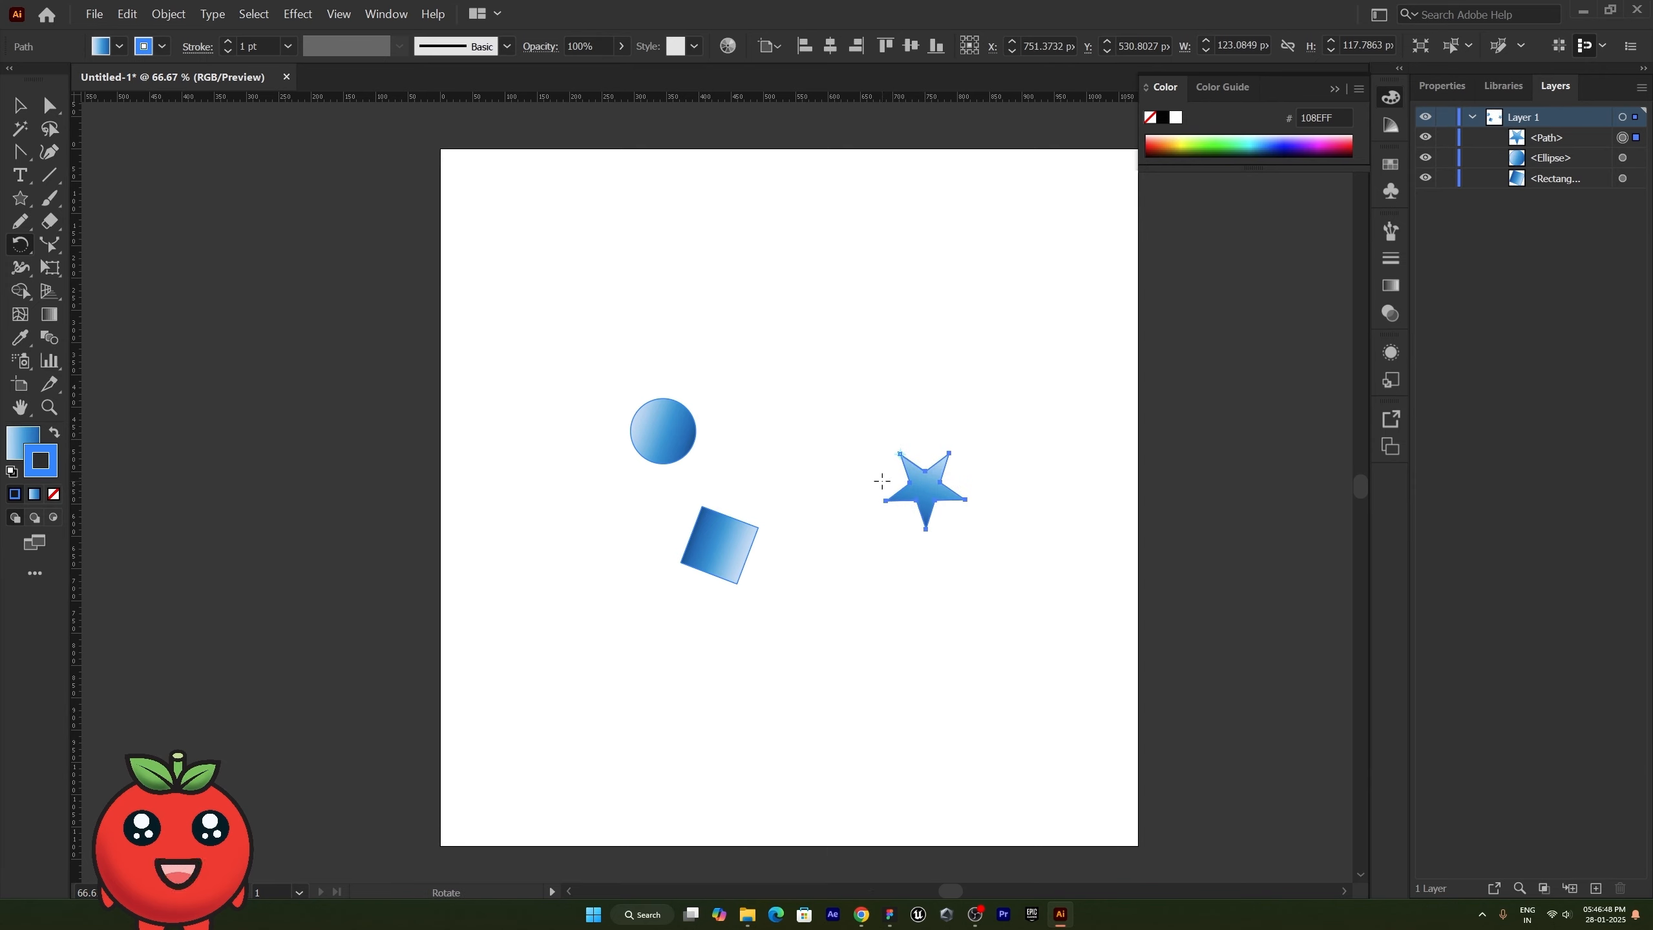
pyautogui.hotkey('ctrl', 'z')
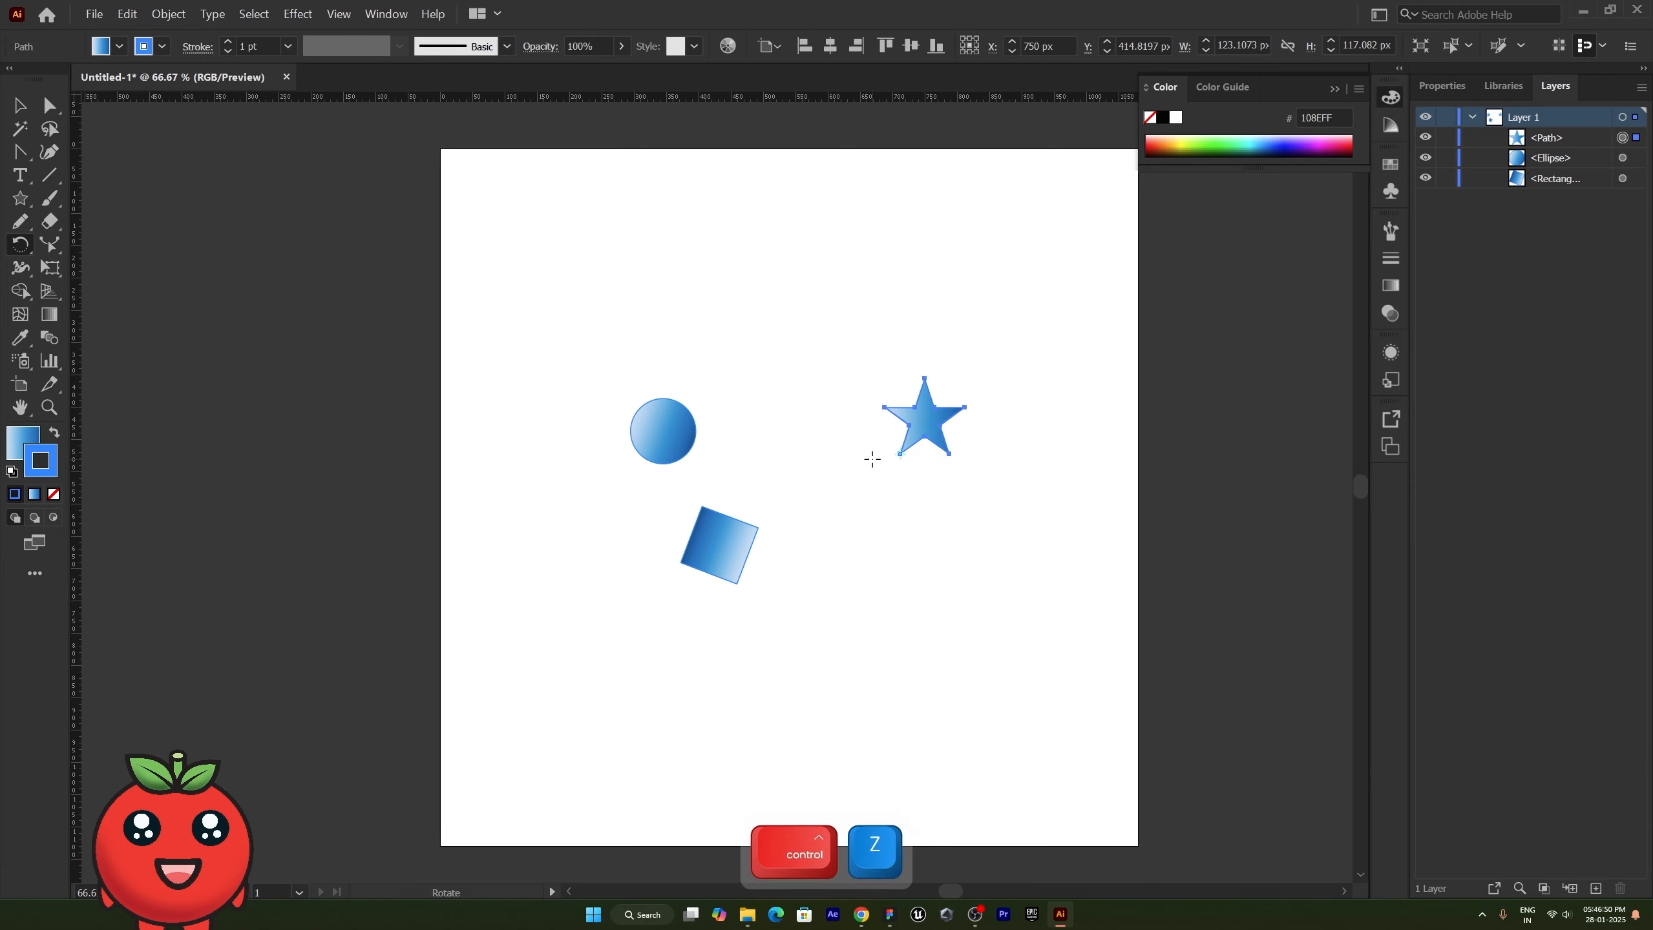
# Step: Select the square, the circle and the star in turn without leaving the Rotate tool
pyautogui.keyDown('ctrl'); pyautogui.click(739, 534); pyautogui.keyUp('ctrl')
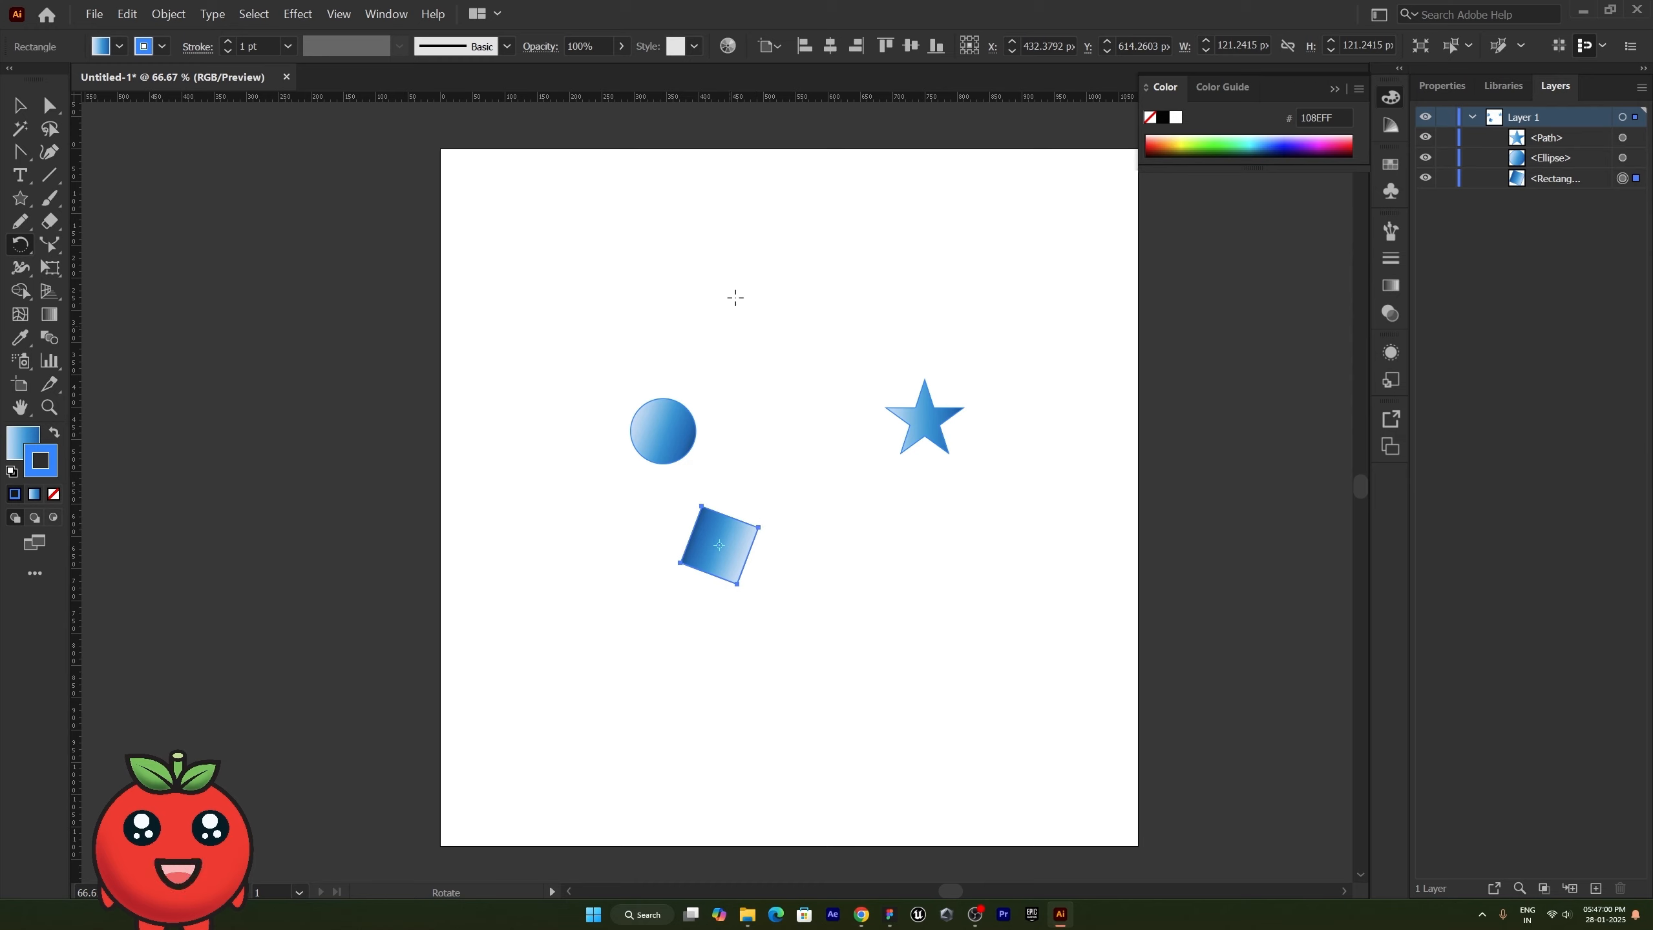
pyautogui.press('ctrl')
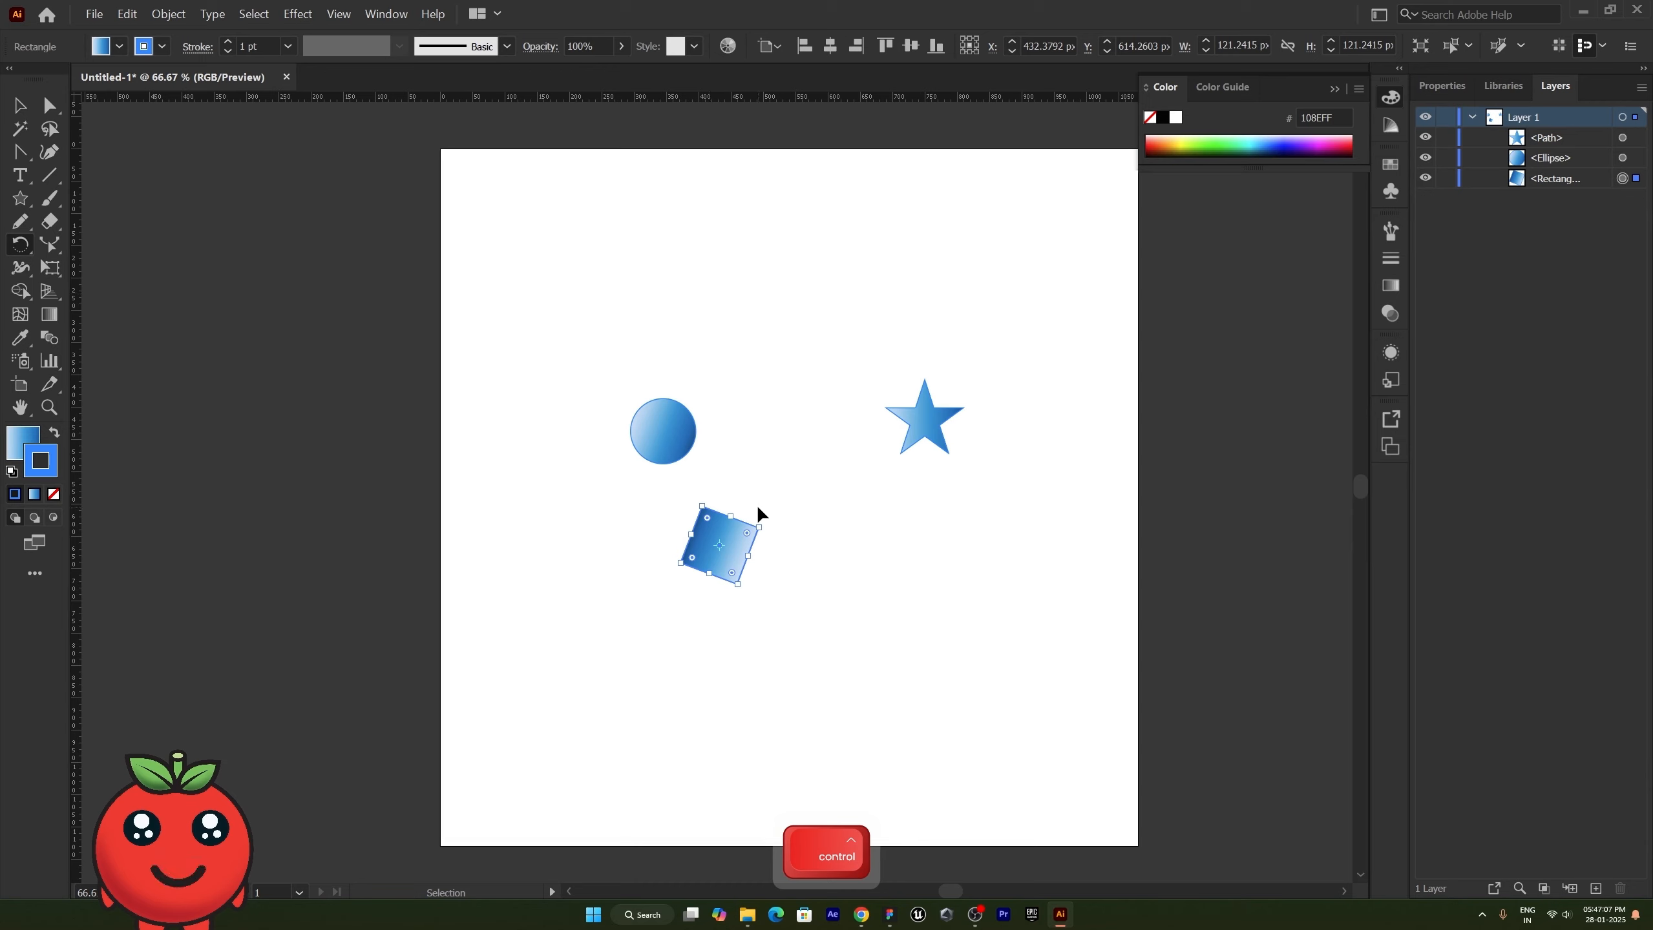
pyautogui.keyDown('ctrl'); pyautogui.click(649, 440); pyautogui.keyUp('ctrl')
pyautogui.keyDown('ctrl'); pyautogui.click(921, 420); pyautogui.keyUp('ctrl')
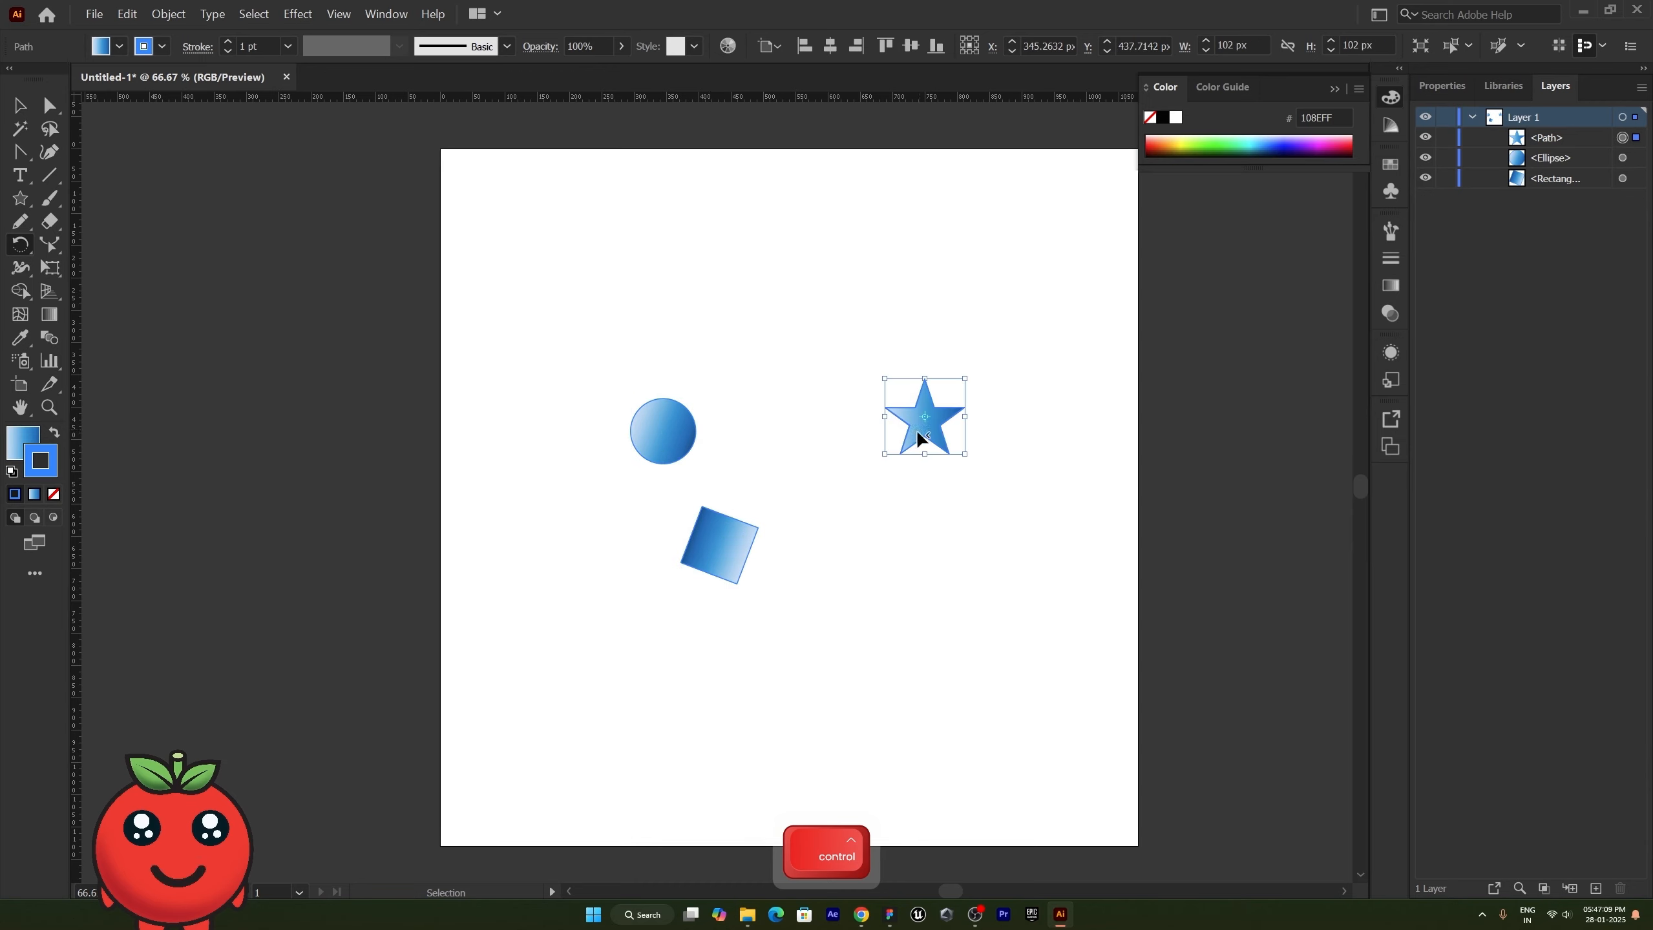
pyautogui.keyDown('ctrl'); pyautogui.click(723, 536); pyautogui.keyUp('ctrl')
pyautogui.keyDown('ctrl'); pyautogui.click(695, 438); pyautogui.keyUp('ctrl')
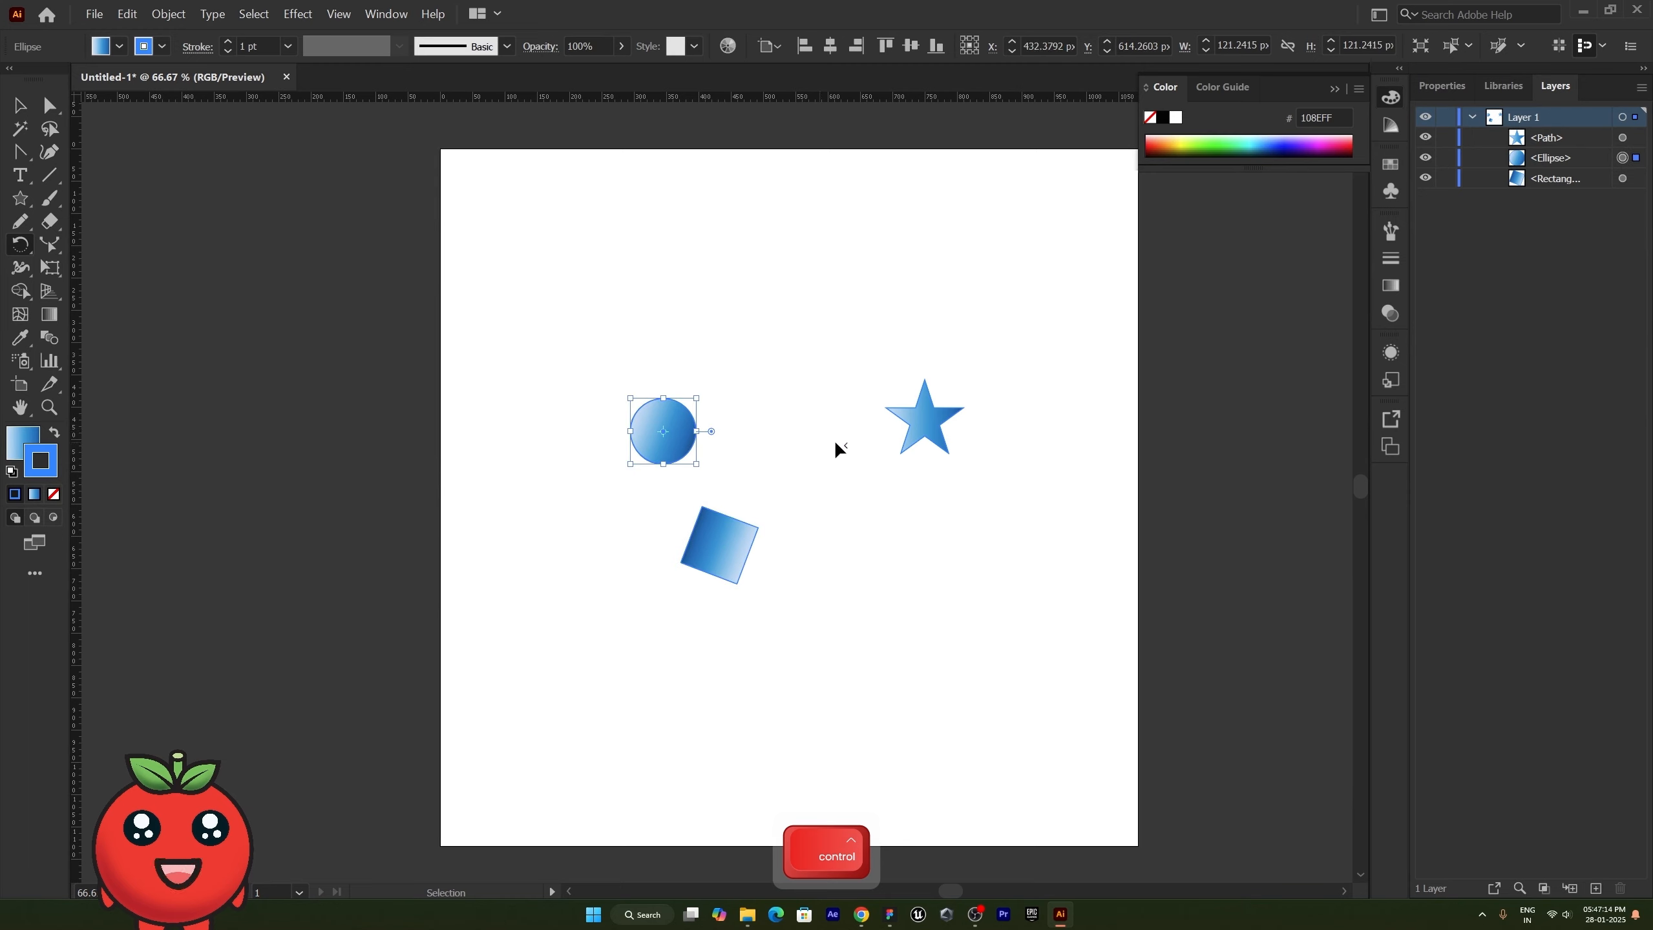
pyautogui.keyDown('ctrl'); pyautogui.click(930, 414); pyautogui.keyUp('ctrl')
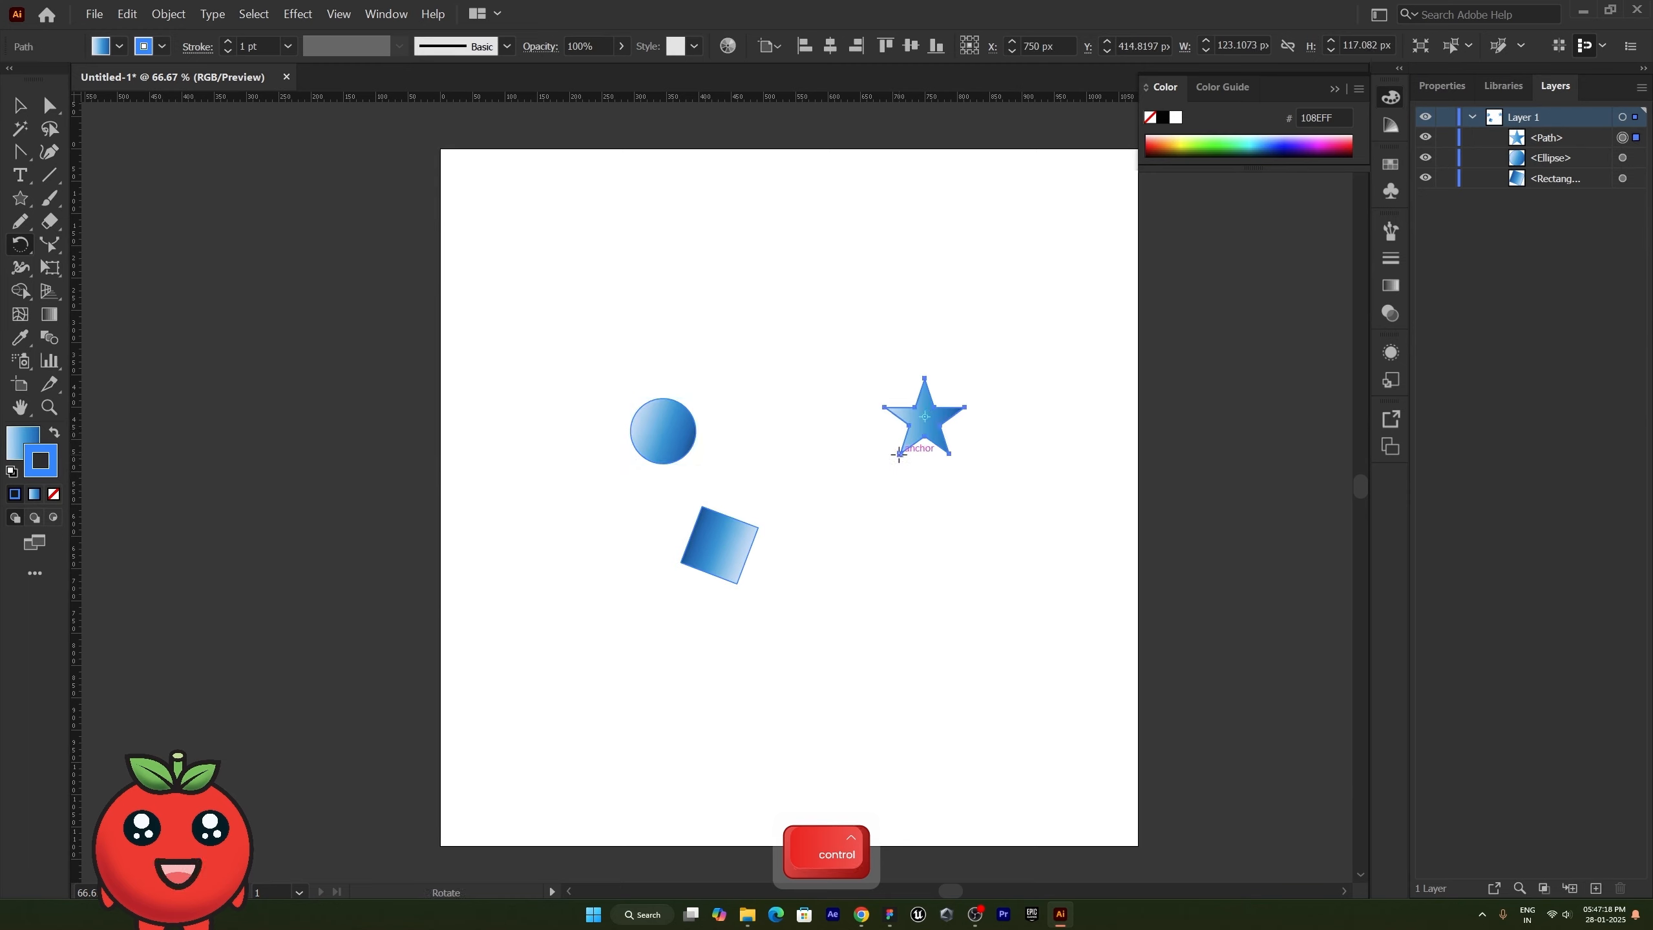
# Step: Try rotating the star, and undo the rotations made to all three shapes
pyautogui.moveTo(937, 433); pyautogui.dragTo(898, 480)
pyautogui.hotkey('ctrl', 'z')
pyautogui.hotkey('ctrl', 'z')
pyautogui.hotkey('ctrl', 'z')
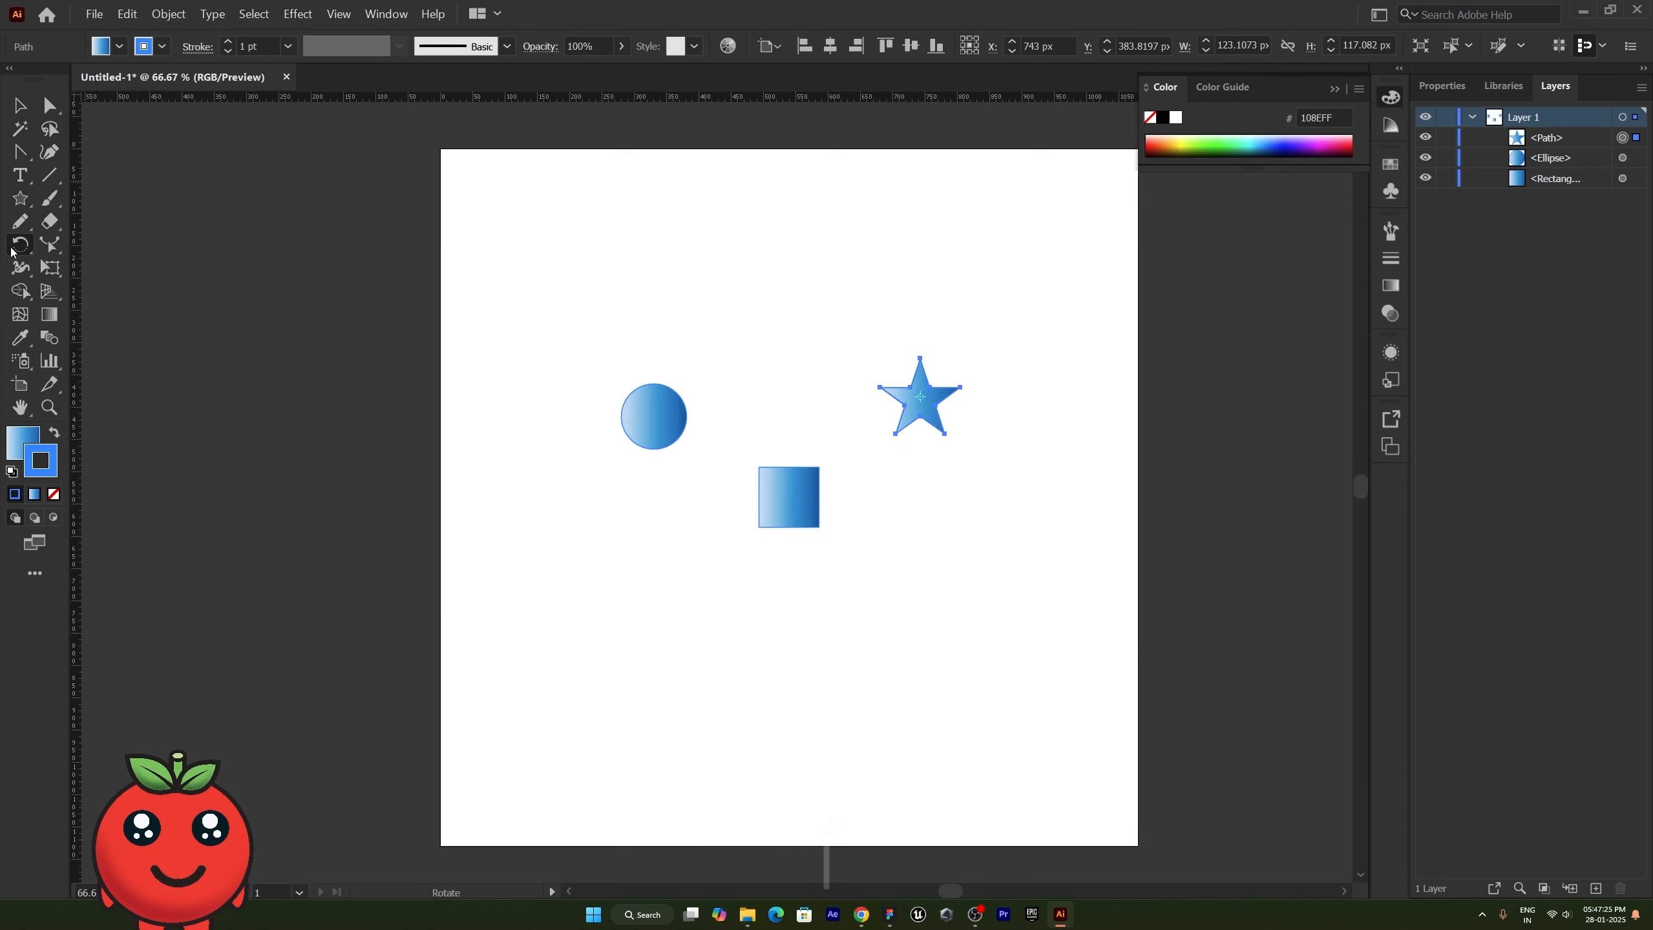
# Step: Move the square to the lower left of the circle and the star to the upper right of the artboard
pyautogui.click(20, 105)
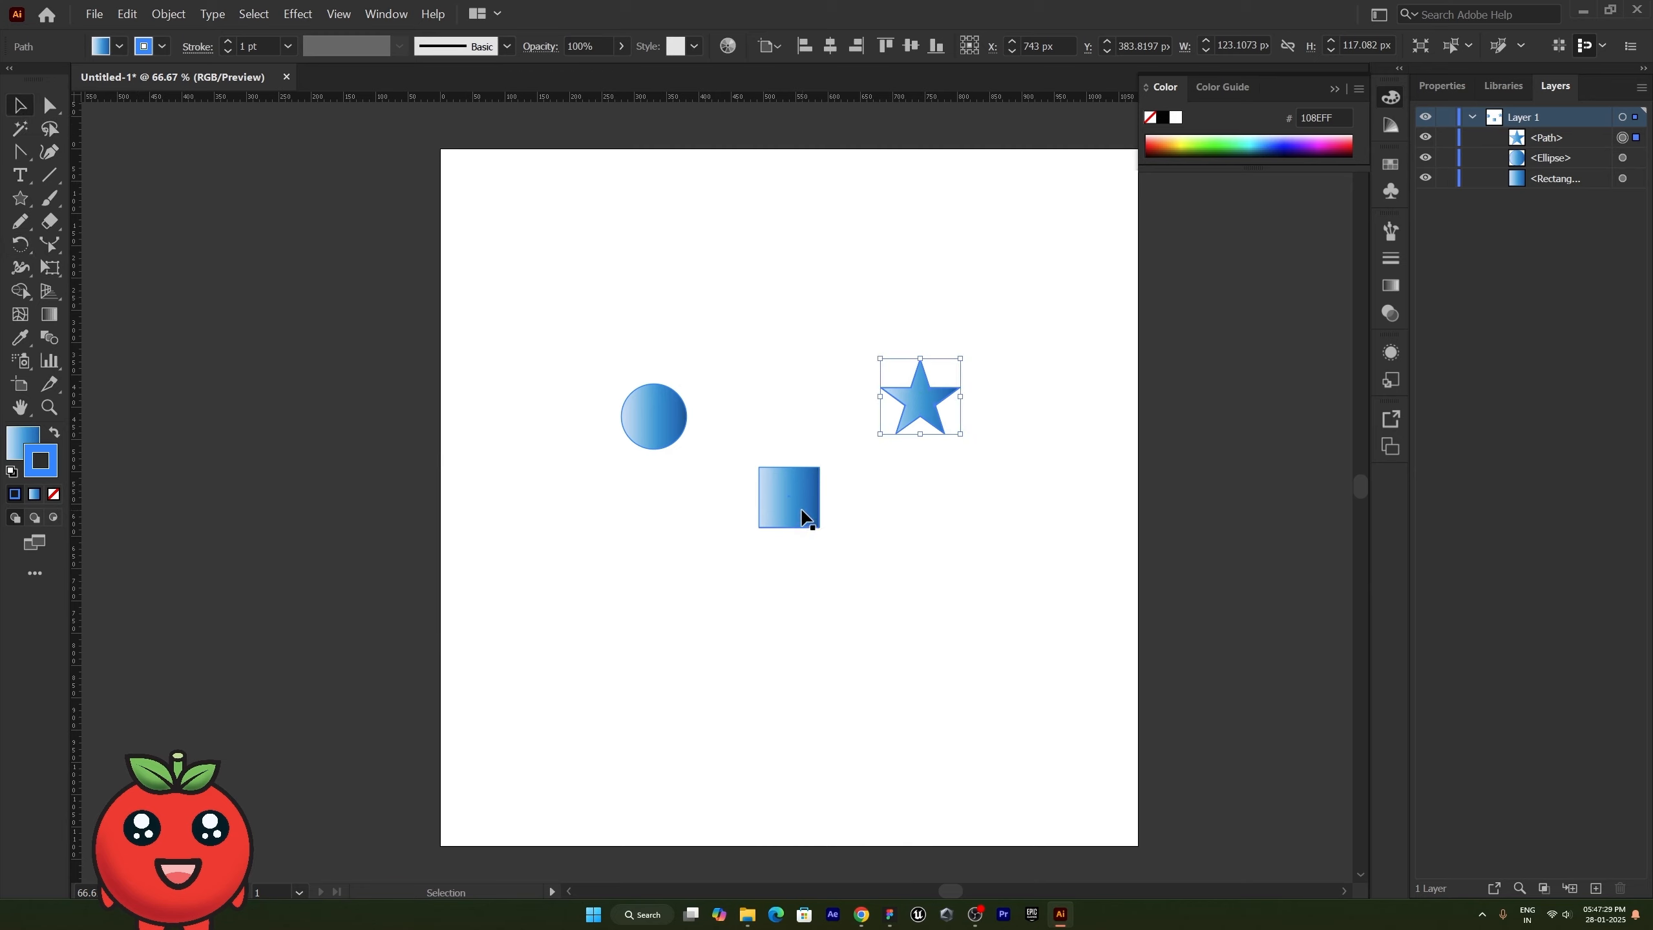
pyautogui.moveTo(802, 517); pyautogui.dragTo(605, 531)
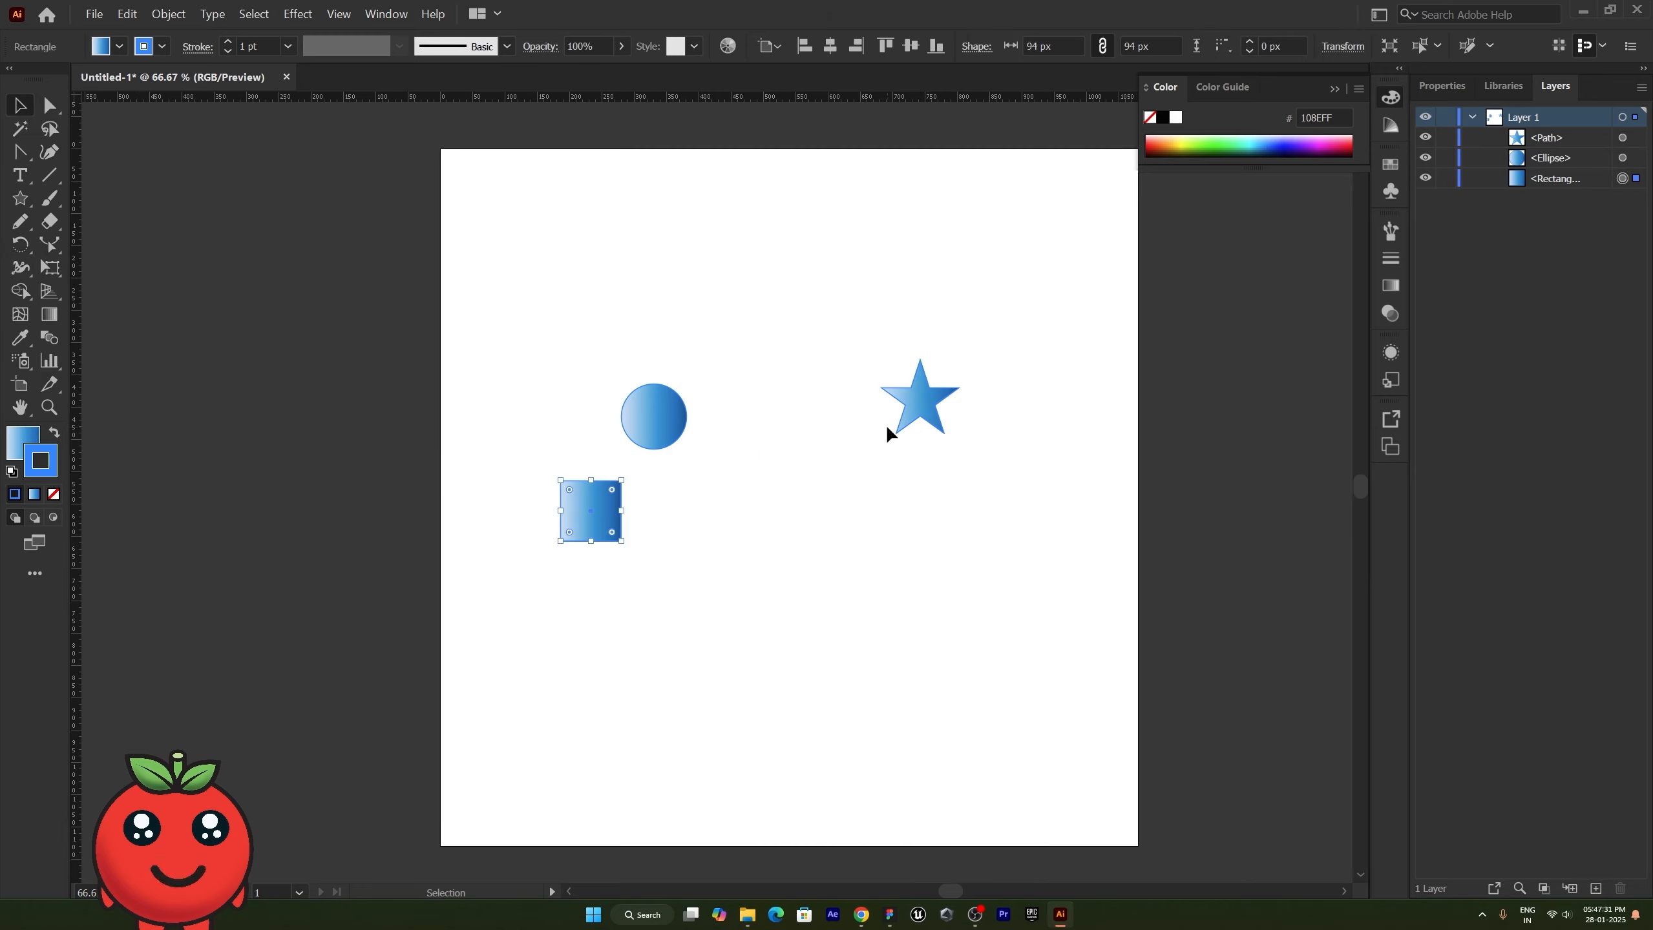
pyautogui.moveTo(916, 398); pyautogui.dragTo(927, 339)
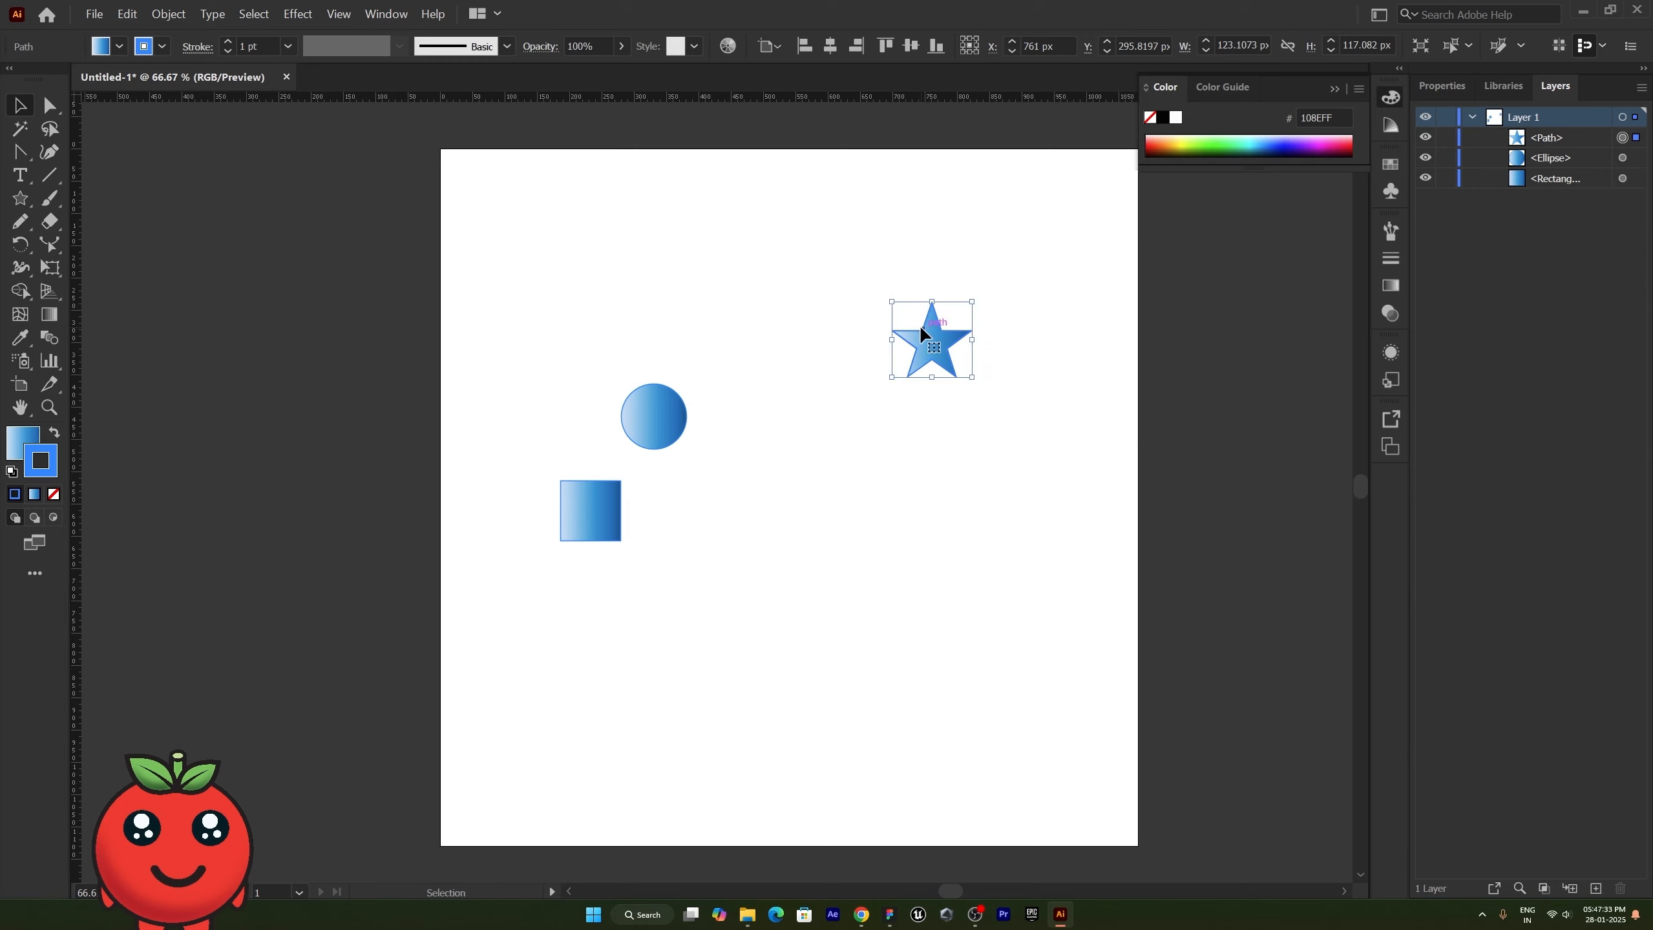
# Step: Place a vertical ruler guide through the star's center at X 761 px, and toggle the rulers off and on
pyautogui.click(19, 199)
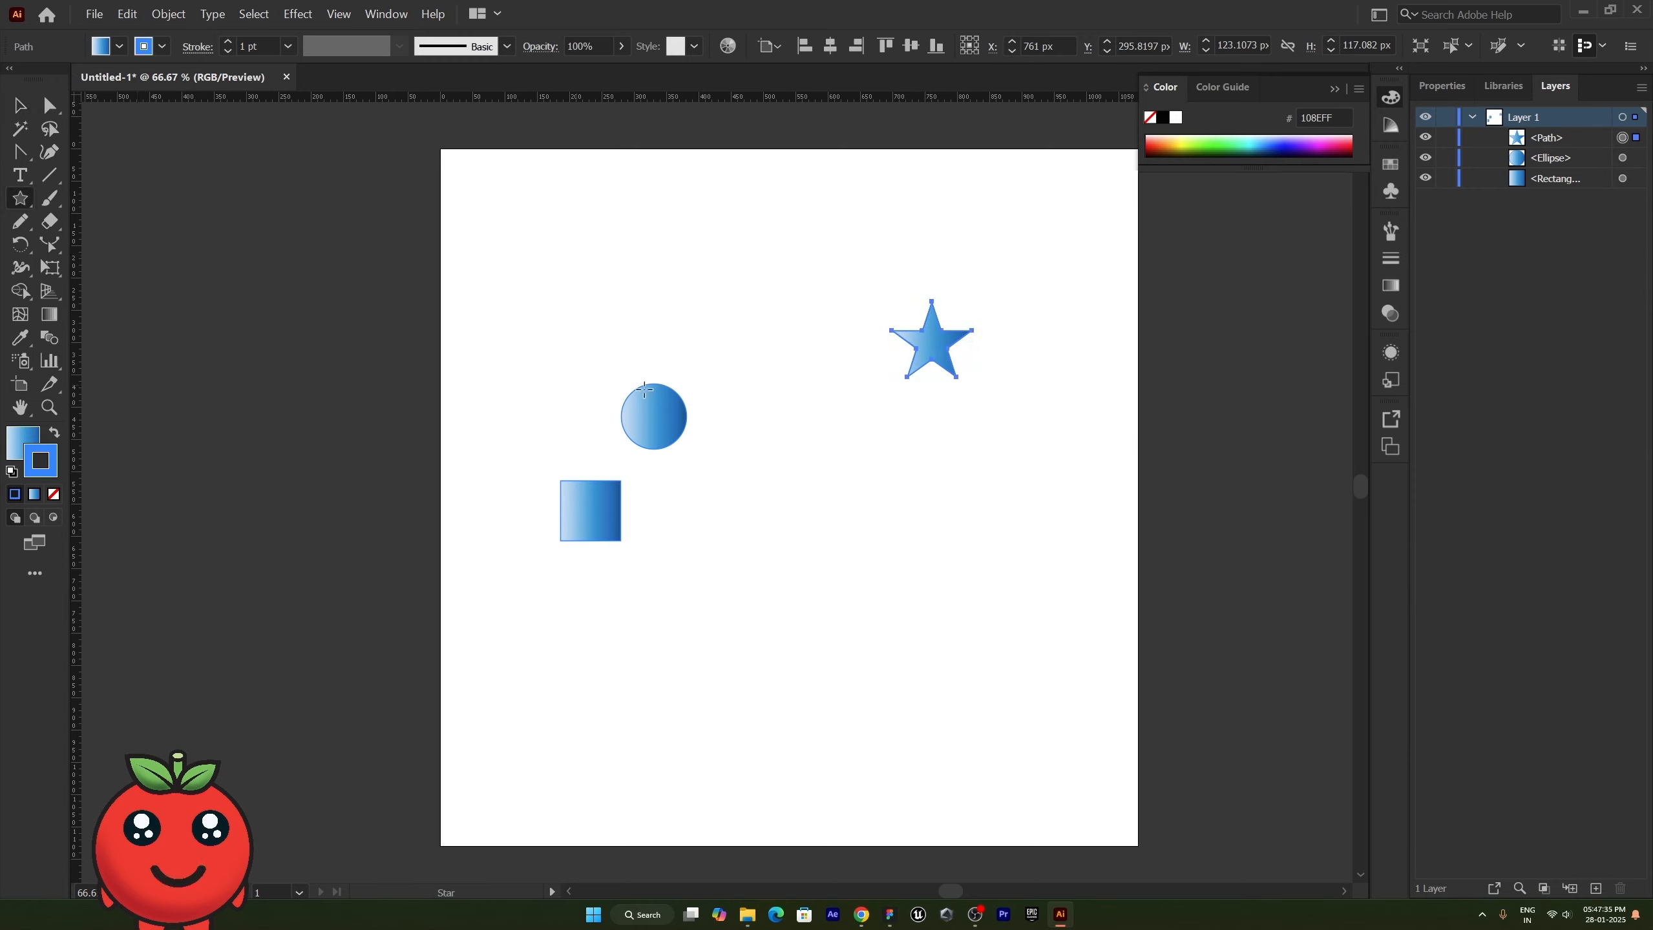
pyautogui.click(18, 243)
pyautogui.moveTo(76, 423); pyautogui.dragTo(930, 448)
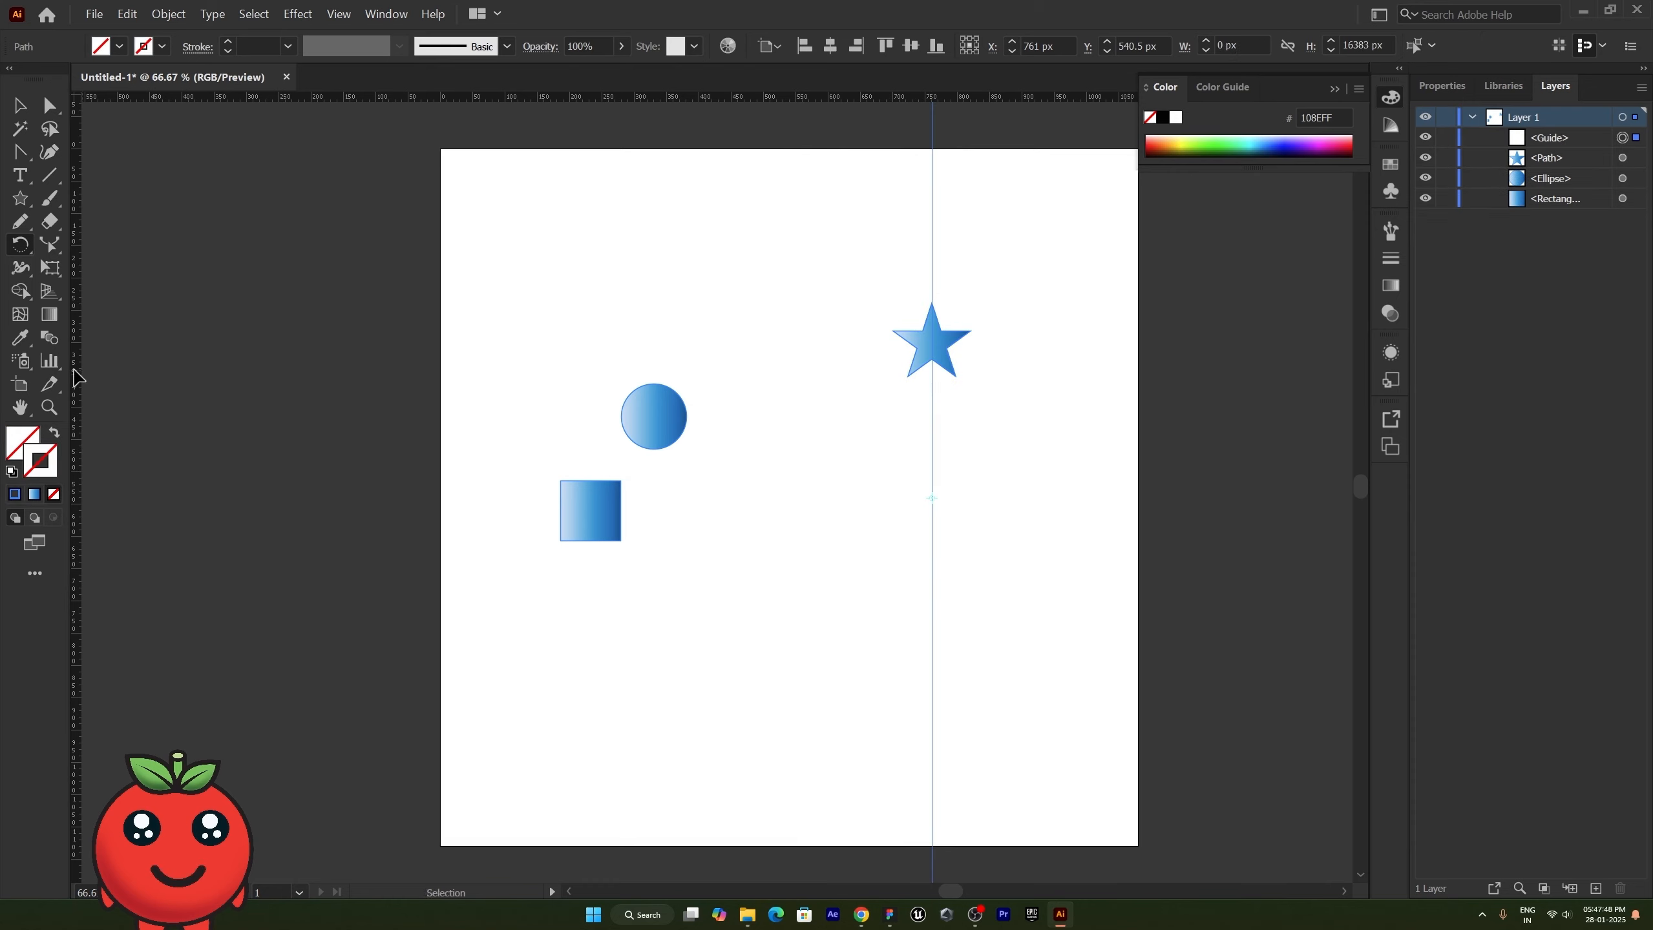
pyautogui.hotkey('ctrl', 'r')
pyautogui.hotkey('ctrl', 'r')
pyautogui.hotkey('ctrl', 'r')
pyautogui.hotkey('ctrl', 'r')
# Step: Rotate a copy of the star about 19° counterclockwise around a pivot on the guide well below the star
pyautogui.keyDown('ctrl'); pyautogui.click(920, 350); pyautogui.keyUp('ctrl')
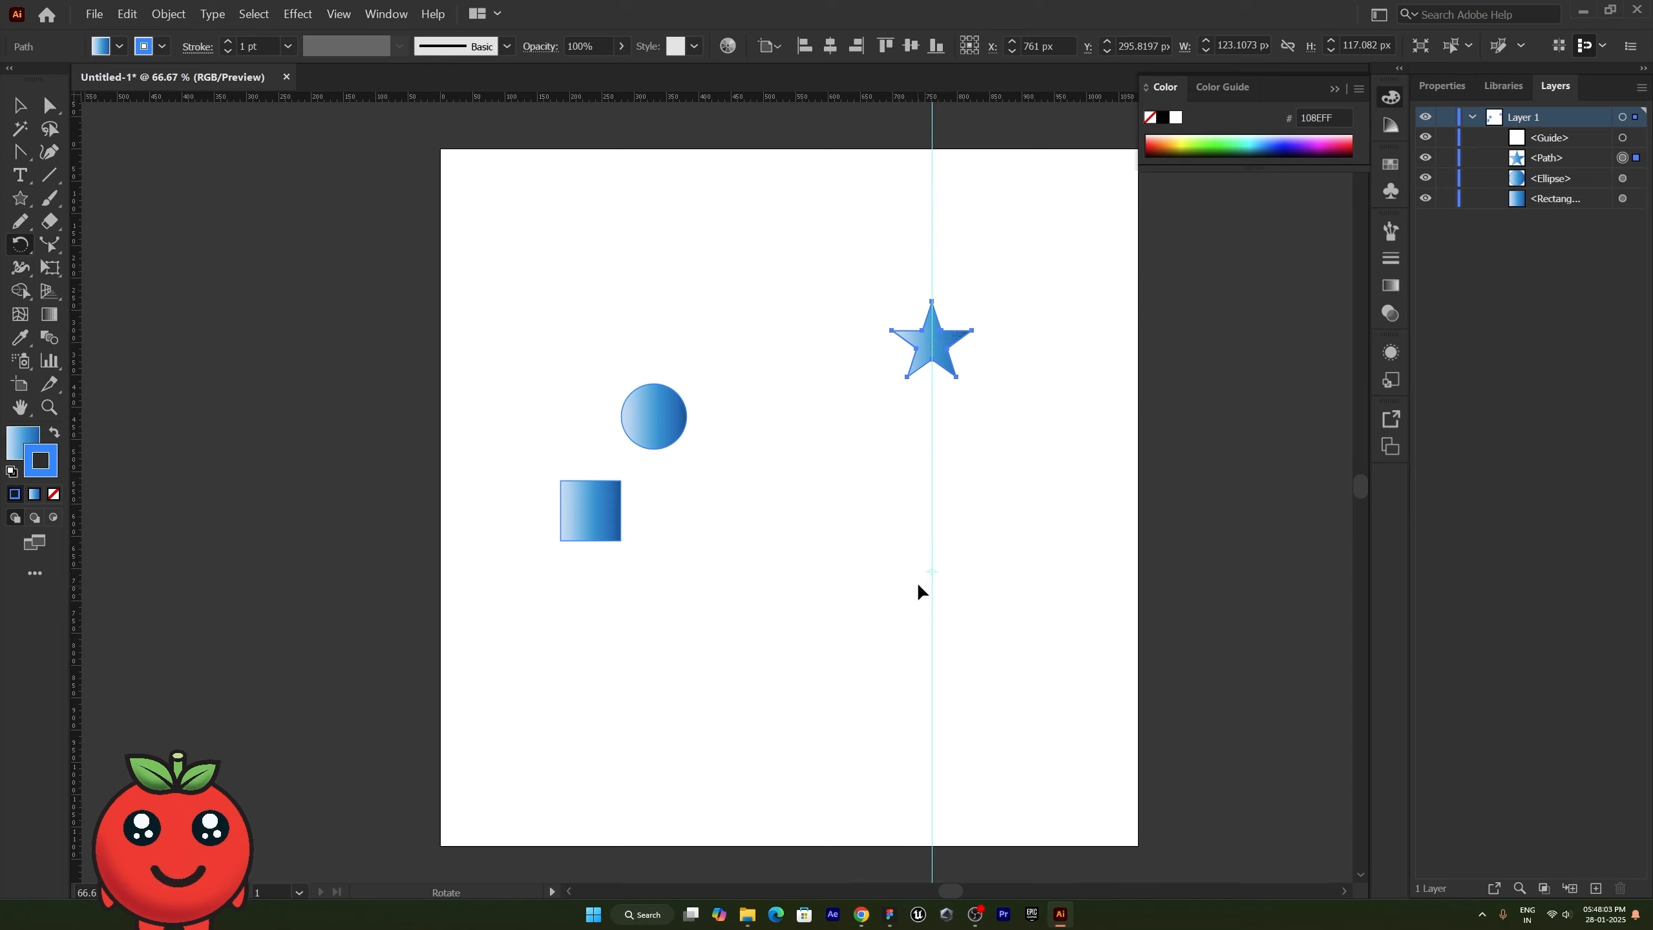
pyautogui.moveTo(928, 356); pyautogui.dragTo(863, 385)
pyautogui.press('alt')
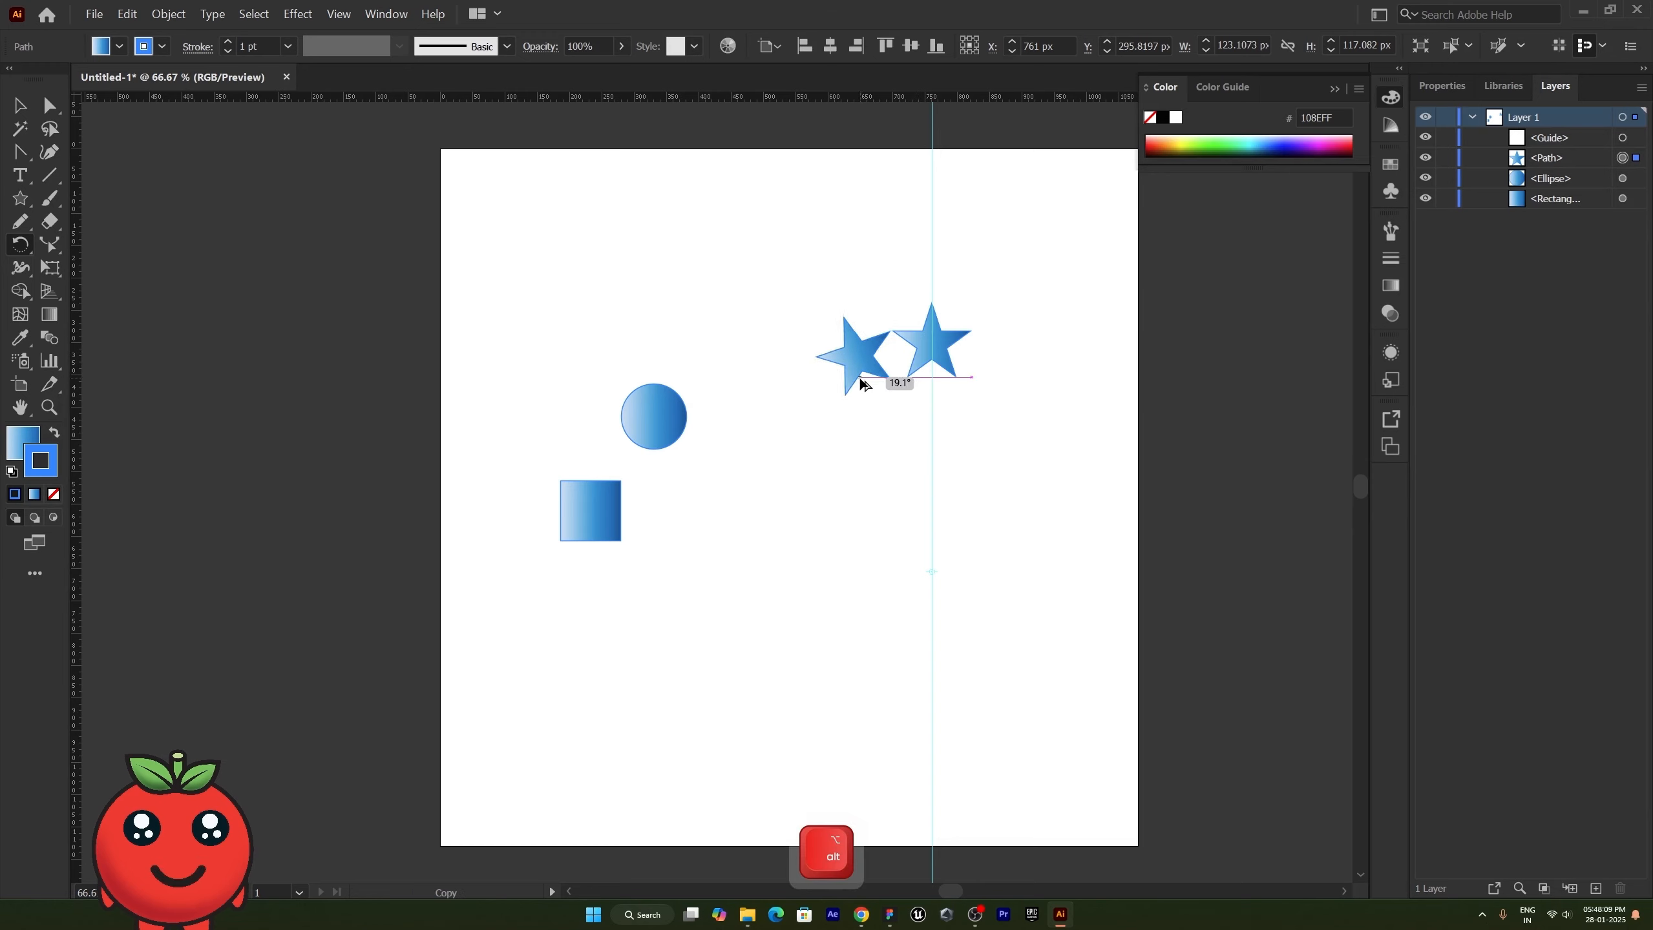
pyautogui.moveTo(863, 385); pyautogui.dragTo(858, 380)
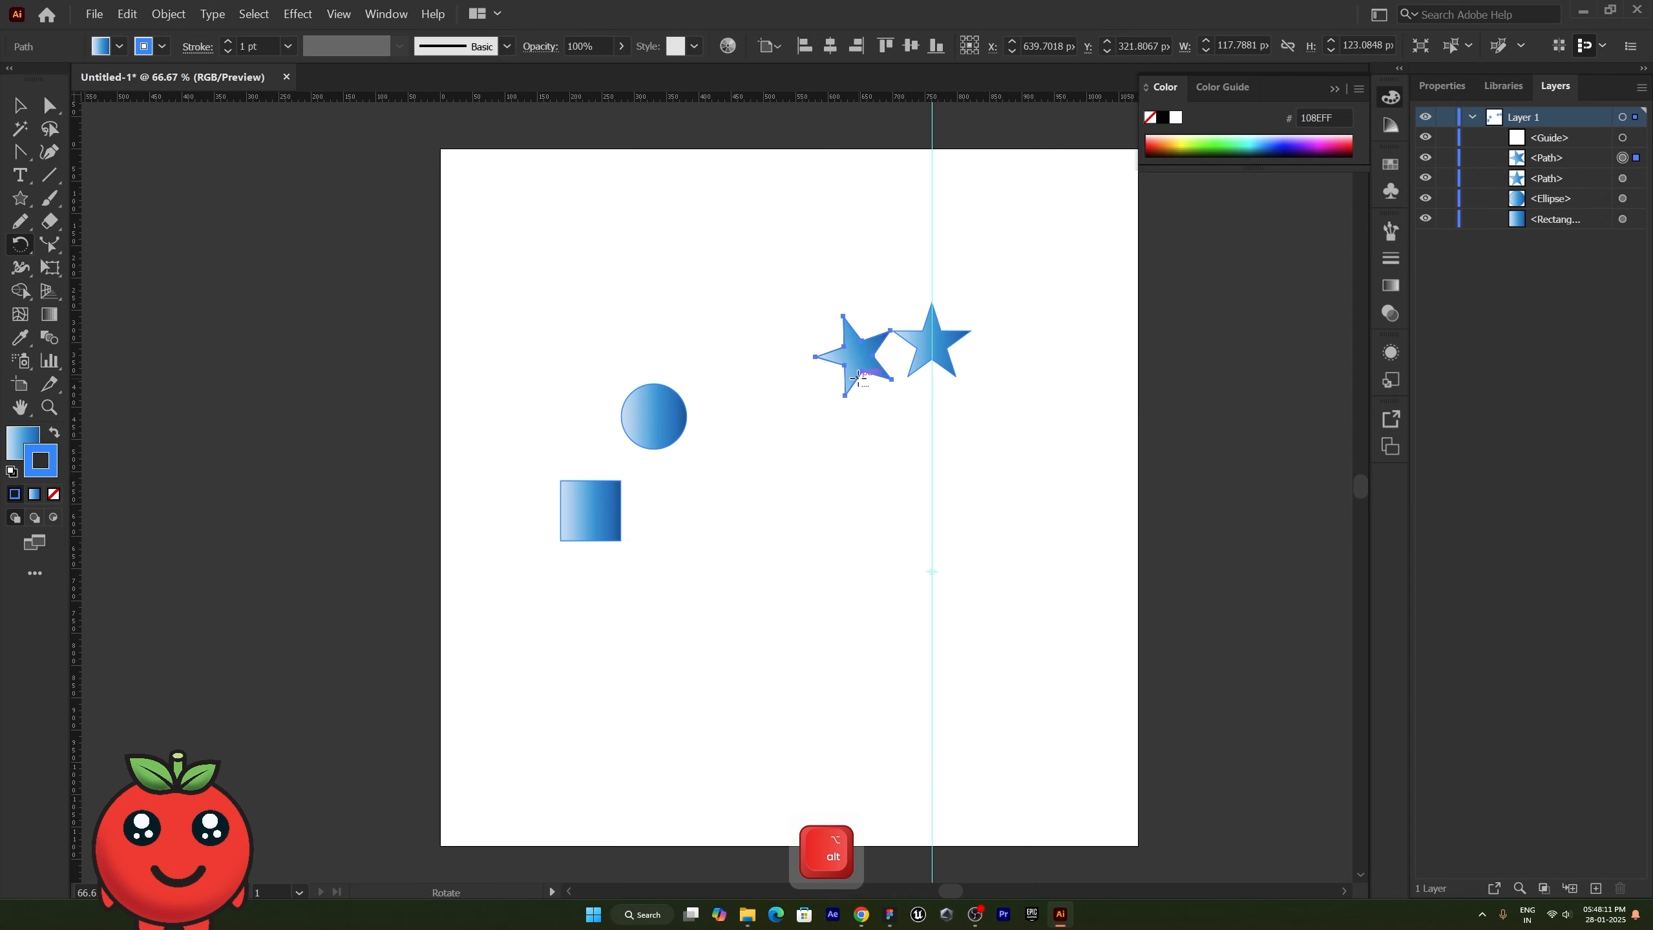
# Step: Repeat the rotated star copy around the pivot until the stars form a full ring
pyautogui.hotkey('ctrl', 'd')
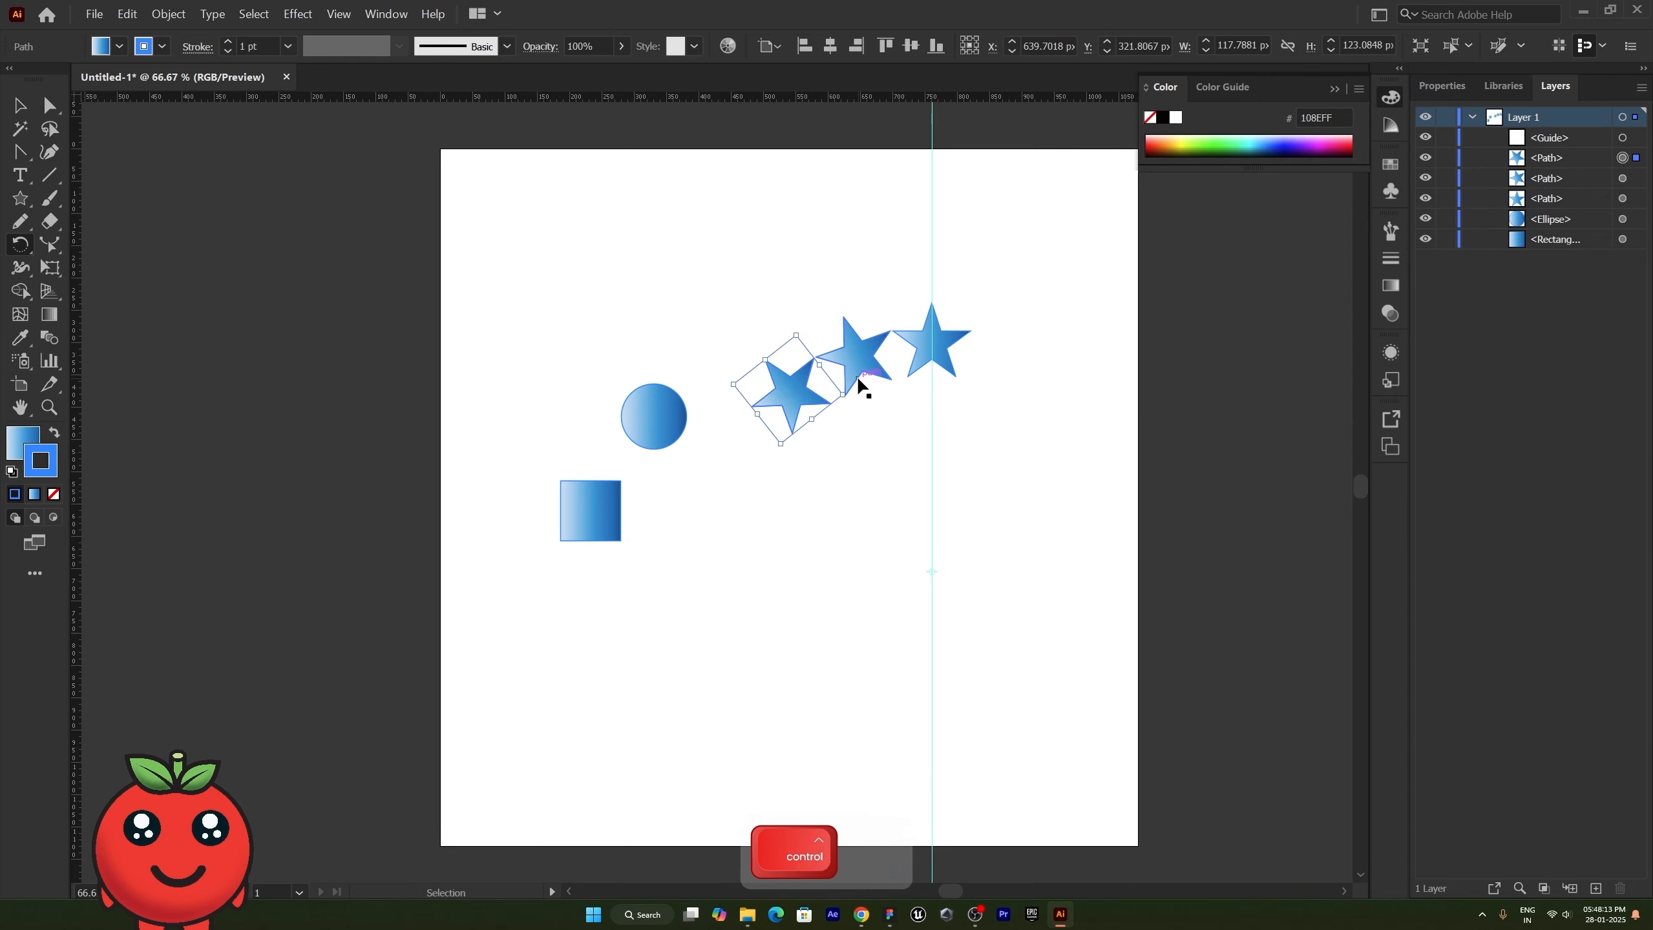
pyautogui.hotkey('ctrl', 'd')
pyautogui.hotkey('ctrl', 'd')
pyautogui.hotkey('ctrl', 'd')
pyautogui.hotkey('ctrl', 'd')
pyautogui.hotkey('ctrl', 'd')
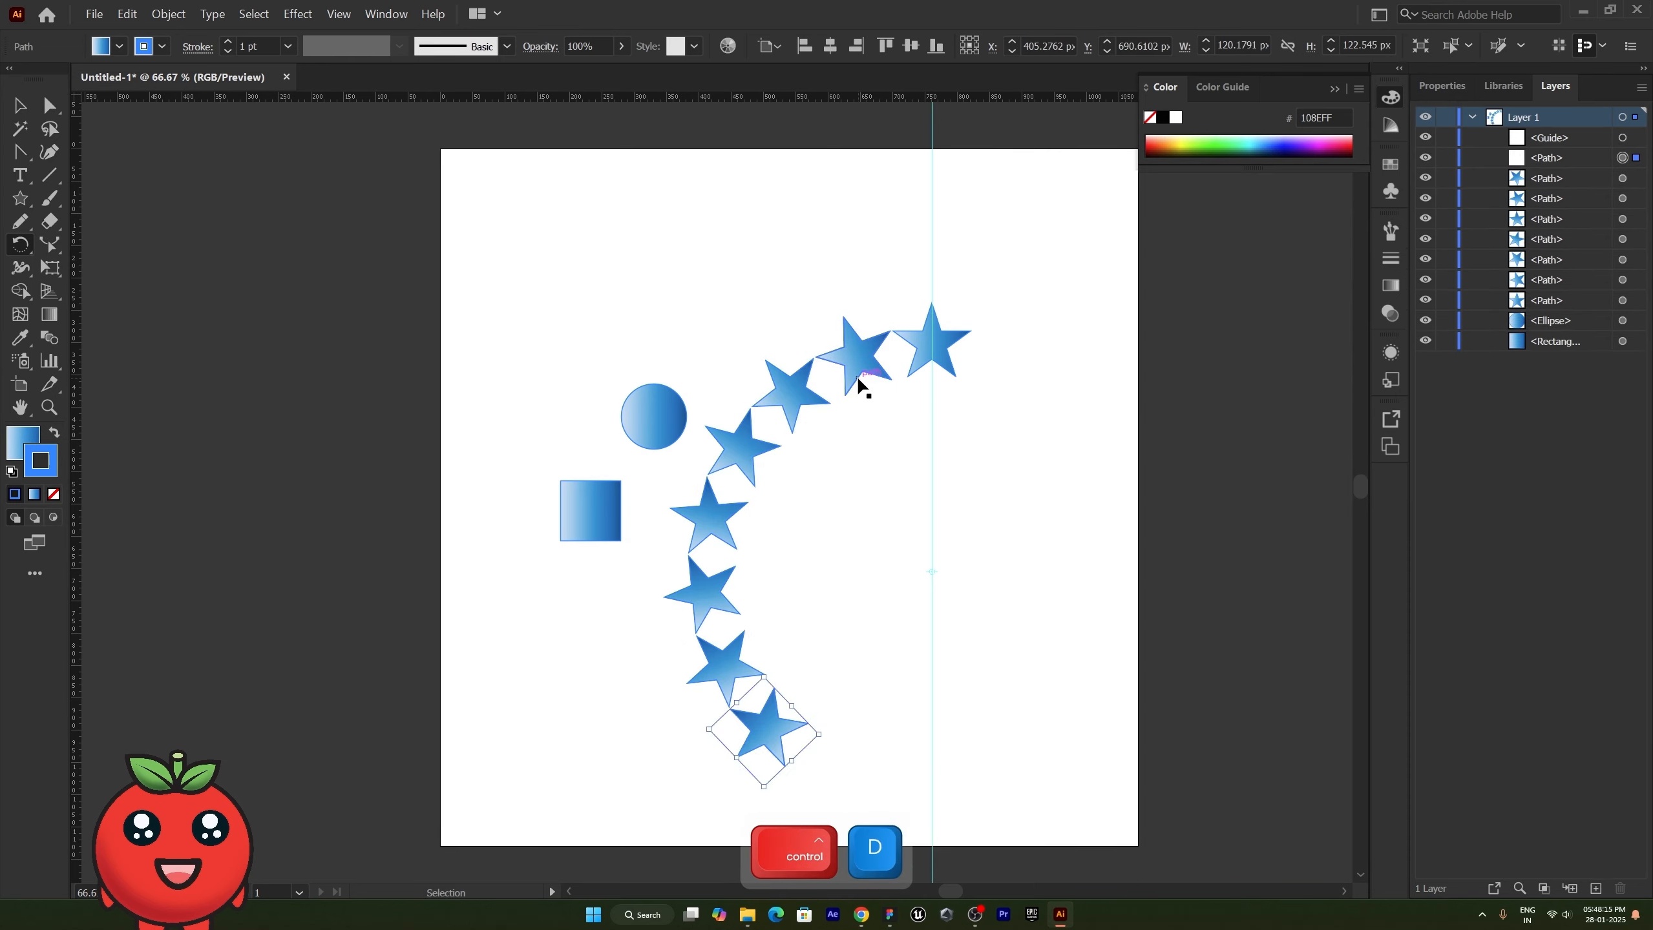
pyautogui.hotkey('ctrl', 'd')
pyautogui.hotkey('ctrl', 'd')
pyautogui.hotkey('ctrl', 'd')
pyautogui.hotkey('ctrl', 'd')
pyautogui.hotkey('ctrl', 'd')
pyautogui.hotkey('ctrl', 'd')
pyautogui.hotkey('ctrl', 'd')
pyautogui.hotkey('ctrl', 'd')
pyautogui.hotkey('ctrl', 'd')
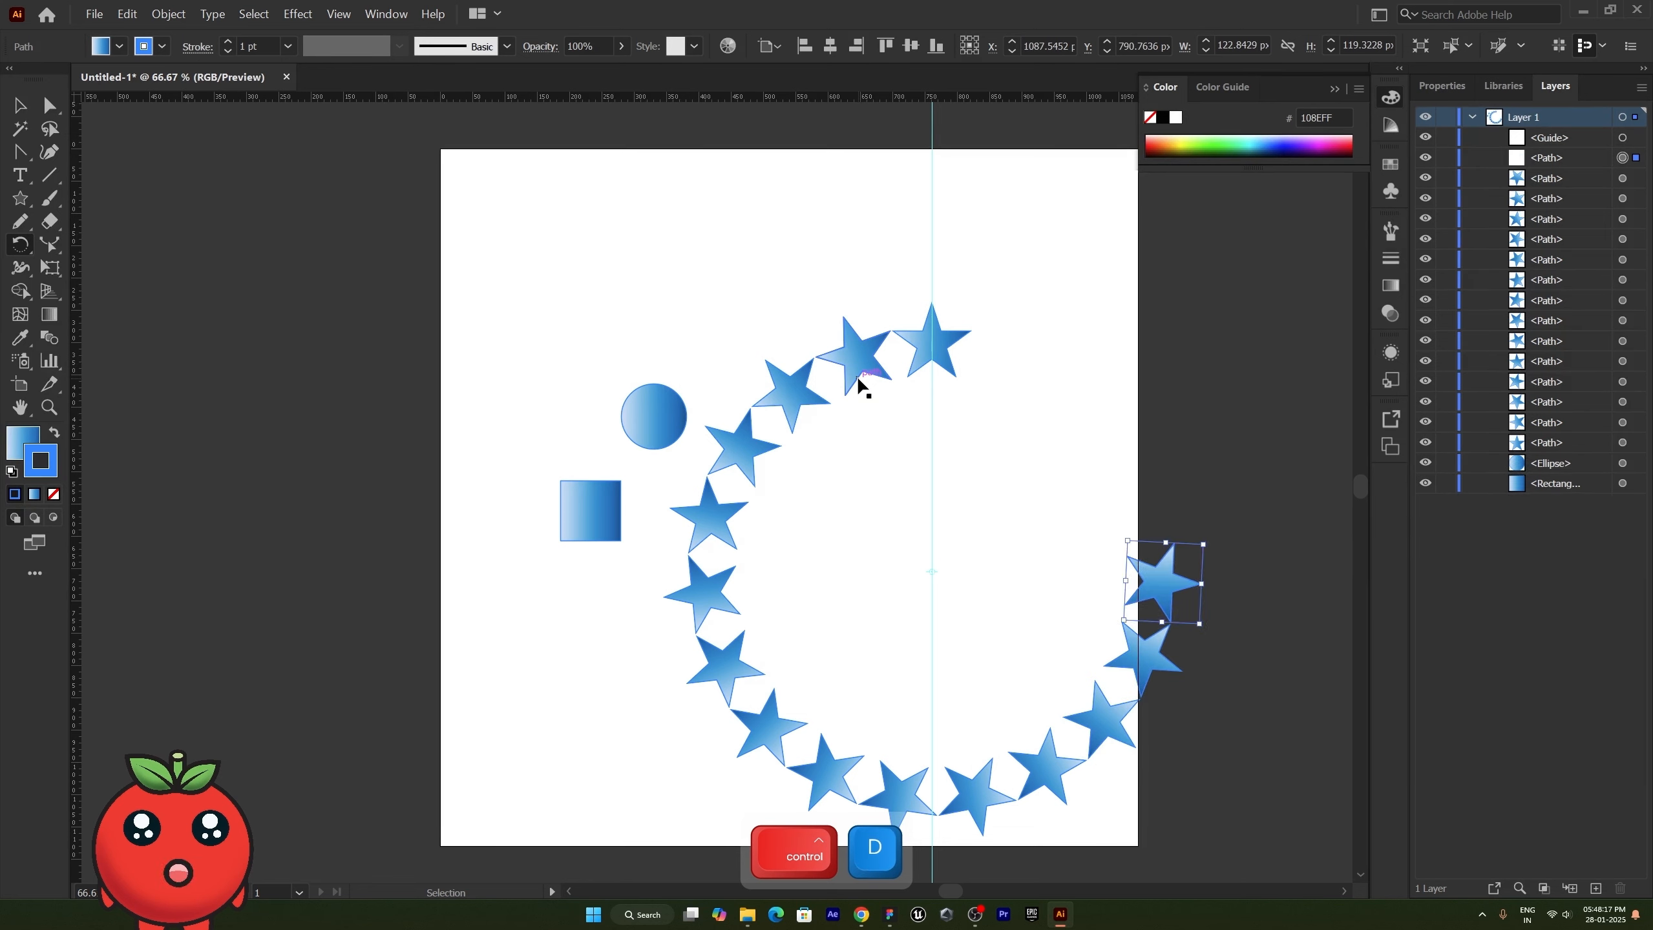
pyautogui.hotkey('ctrl', 'd')
pyautogui.hotkey('ctrl', 'd')
pyautogui.hotkey('ctrl', 'd')
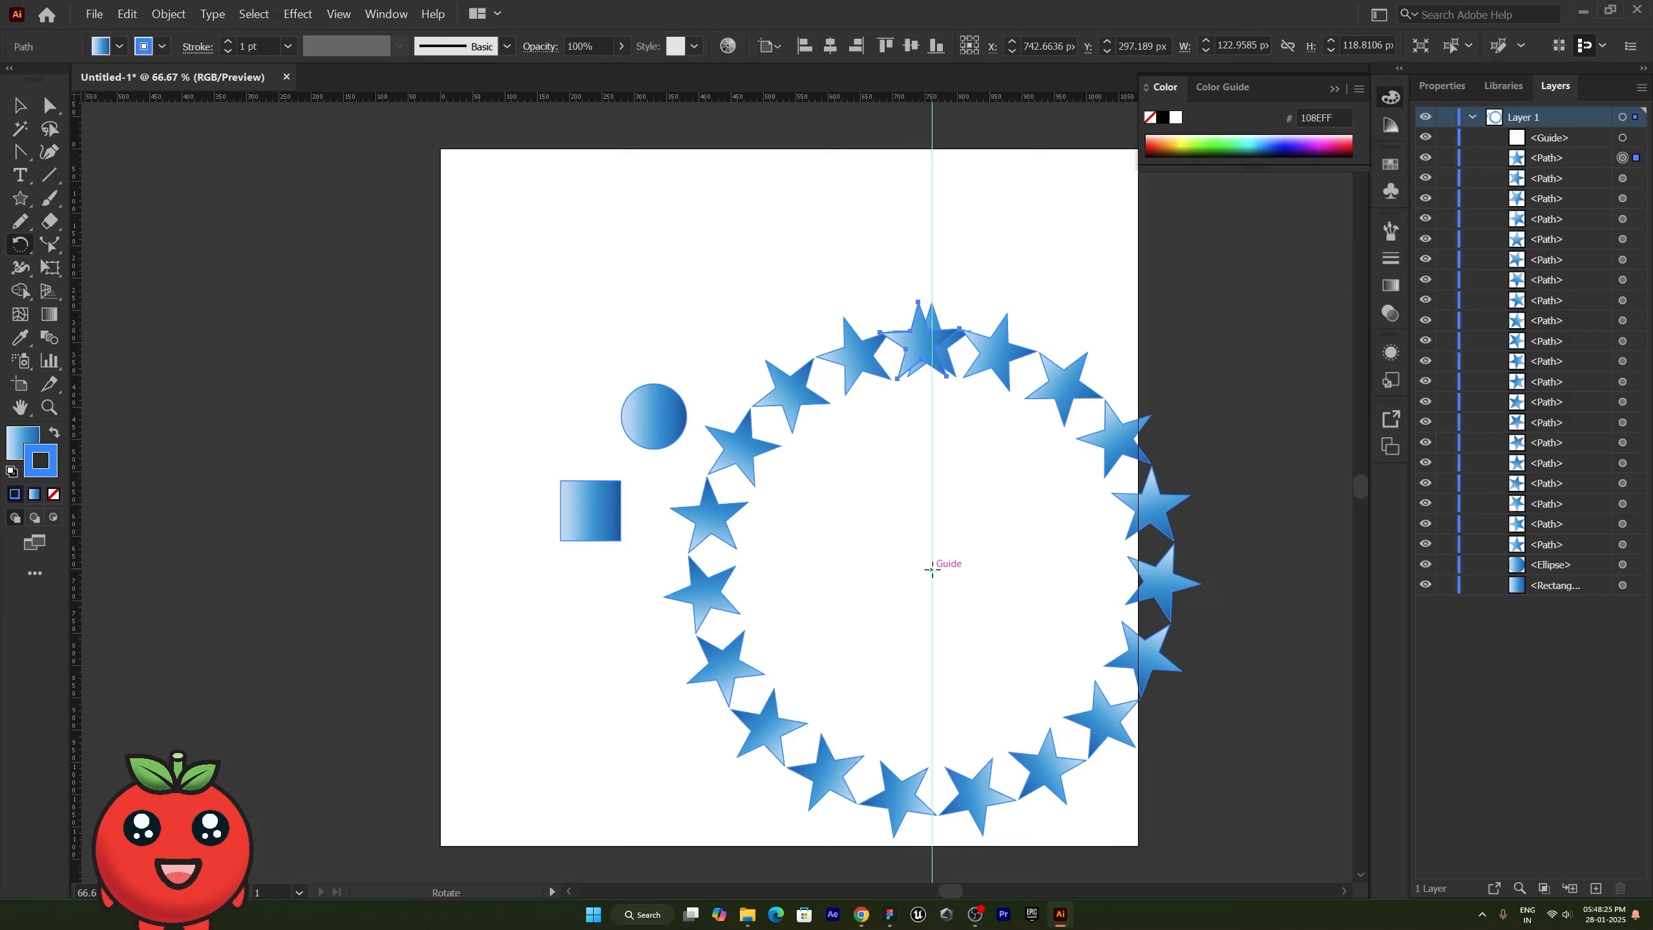
# Step: Delete the overlapping original star and shift the stars at the ring's top to the right to even out the gaps
pyautogui.press('v')
pyautogui.click(951, 349)
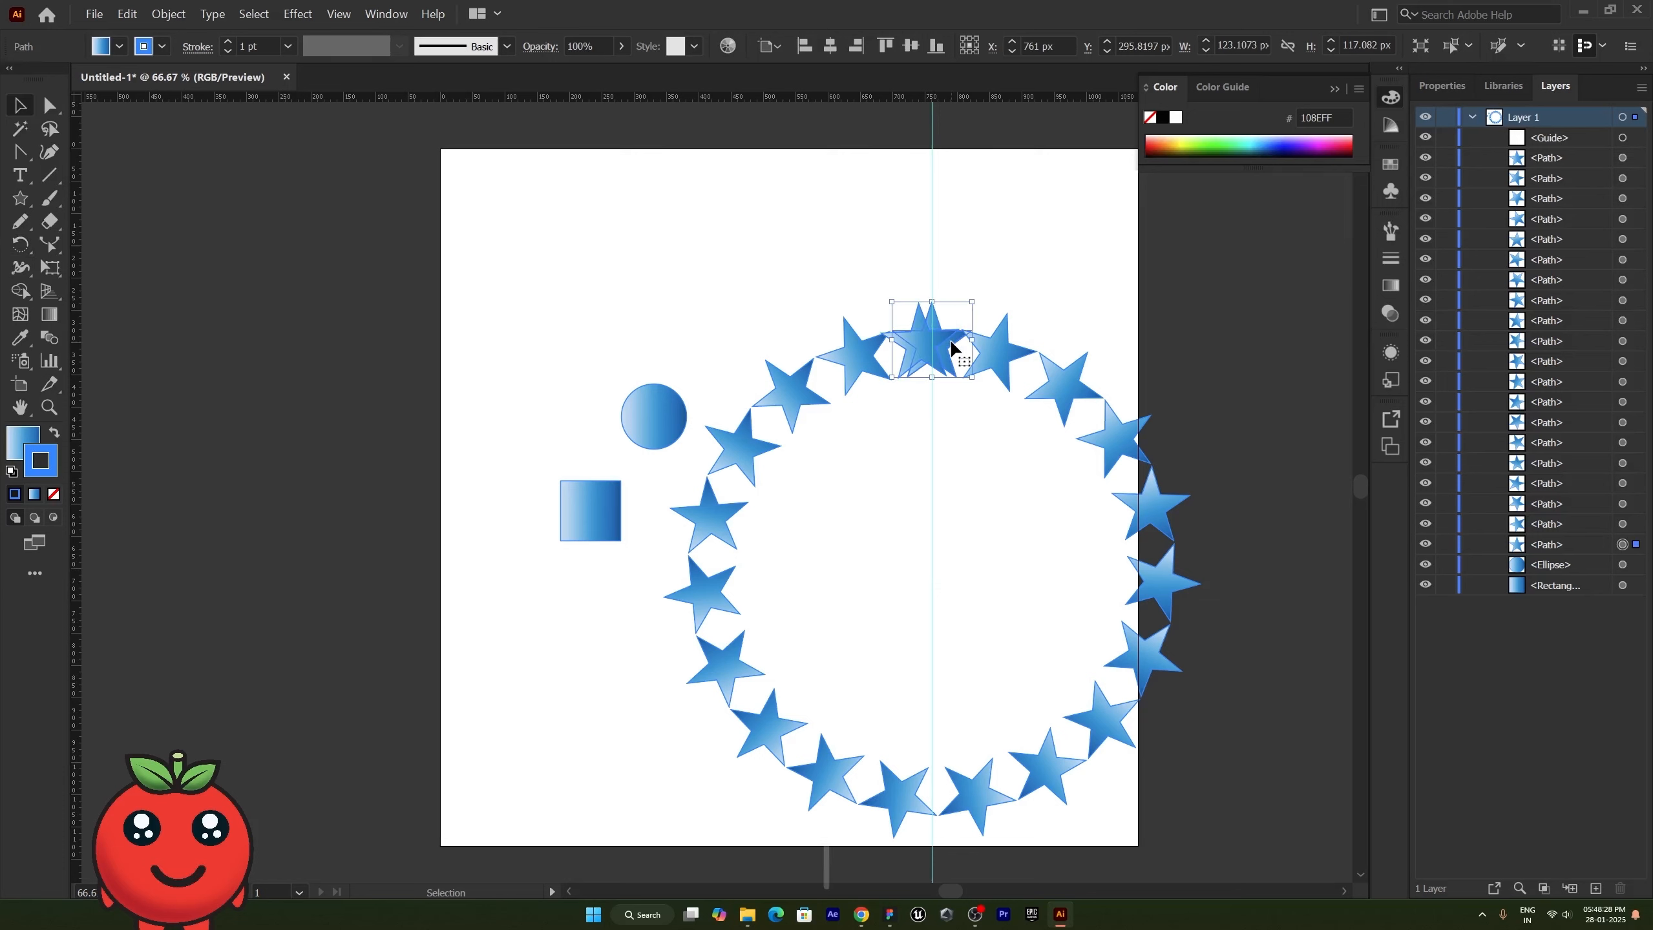
pyautogui.press('Delete')
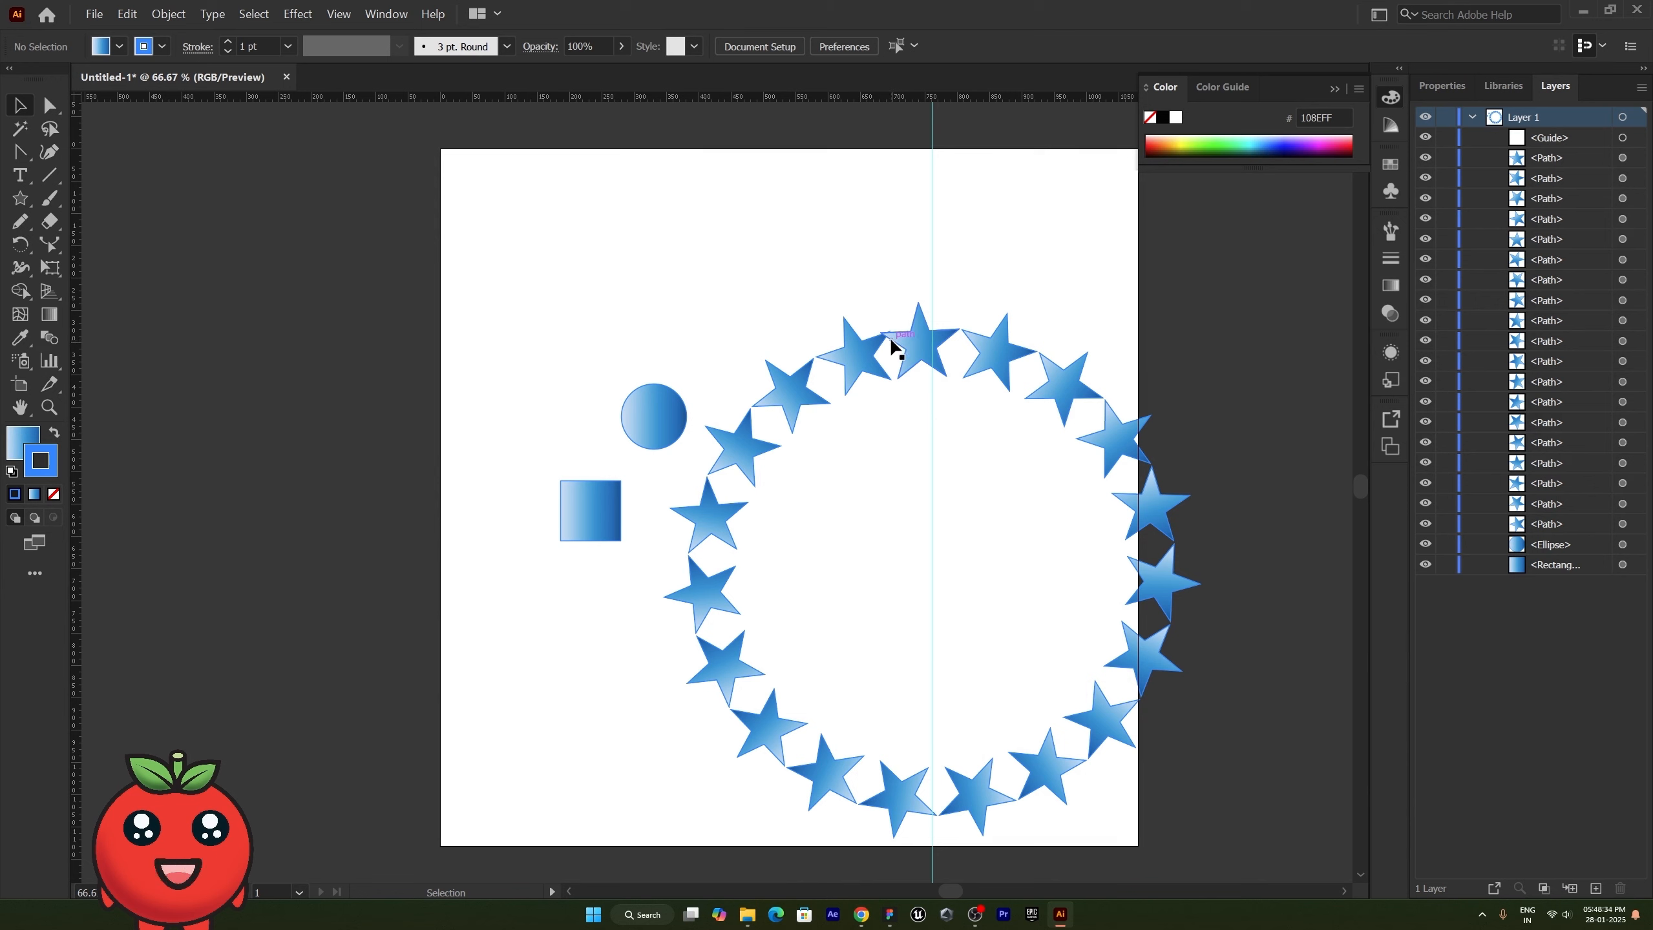
pyautogui.moveTo(897, 335); pyautogui.dragTo(1007, 363)
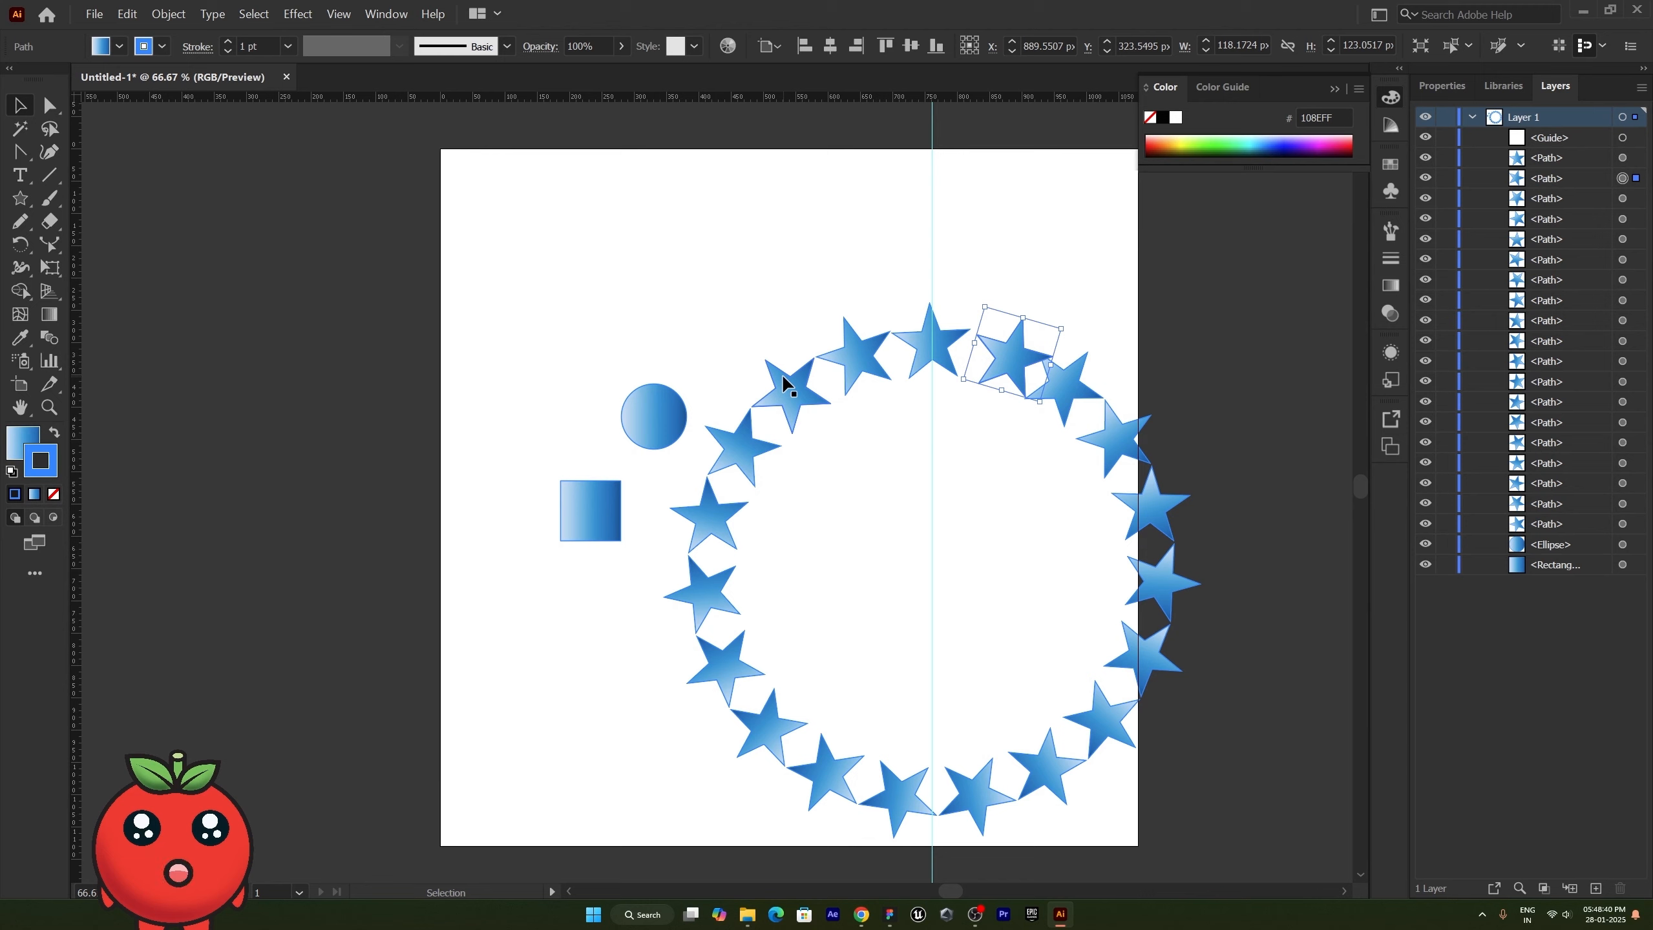
# Step: Undo the star adjustments, the deletion and all the rotated copies back to the single original star on the guide
pyautogui.hotkey('ctrl', 'z')
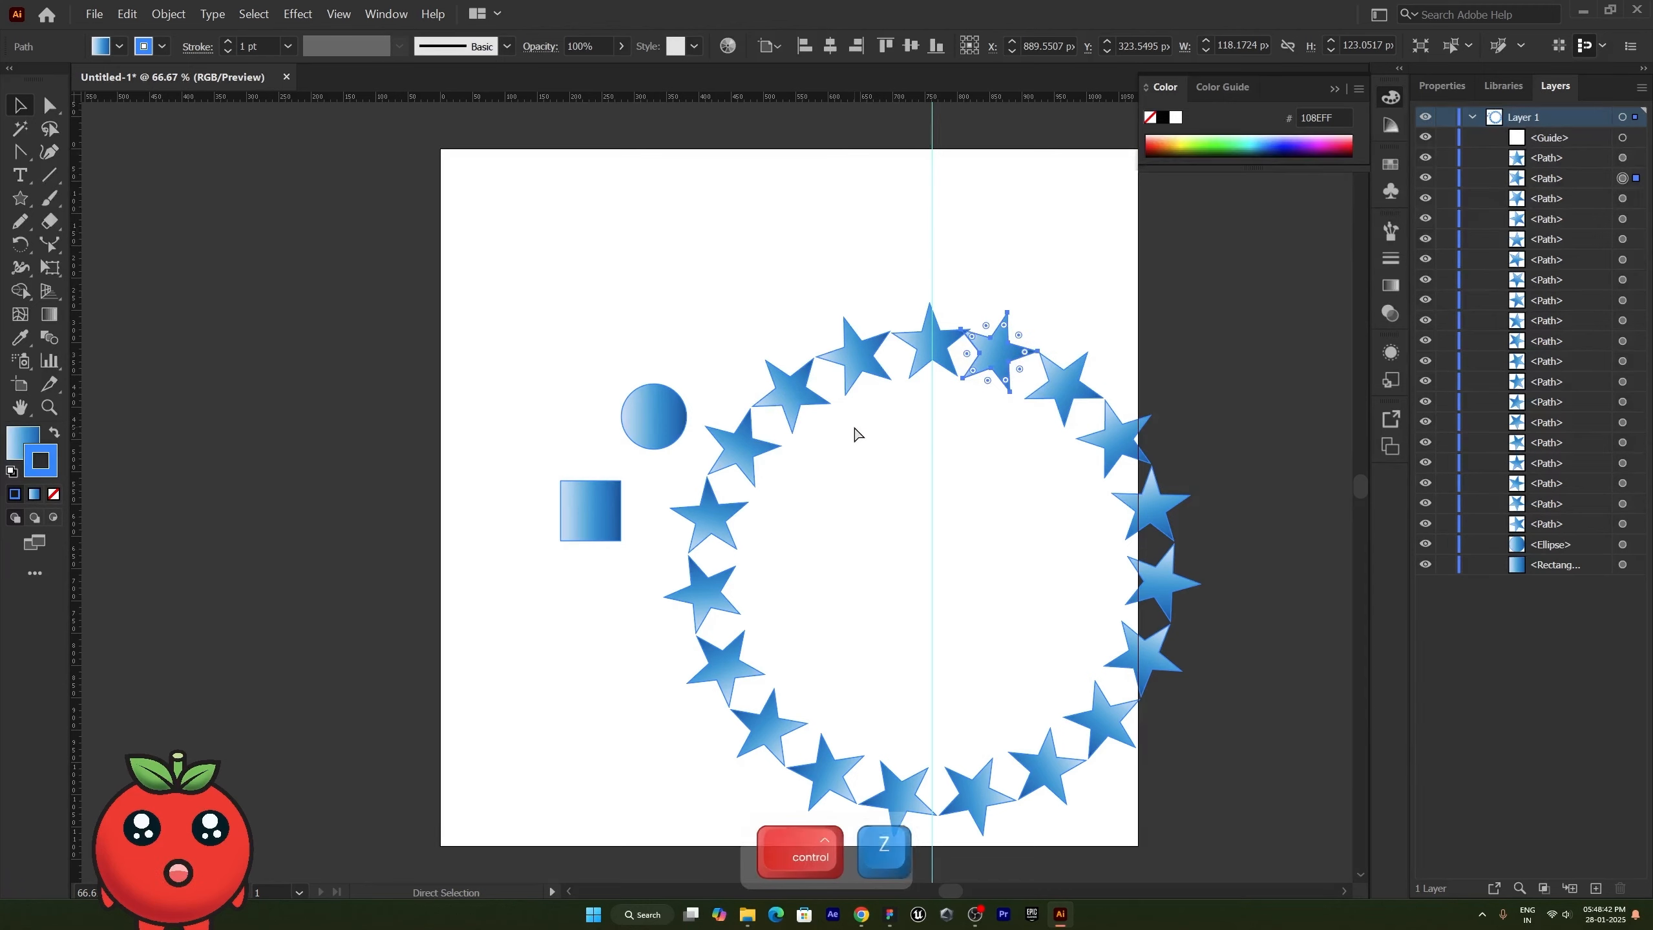
pyautogui.hotkey('ctrl', 'z')
pyautogui.hotkey('ctrl', 'z')
pyautogui.hotkey('ctrl', 'z')
pyautogui.hotkey('ctrl', 'z')
pyautogui.hotkey('ctrl', 'z')
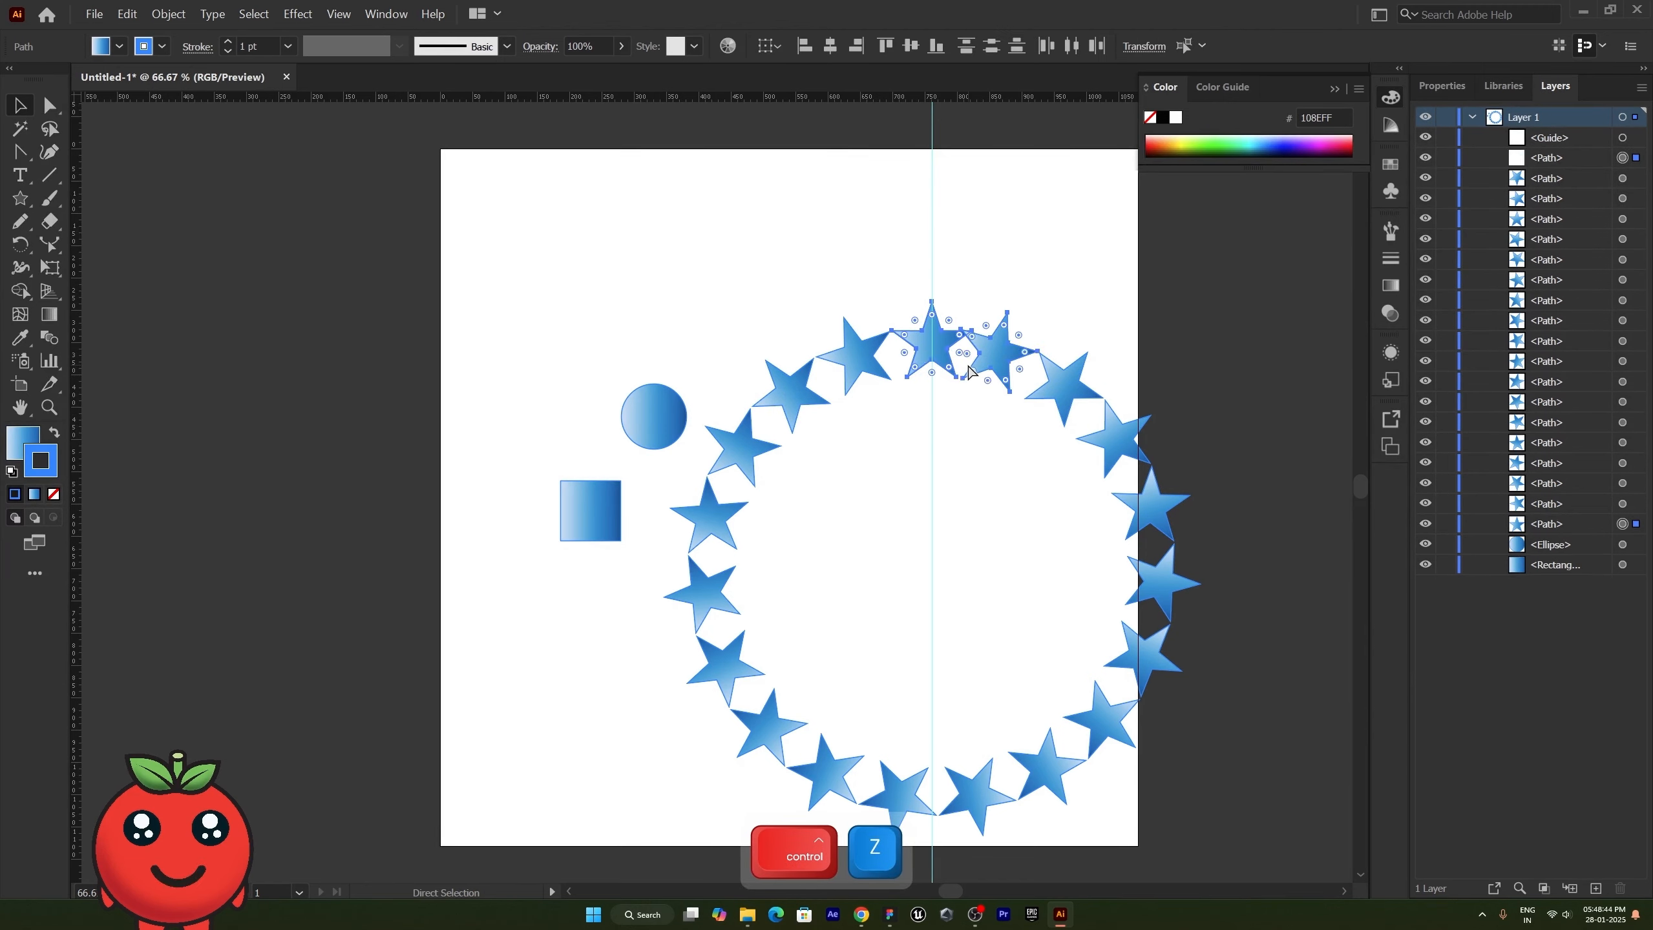
pyautogui.hotkey('ctrl', 'z')
pyautogui.hotkey('ctrl', 'z')
pyautogui.hotkey('ctrl', 'z')
pyautogui.hotkey('ctrl', 'z')
pyautogui.hotkey('ctrl', 'z')
pyautogui.hotkey('ctrl', 'z')
pyautogui.hotkey('ctrl', 'z')
pyautogui.hotkey('ctrl', 'z')
pyautogui.hotkey('ctrl', 'z')
pyautogui.hotkey('ctrl', 'z')
pyautogui.hotkey('ctrl', 'z')
pyautogui.hotkey('ctrl', 'z')
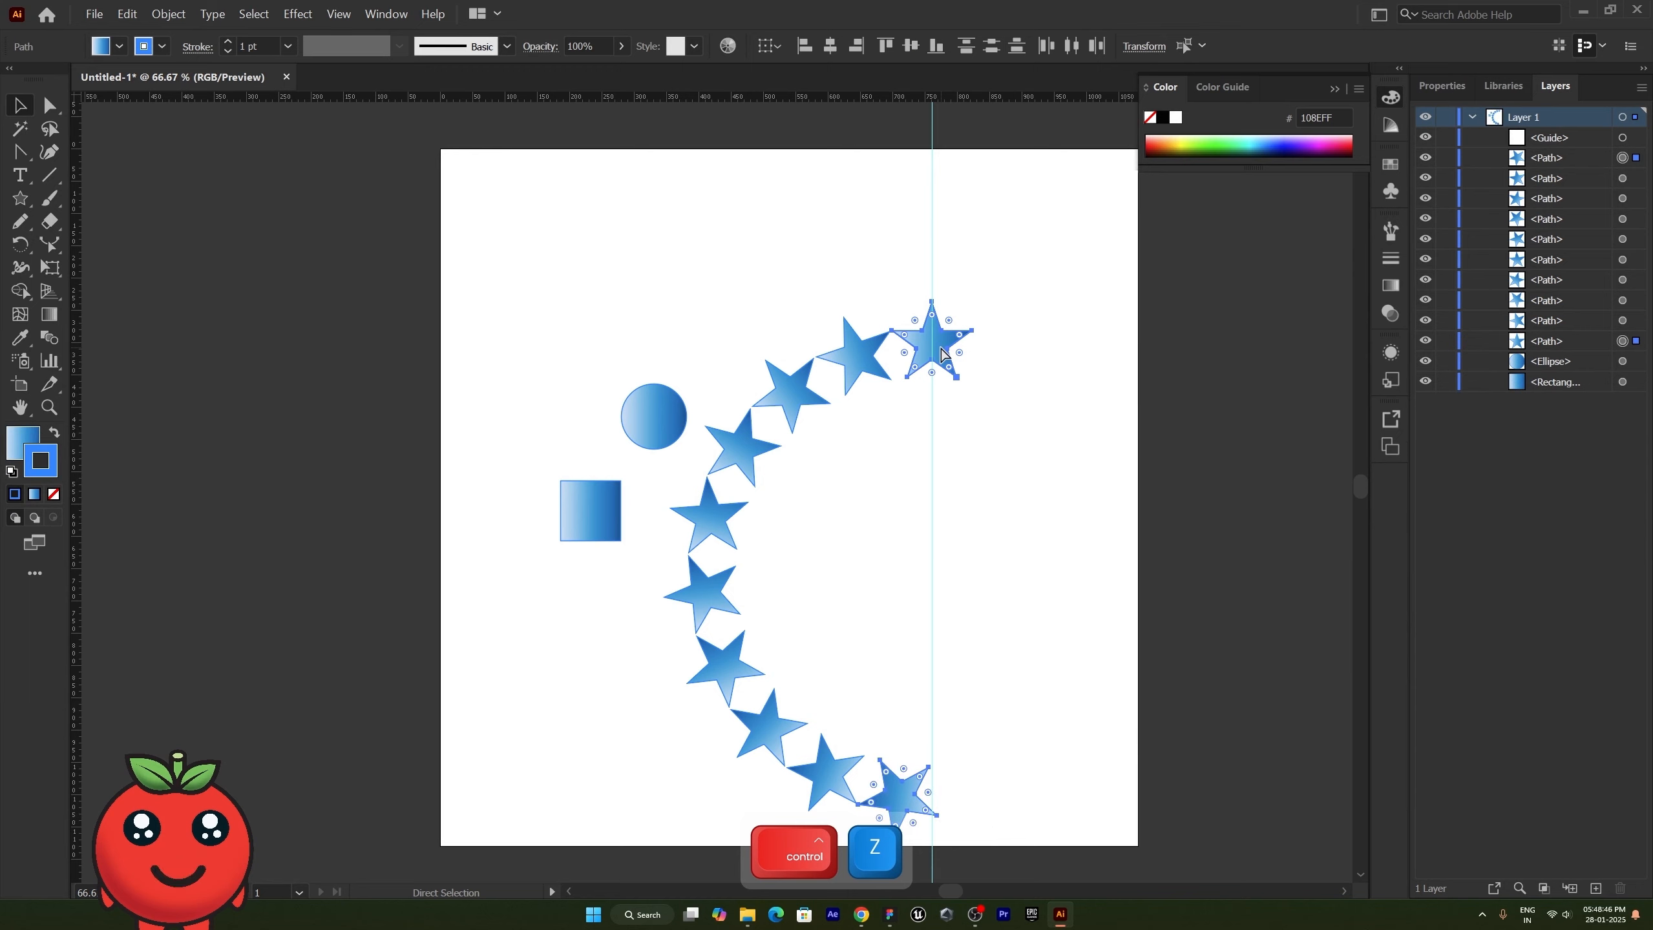
pyautogui.hotkey('ctrl', 'z')
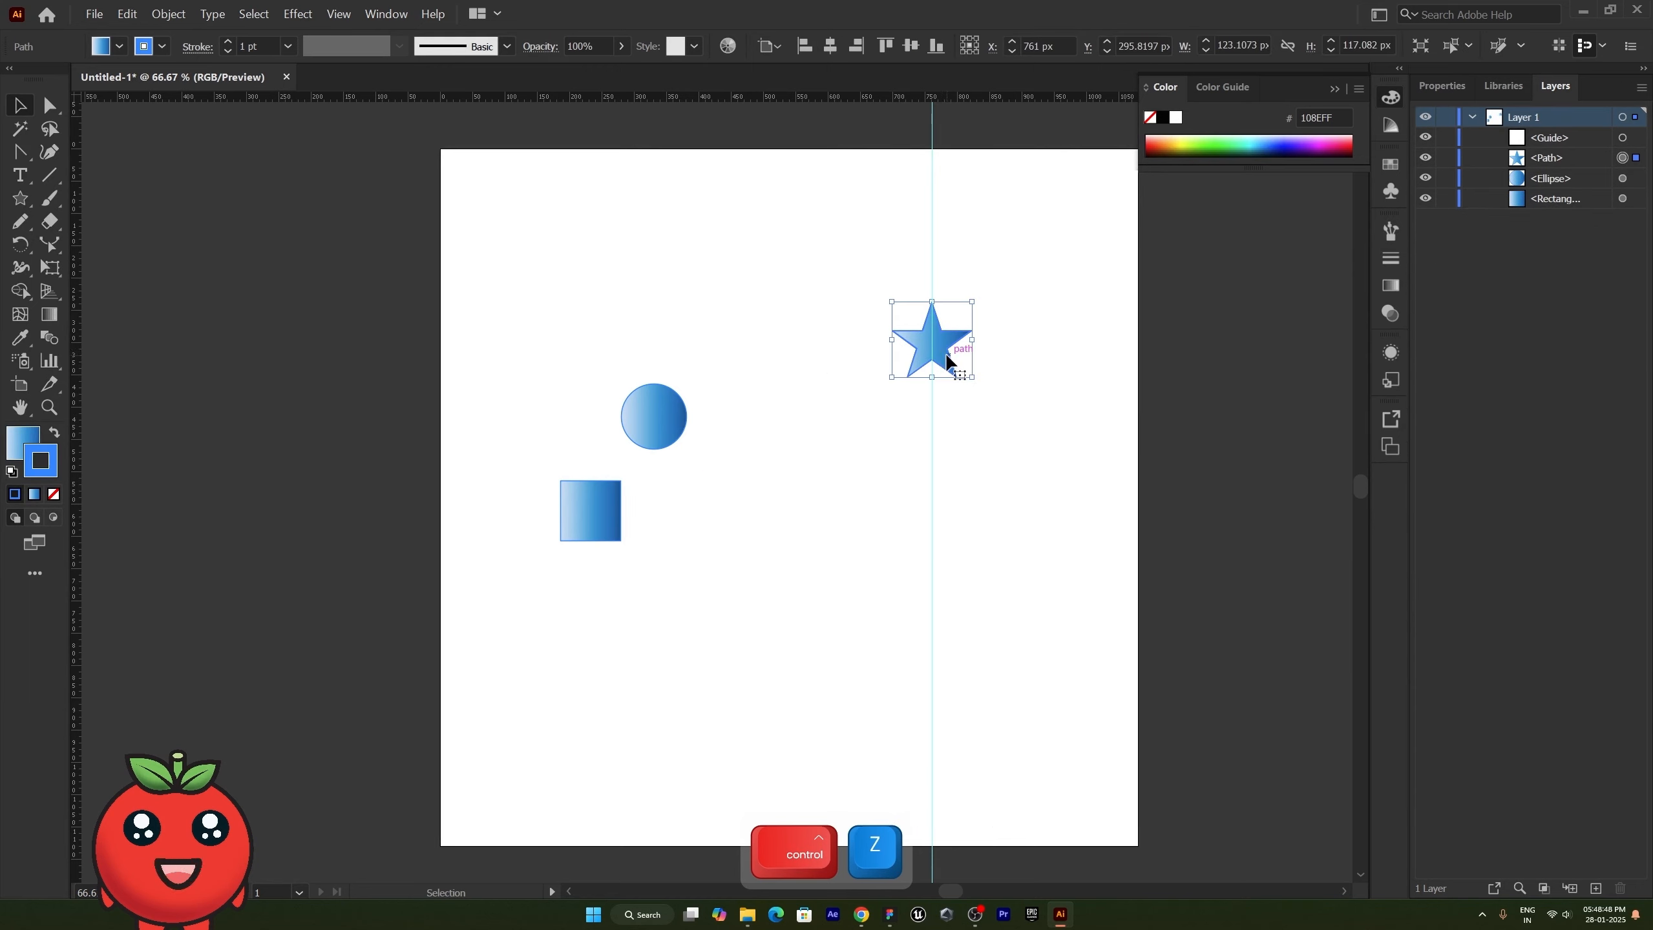
# Step: Apply a radial repeat to the star, with a radius of about 265.86 px and 13 instances
pyautogui.click(168, 13)
pyautogui.moveTo(217, 375)
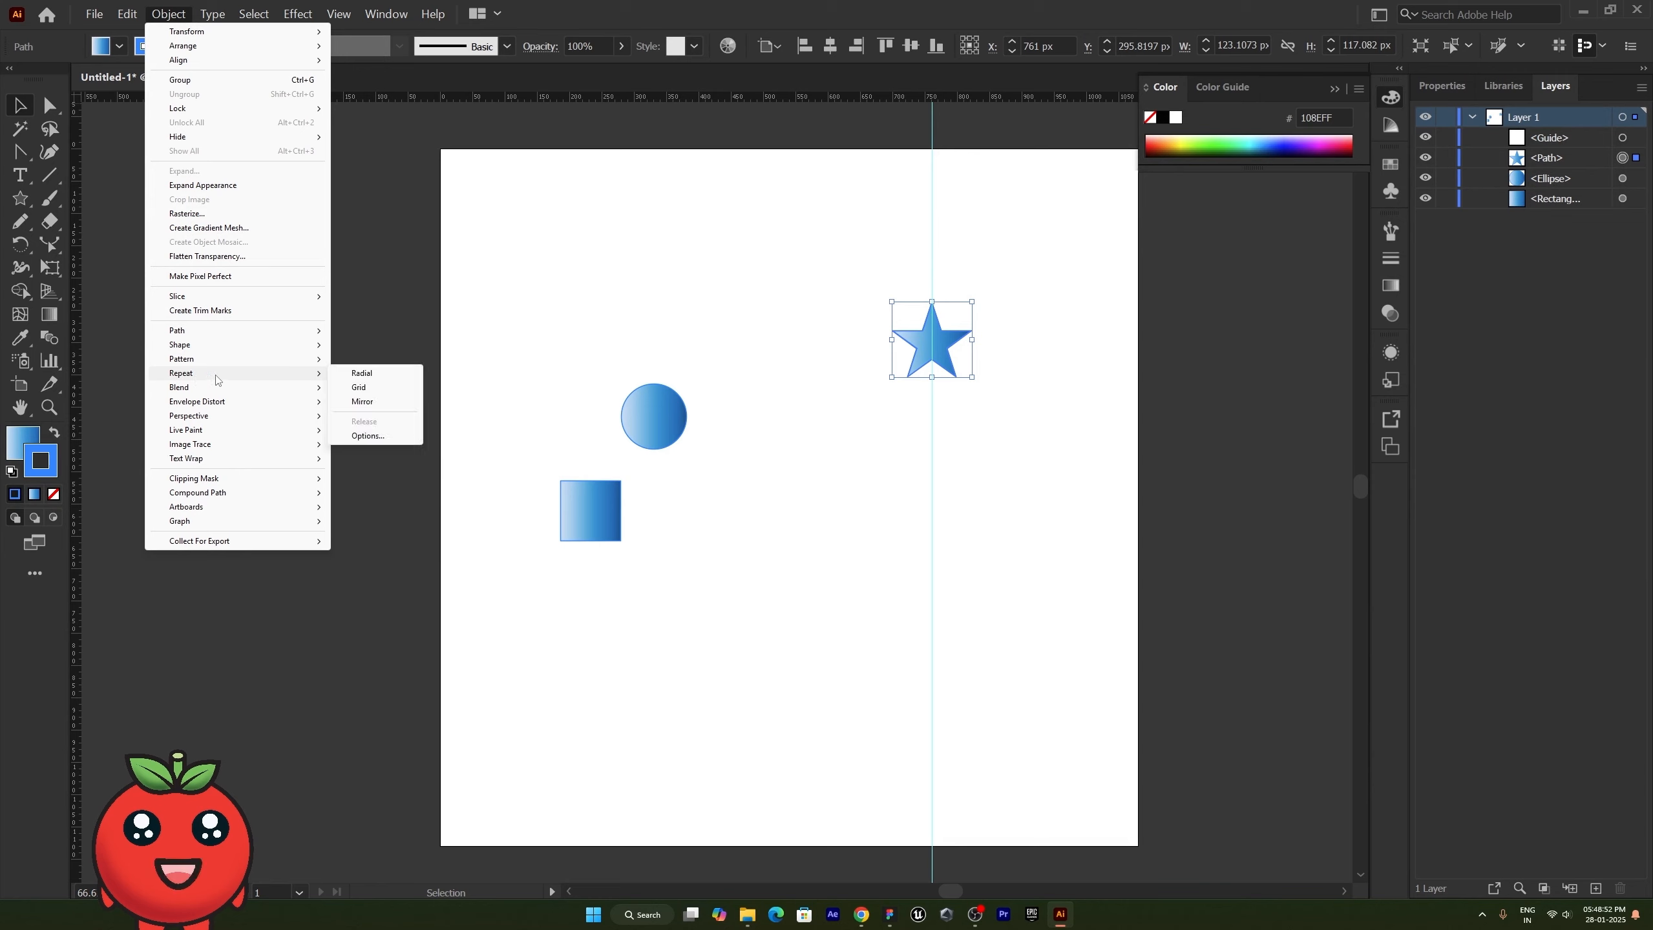
pyautogui.click(364, 374)
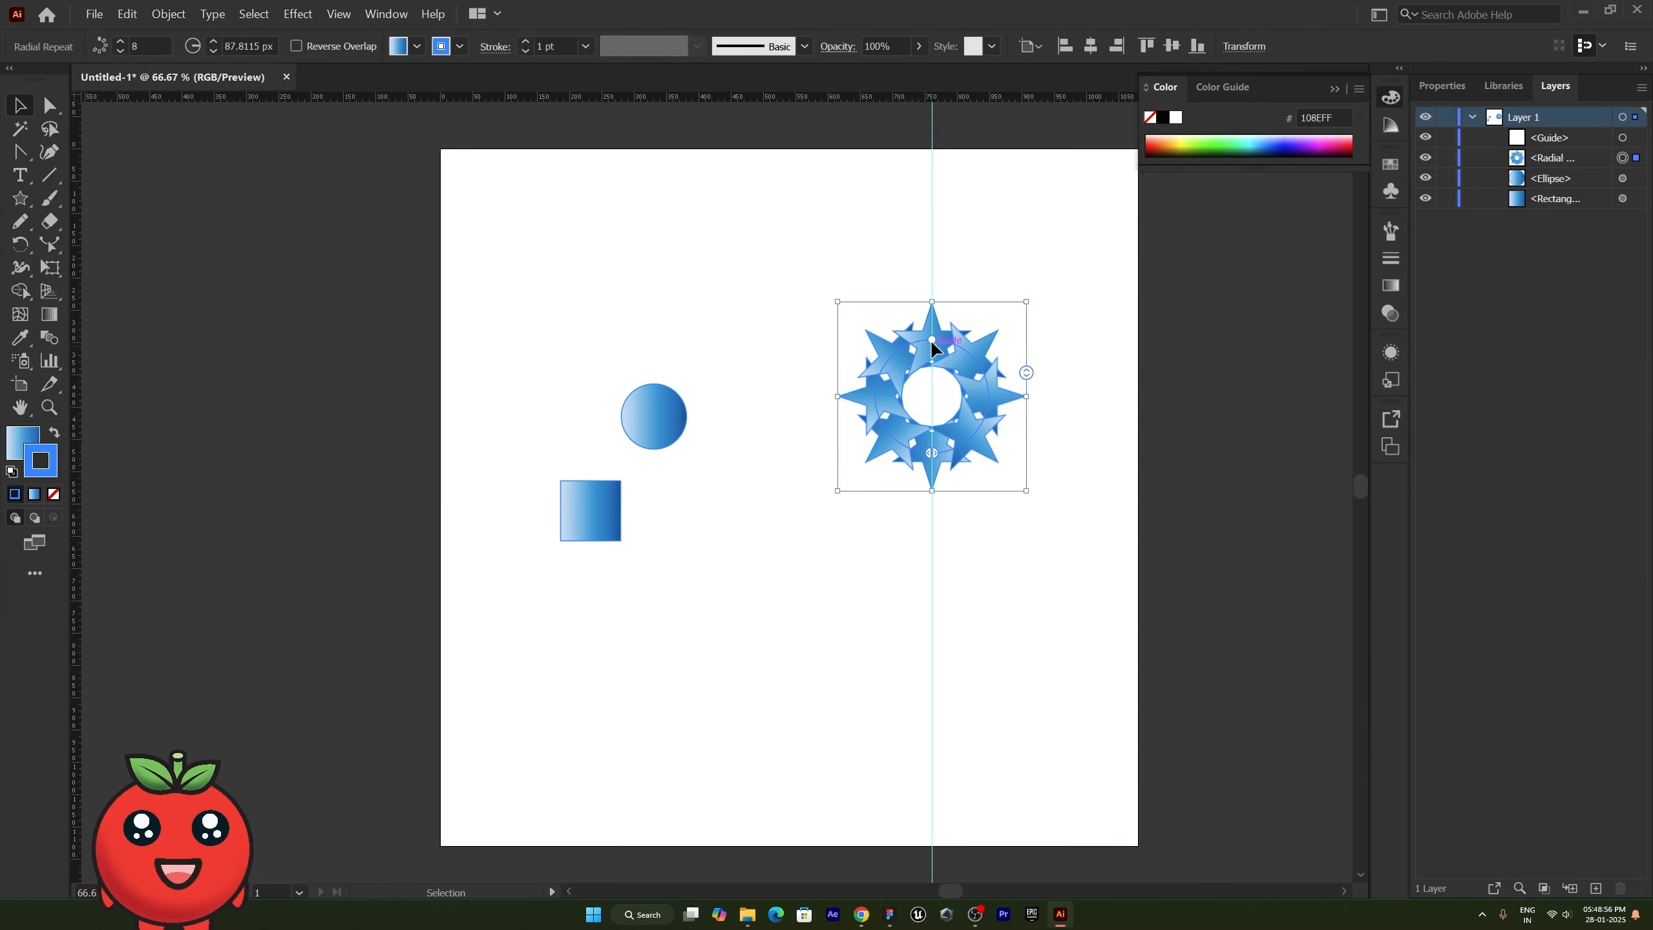
pyautogui.moveTo(931, 339); pyautogui.dragTo(923, 222)
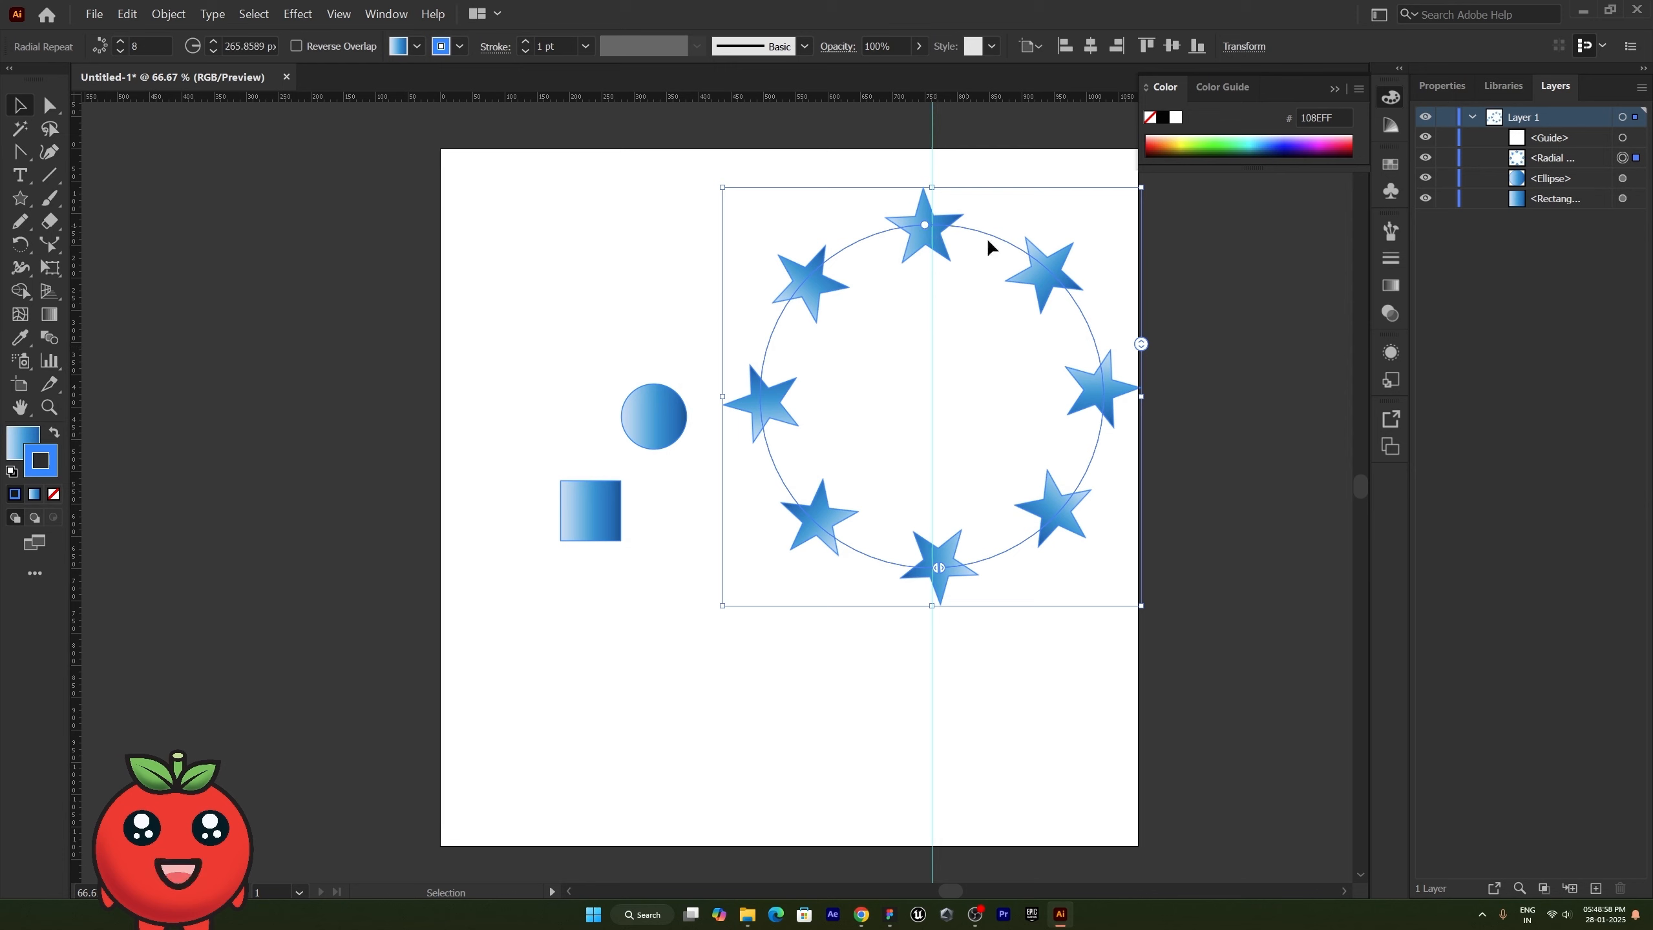
pyautogui.moveTo(1141, 344); pyautogui.dragTo(1144, 315)
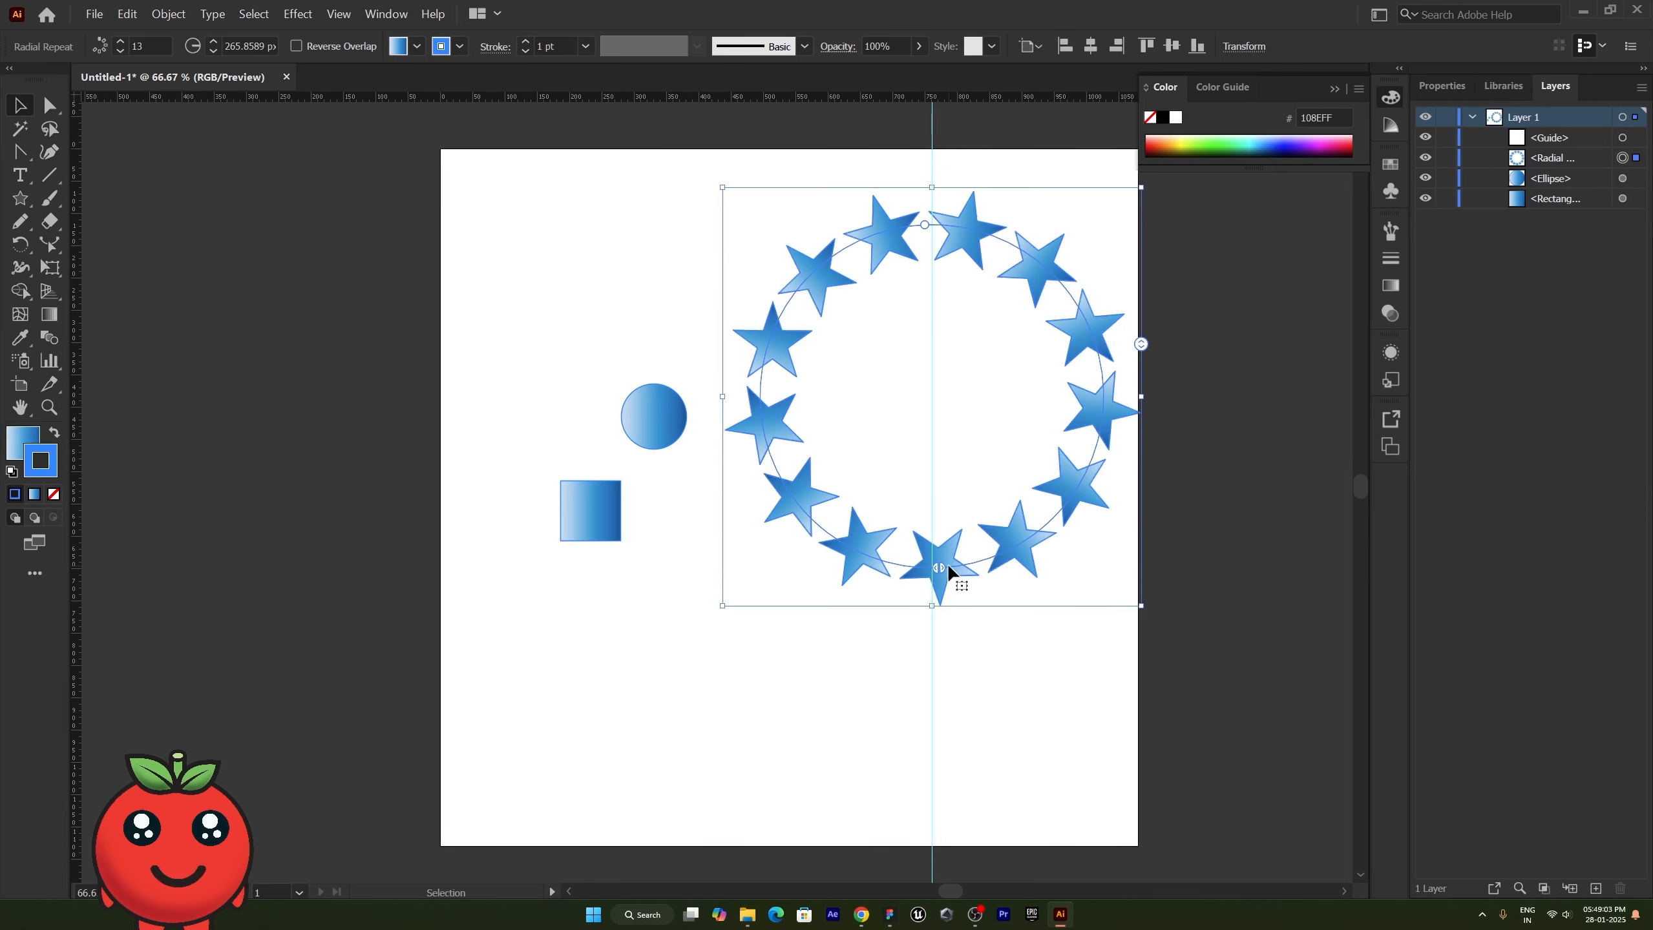
# Step: Hide and restore some stars along the radial repeat's arc, keeping 13 instances, and enlarge its radius to about 324.71 px
pyautogui.moveTo(942, 573); pyautogui.dragTo(1079, 483)
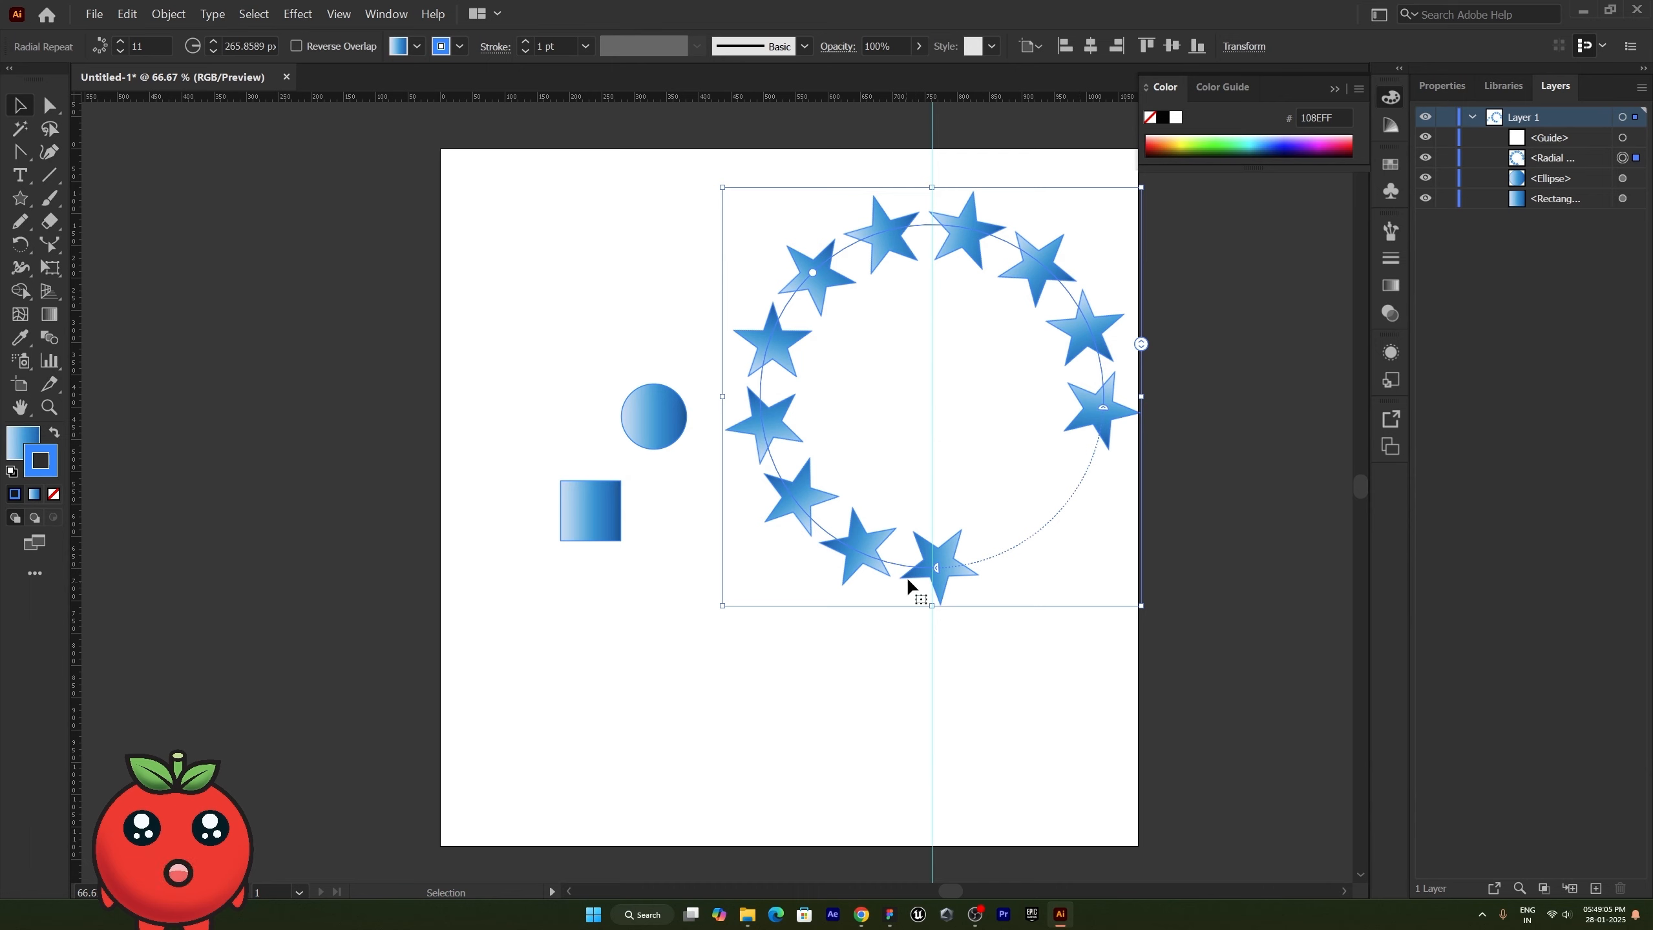
pyautogui.moveTo(938, 565); pyautogui.dragTo(924, 566)
pyautogui.moveTo(738, 405); pyautogui.dragTo(1060, 542)
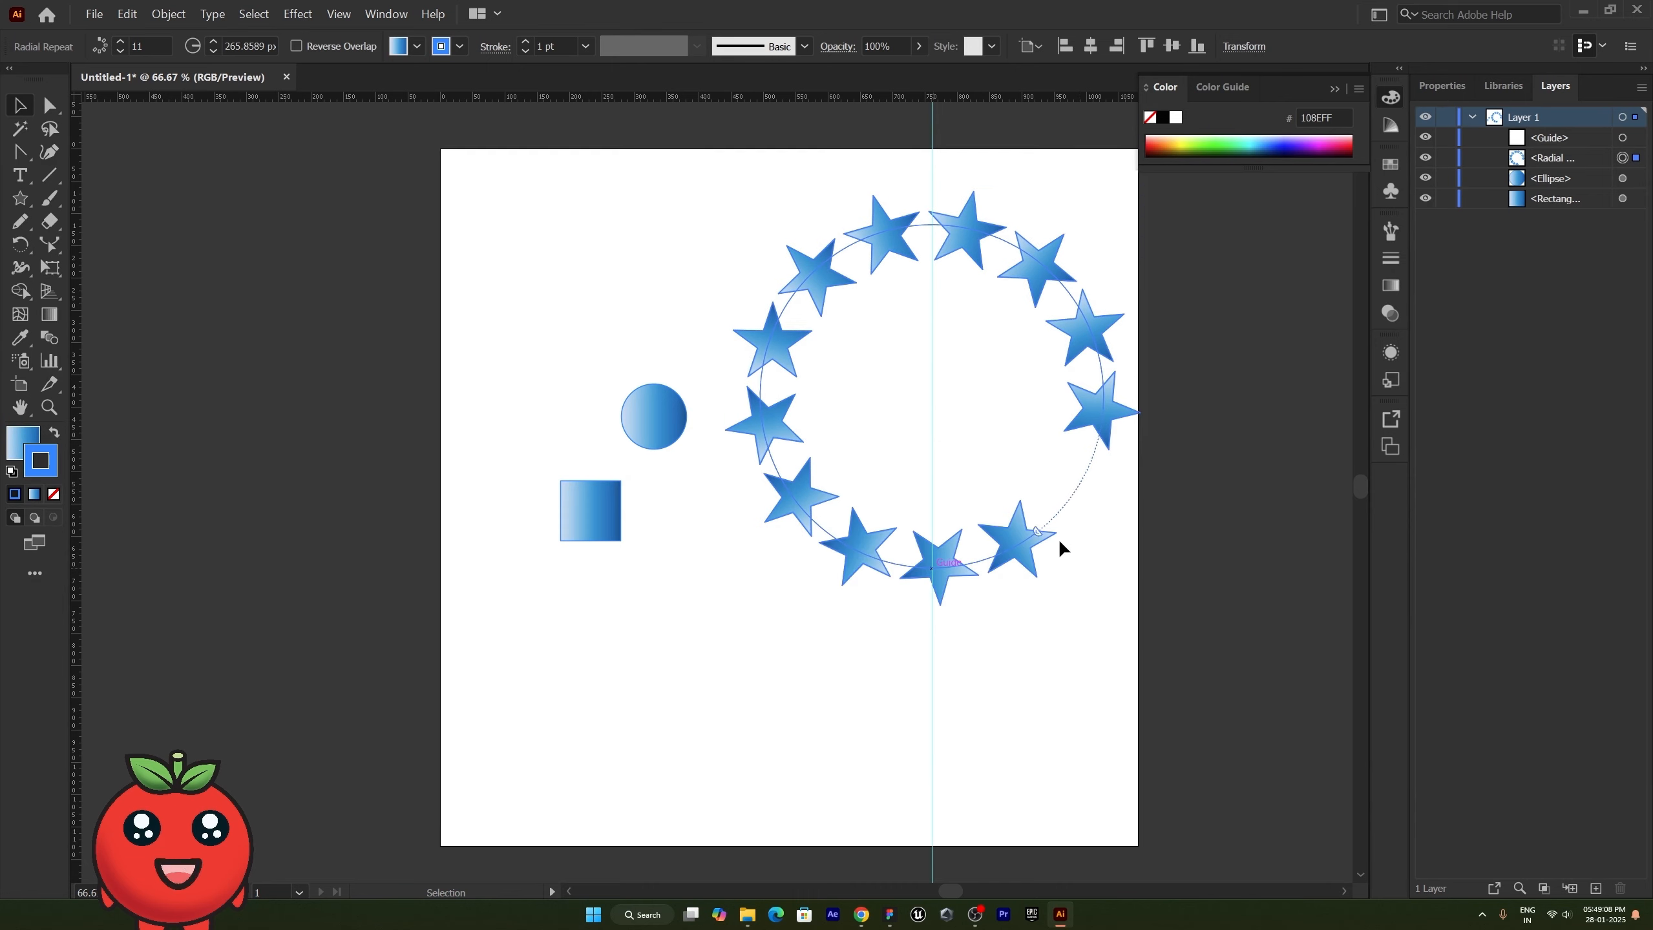
pyautogui.moveTo(1096, 454); pyautogui.dragTo(1102, 437)
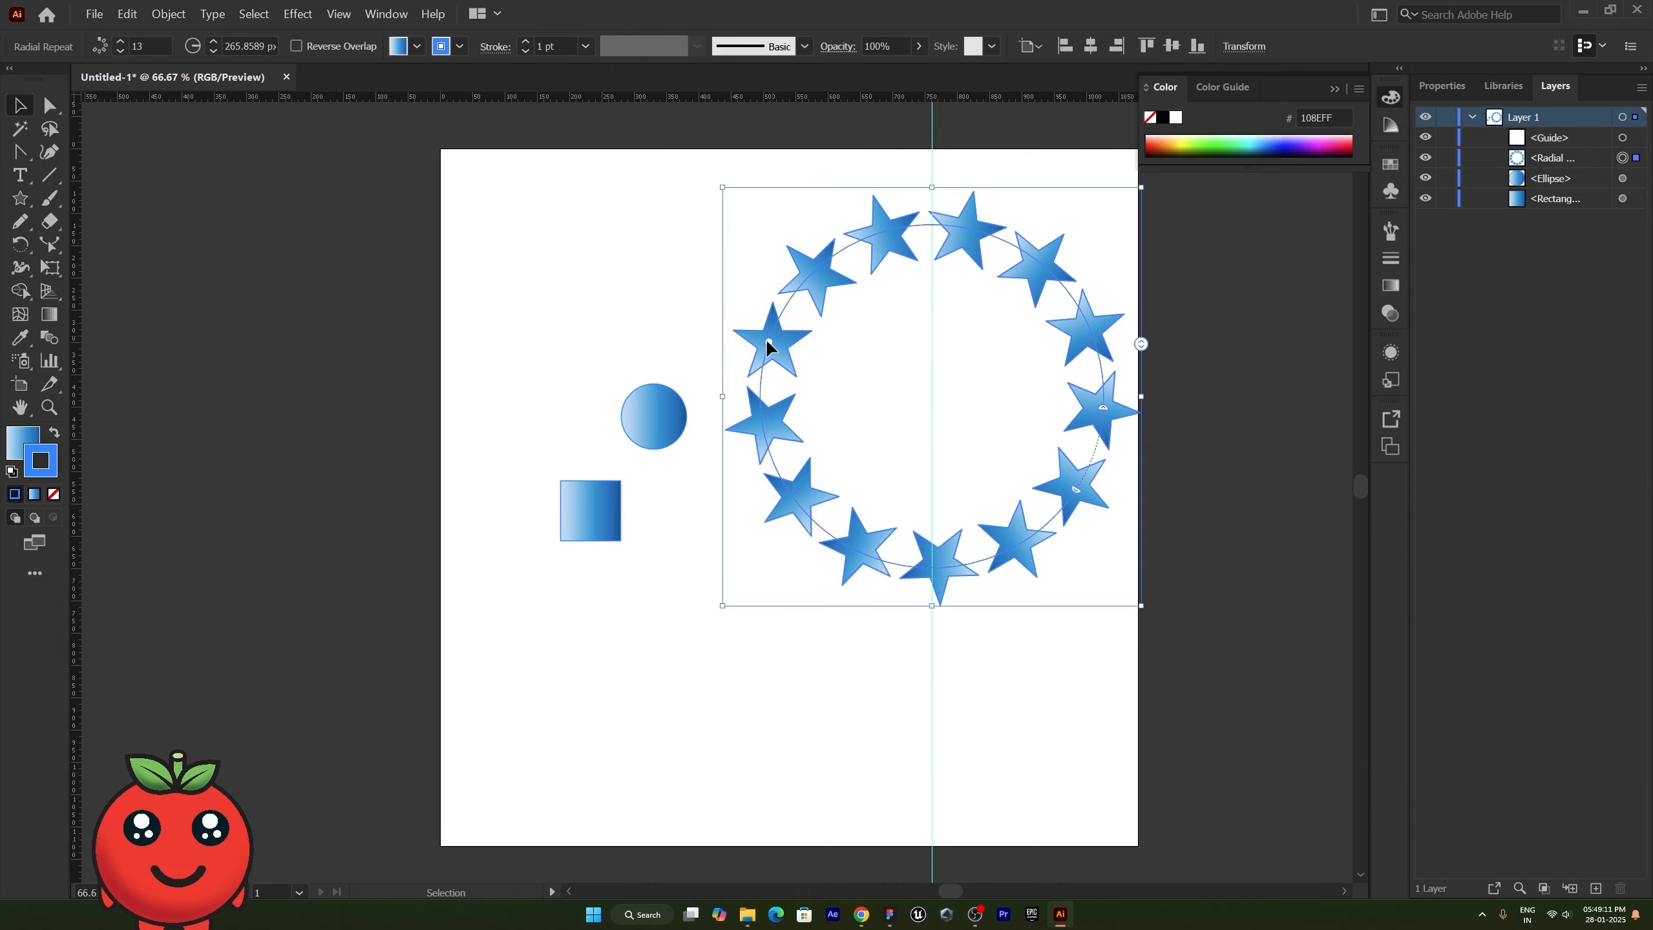
pyautogui.moveTo(765, 338); pyautogui.dragTo(733, 324)
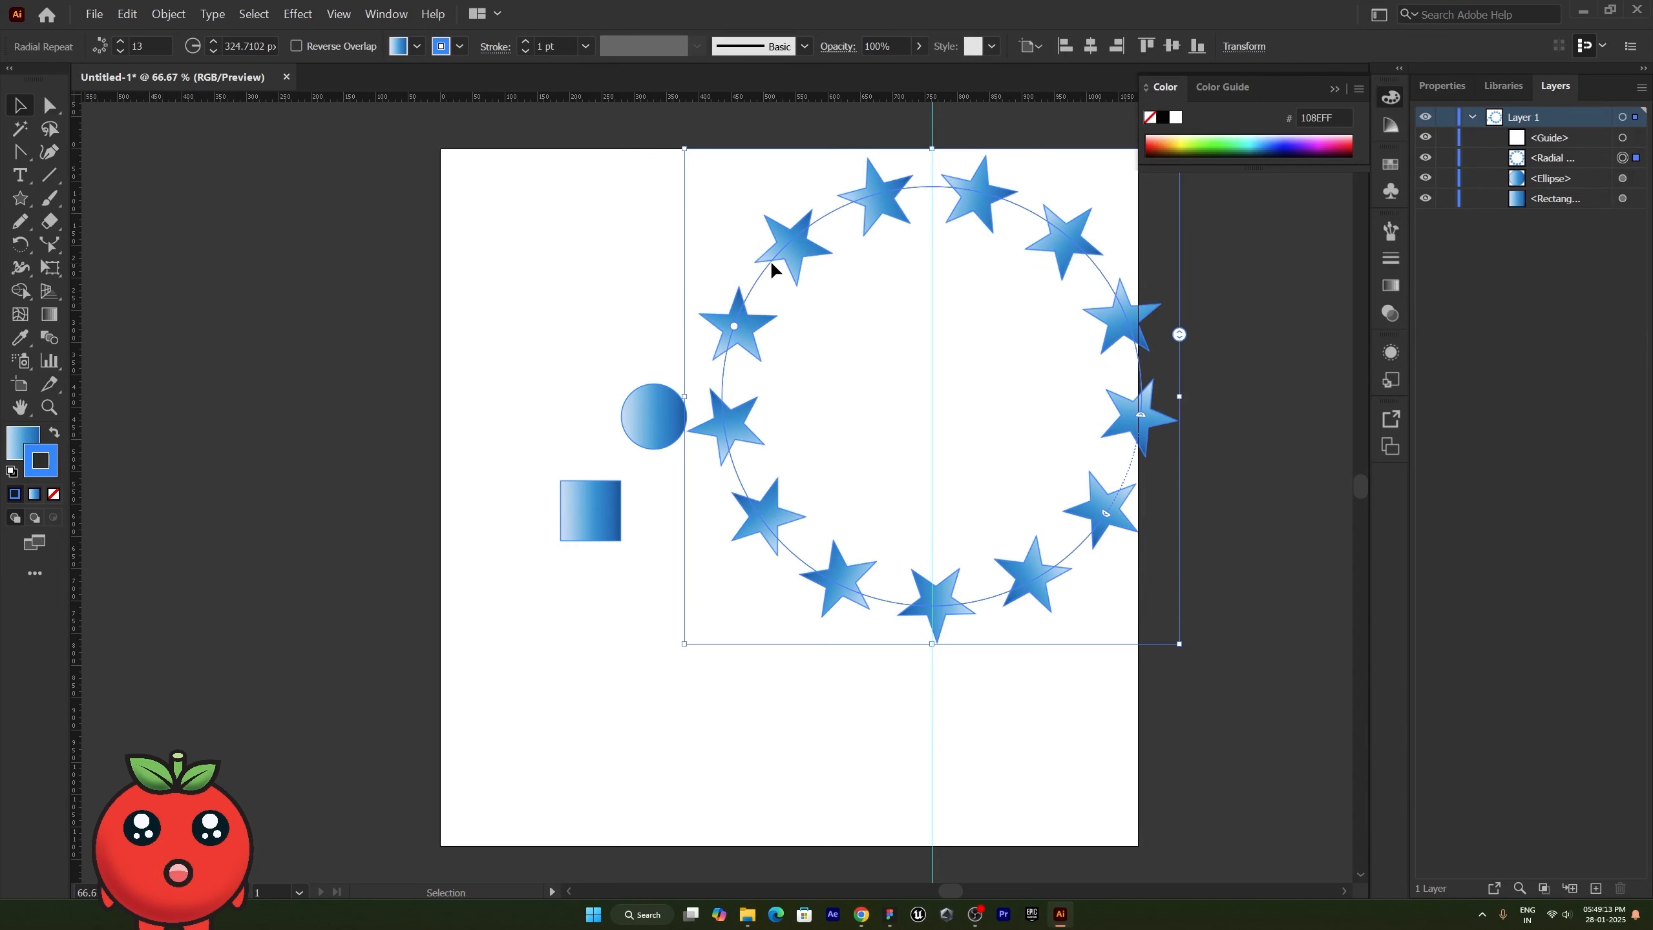
# Step: Round the corners of the source star inside the radial repeat and leave isolation mode
pyautogui.doubleClick(754, 328)
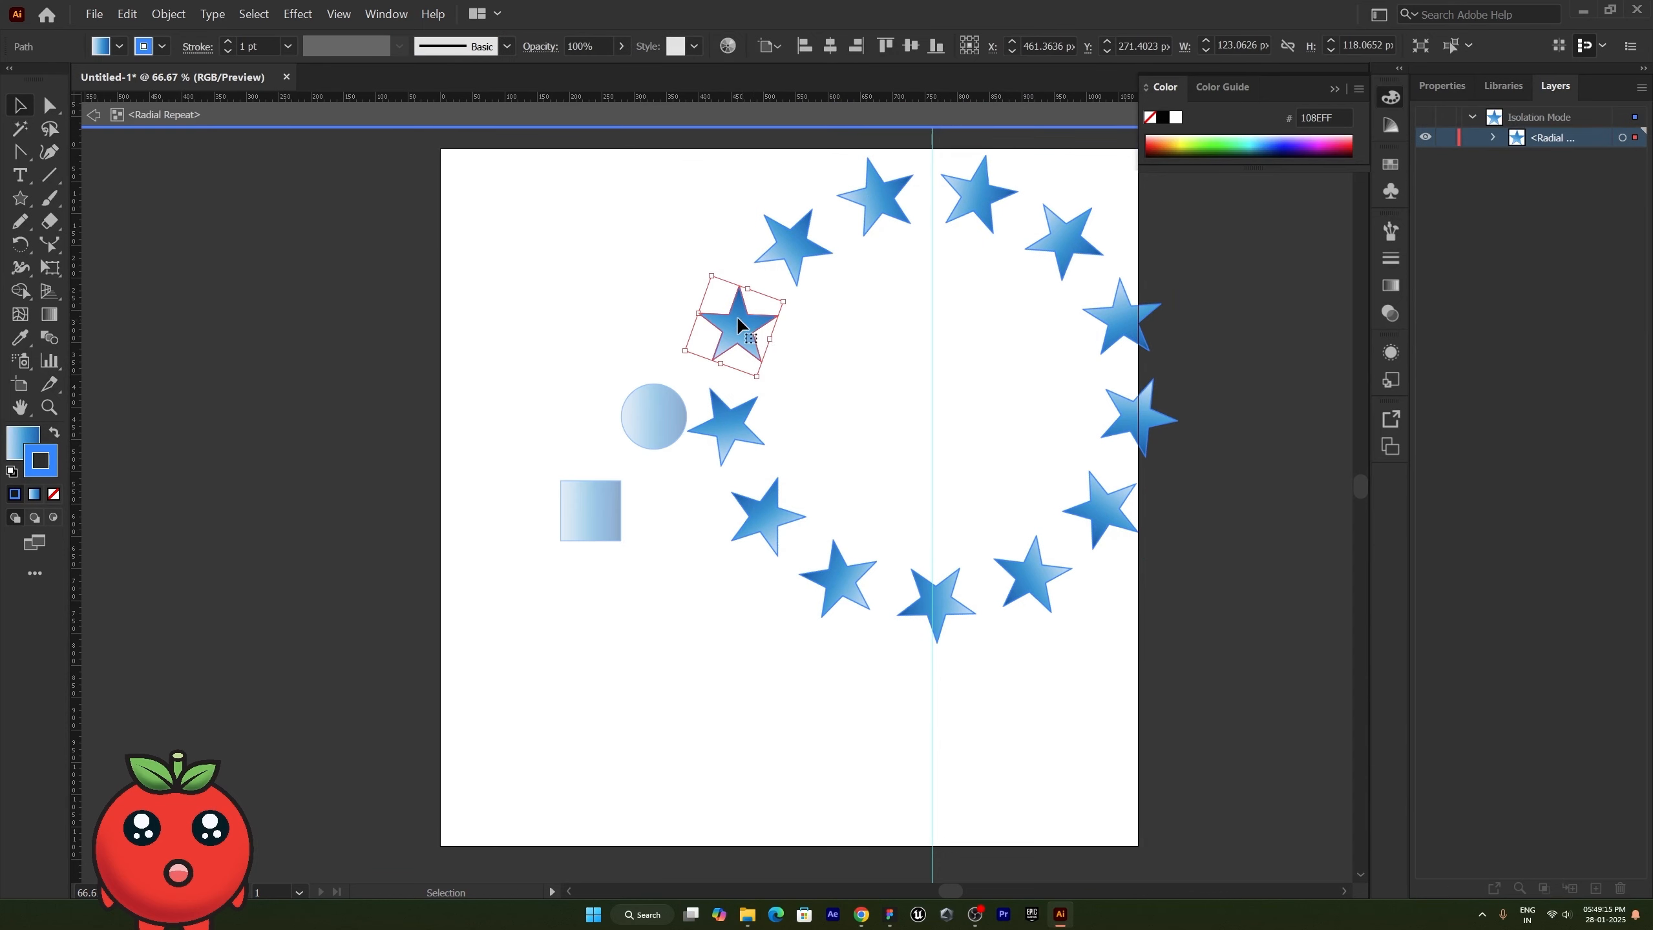
pyautogui.click(50, 105)
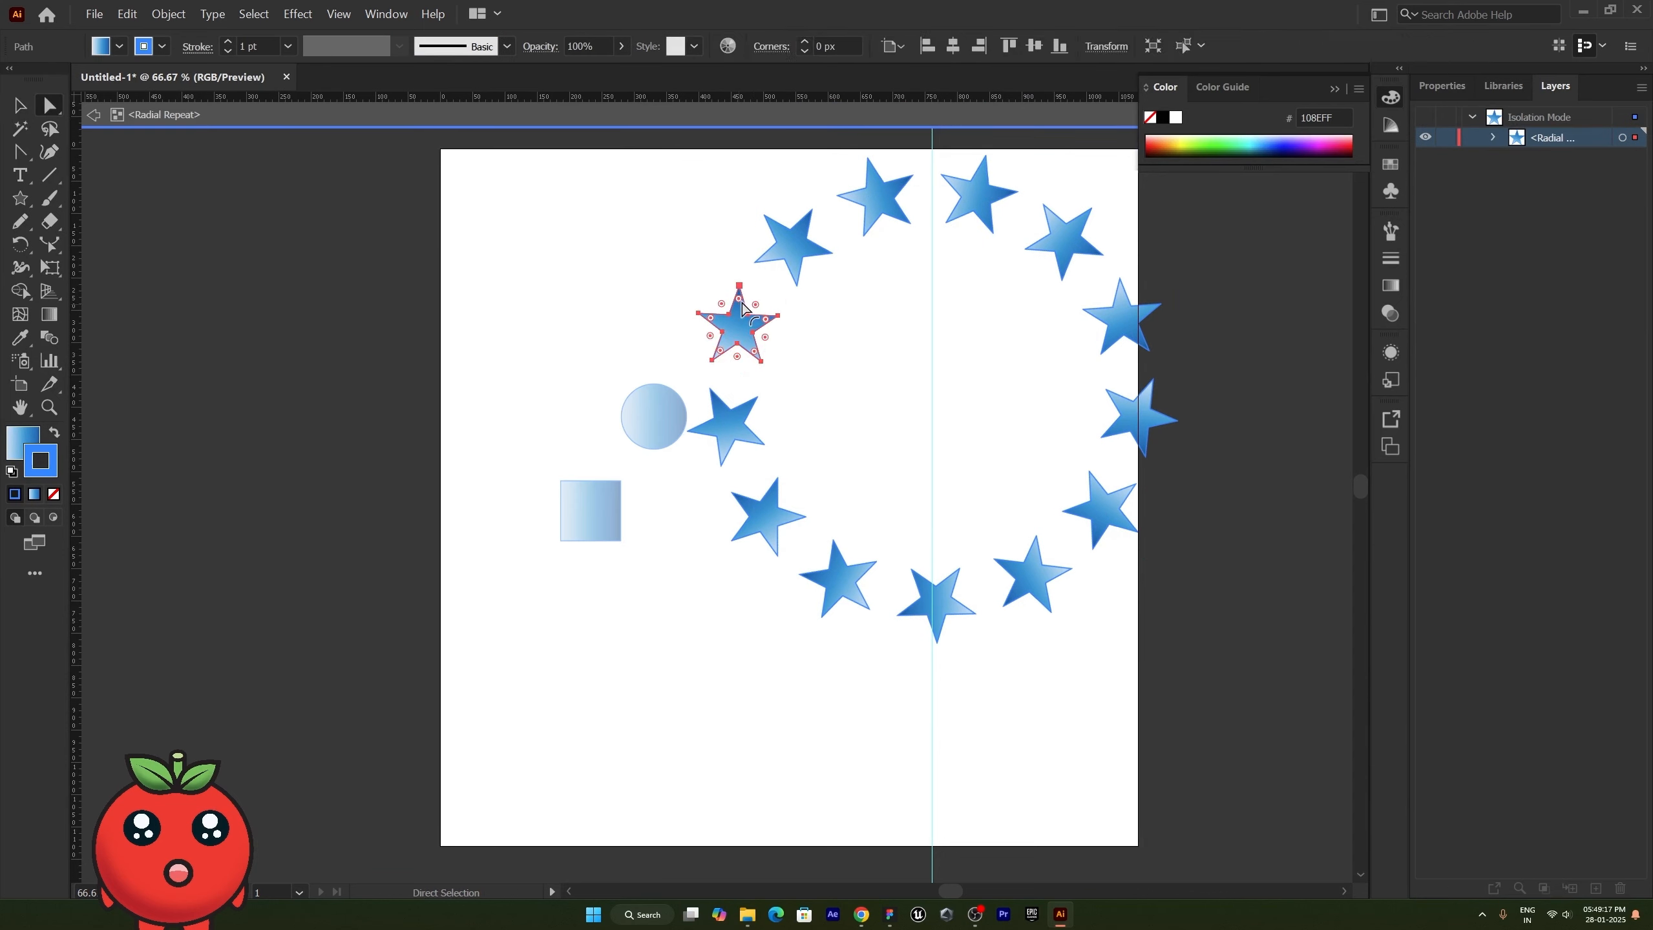
pyautogui.moveTo(741, 301); pyautogui.dragTo(744, 327)
pyautogui.press('v')
pyautogui.doubleClick(899, 362)
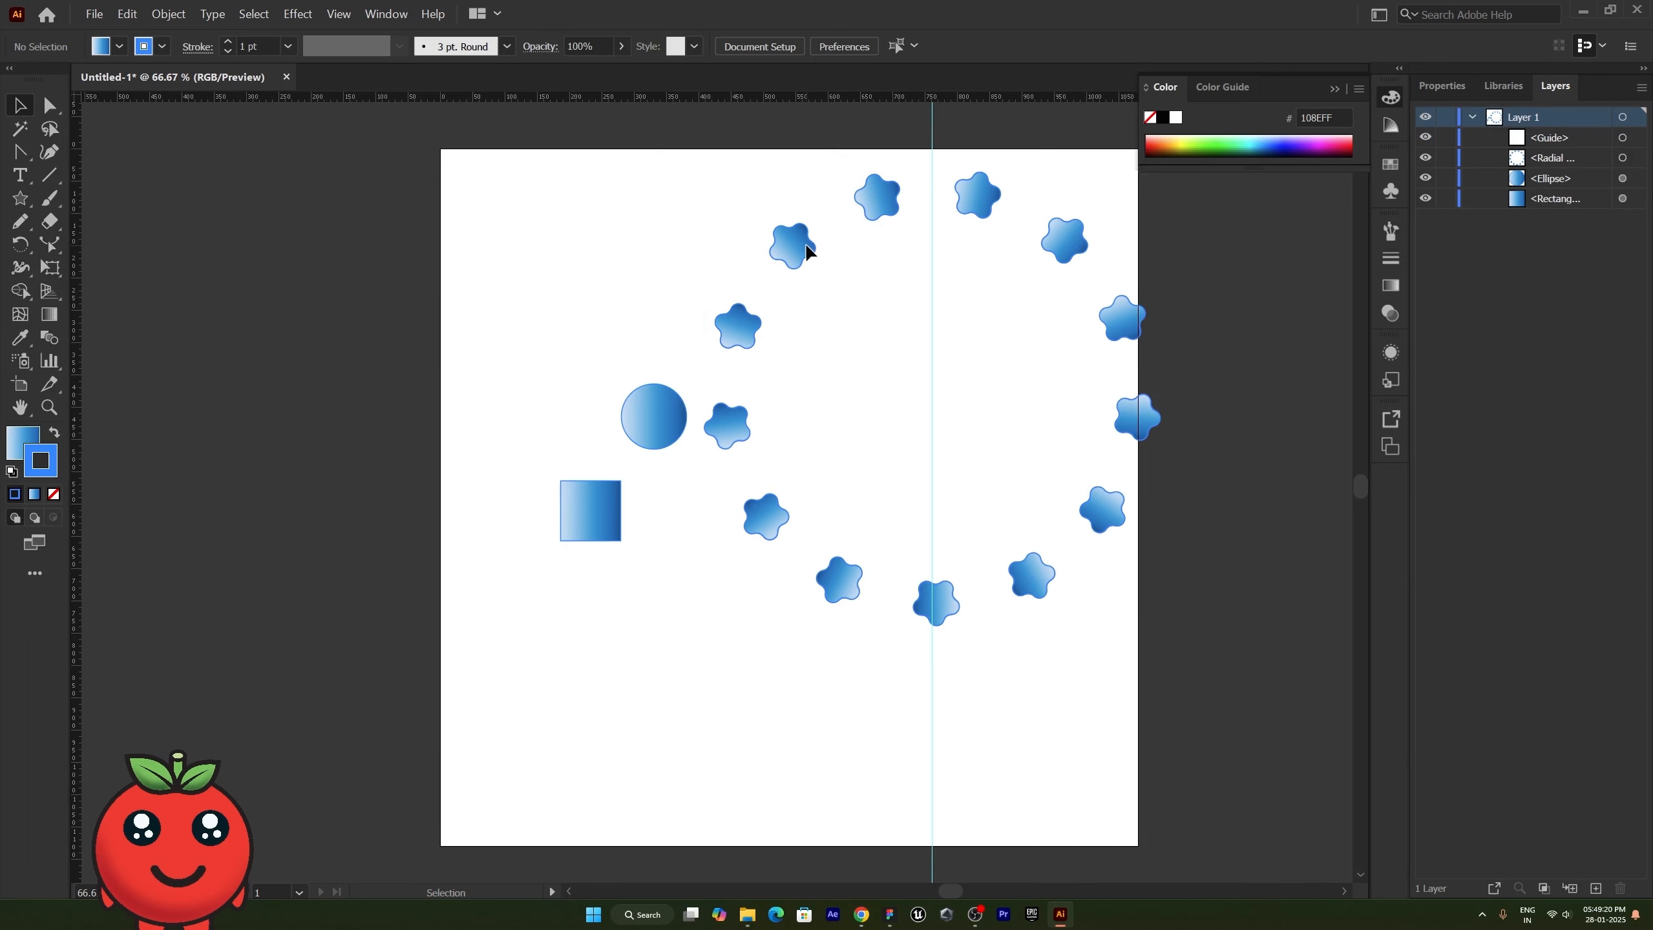
# Step: Try fewer and more instances in the radial repeat of rounded stars, and delete the whole repeat
pyautogui.click(807, 251)
pyautogui.moveTo(1158, 339); pyautogui.dragTo(1128, 535)
pyautogui.moveTo(1159, 347); pyautogui.dragTo(1162, 263)
pyautogui.press('Delete')
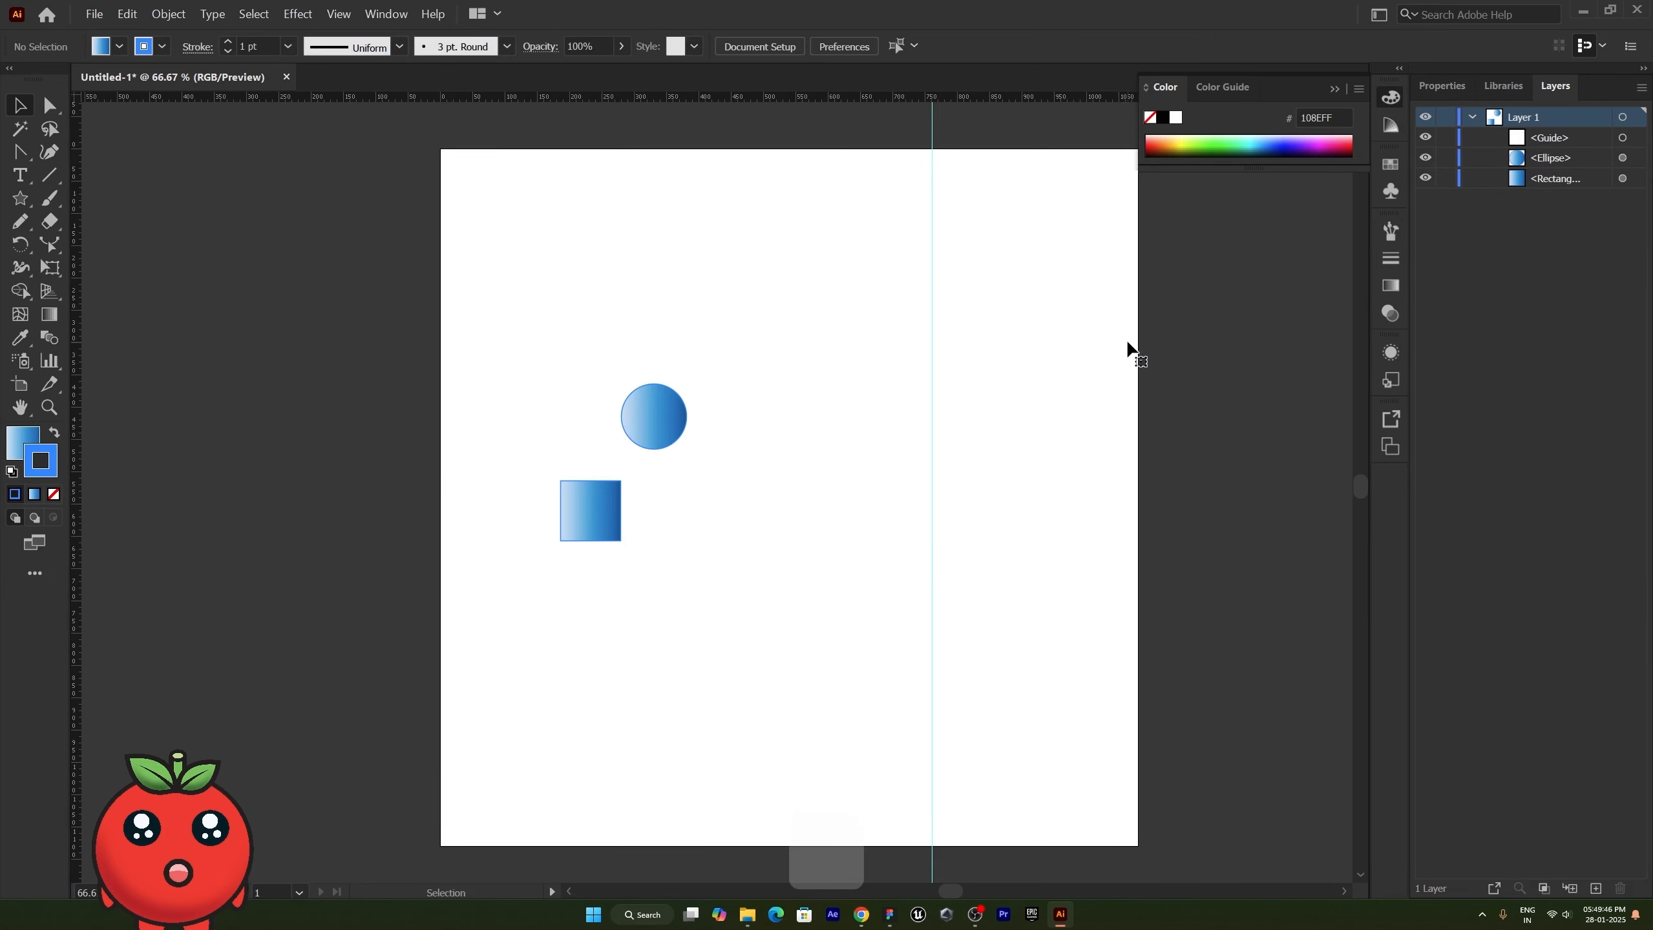
# Step: Select the square and open the Reflect tool's options for it
pyautogui.click(14, 247)
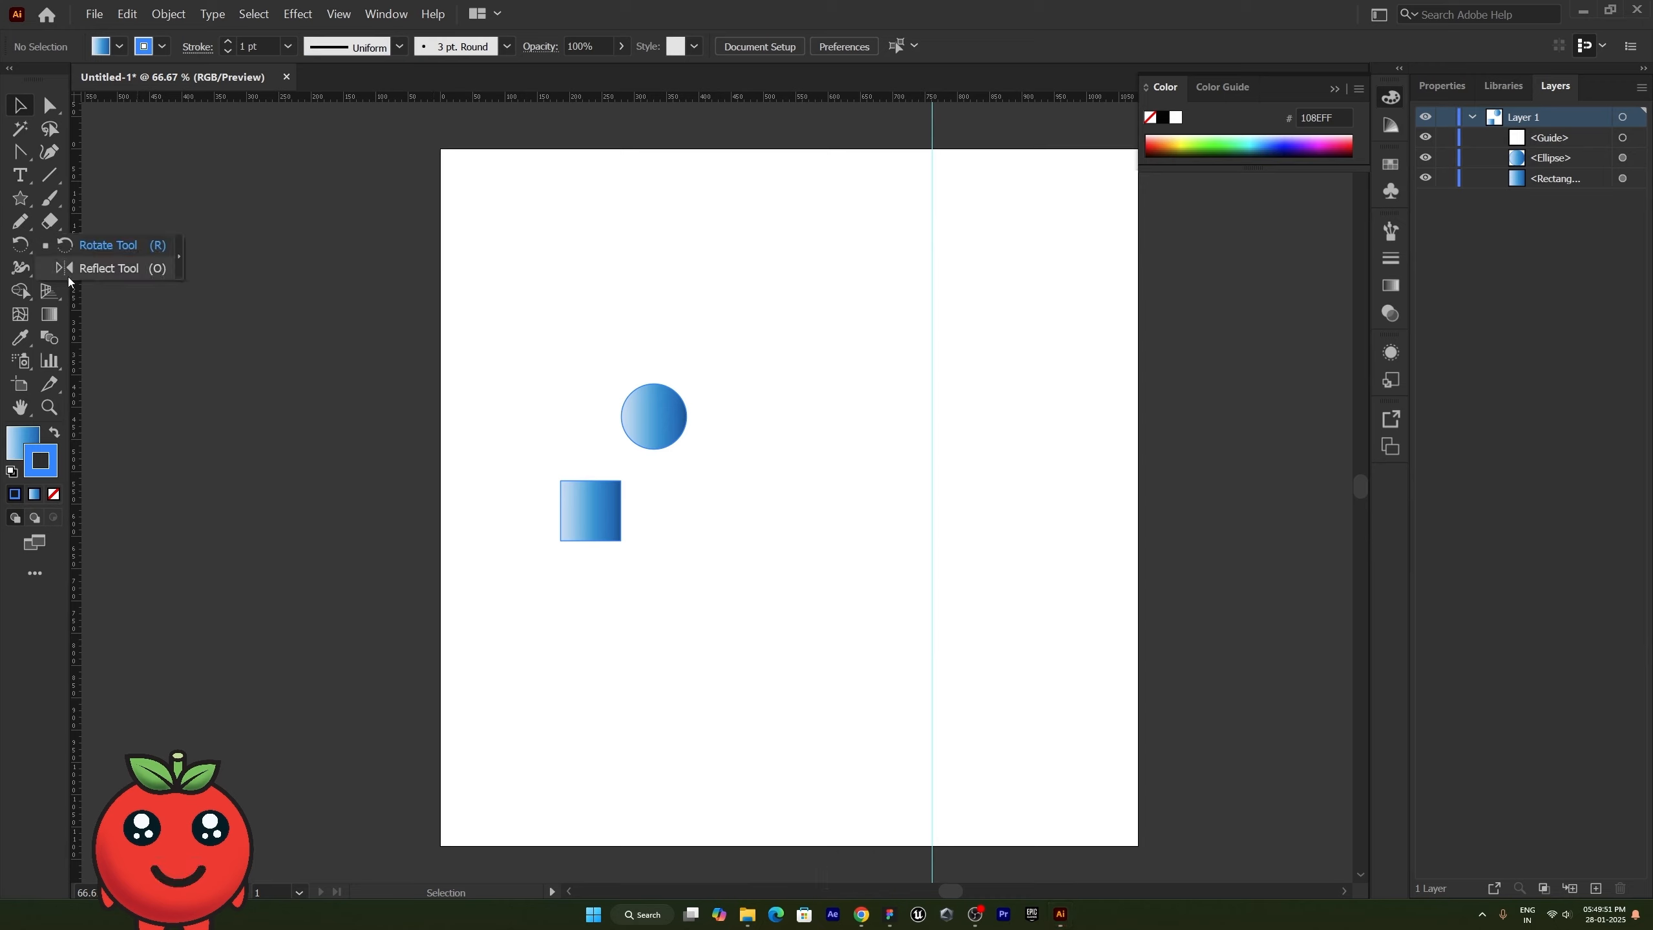
pyautogui.click(105, 272)
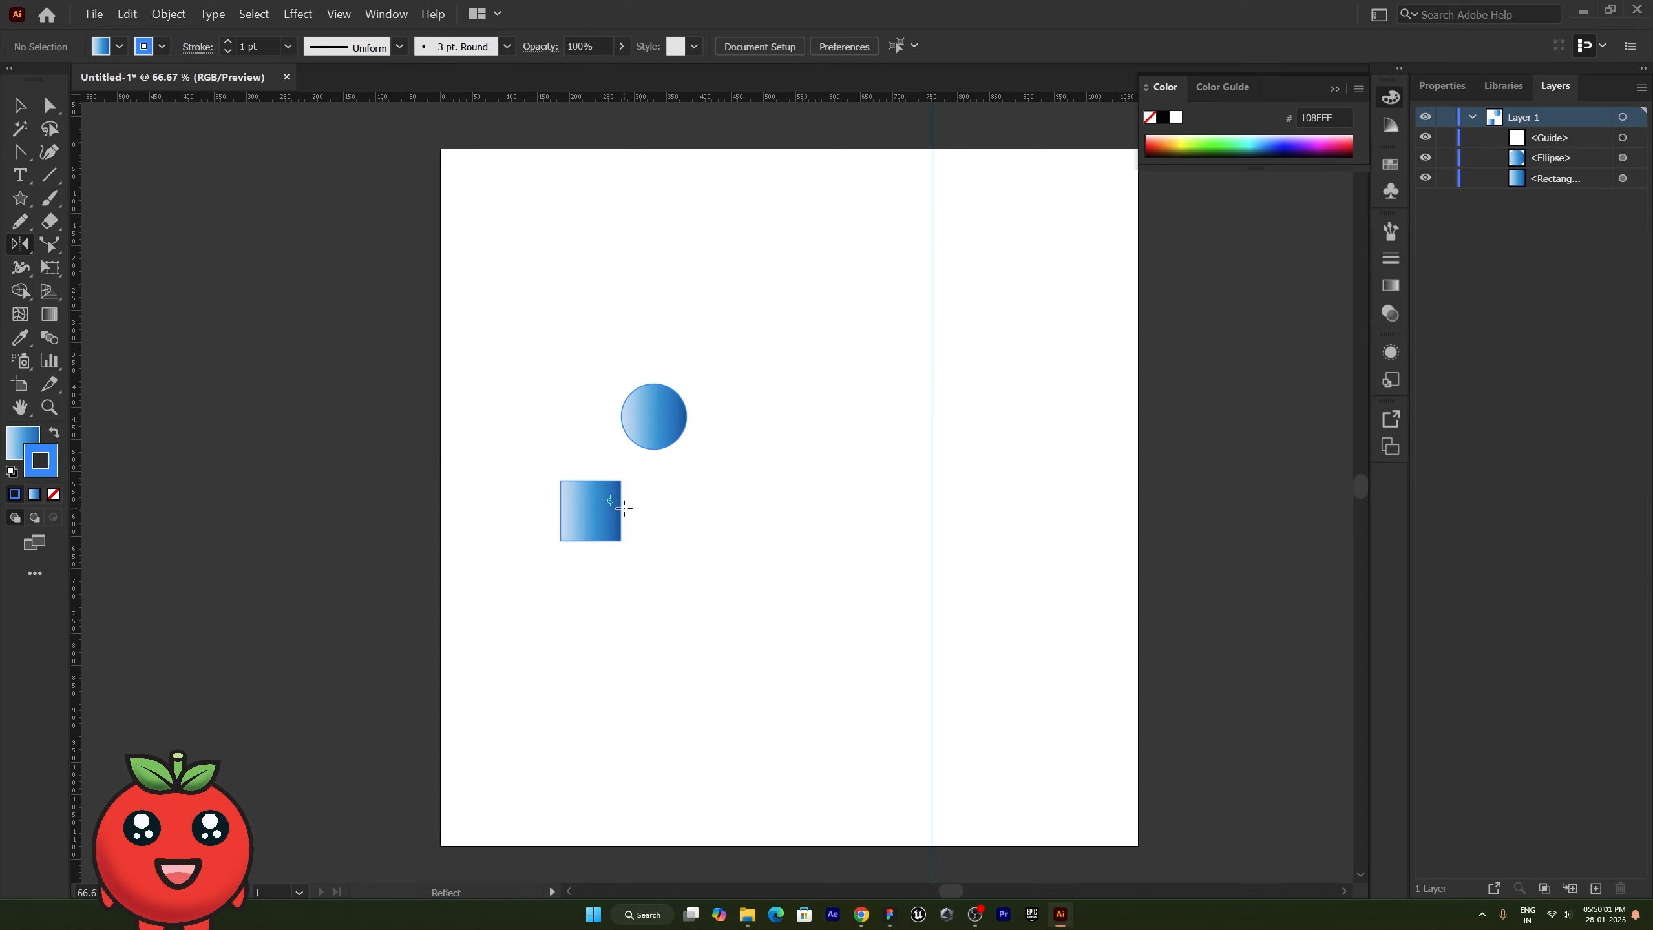
pyautogui.press('v')
pyautogui.click(577, 501)
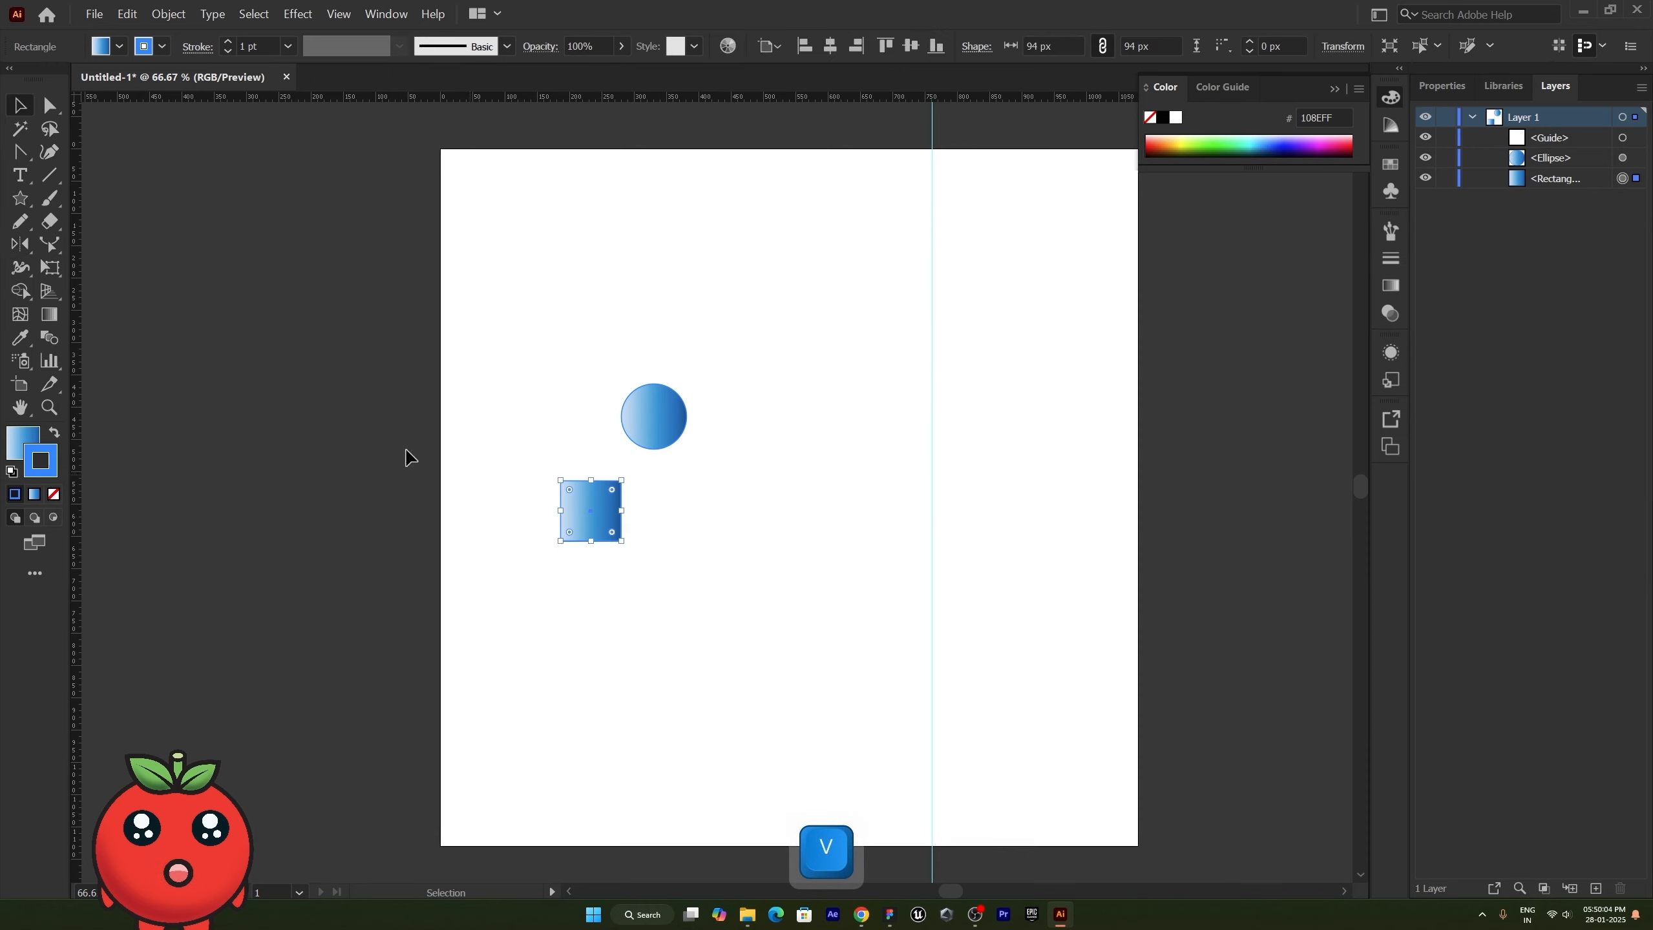
pyautogui.click(19, 247)
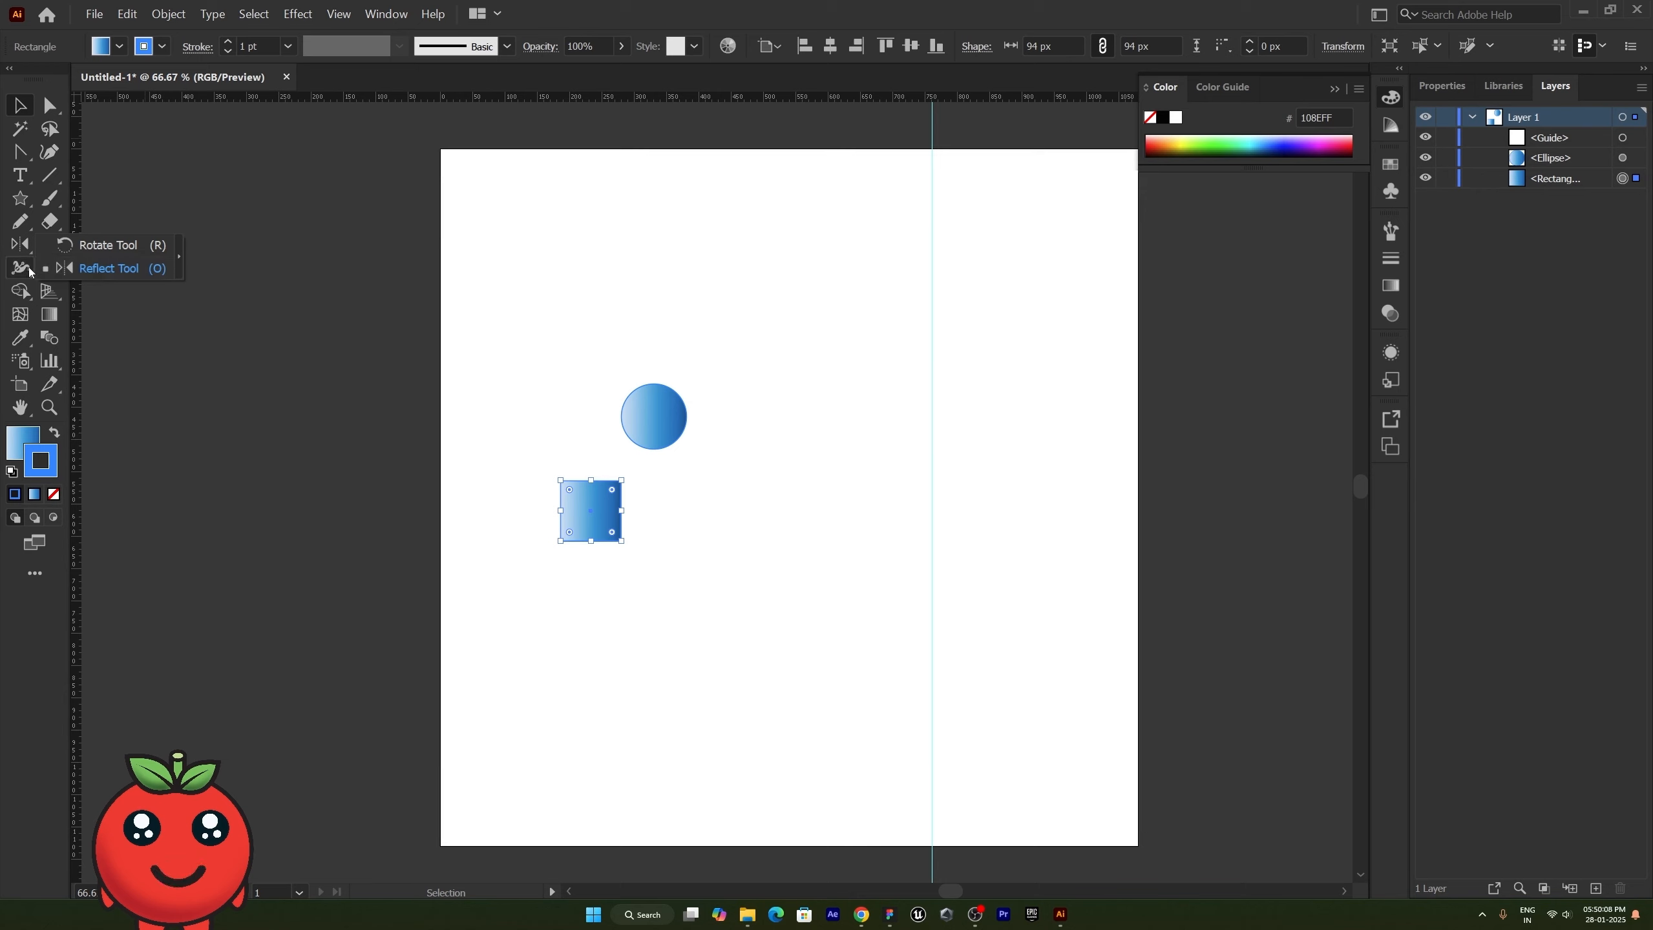
pyautogui.doubleClick(19, 250)
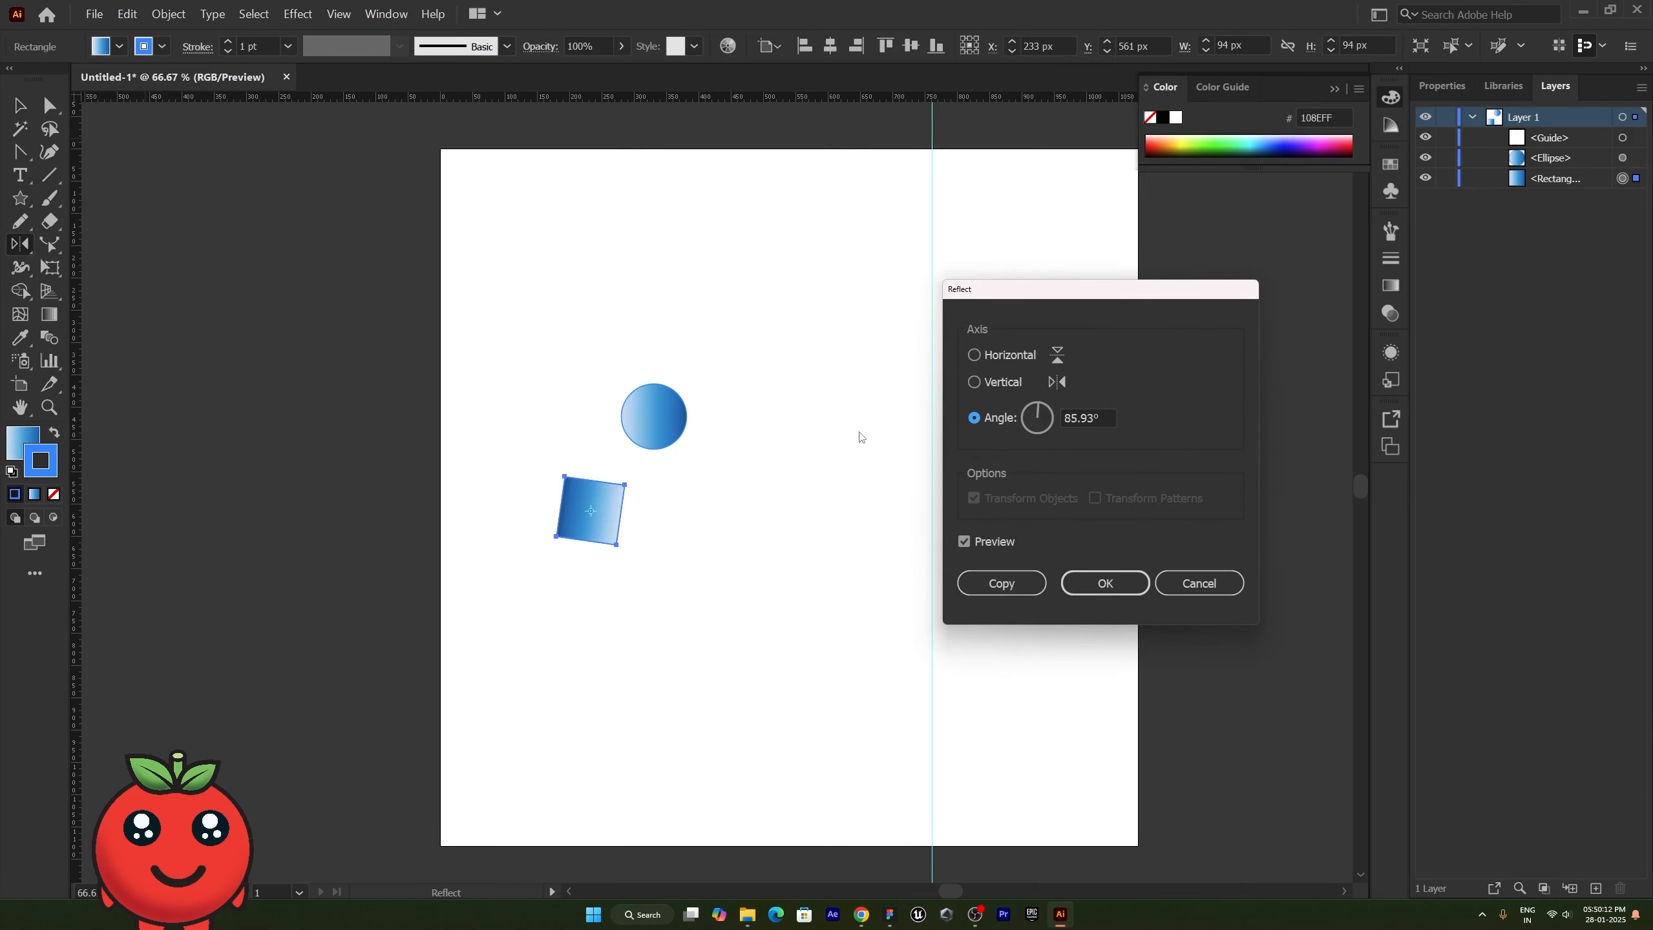
# Step: Preview the square's reflection about the vertical axis, the horizontal axis, and custom angles of about 265° and 92°
pyautogui.click(1001, 383)
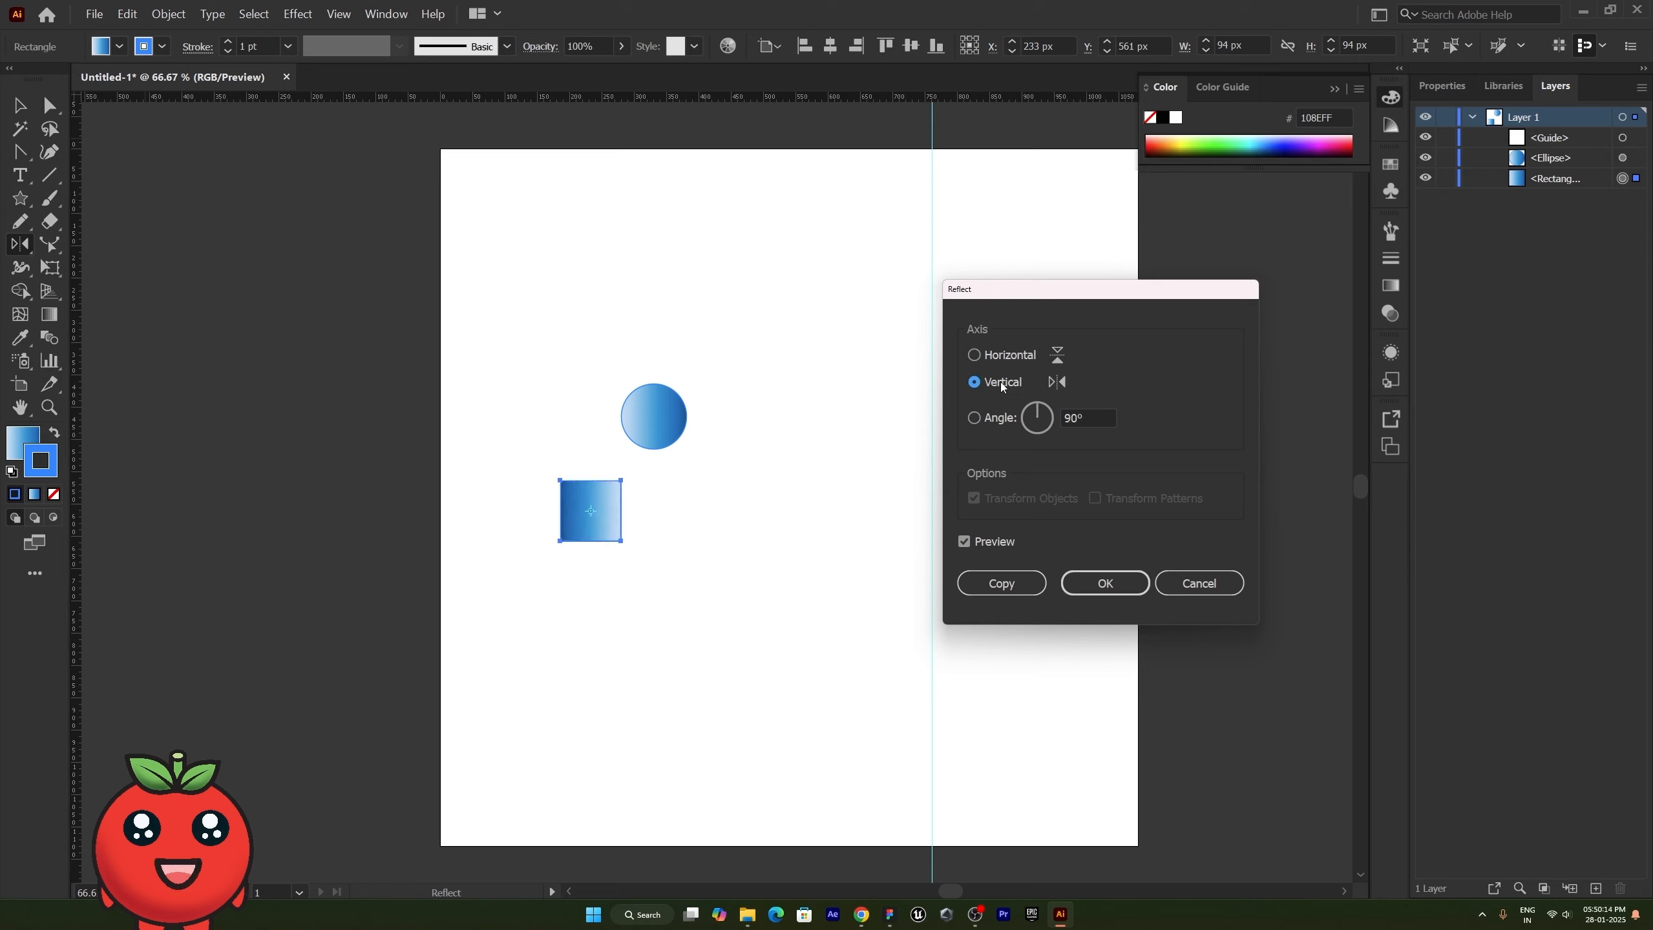
pyautogui.click(997, 356)
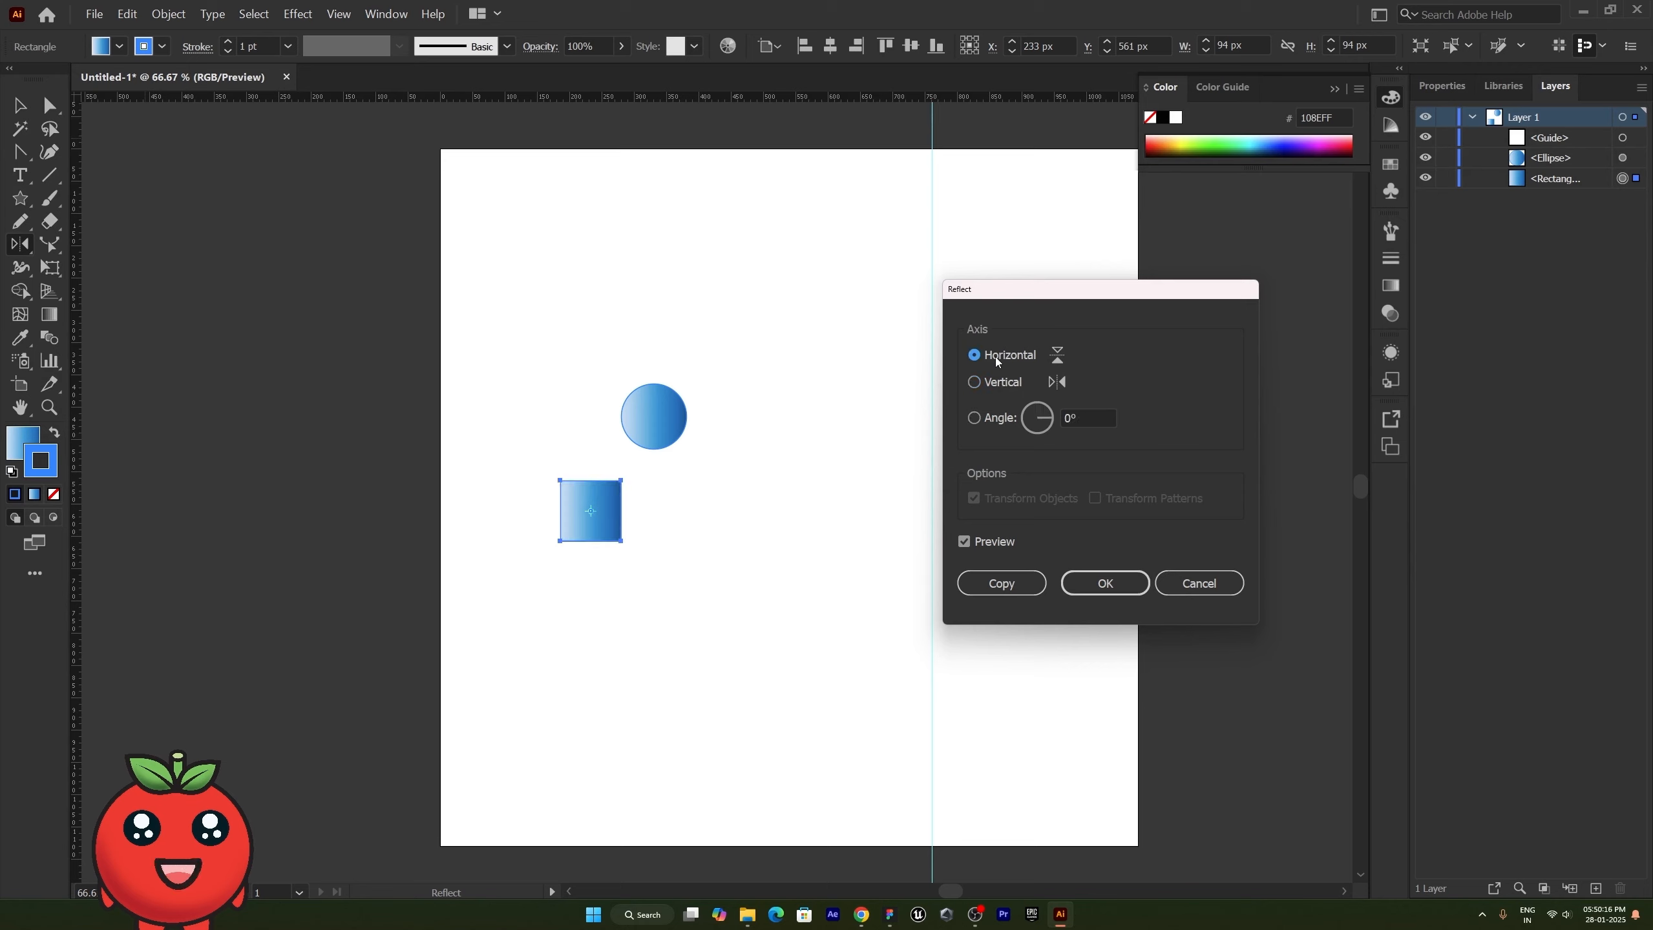
pyautogui.click(982, 427)
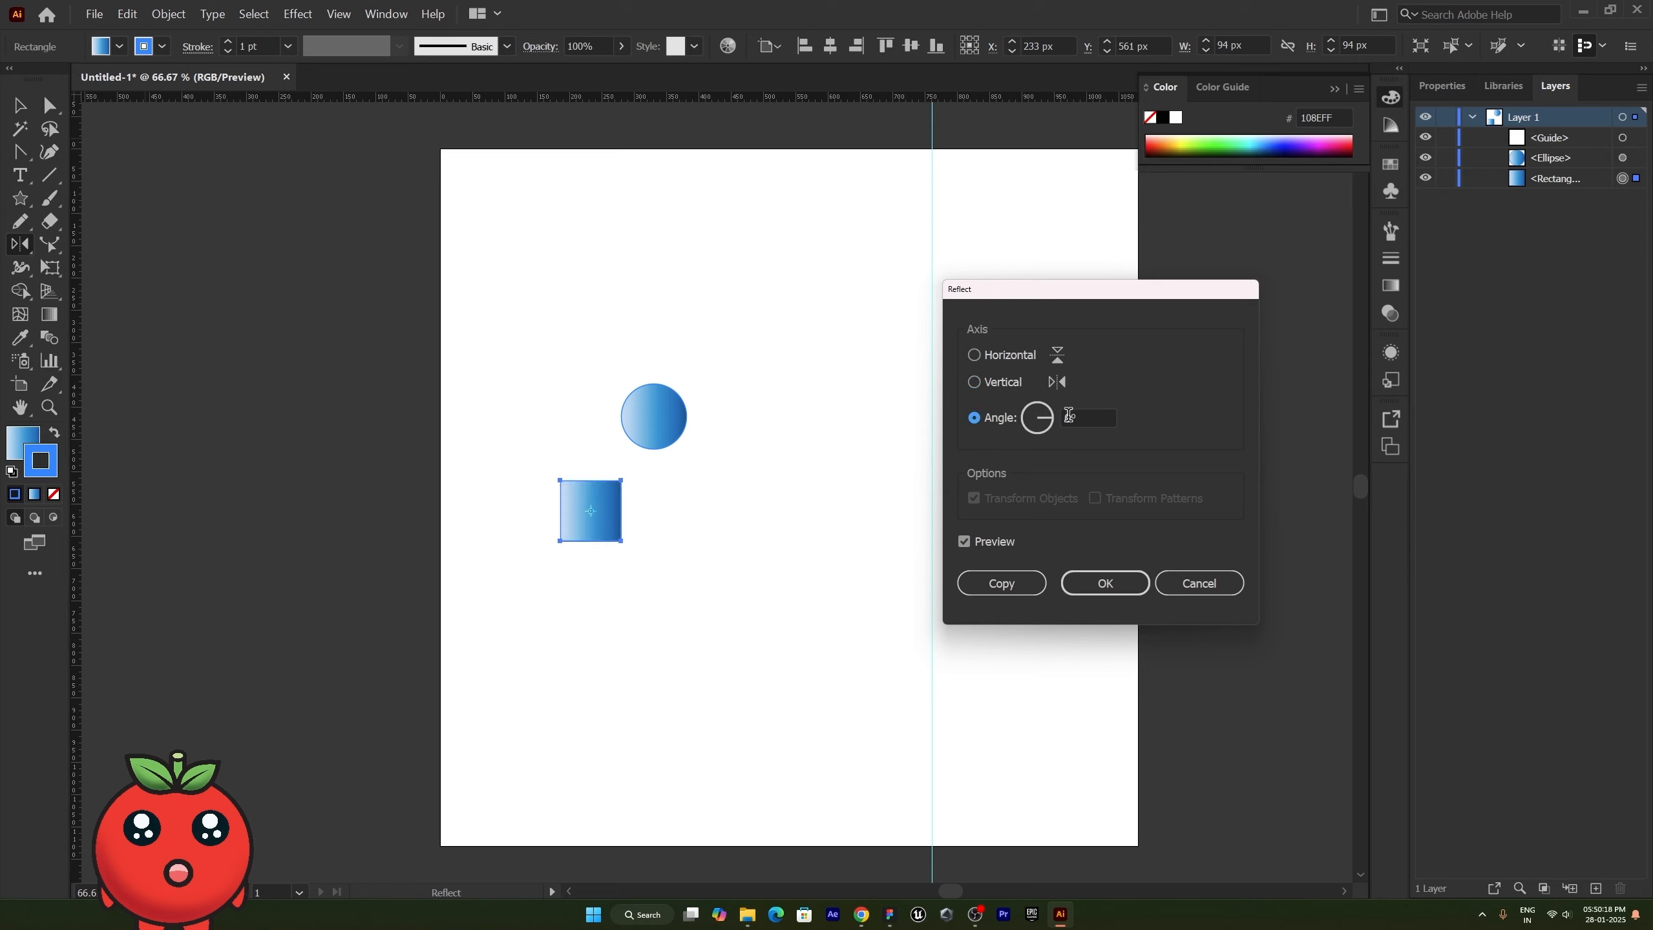
pyautogui.moveTo(1049, 422); pyautogui.dragTo(1048, 435)
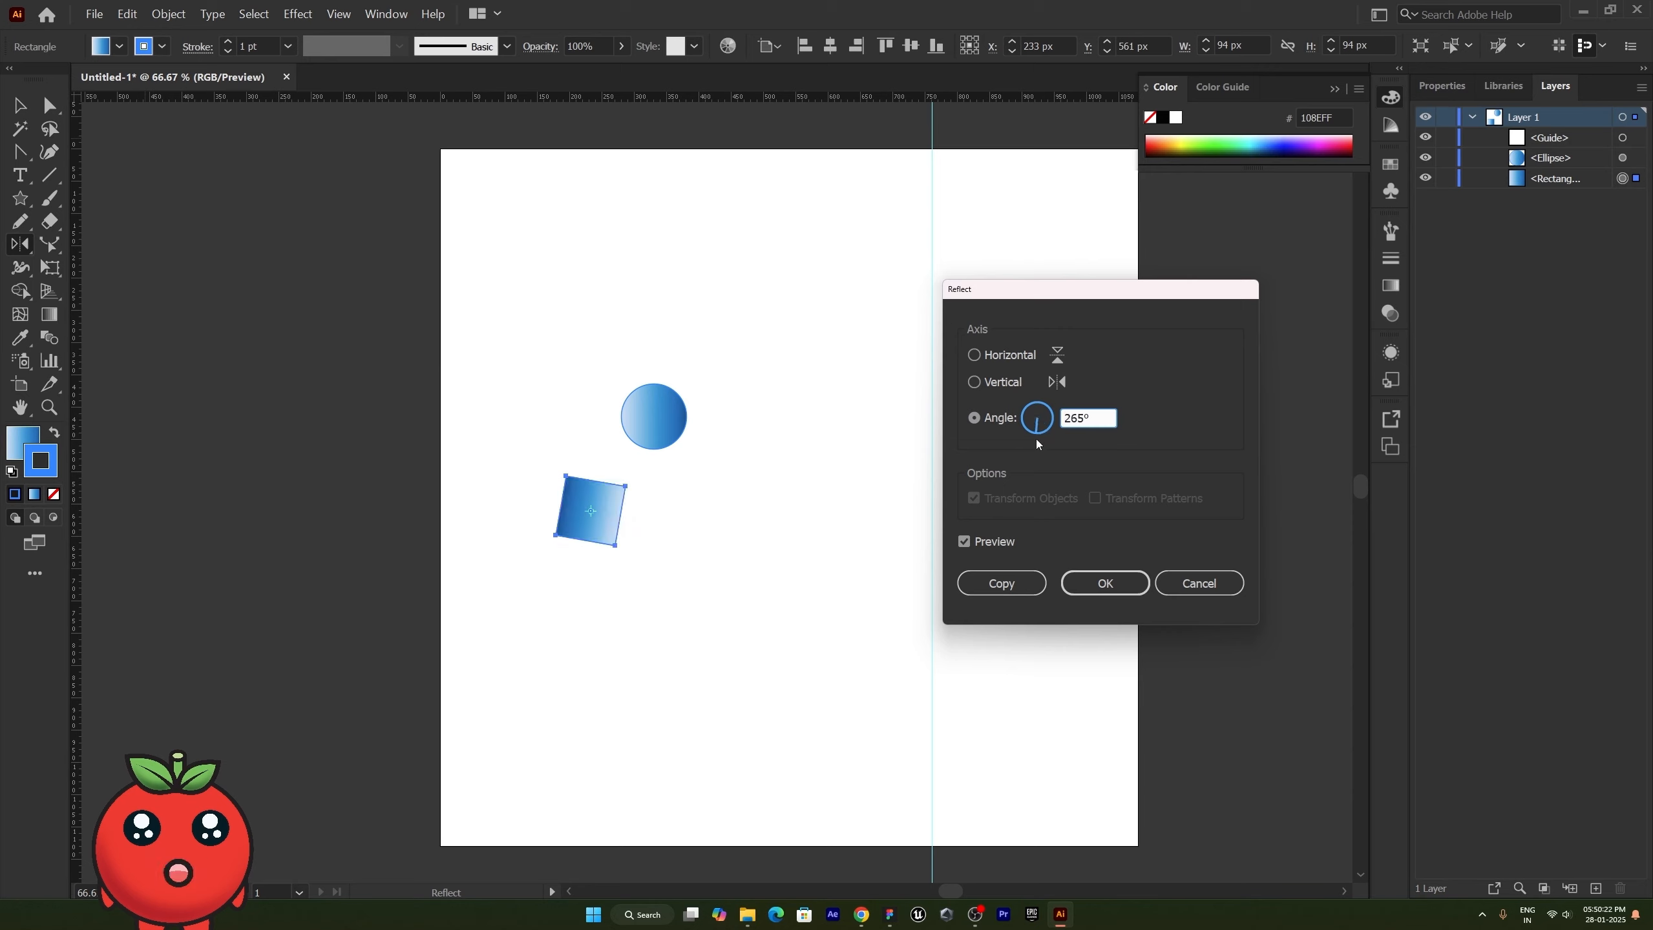
pyautogui.moveTo(1036, 439); pyautogui.dragTo(1038, 403)
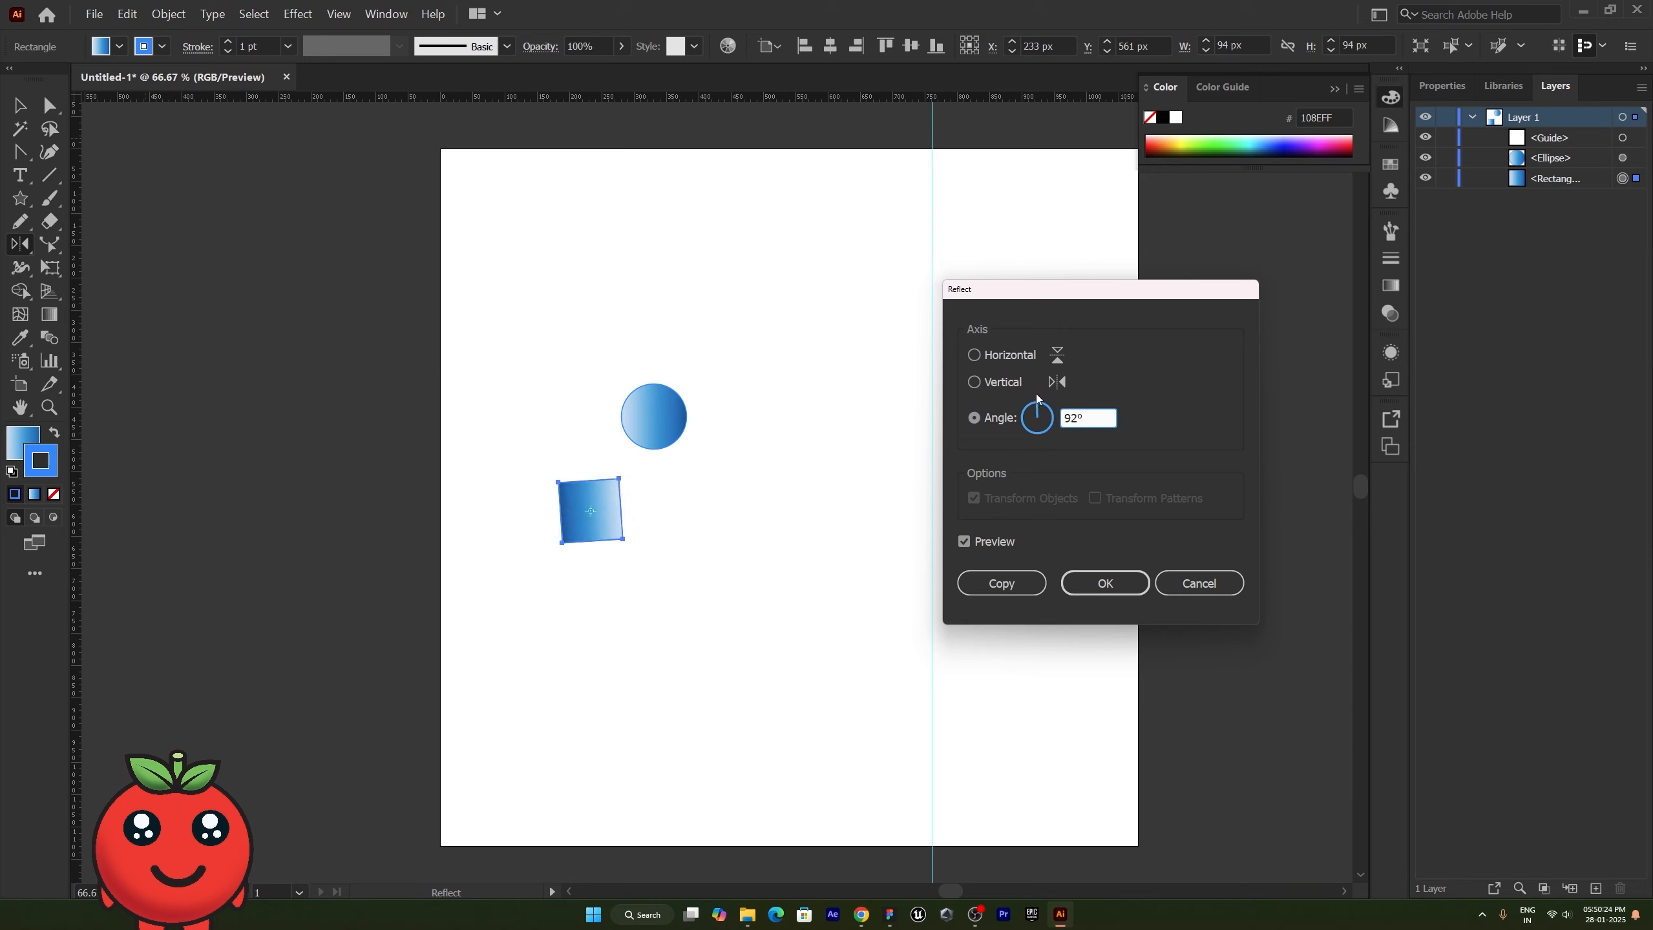
pyautogui.click(985, 358)
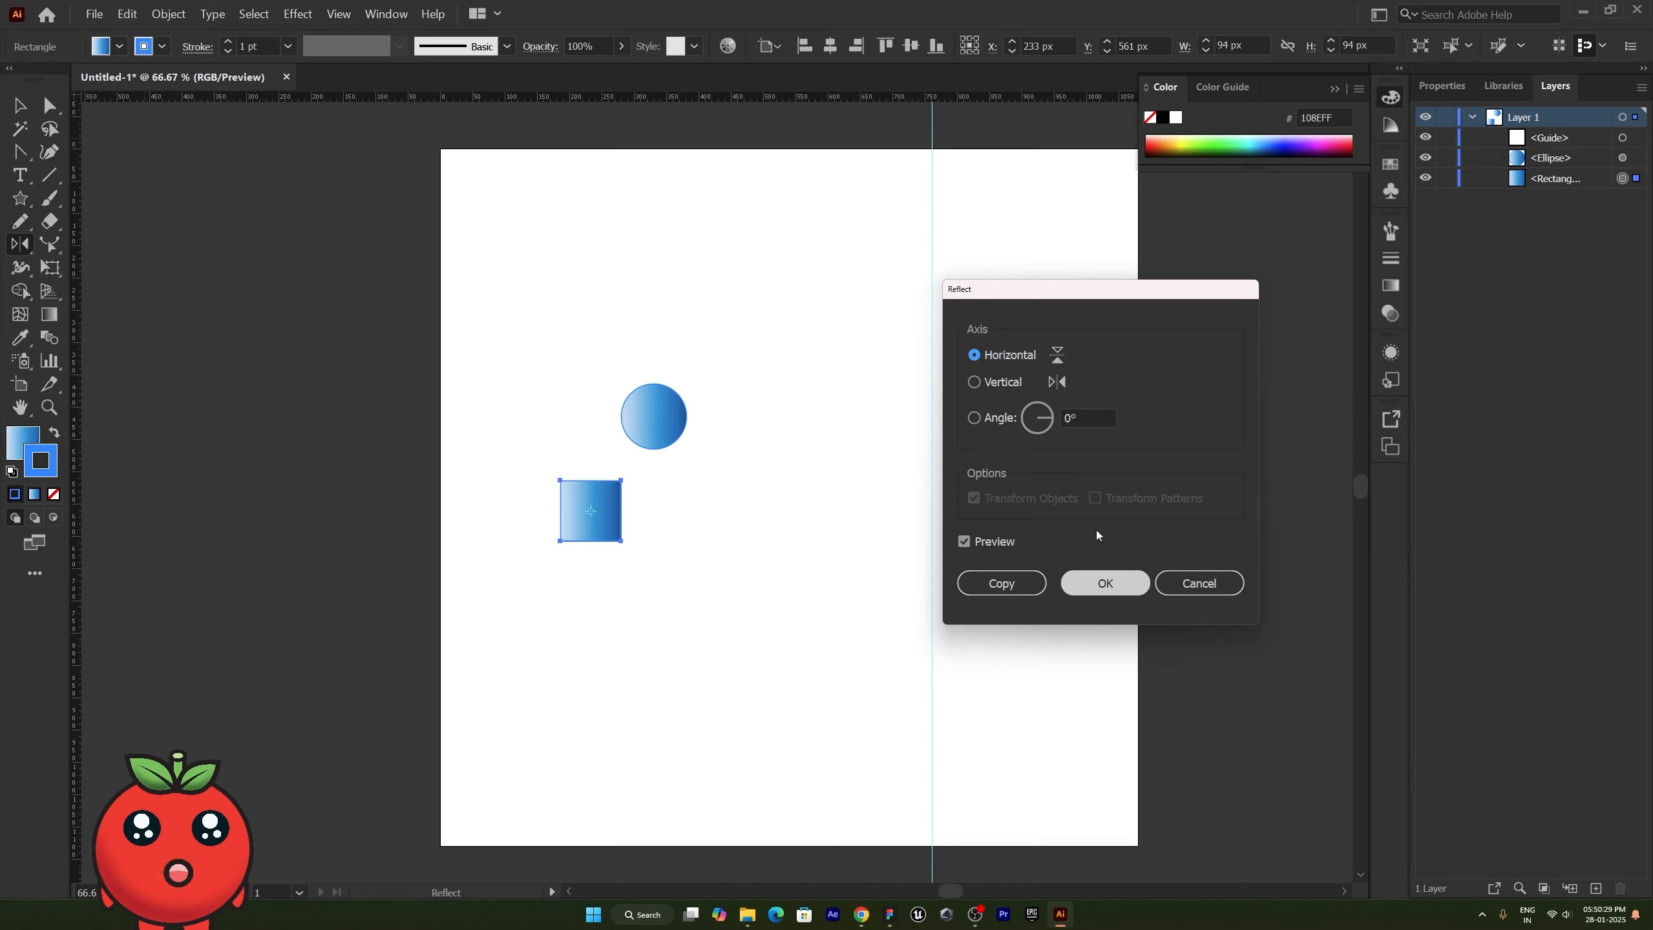
# Step: Place a copy of the square reflected about the vertical axis below the original, and delete that copy
pyautogui.click(995, 385)
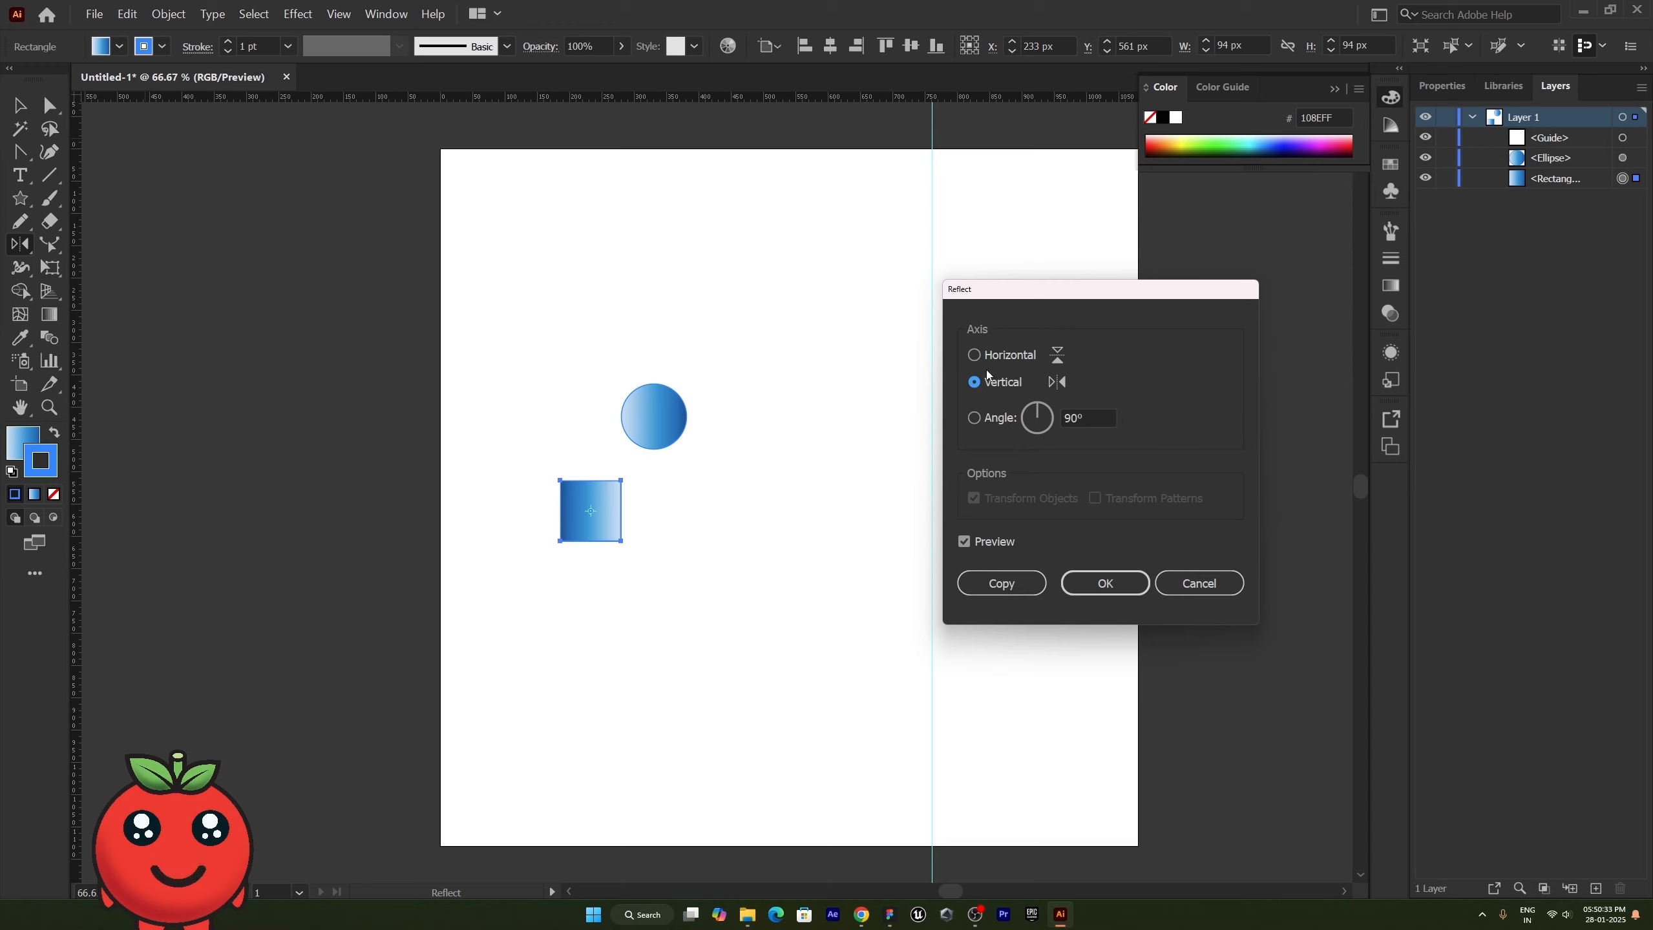
pyautogui.click(1003, 585)
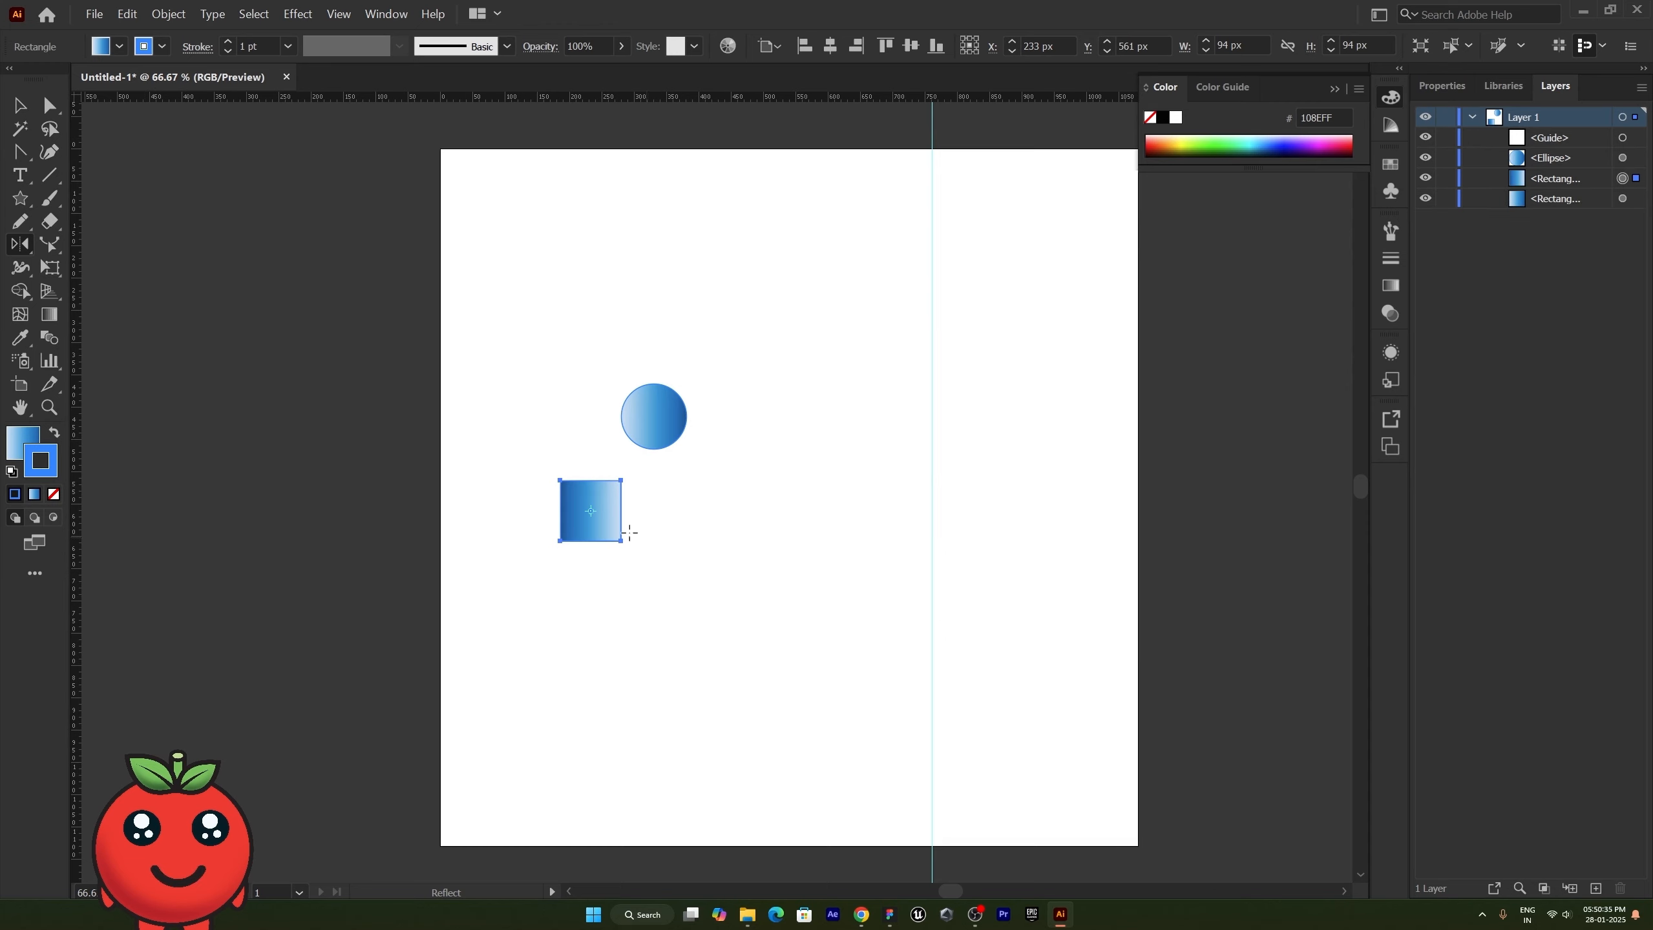
pyautogui.press('v')
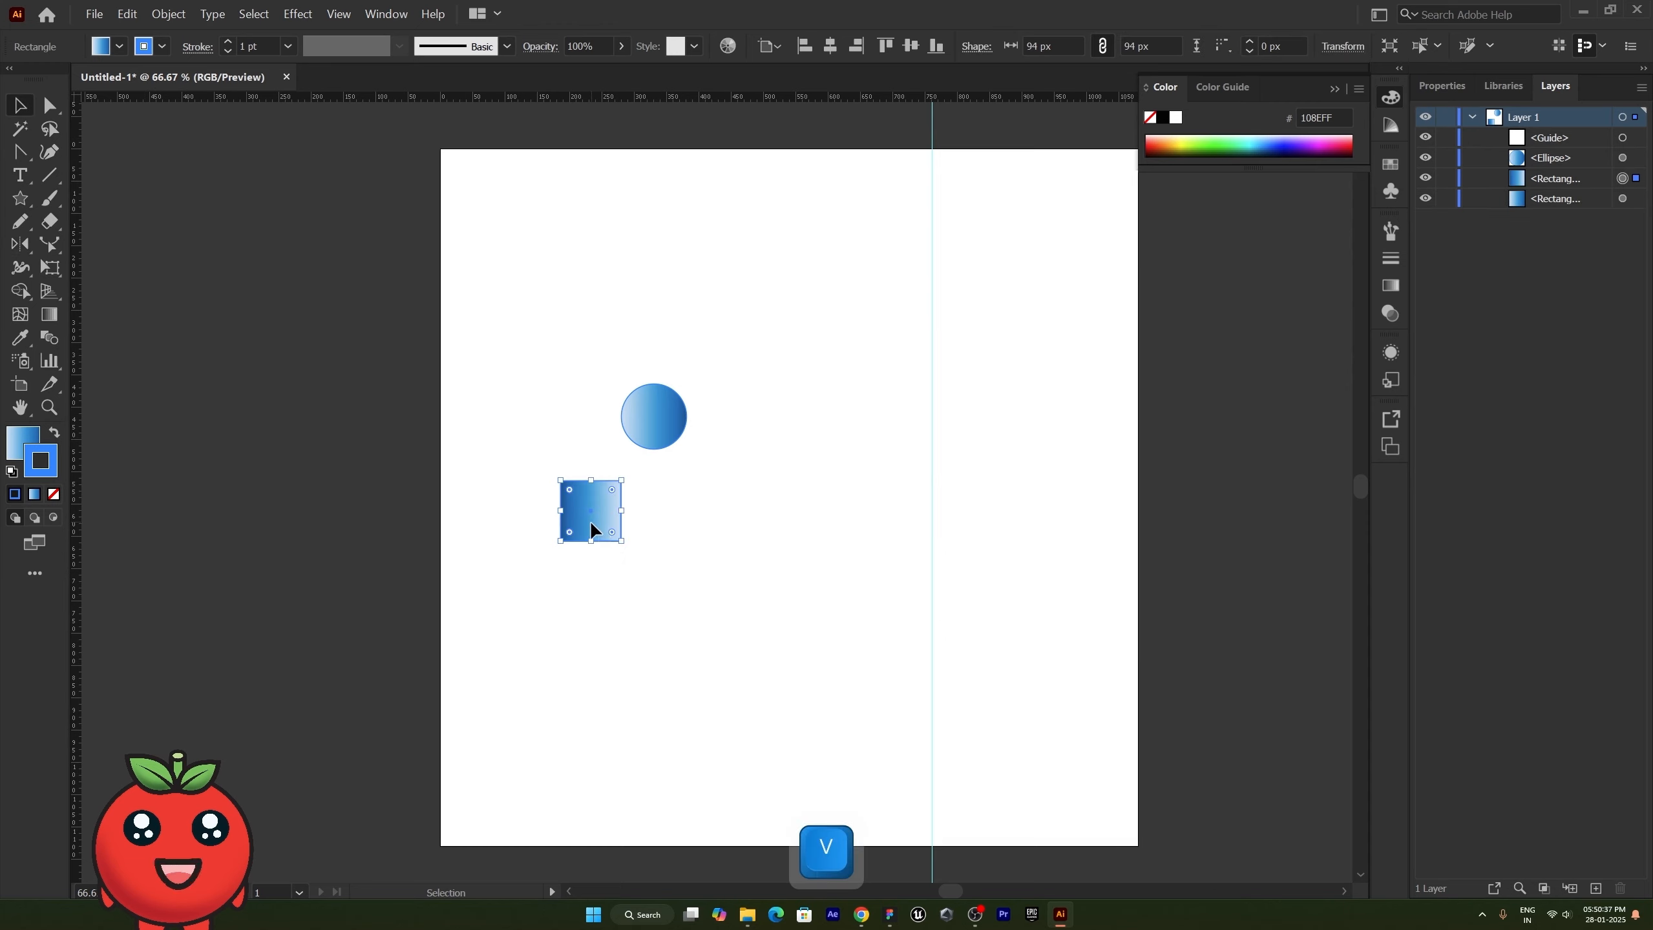
pyautogui.moveTo(590, 521); pyautogui.dragTo(590, 600)
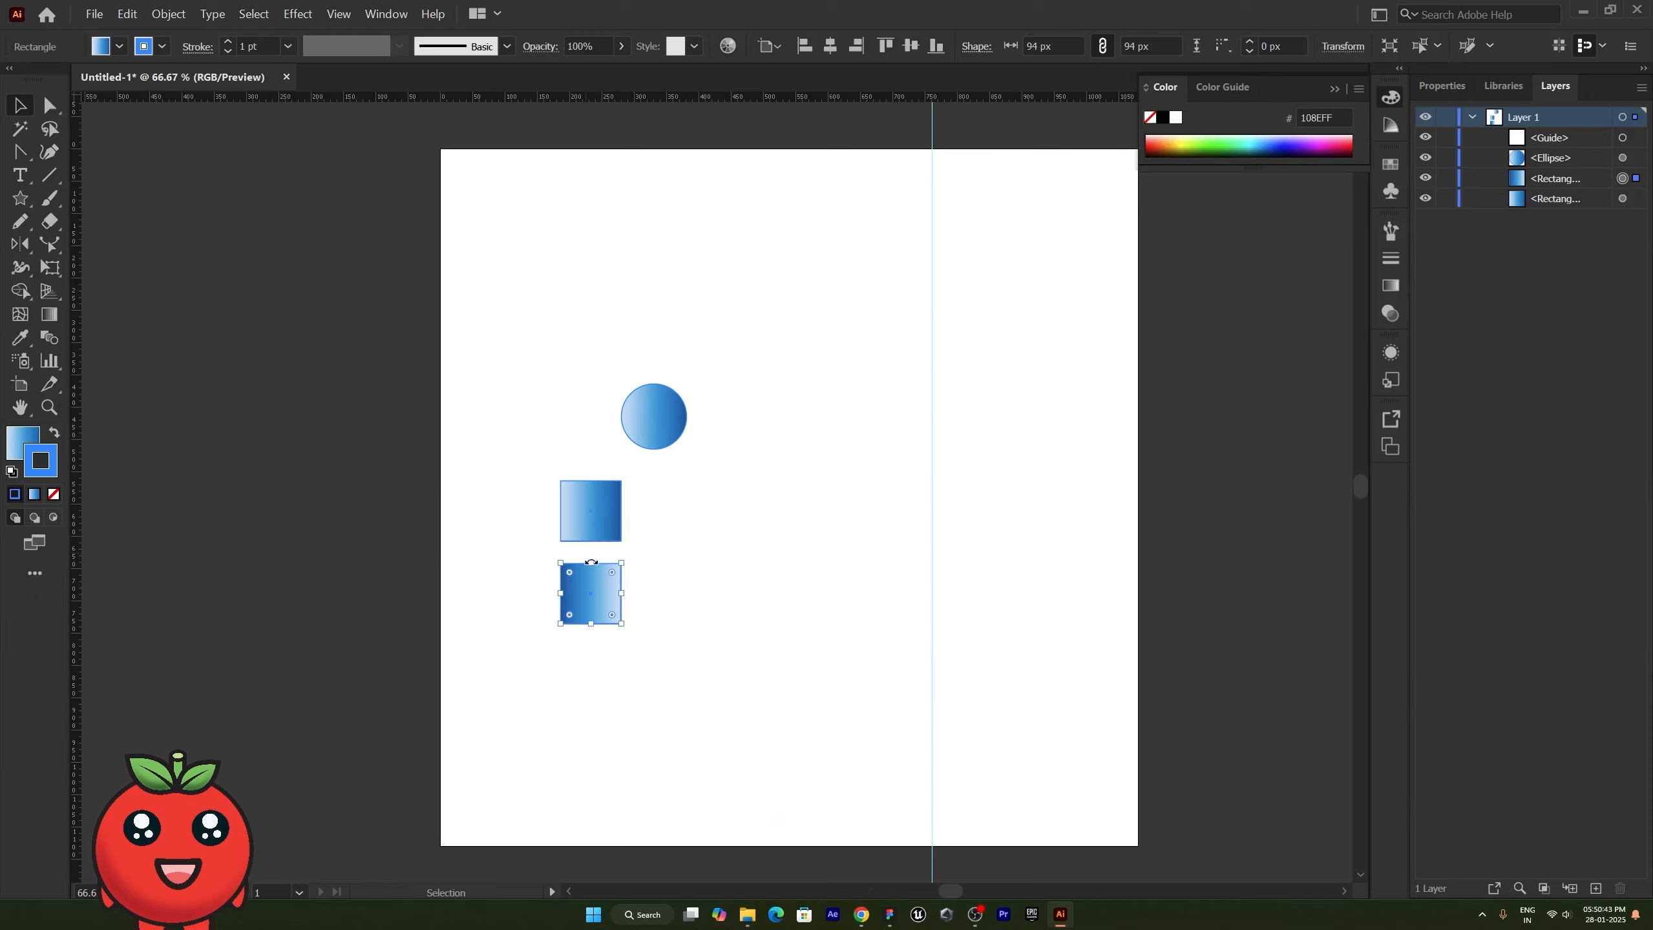
pyautogui.press('Delete')
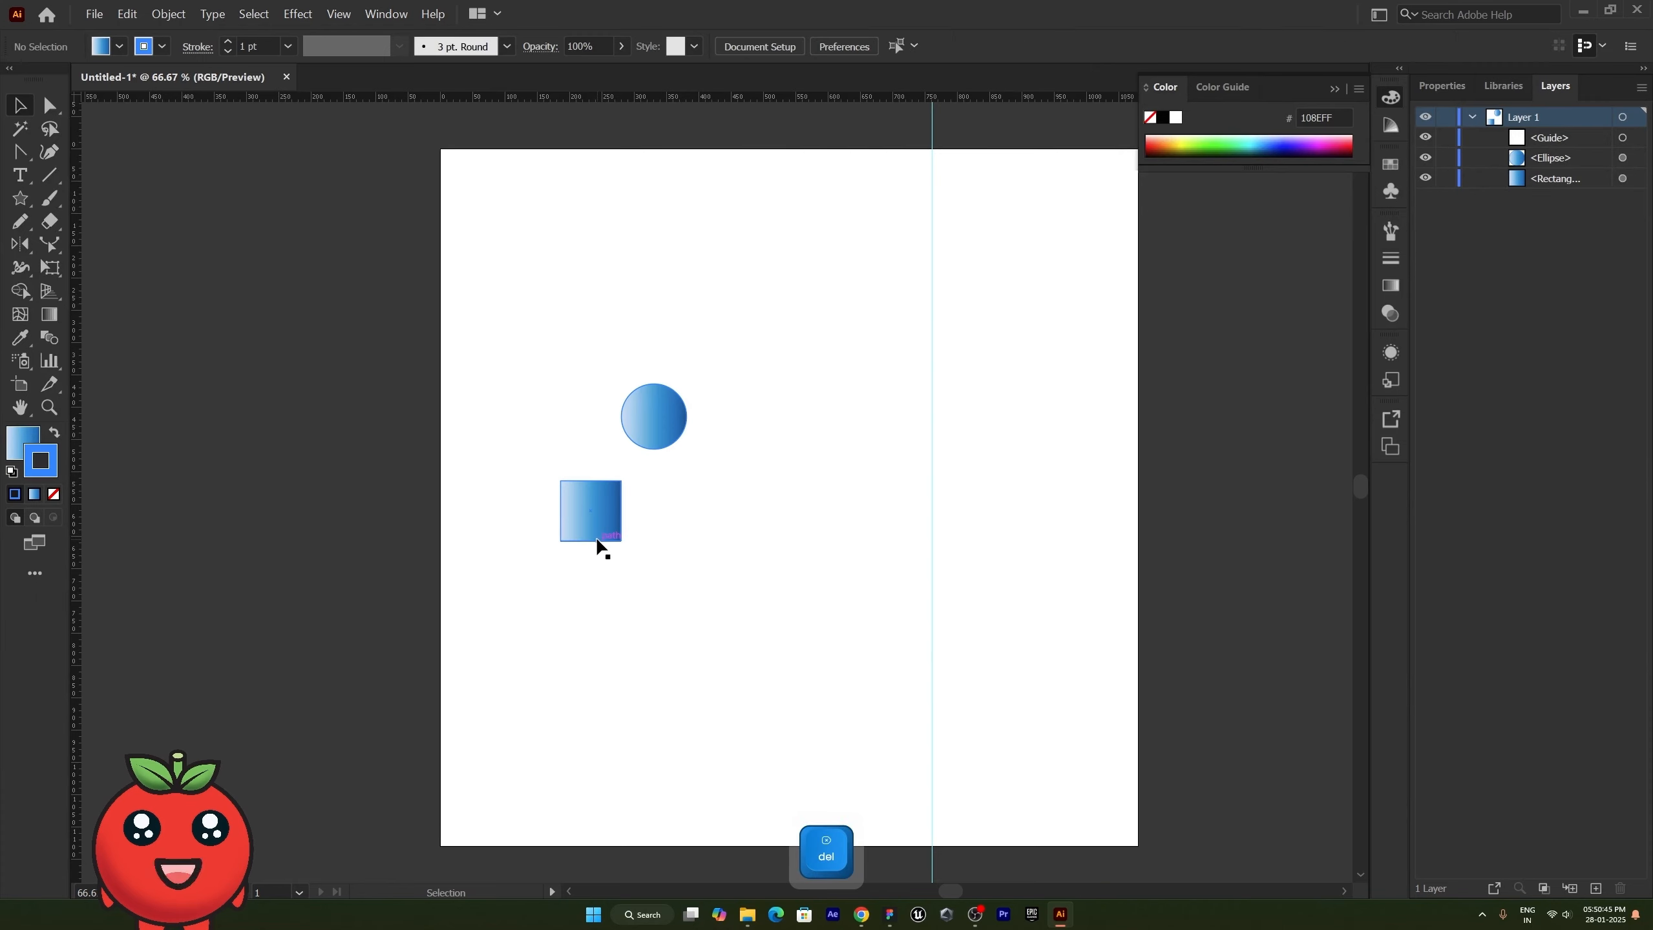
# Step: Arrange the square and circle side by side in one row and group the two shapes
pyautogui.moveTo(667, 416); pyautogui.dragTo(575, 464)
pyautogui.hotkey('ctrl', 'z')
pyautogui.moveTo(716, 583); pyautogui.dragTo(521, 464)
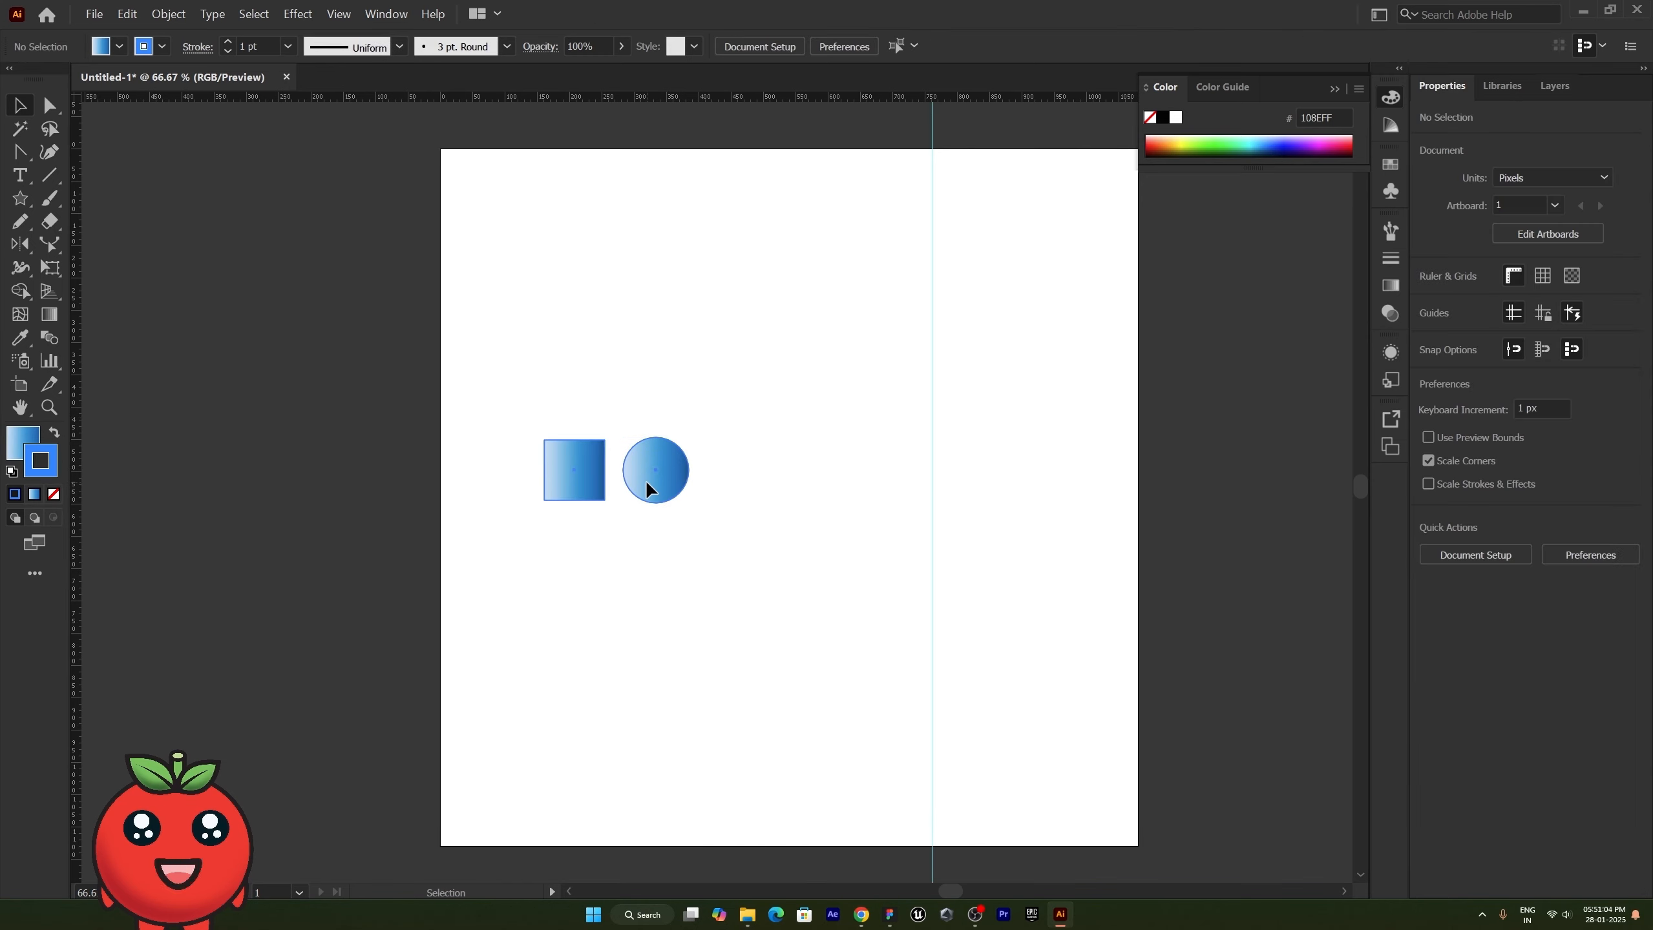
# Step: Compare both reflection axes on the square-and-circle group, make a horizontal-axis copy, and try moving the copy below the original
pyautogui.rightClick(646, 482)
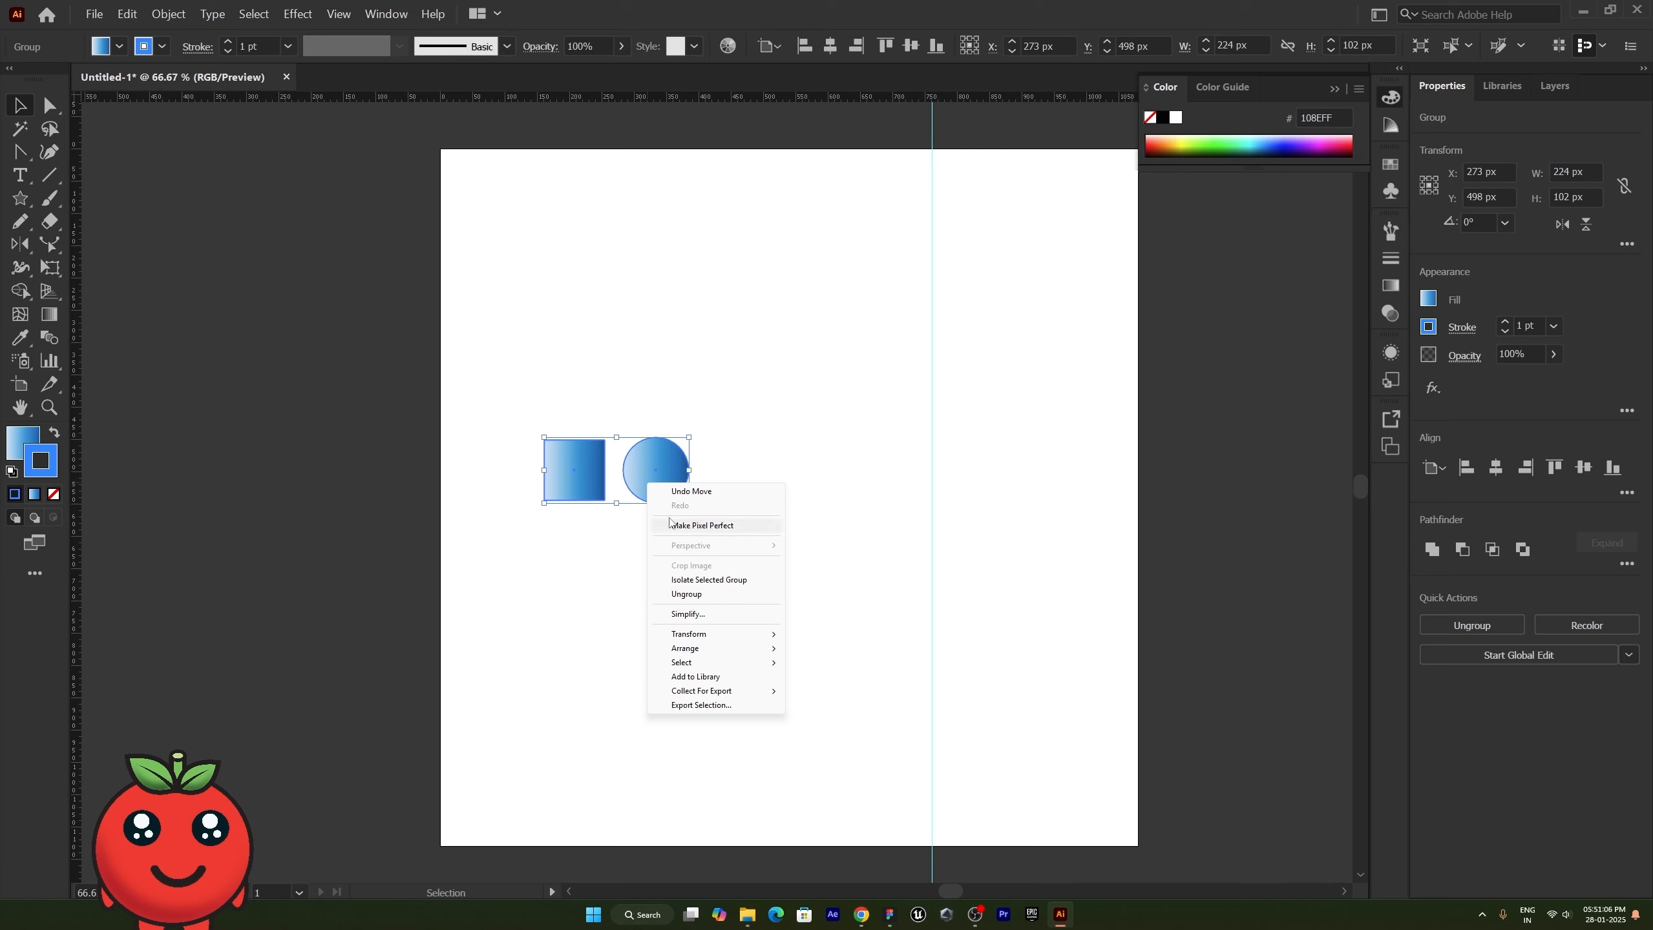
pyautogui.moveTo(735, 645)
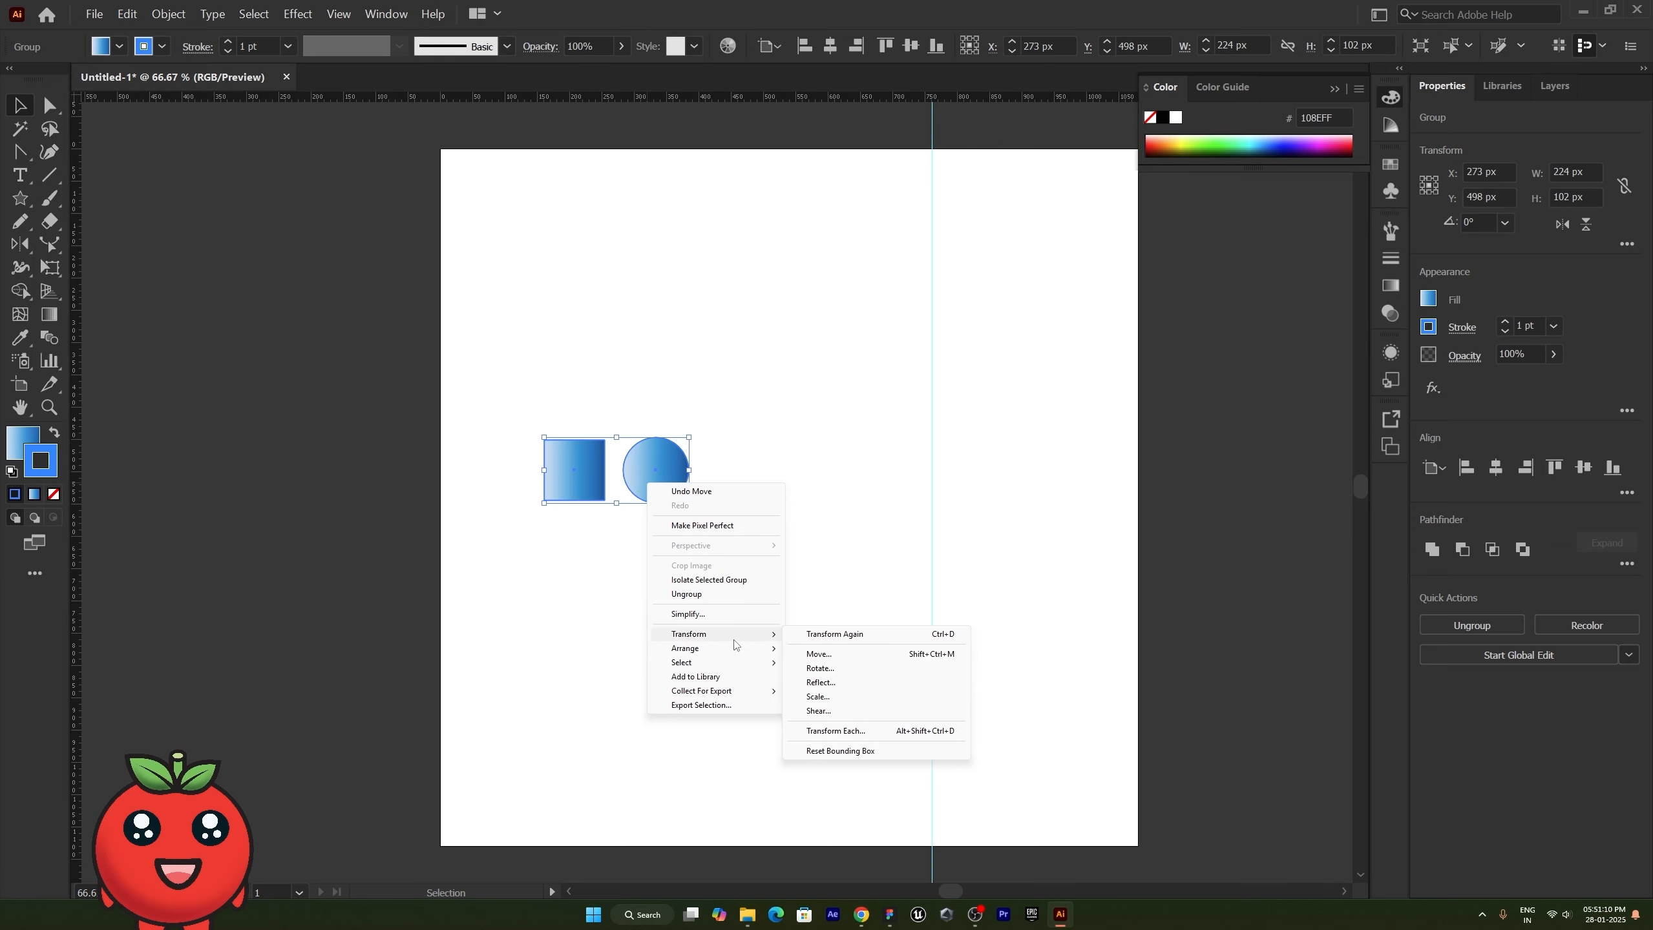
pyautogui.click(827, 683)
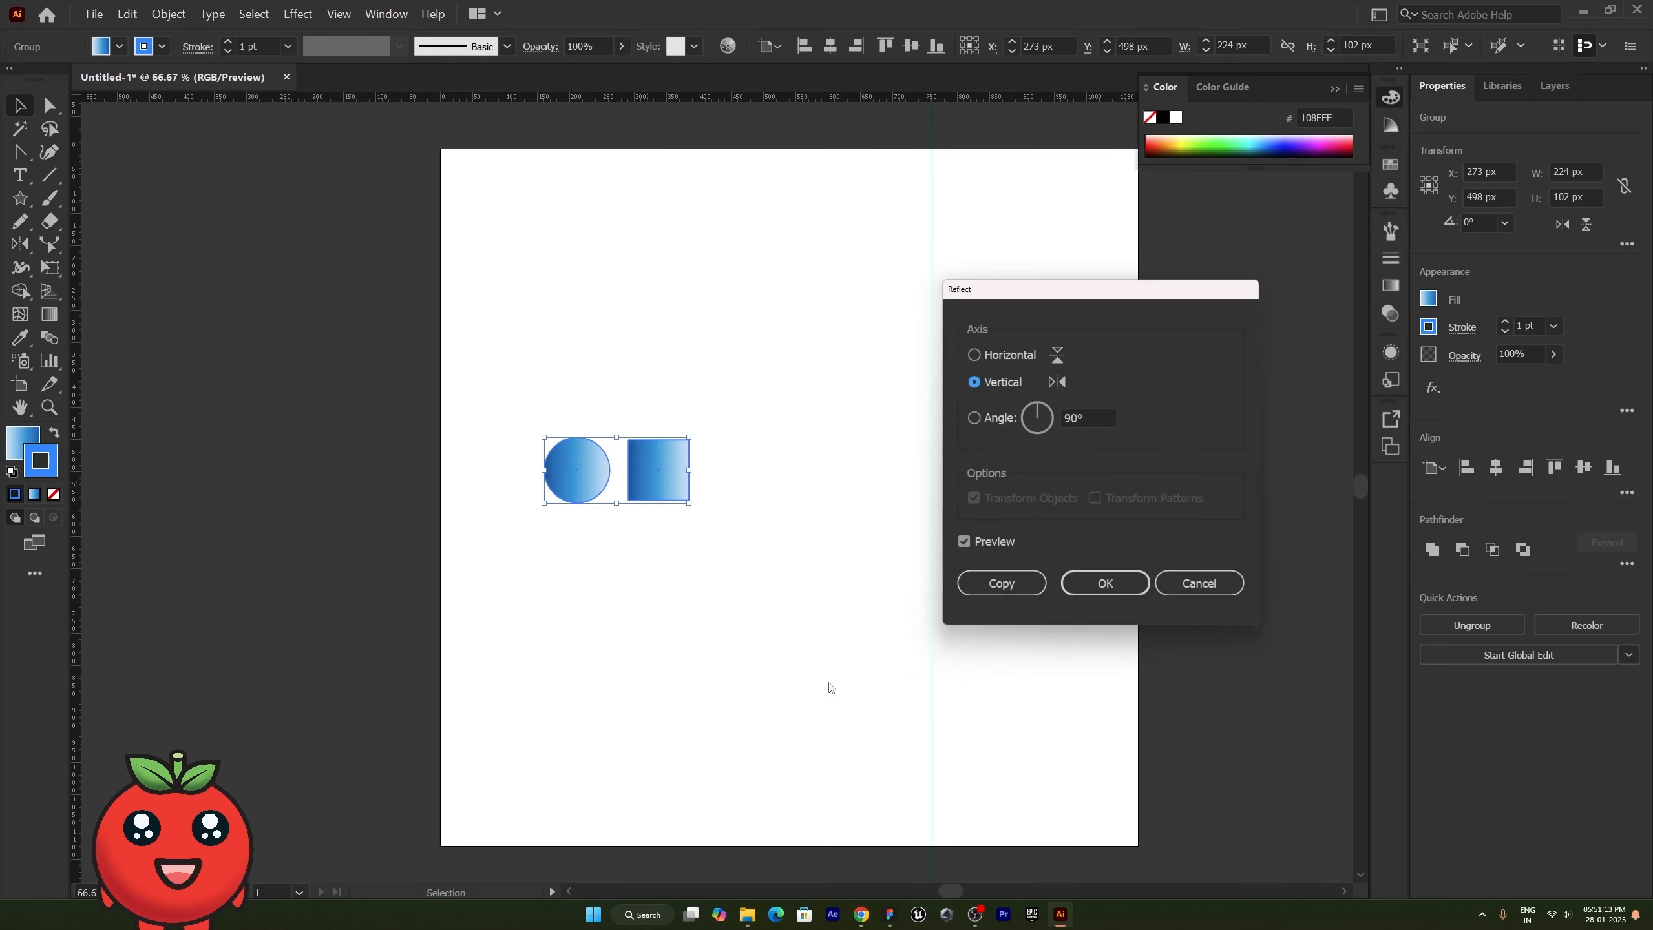
pyautogui.click(998, 355)
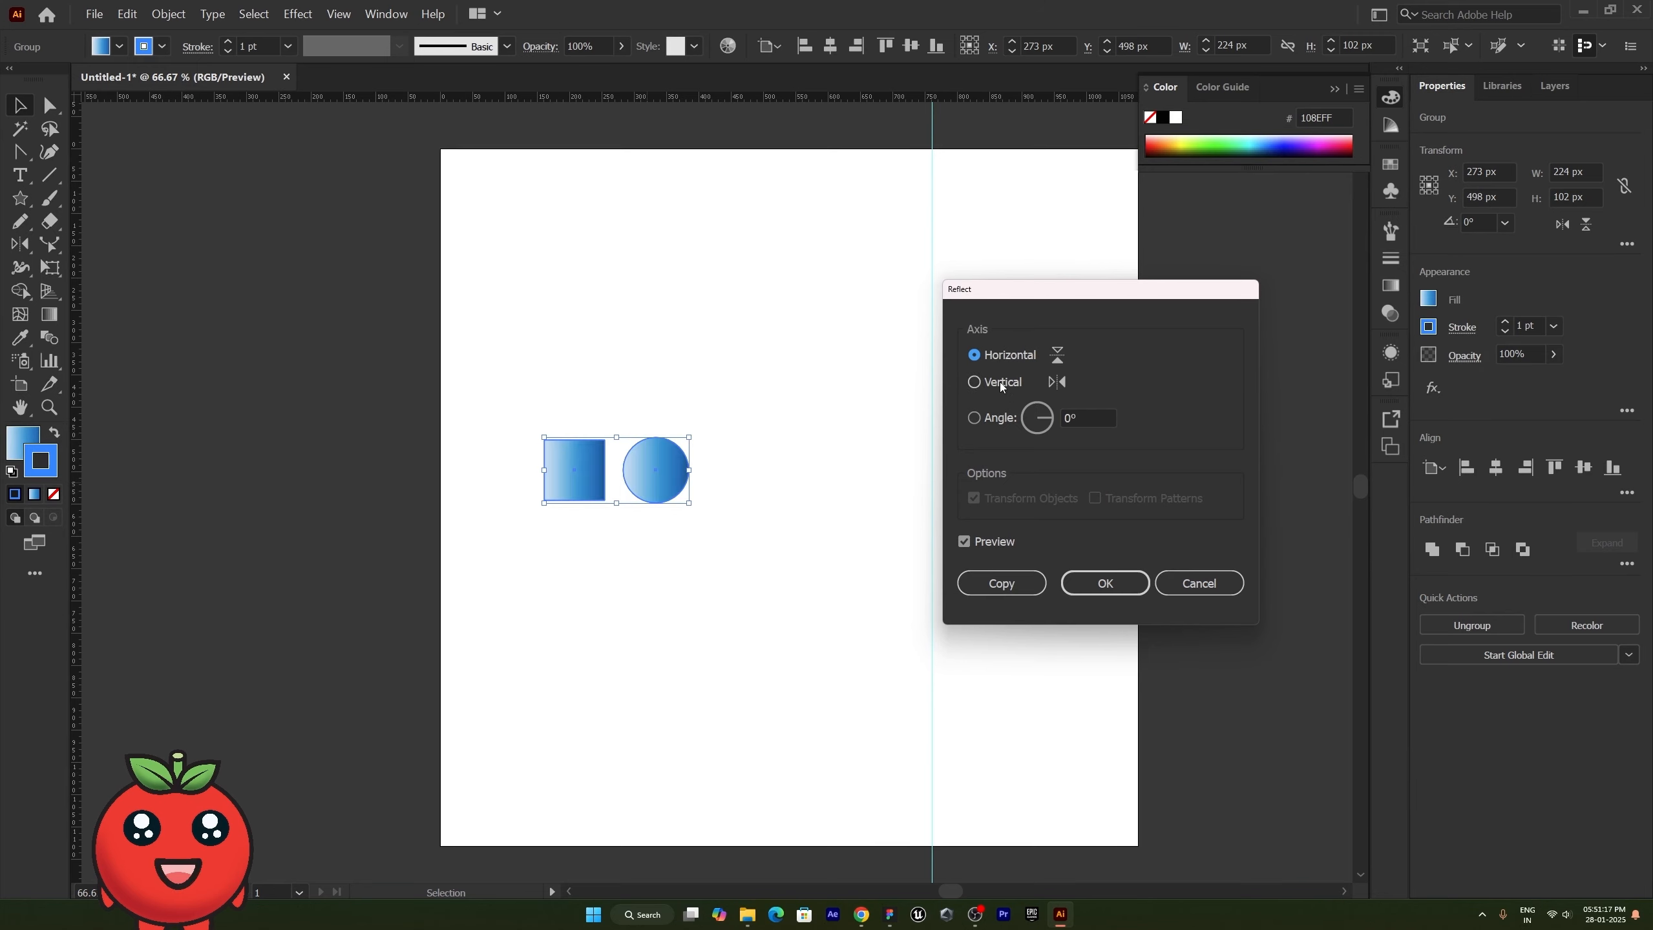
pyautogui.click(999, 383)
pyautogui.click(995, 357)
pyautogui.click(1000, 583)
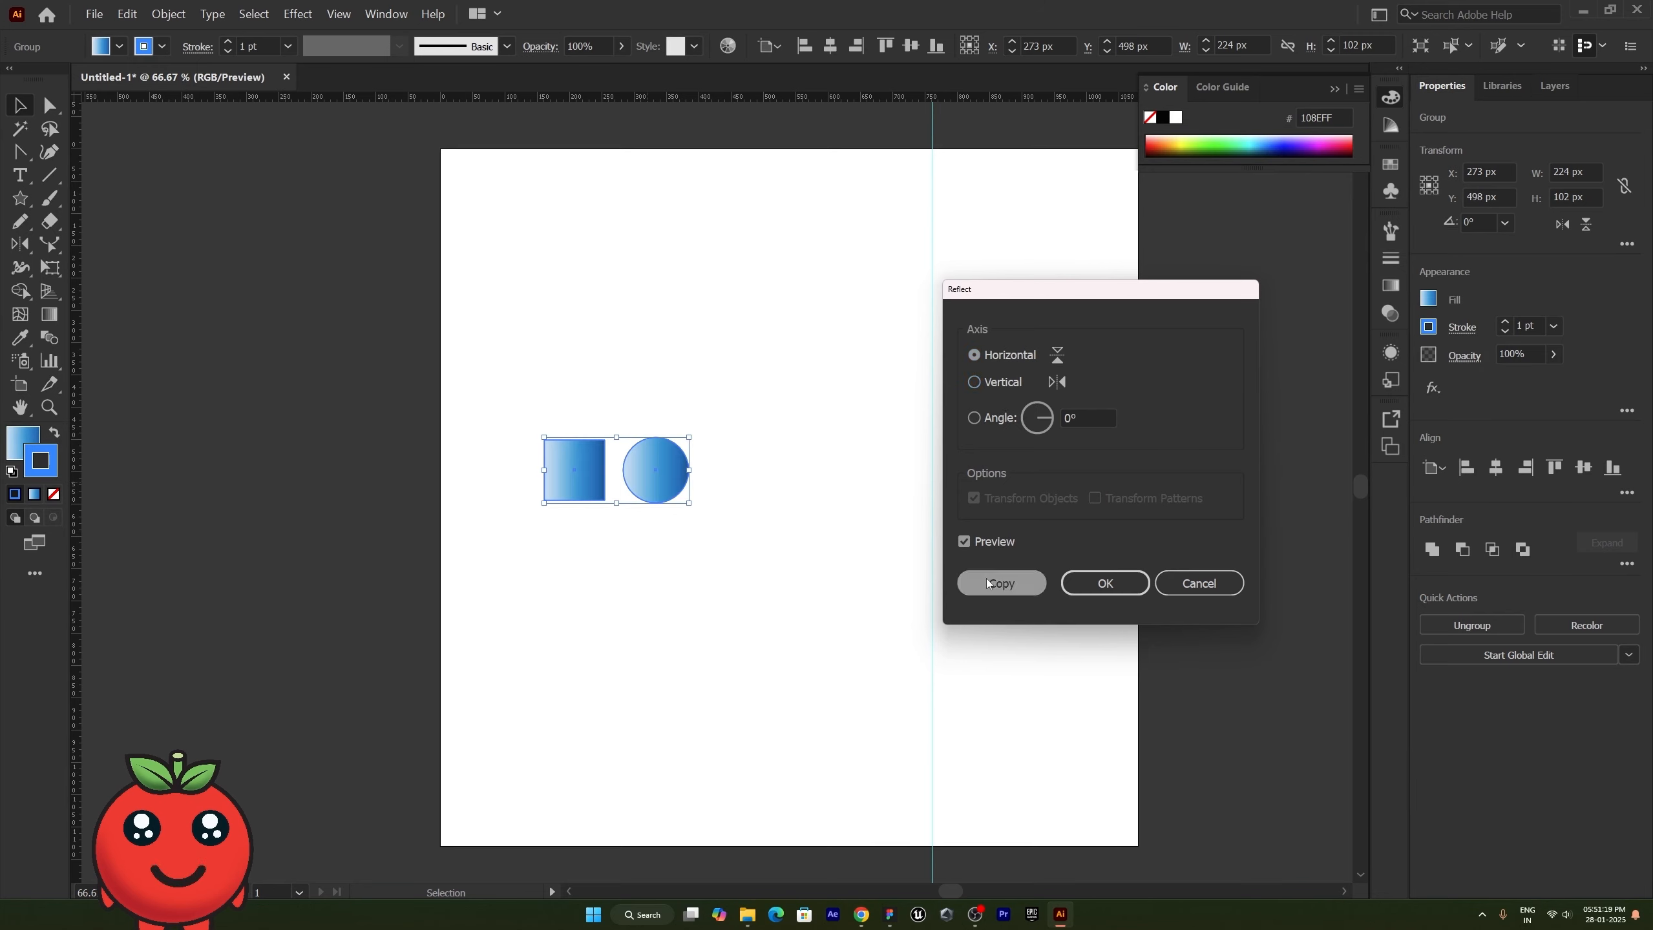
pyautogui.moveTo(653, 475); pyautogui.dragTo(655, 542)
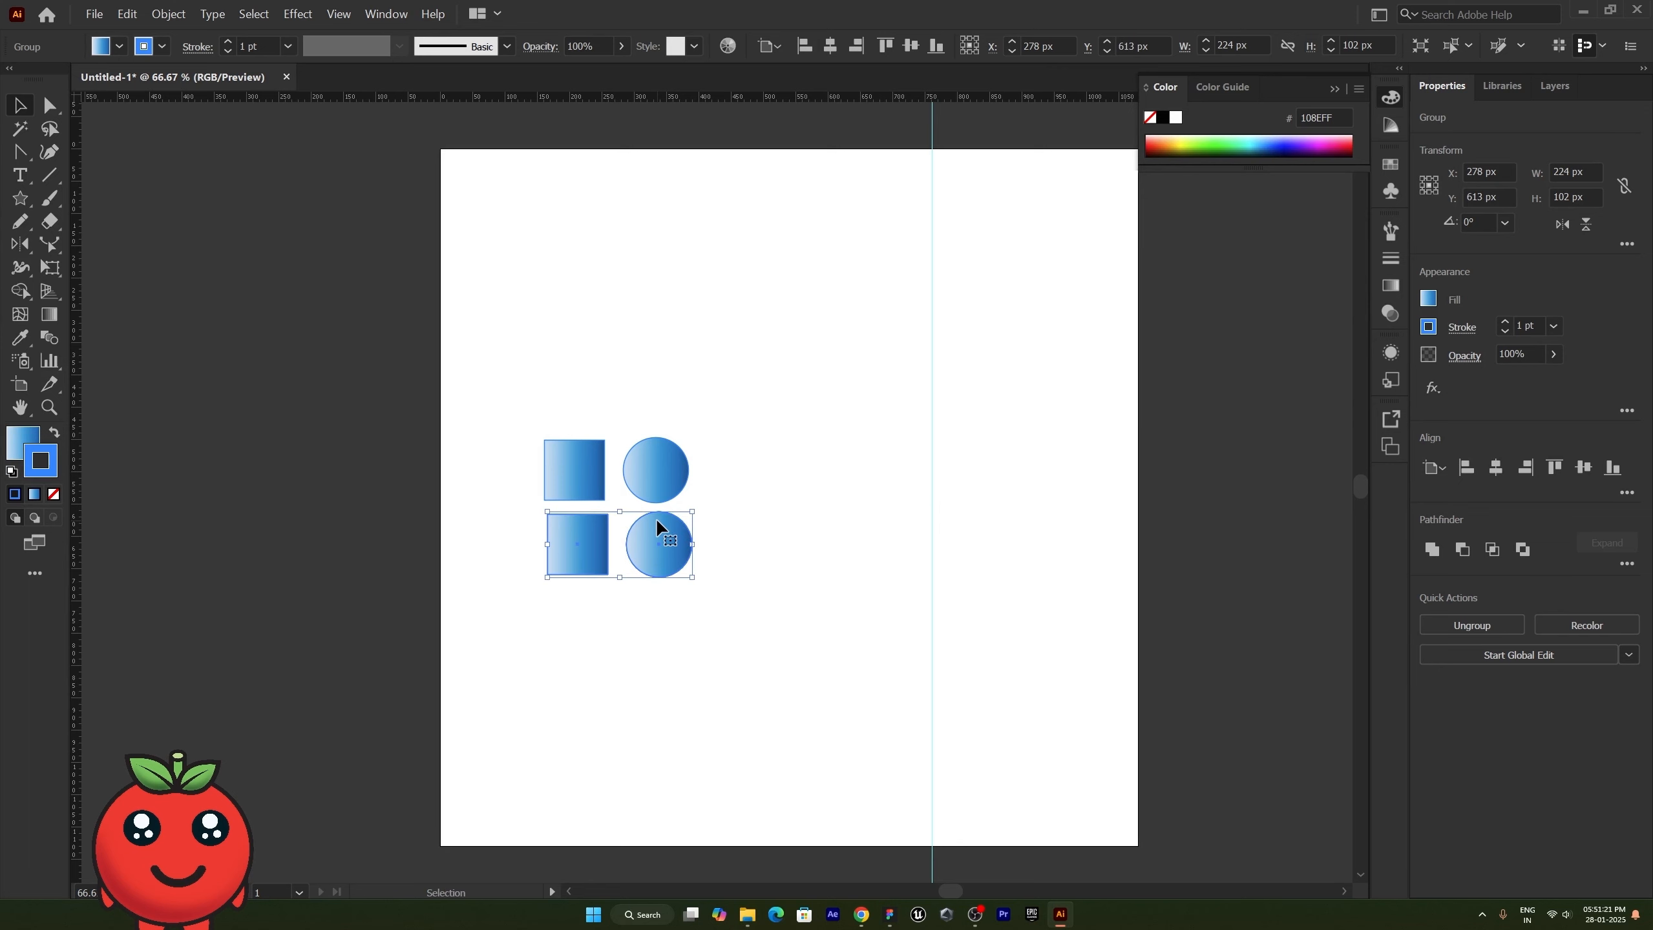
pyautogui.hotkey('ctrl', 'z')
# Step: Try rotating the reflected copy of the group with the Rotate options, starting from 45°
pyautogui.rightClick(672, 481)
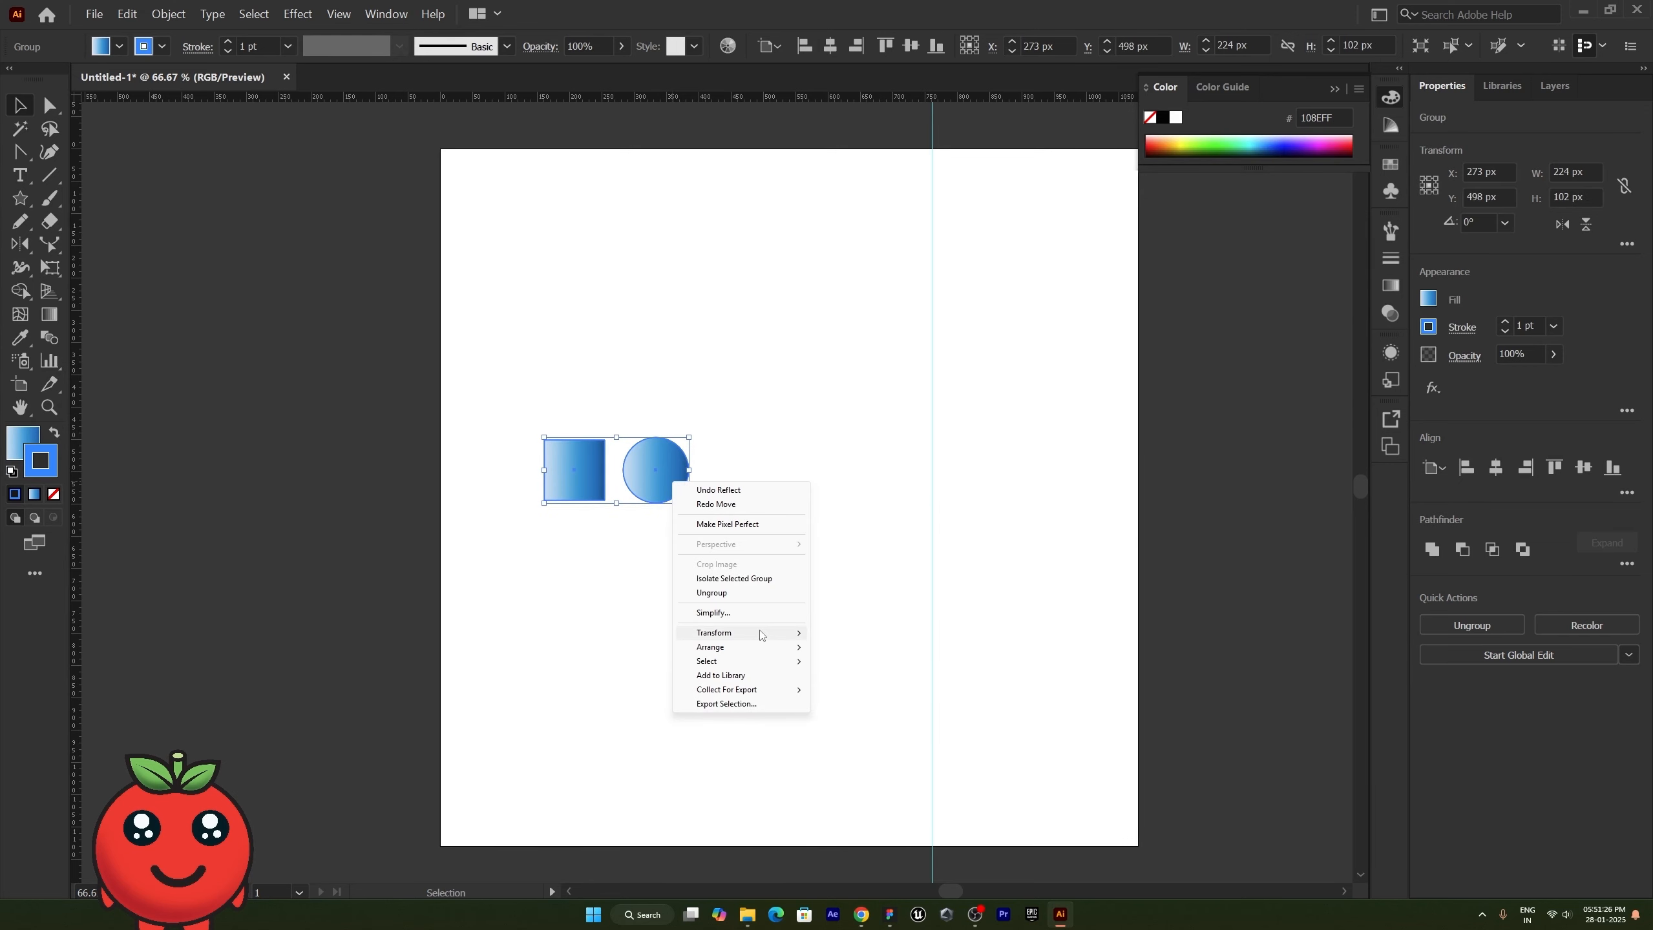
pyautogui.moveTo(717, 632)
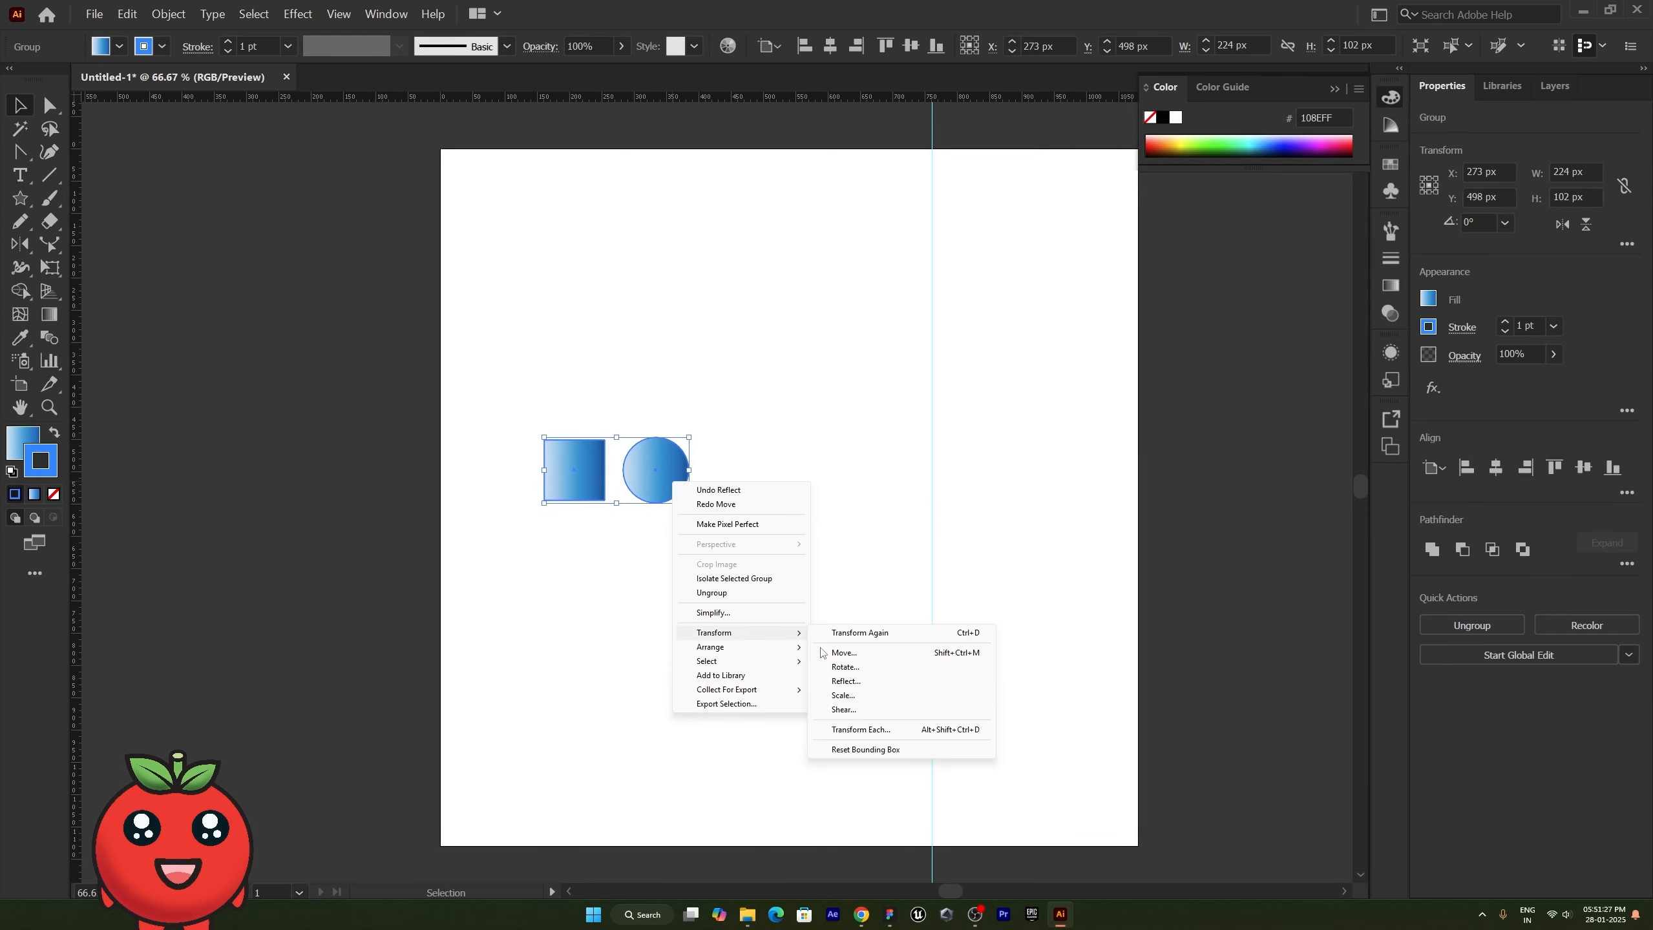
pyautogui.click(873, 667)
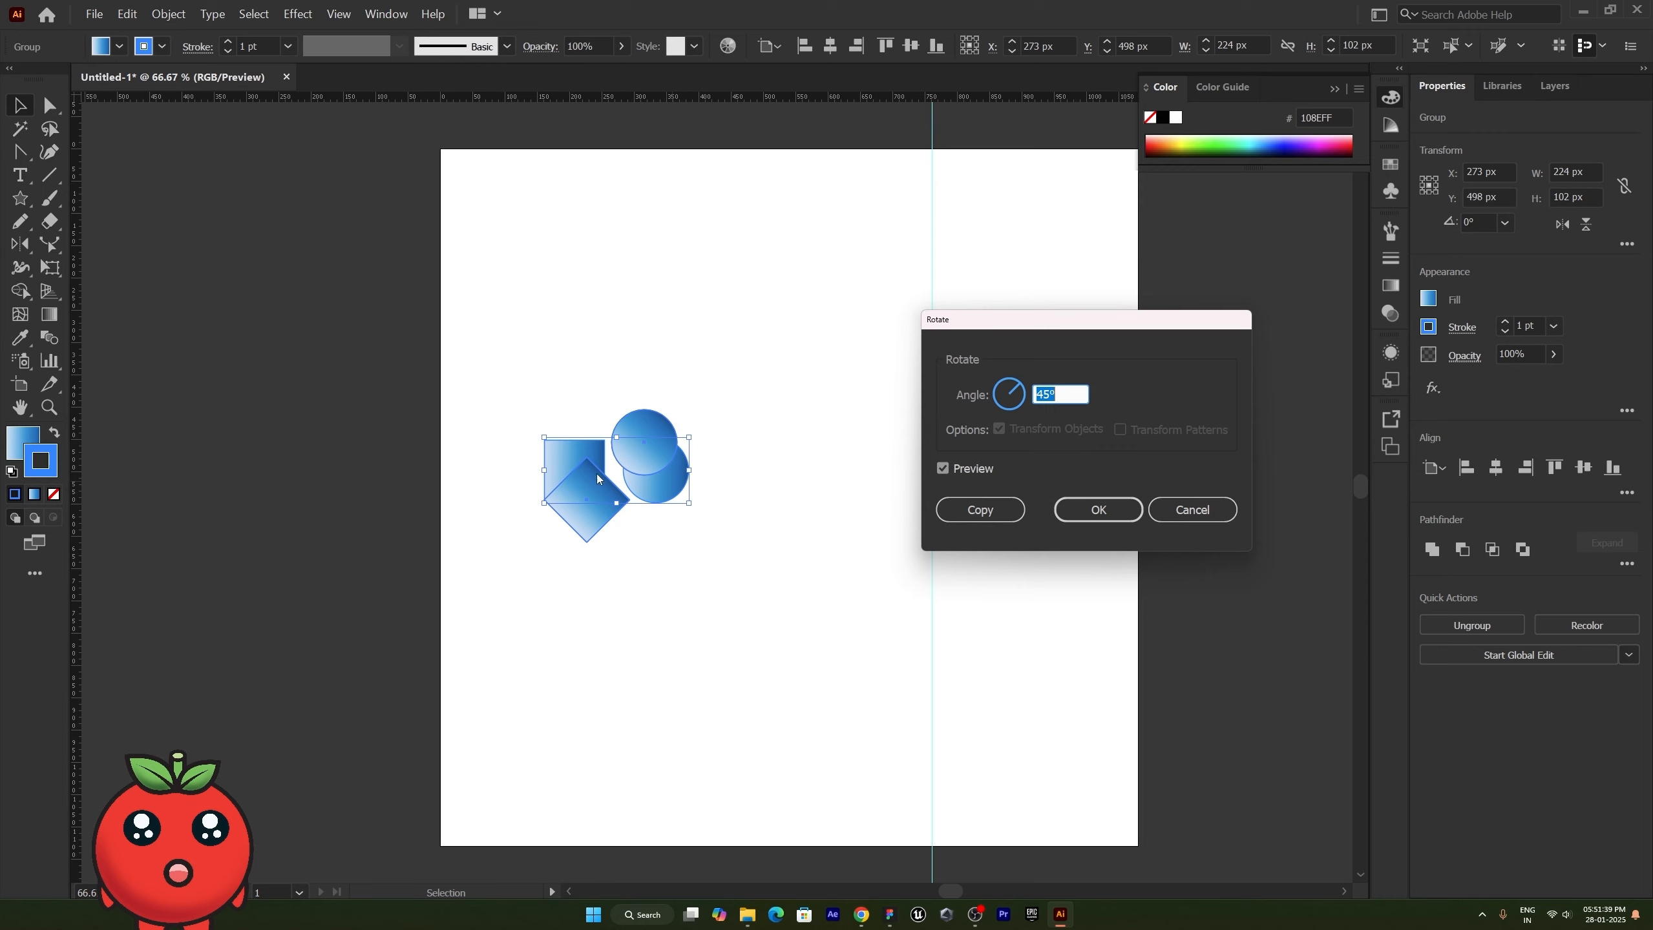
pyautogui.moveTo(1023, 394); pyautogui.dragTo(1009, 390)
pyautogui.press('v')
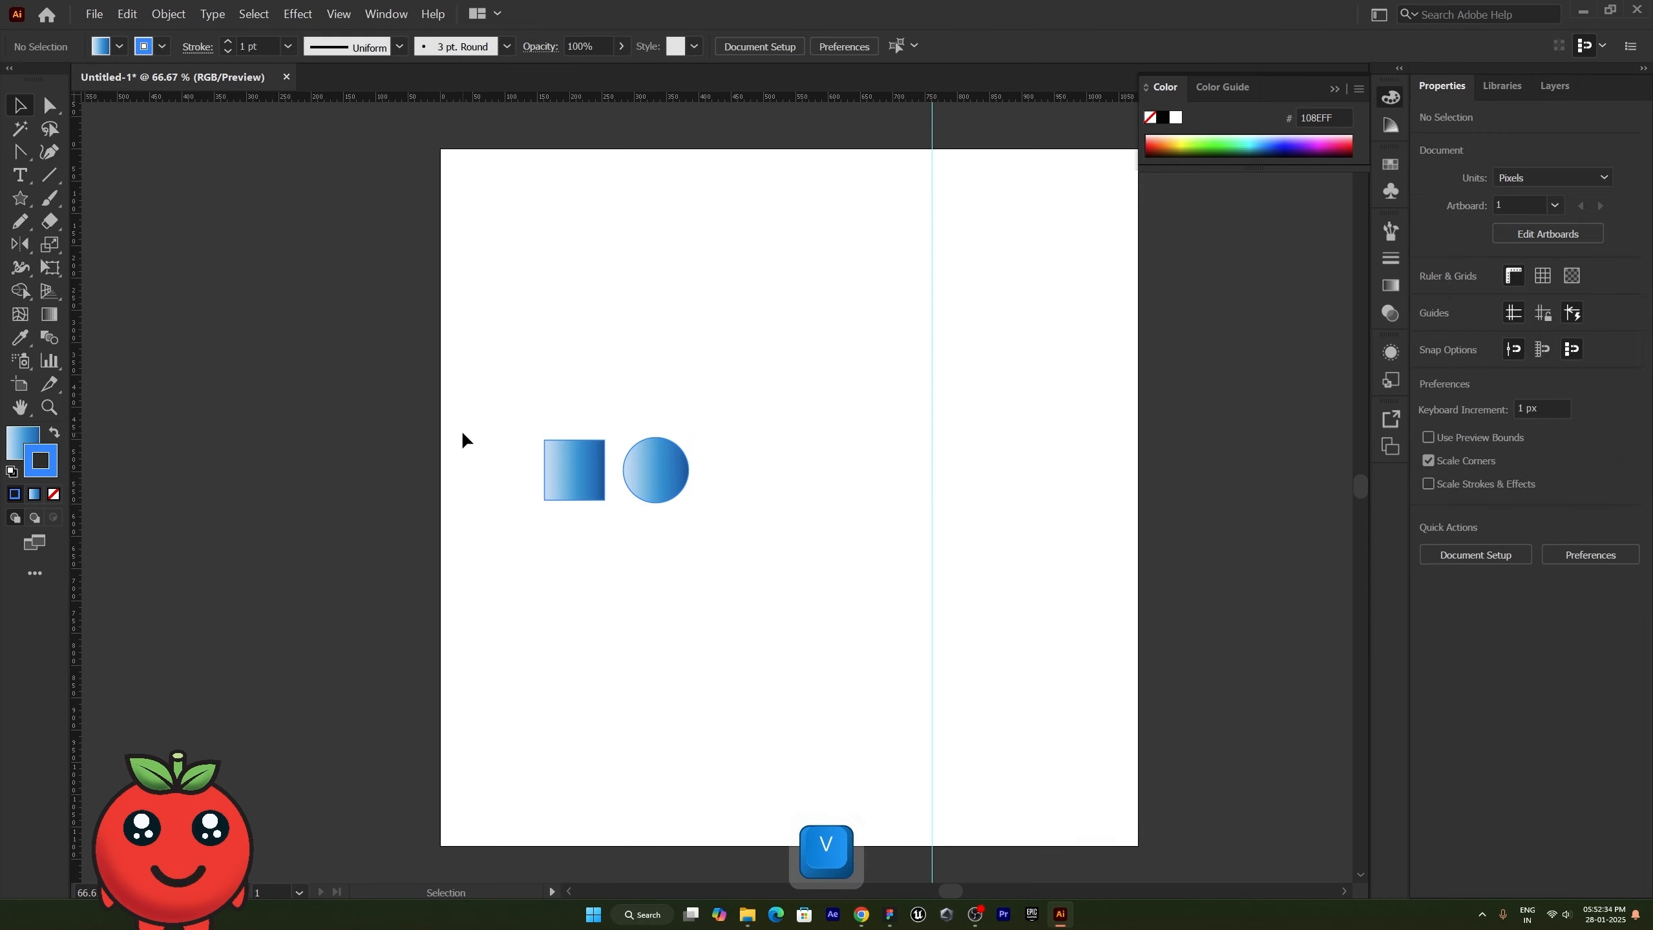
# Step: Ungroup the square and circle, and move the square up to about X 540 px, Y 248 px
pyautogui.rightClick(57, 247)
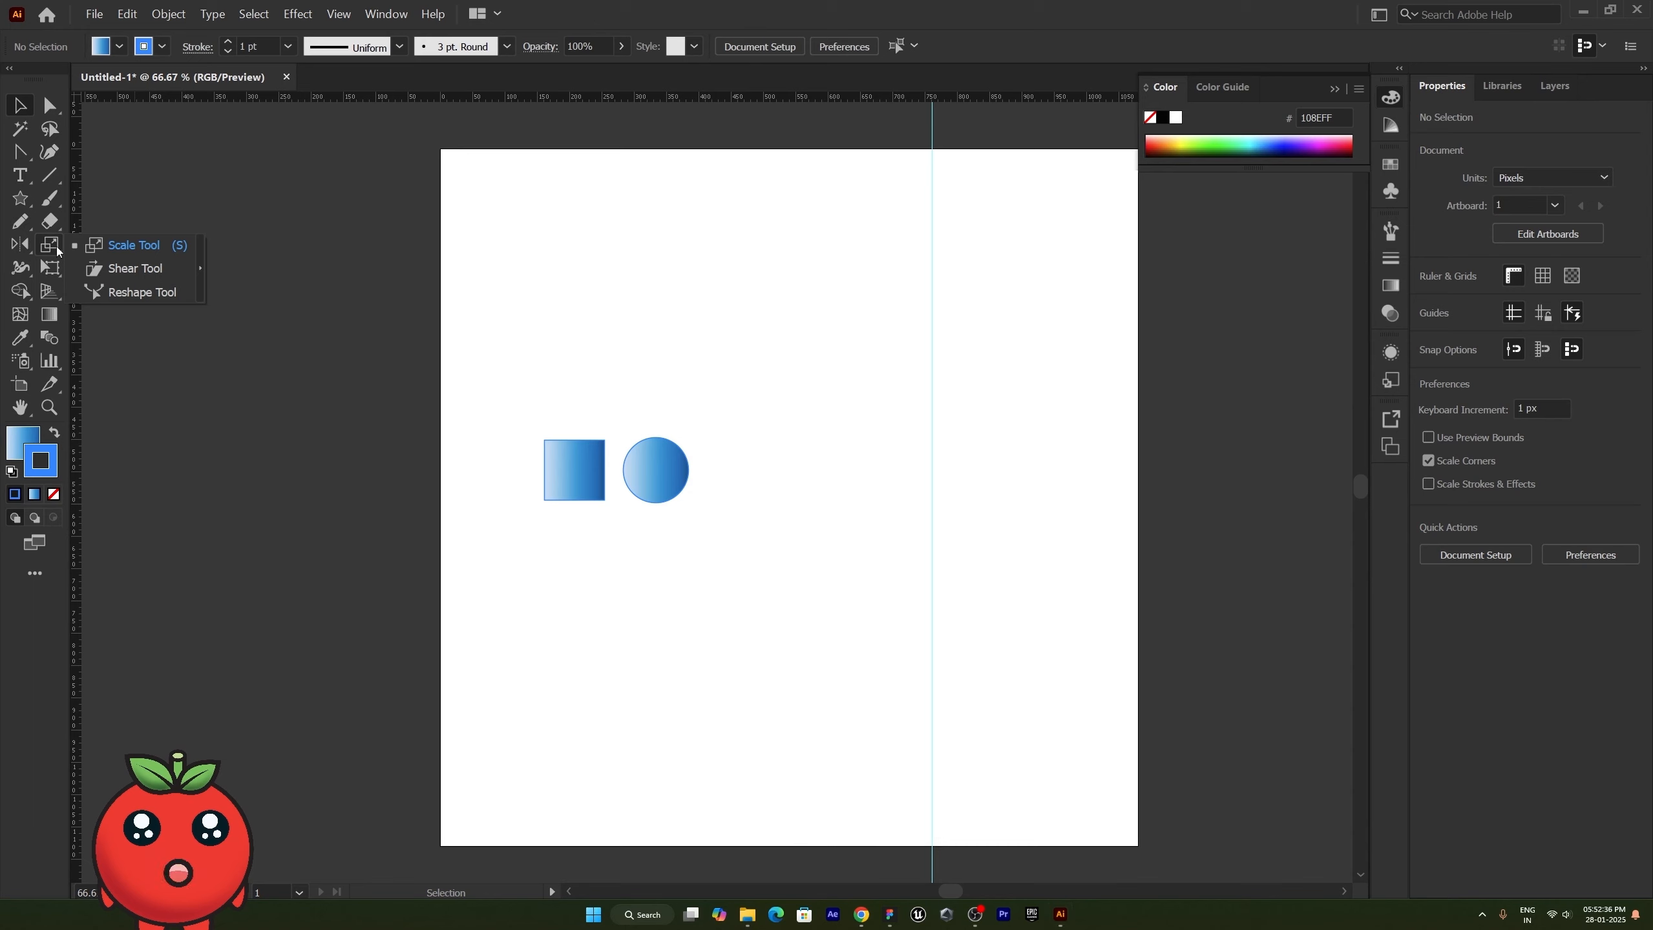
pyautogui.click(566, 469)
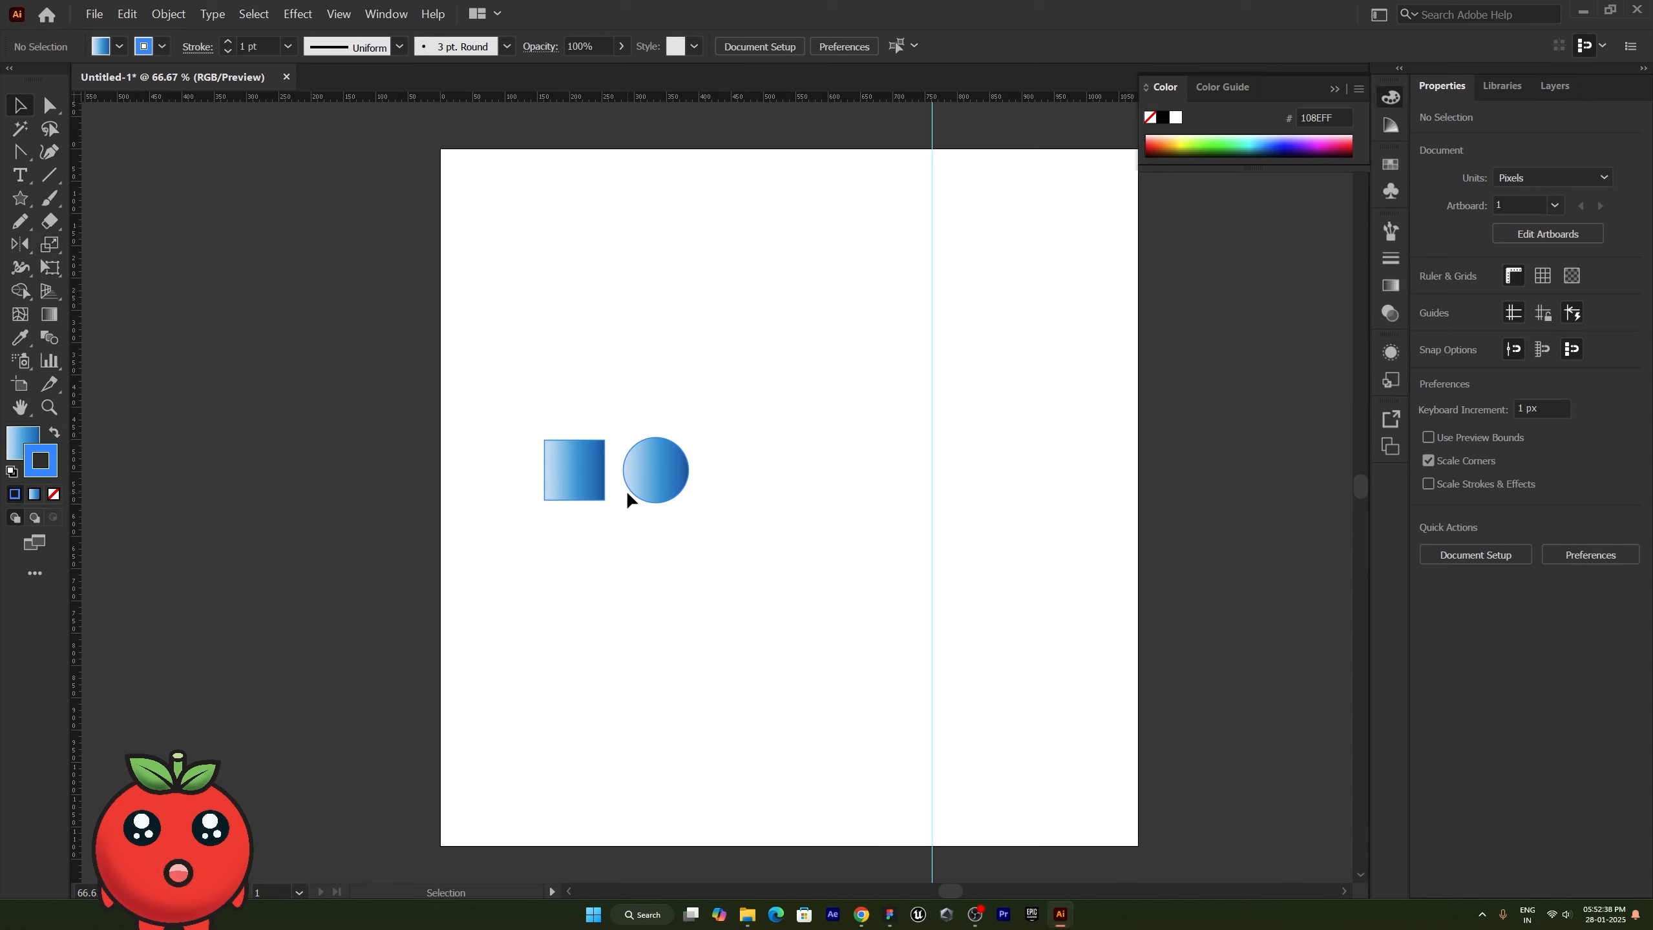
pyautogui.moveTo(640, 476); pyautogui.dragTo(781, 307)
pyautogui.rightClick(641, 475)
pyautogui.click(689, 588)
pyautogui.click(677, 569)
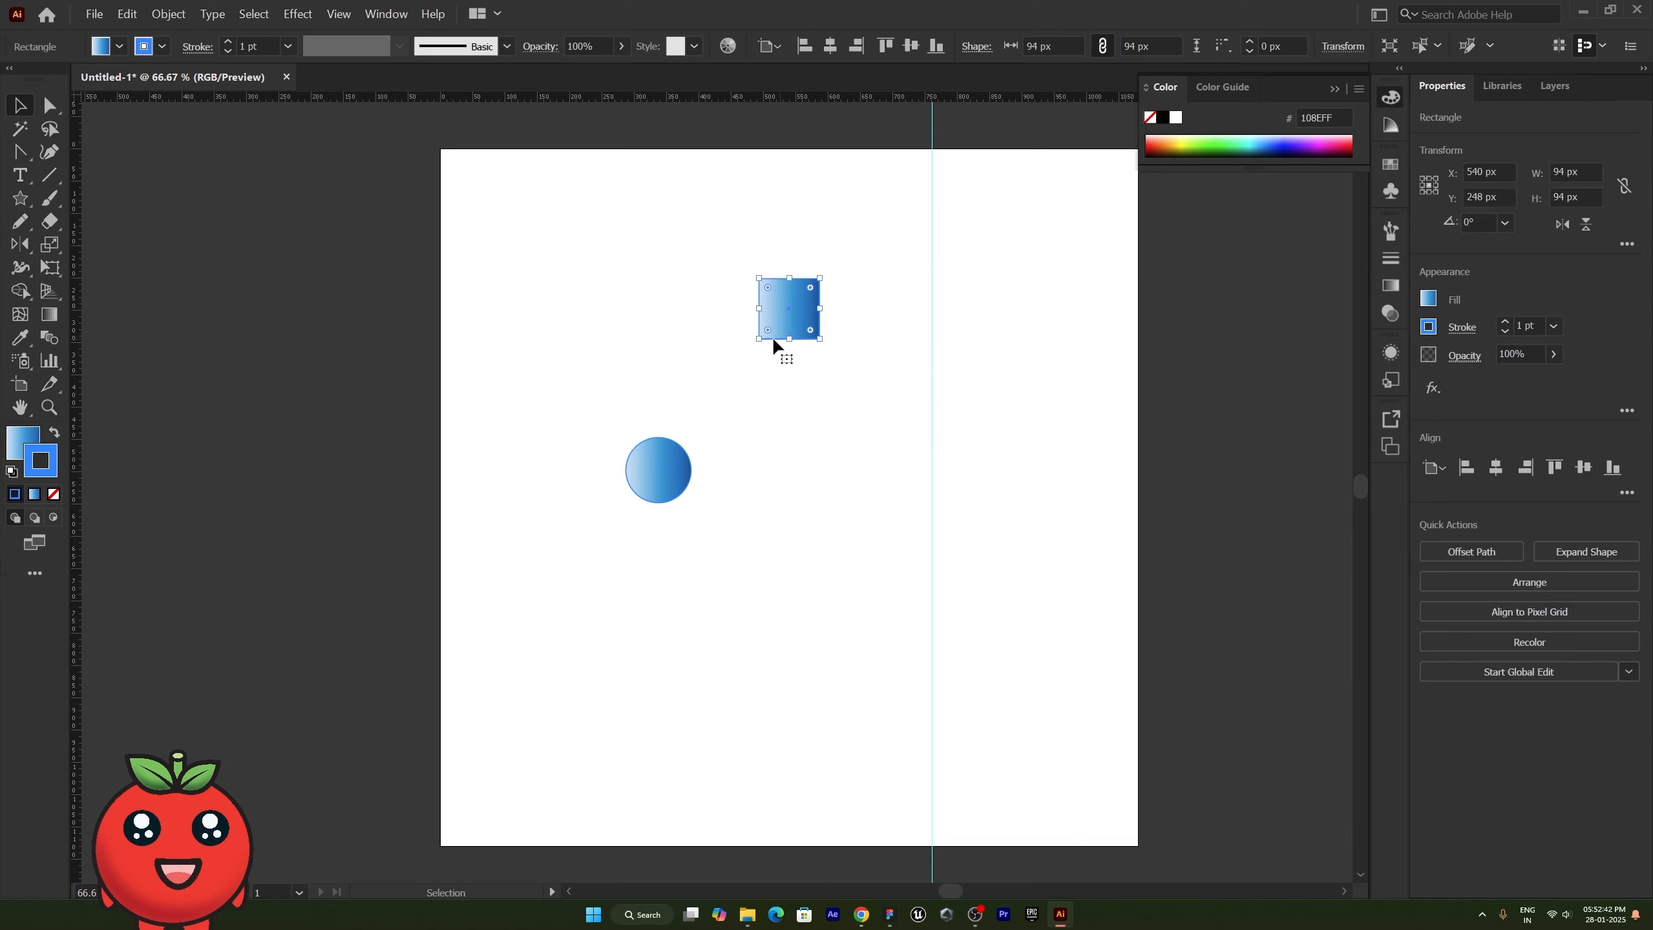
# Step: Scale the square proportionally to about 167 × 167 px with the Scale tool, and stretch its width to about 195.5 px
pyautogui.click(50, 250)
pyautogui.click(120, 246)
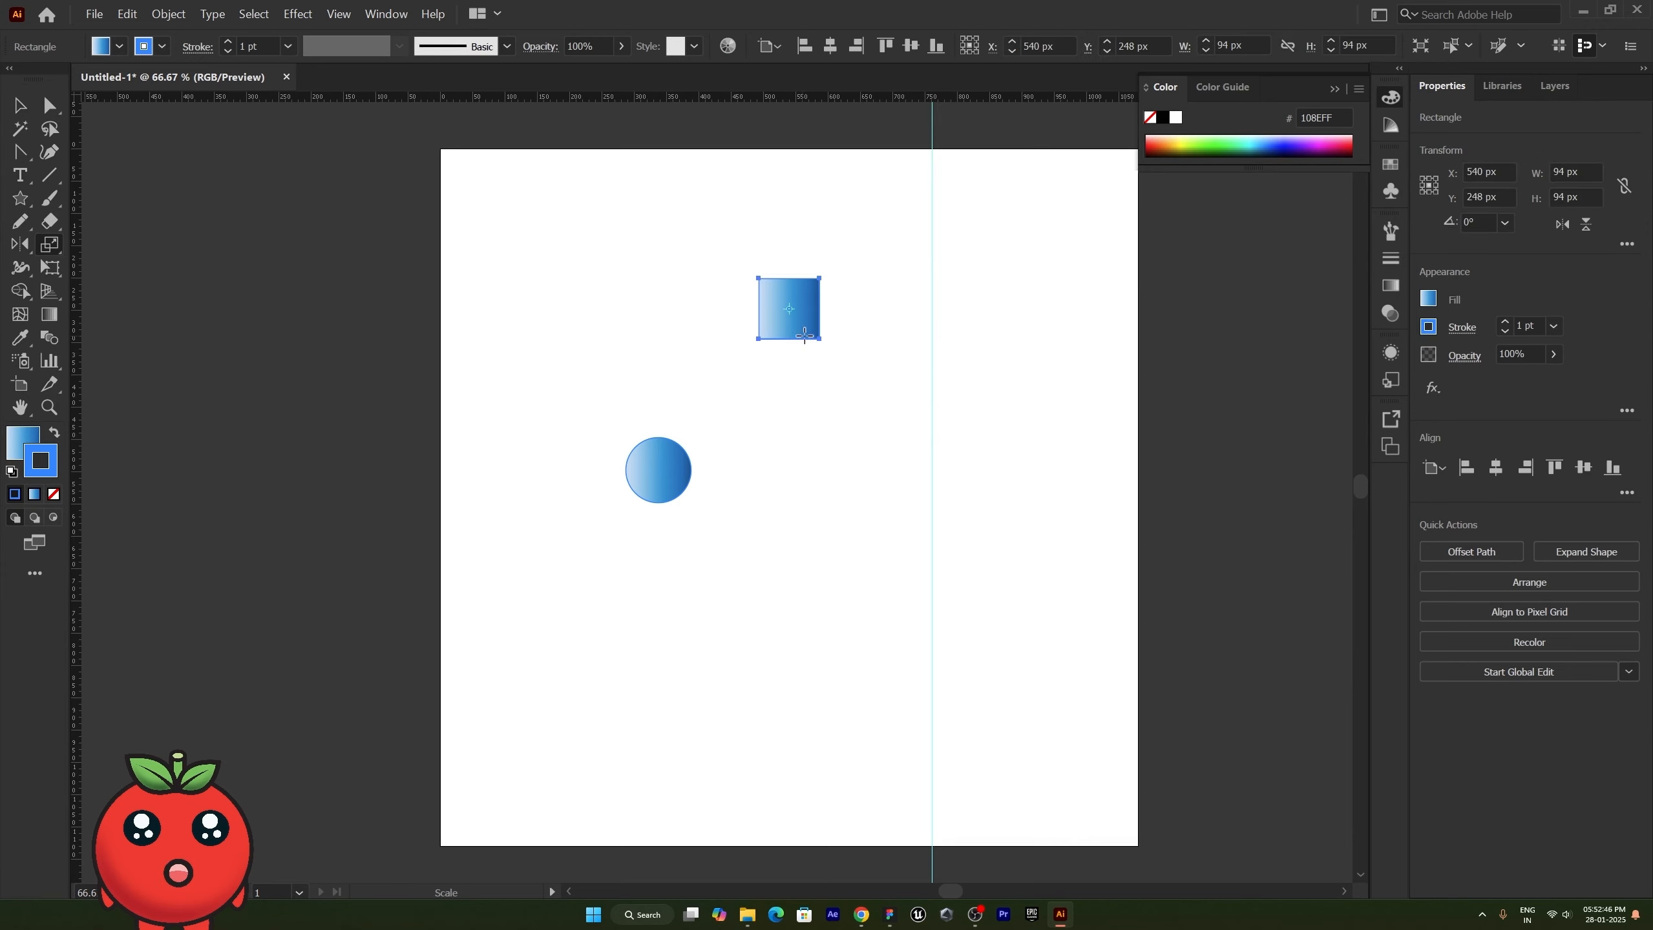
pyautogui.moveTo(816, 338); pyautogui.dragTo(843, 363)
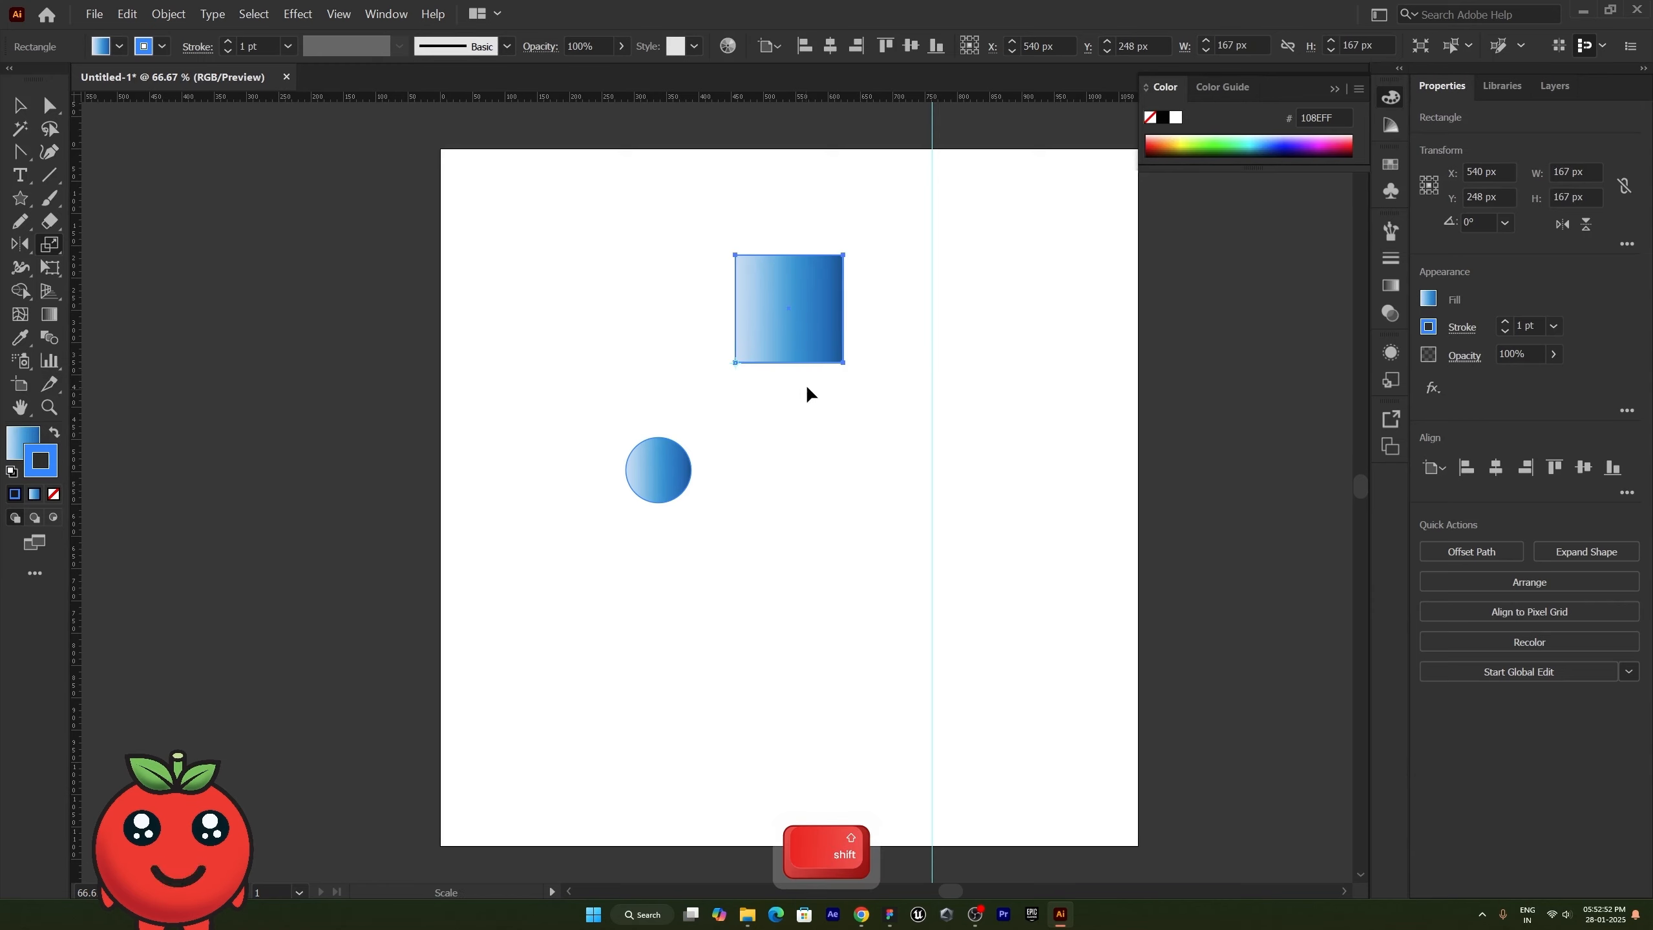
pyautogui.moveTo(841, 364)
pyautogui.mouseDown()
pyautogui.moveTo(890, 395)
pyautogui.moveTo(809, 319)
pyautogui.moveTo(738, 335)
pyautogui.moveTo(915, 361)
pyautogui.moveTo(731, 355)
pyautogui.moveTo(879, 360)
pyautogui.moveTo(860, 365)
pyautogui.mouseUp()
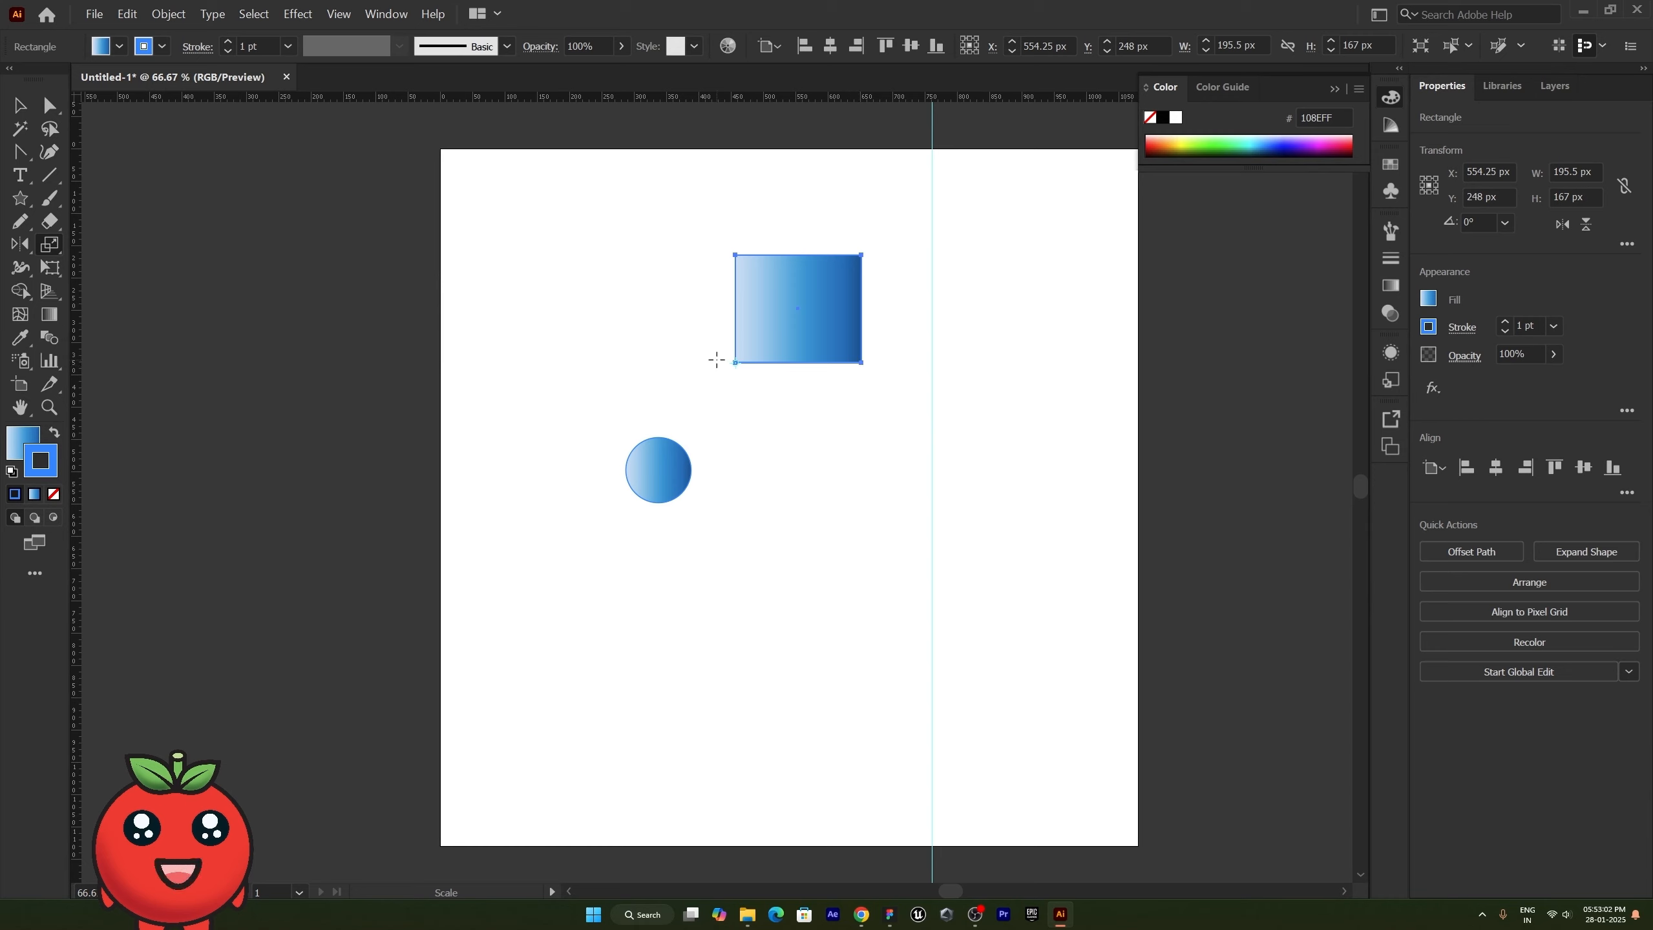
# Step: Draw an upright rectangle of about 61 × 119 px in the artboard's upper-left area and delete it
pyautogui.moveTo(20, 198); pyautogui.dragTo(78, 196)
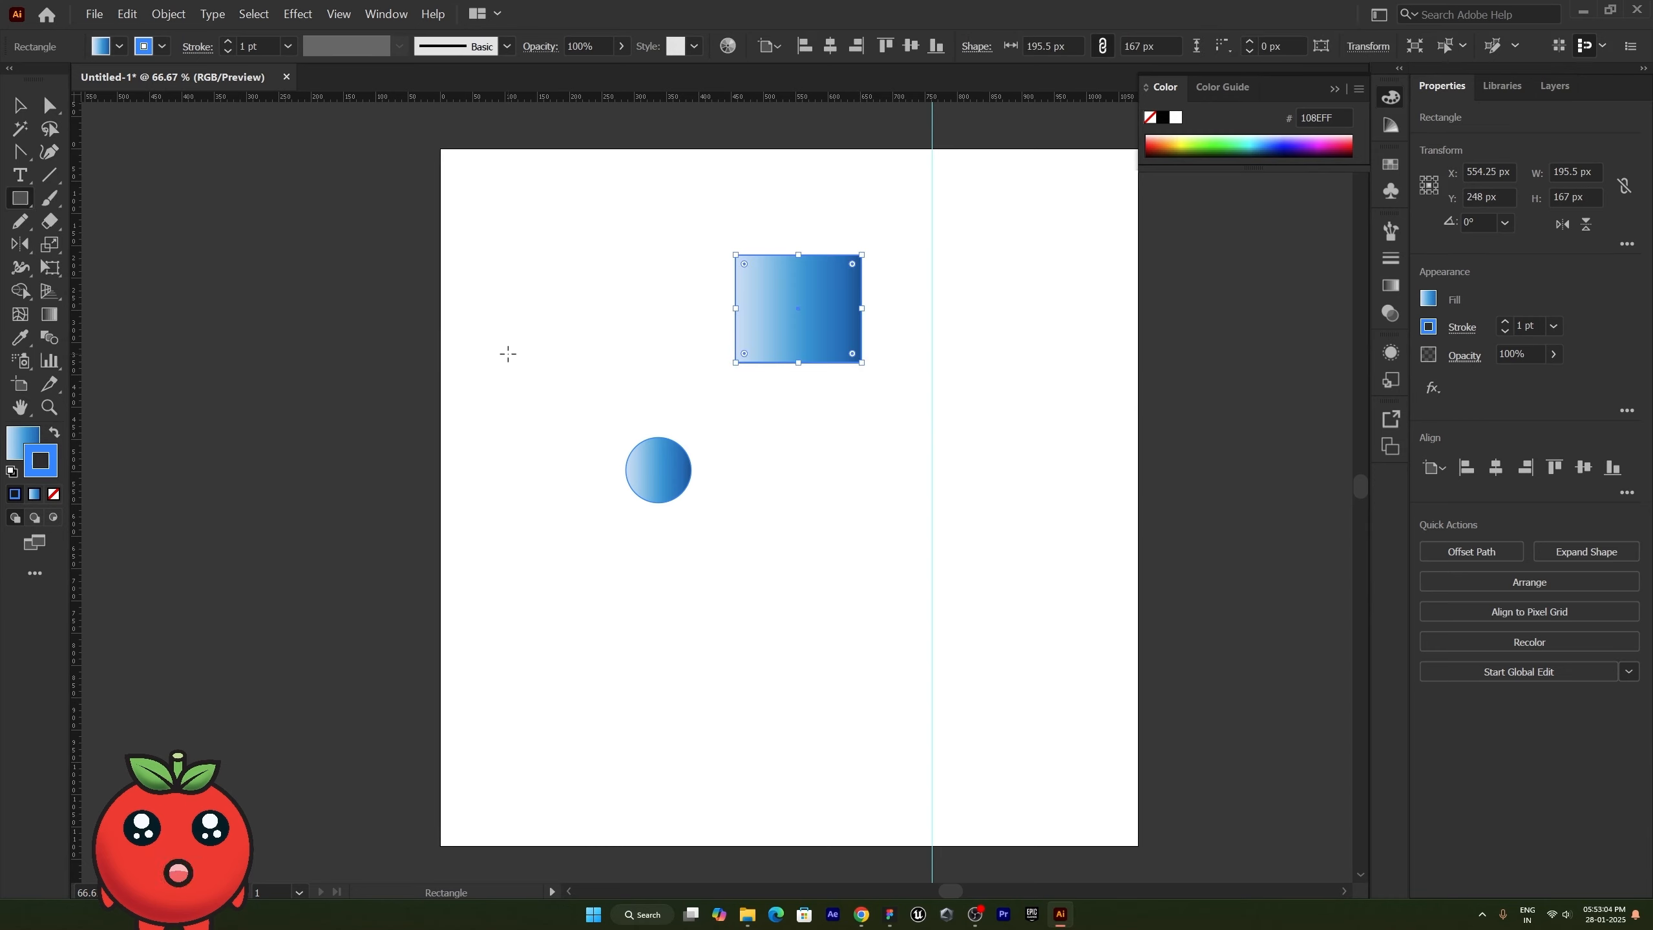
pyautogui.moveTo(494, 236)
pyautogui.mouseDown()
pyautogui.moveTo(609, 355)
pyautogui.moveTo(591, 306)
pyautogui.moveTo(627, 362)
pyautogui.moveTo(539, 414)
pyautogui.moveTo(521, 306)
pyautogui.moveTo(485, 314)
pyautogui.moveTo(554, 318)
pyautogui.moveTo(534, 314)
pyautogui.mouseUp()
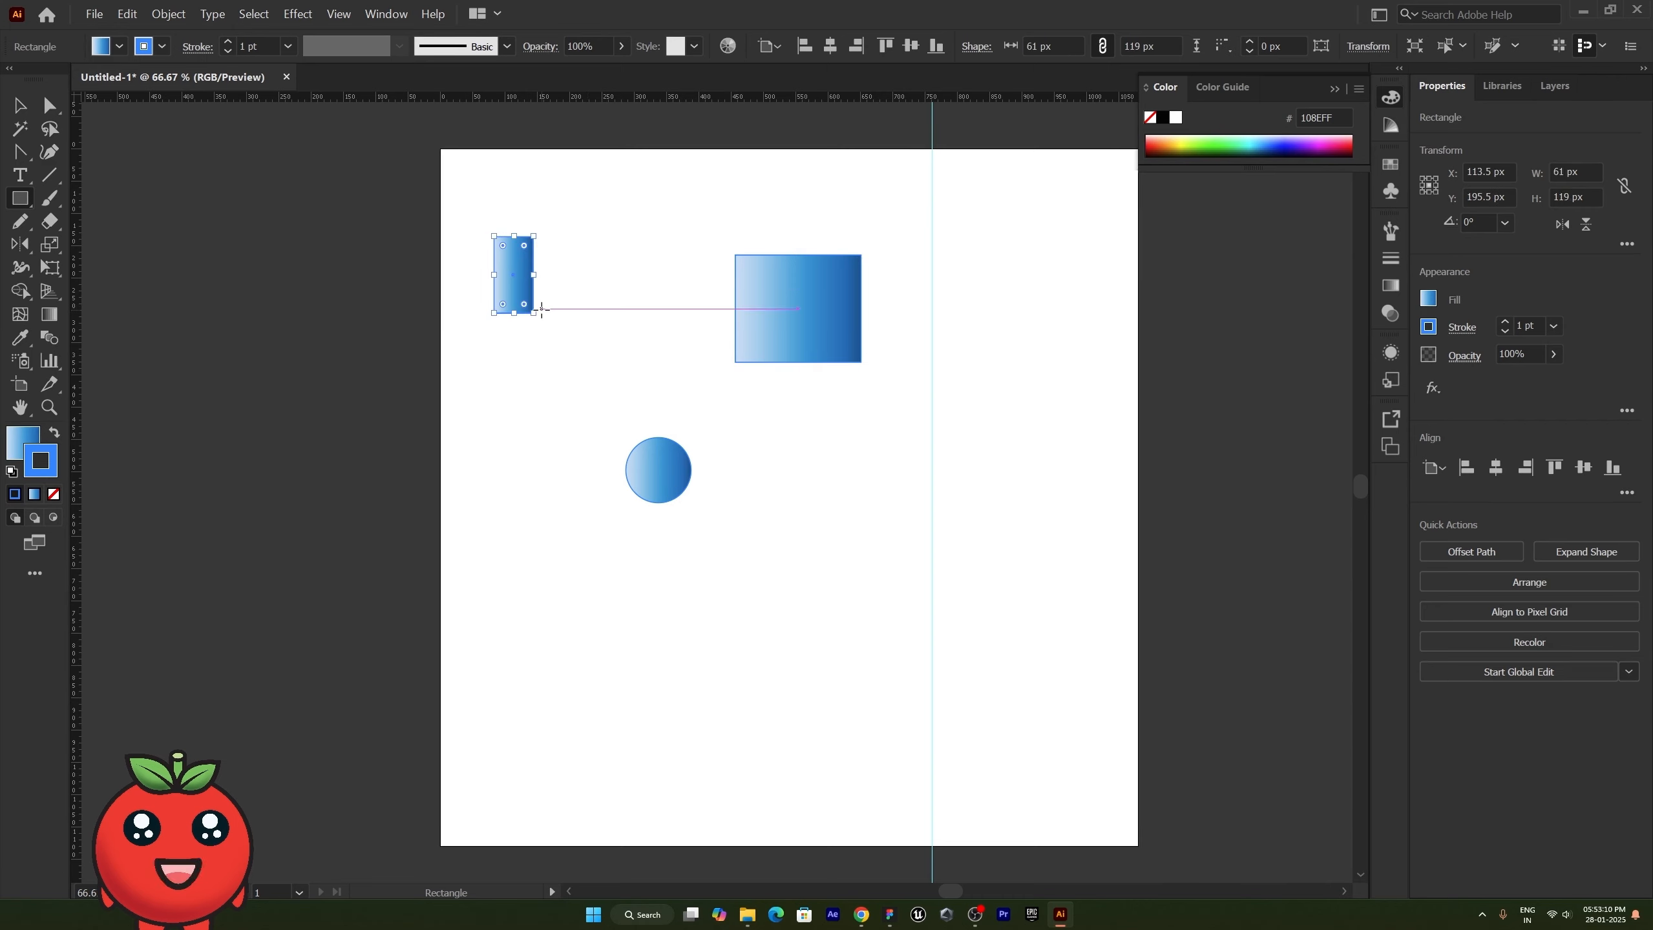
pyautogui.press('Delete')
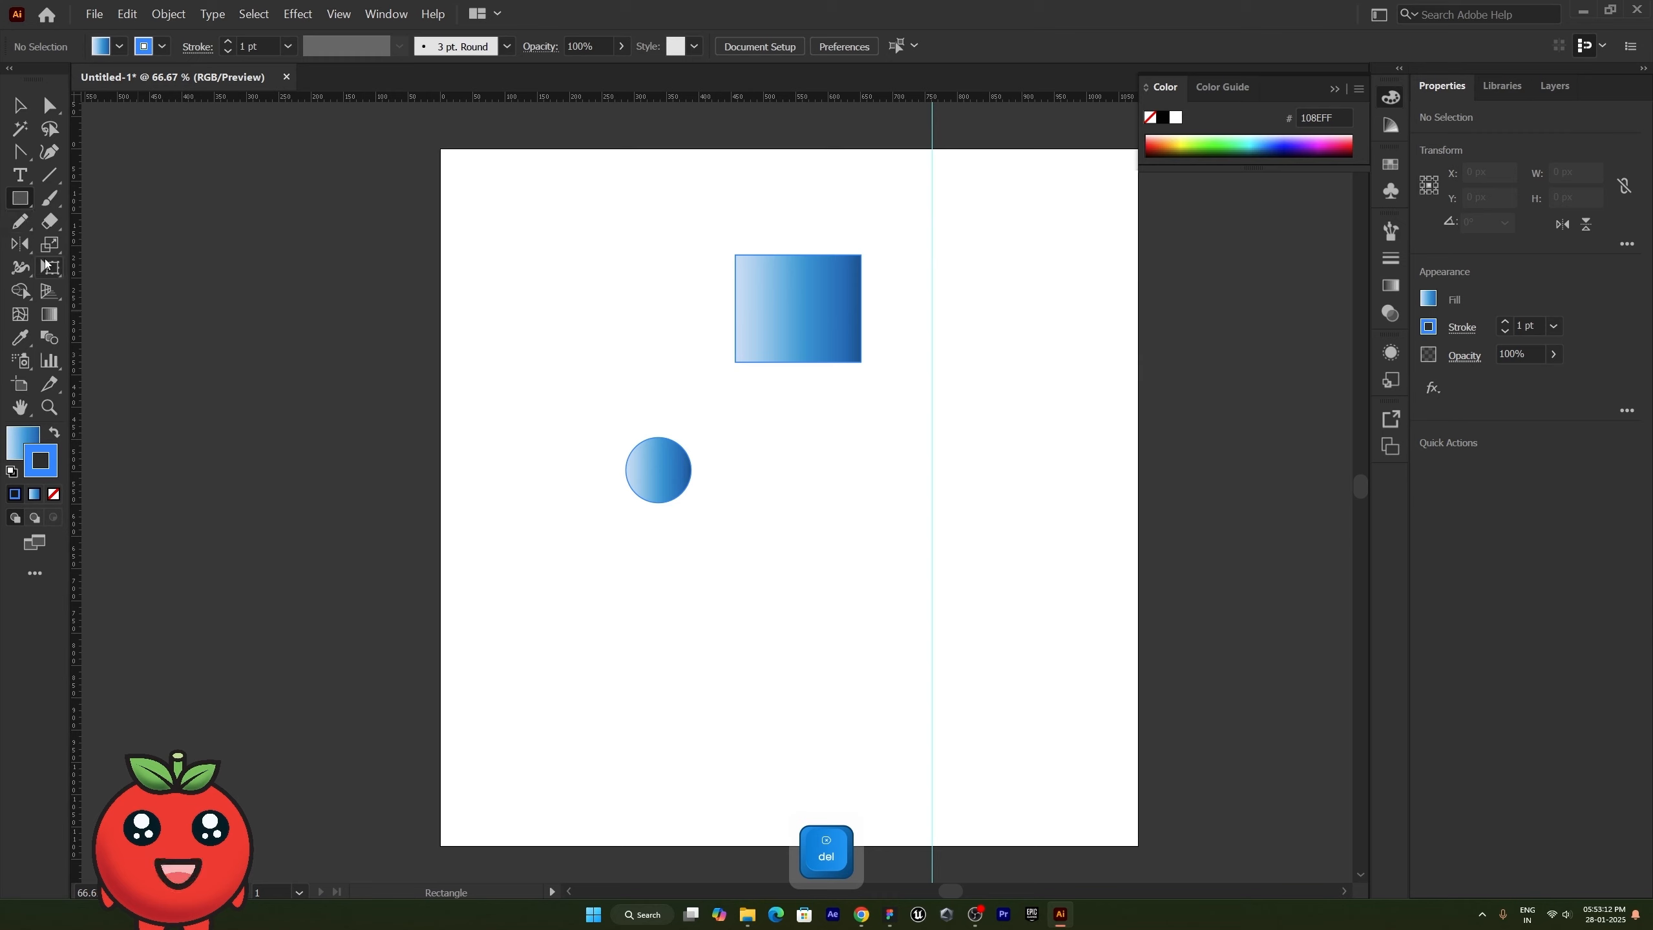
# Step: Try stretching the circle with the Scale tool to about 184 px tall and sideways, and undo the scaling
pyautogui.moveTo(50, 252); pyautogui.dragTo(110, 243)
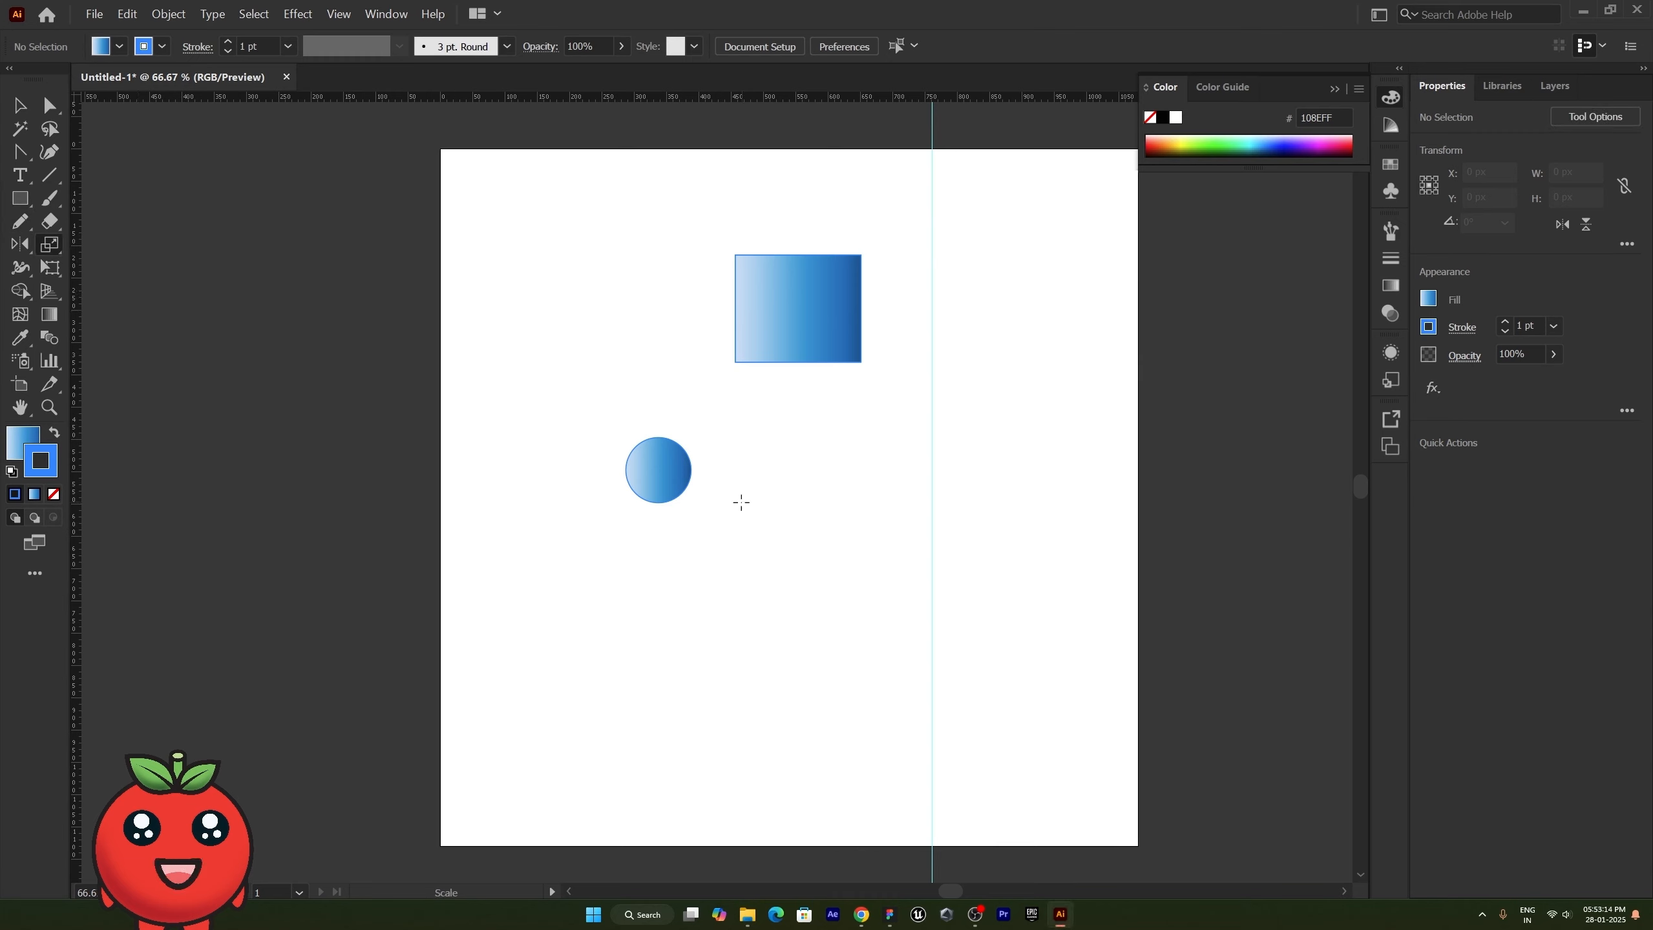
pyautogui.keyDown('ctrl'); pyautogui.click(649, 486); pyautogui.keyUp('ctrl')
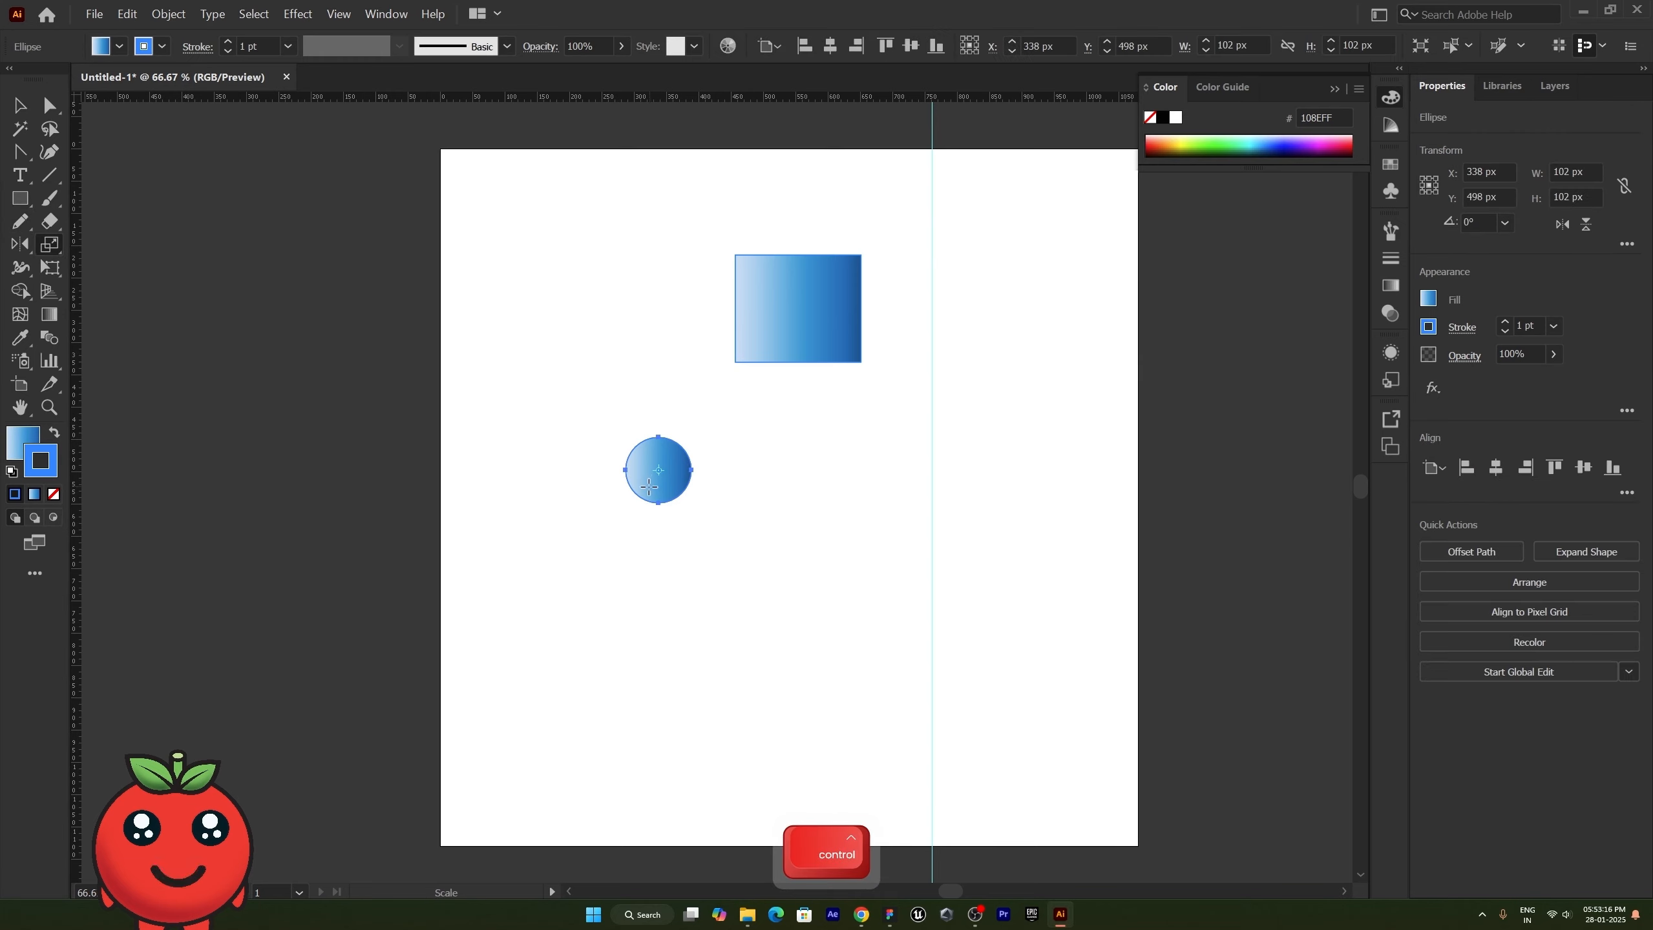
pyautogui.moveTo(661, 495); pyautogui.dragTo(659, 528)
pyautogui.moveTo(696, 470); pyautogui.dragTo(748, 491)
pyautogui.hotkey('ctrl', 'z')
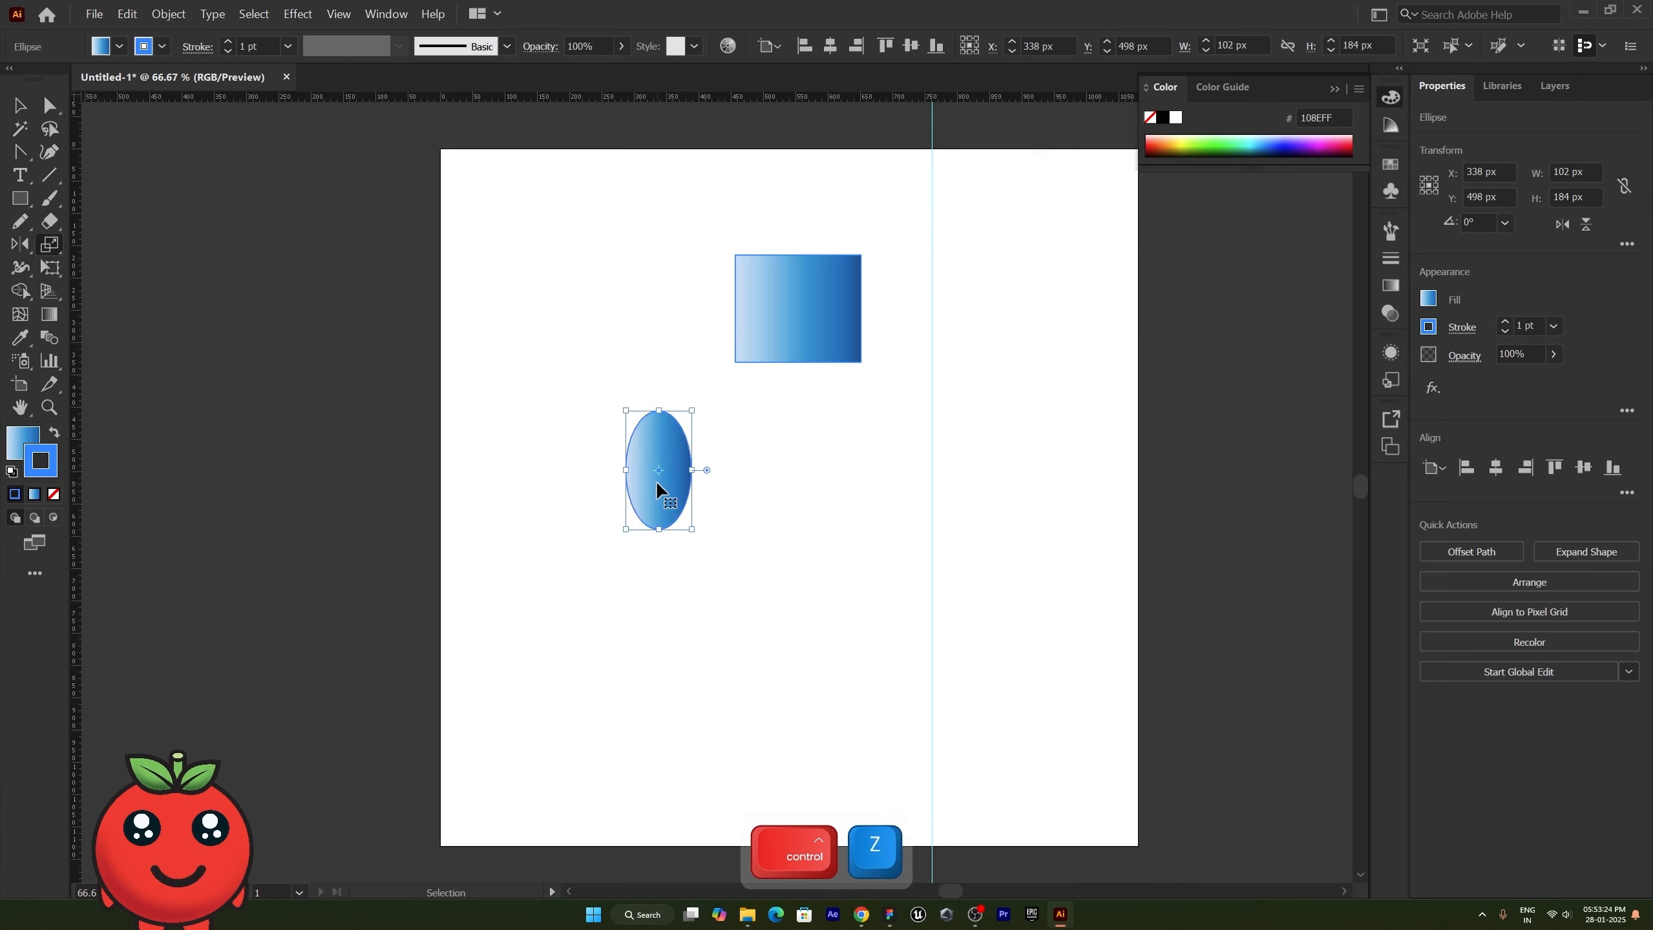
pyautogui.hotkey('ctrl', 'z')
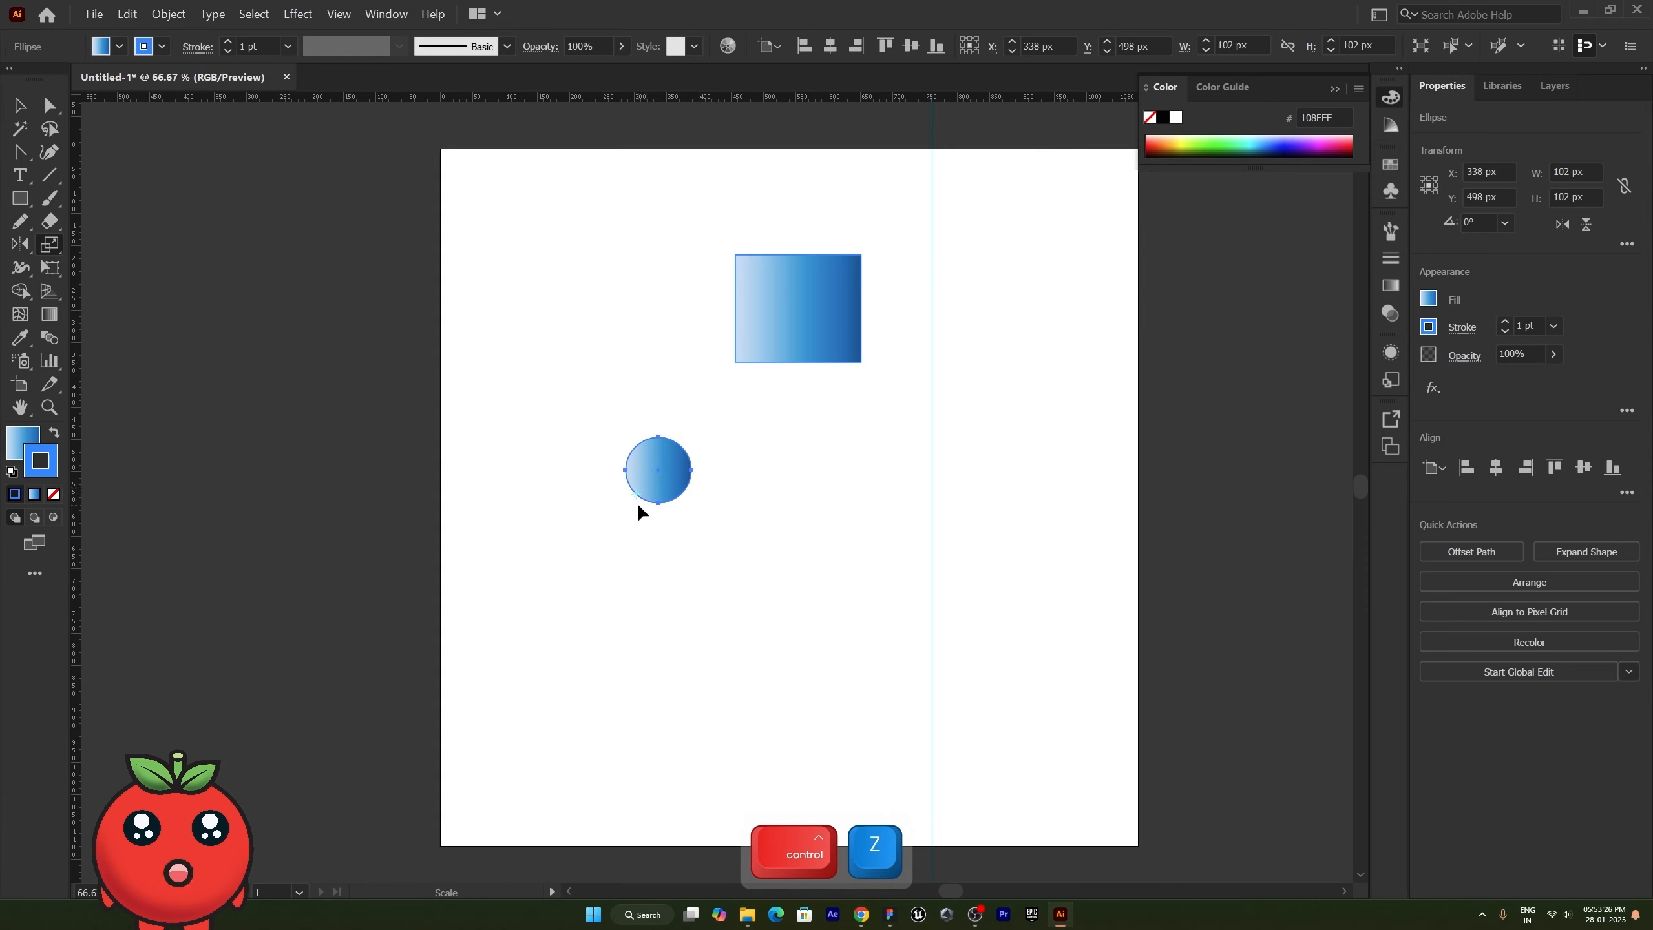
# Step: Scale the circle proportionally to about 451 × 451 px with the Scale tool, and group it with the rectangle
pyautogui.moveTo(690, 469); pyautogui.dragTo(851, 401)
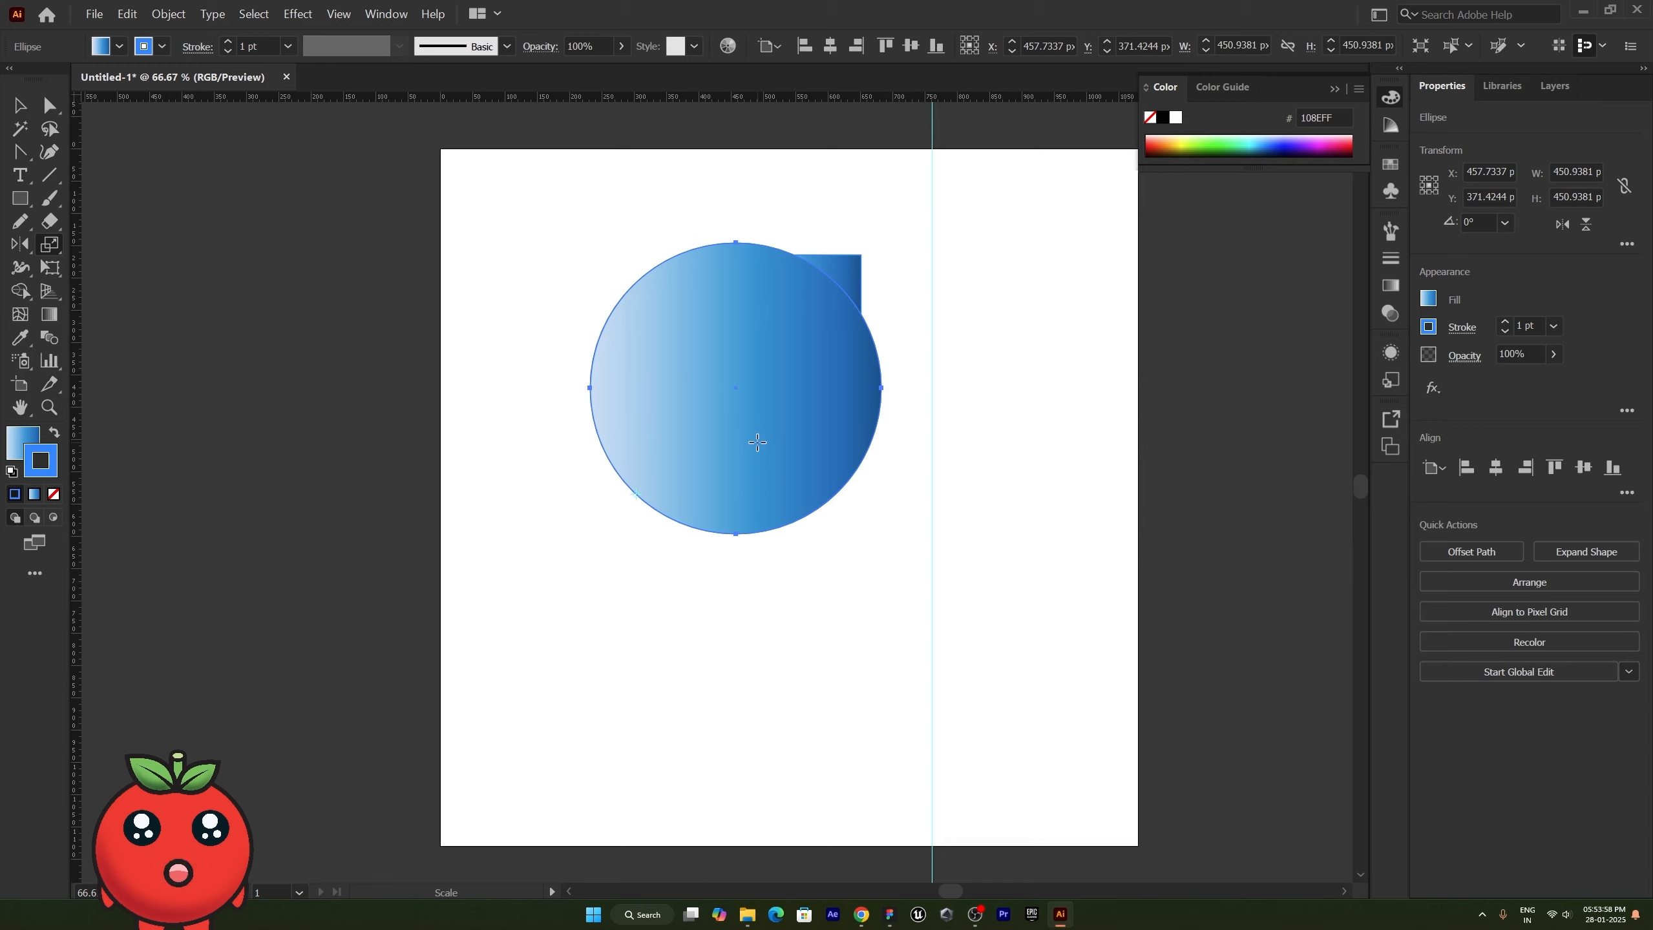
pyautogui.press('v')
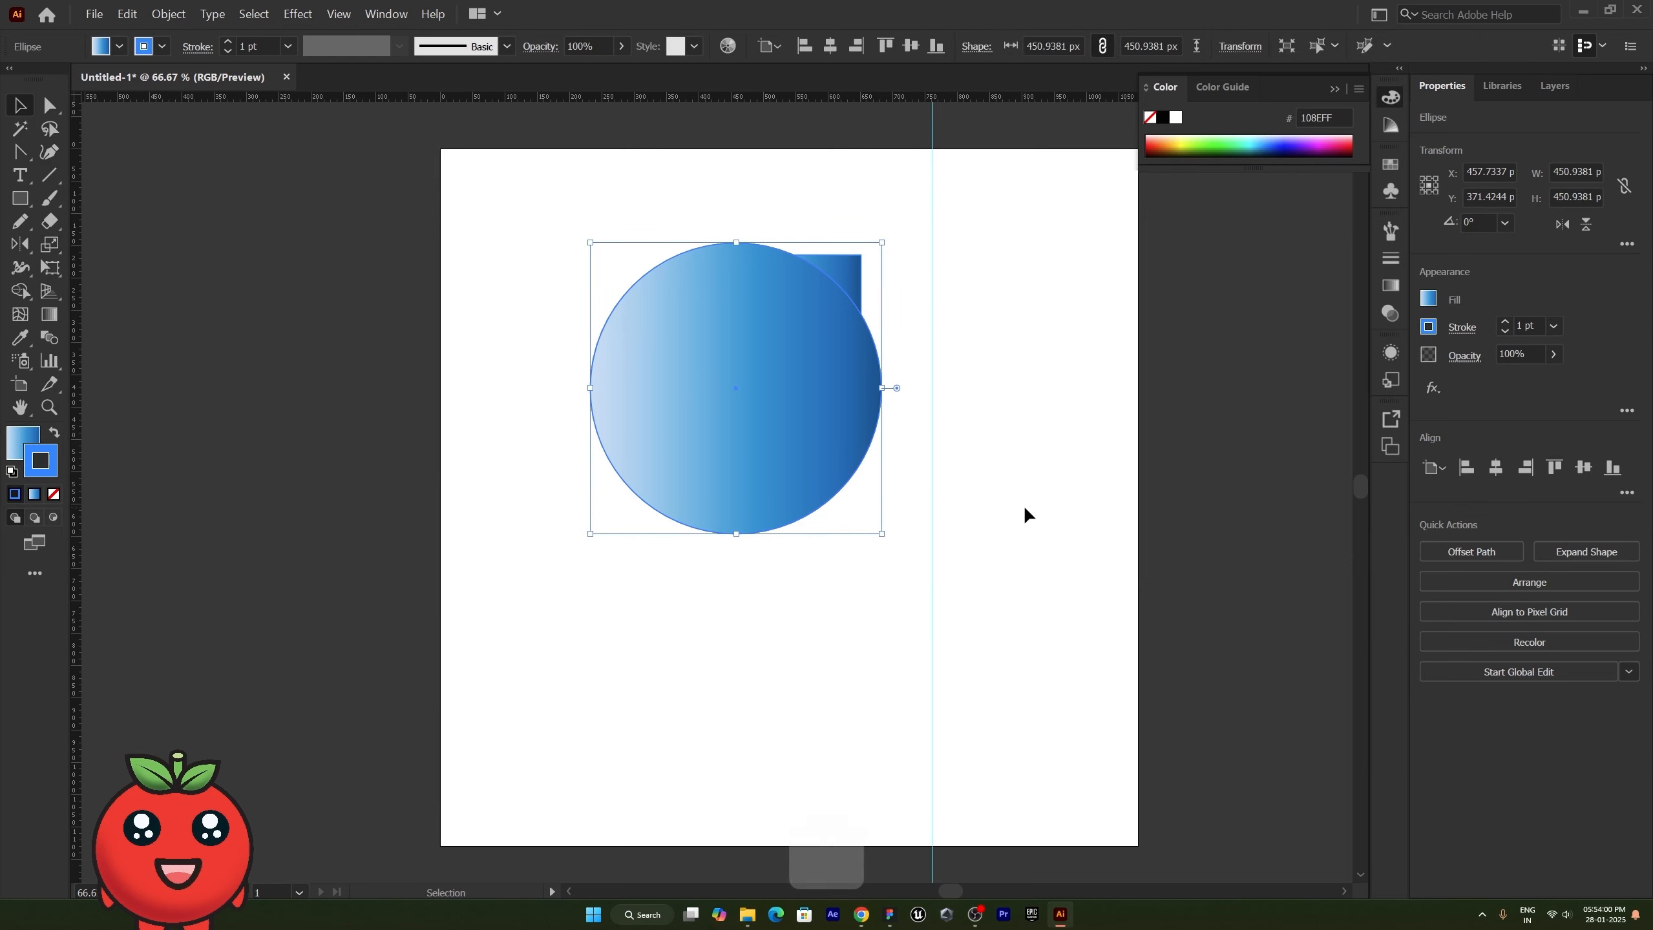
pyautogui.moveTo(870, 584); pyautogui.dragTo(611, 209)
pyautogui.hotkey('ctrl', 'g')
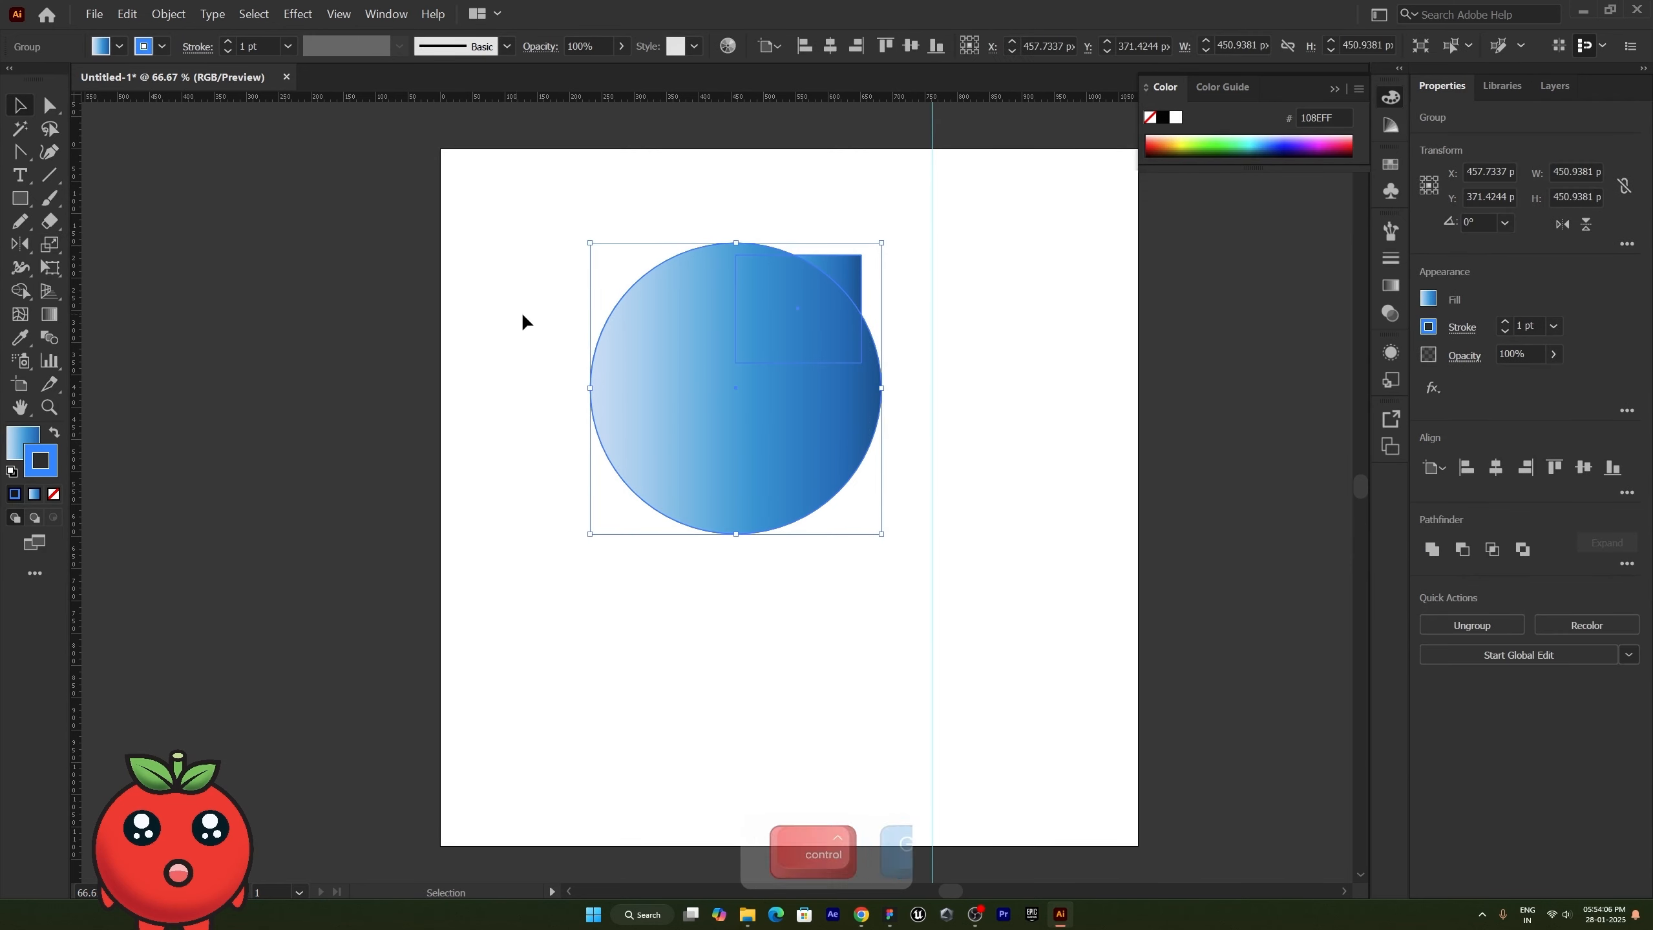
# Step: Try scaling the circle-and-rectangle group wider and flatter with the Scale tool, and undo the scaling
pyautogui.click(46, 248)
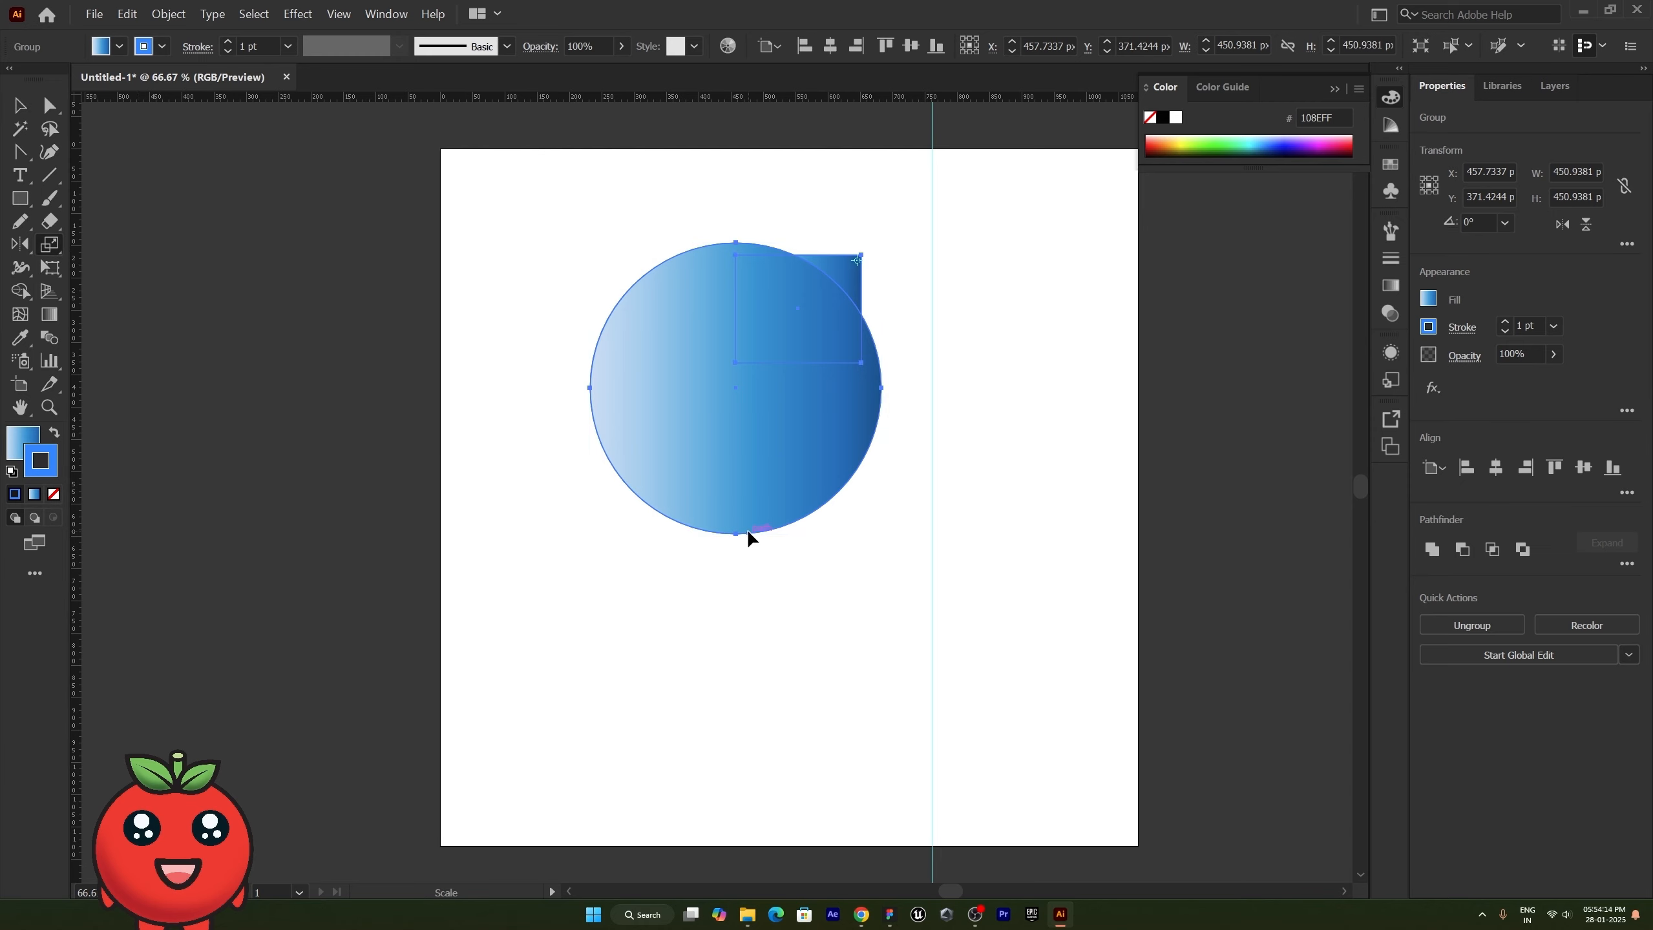
pyautogui.moveTo(733, 529); pyautogui.dragTo(701, 500)
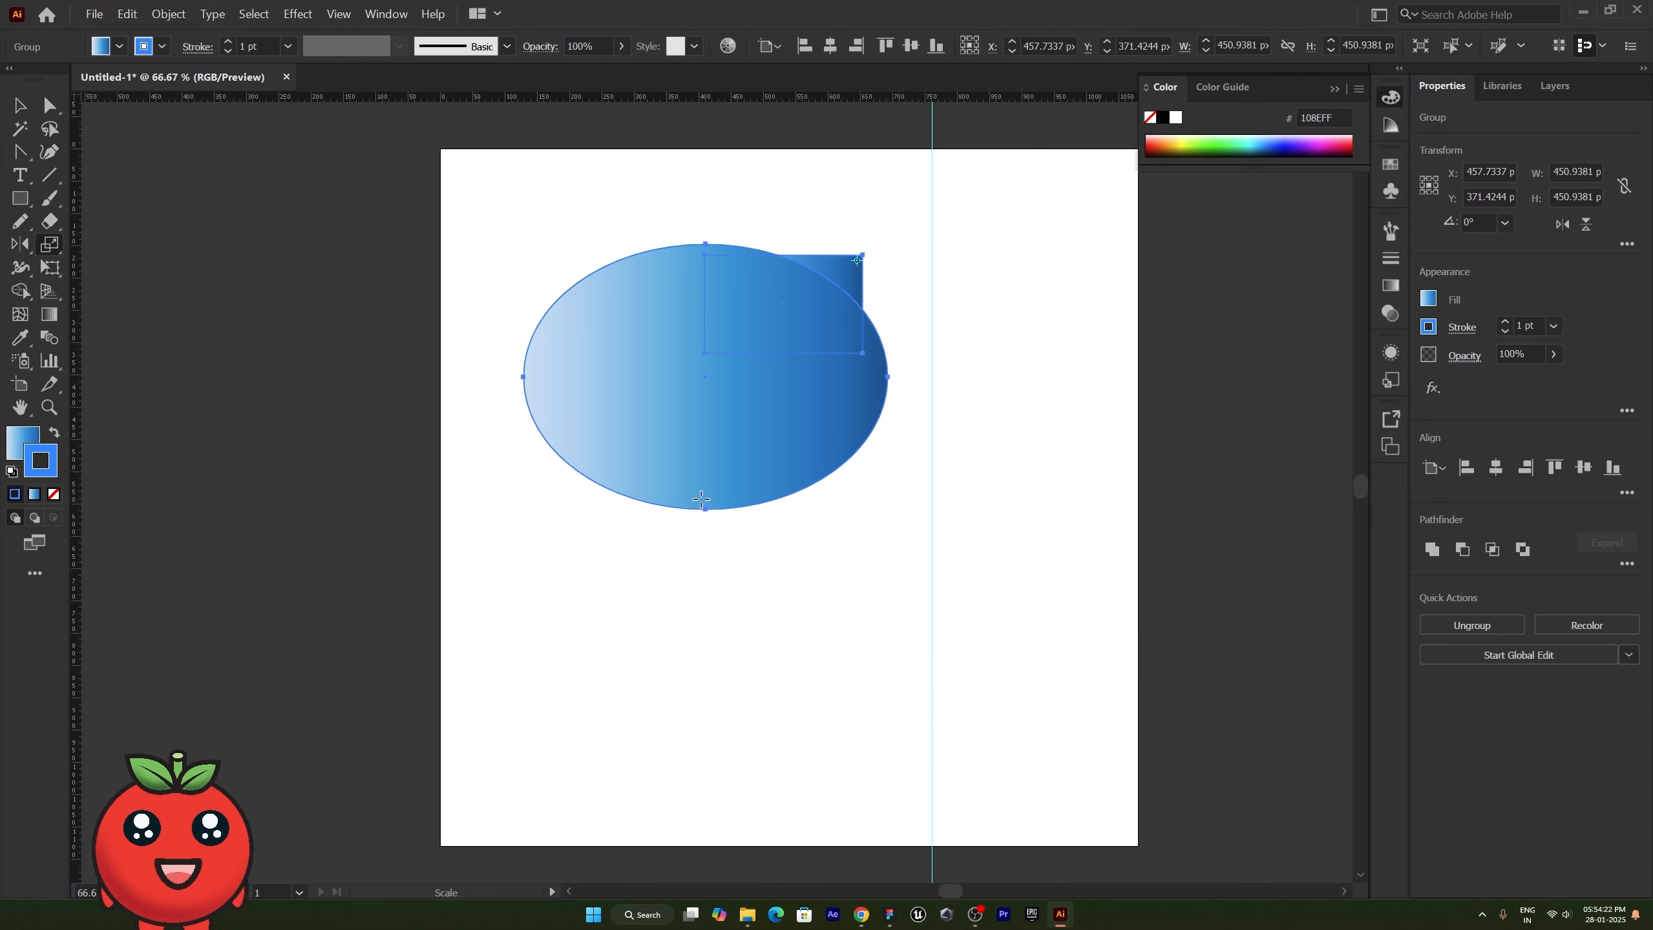
pyautogui.hotkey('ctrl', 'z')
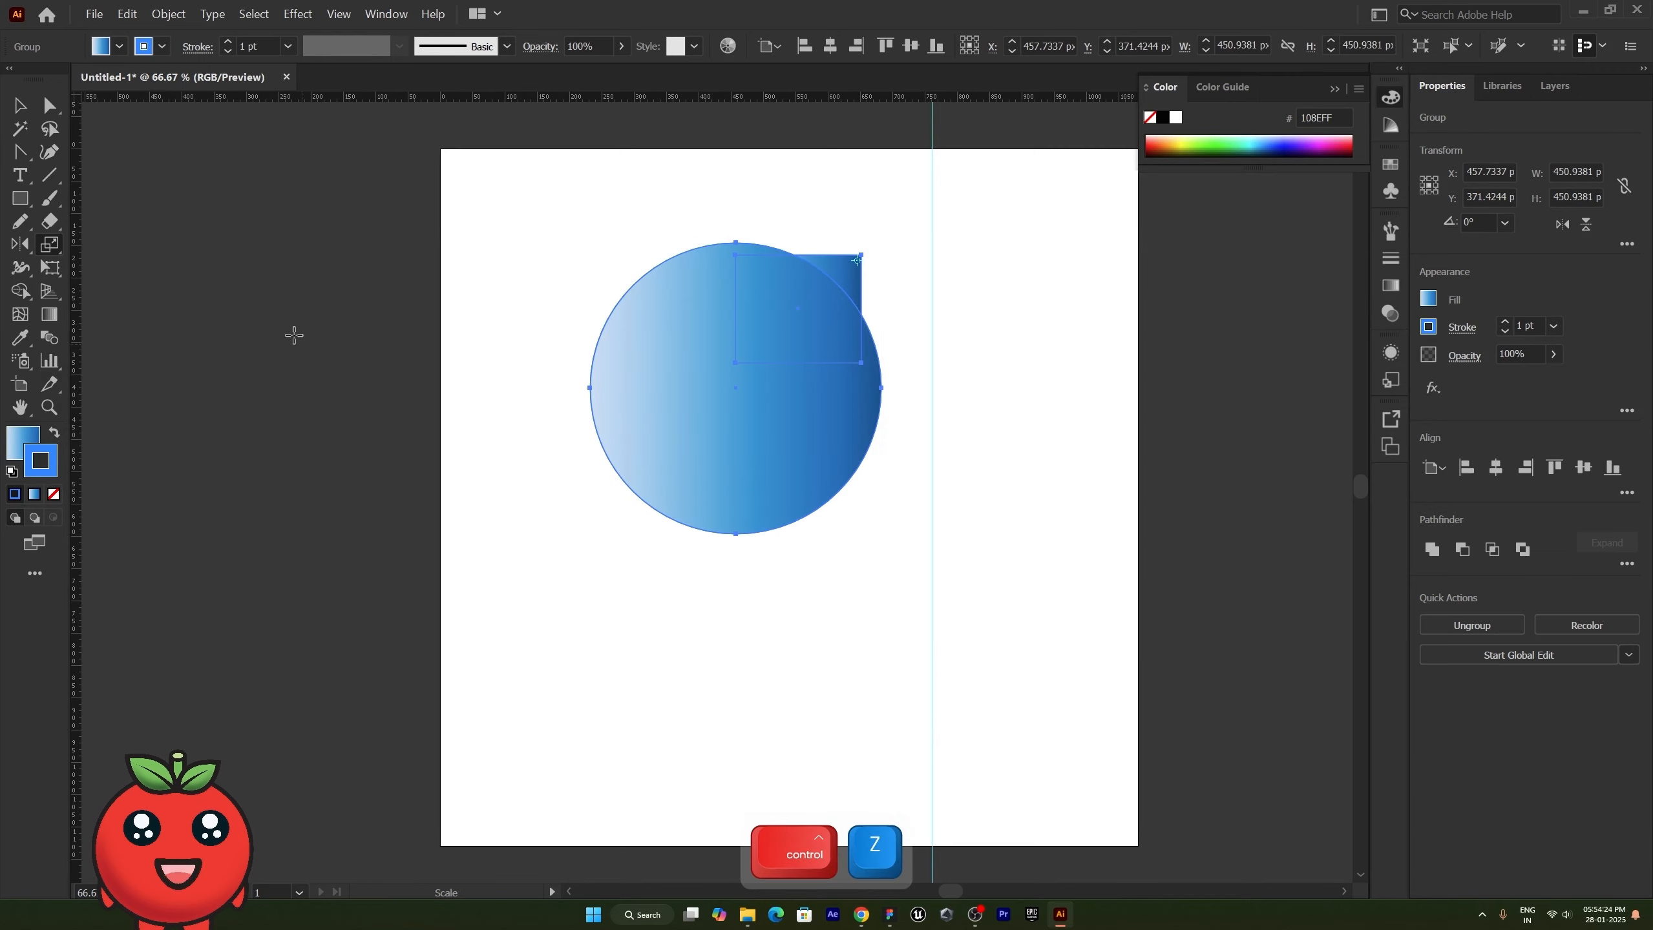
# Step: Ungroup the circle and rectangle, and move the rectangle below the circle to about X 519 px, Y 739 px
pyautogui.rightClick(50, 247)
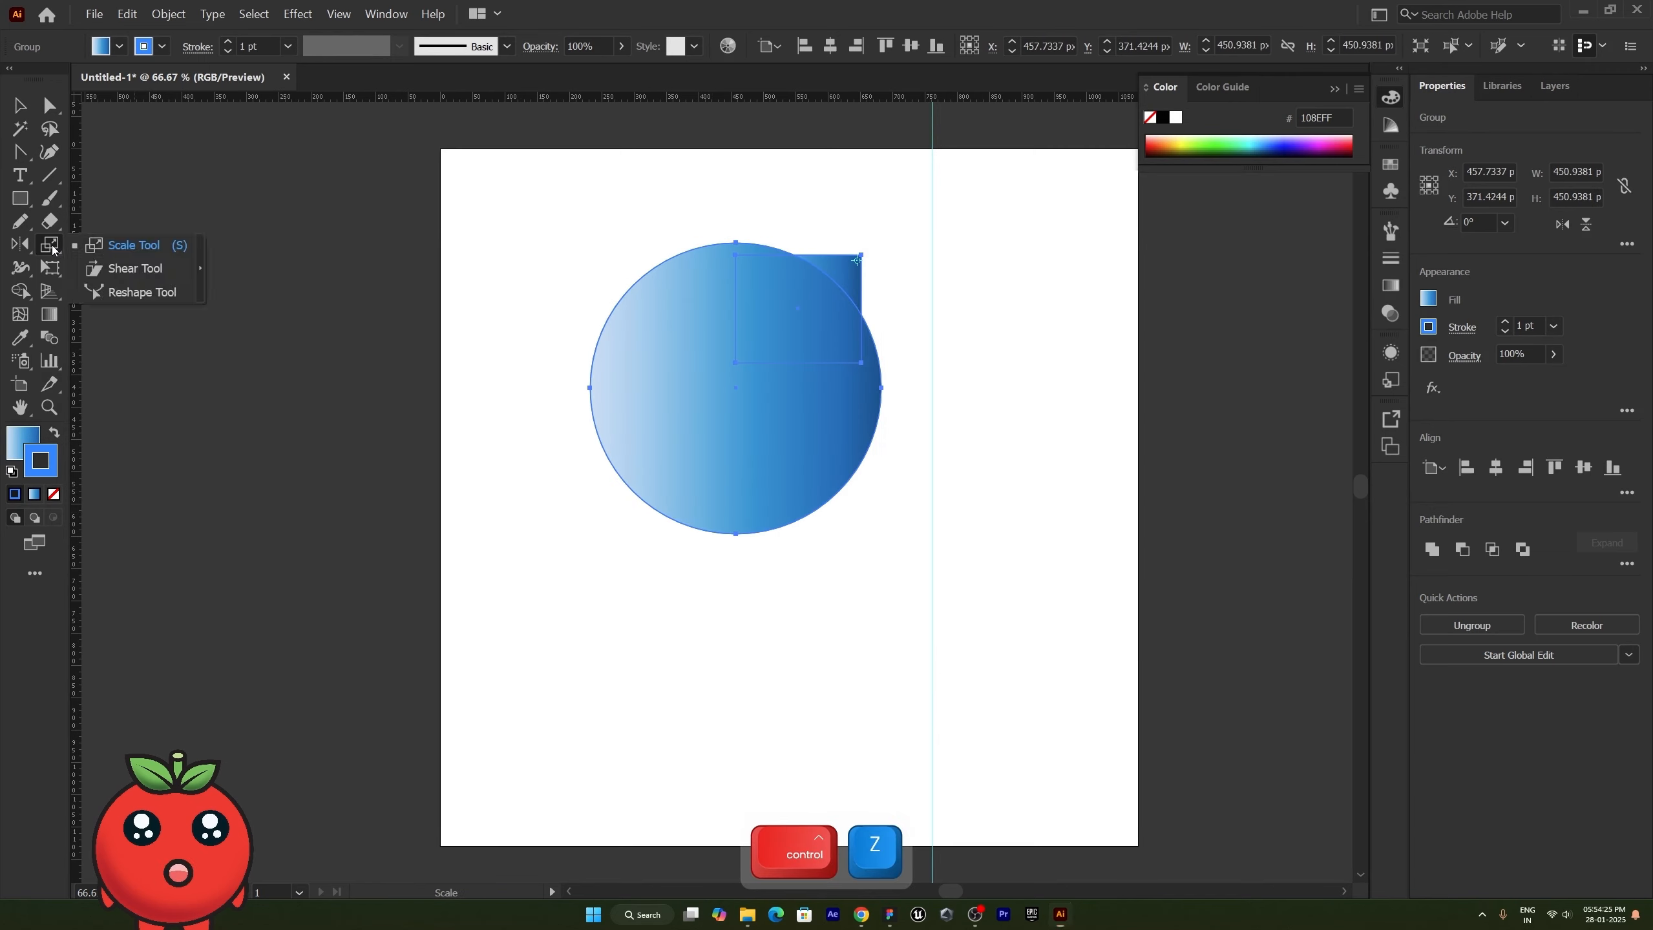
pyautogui.click(136, 268)
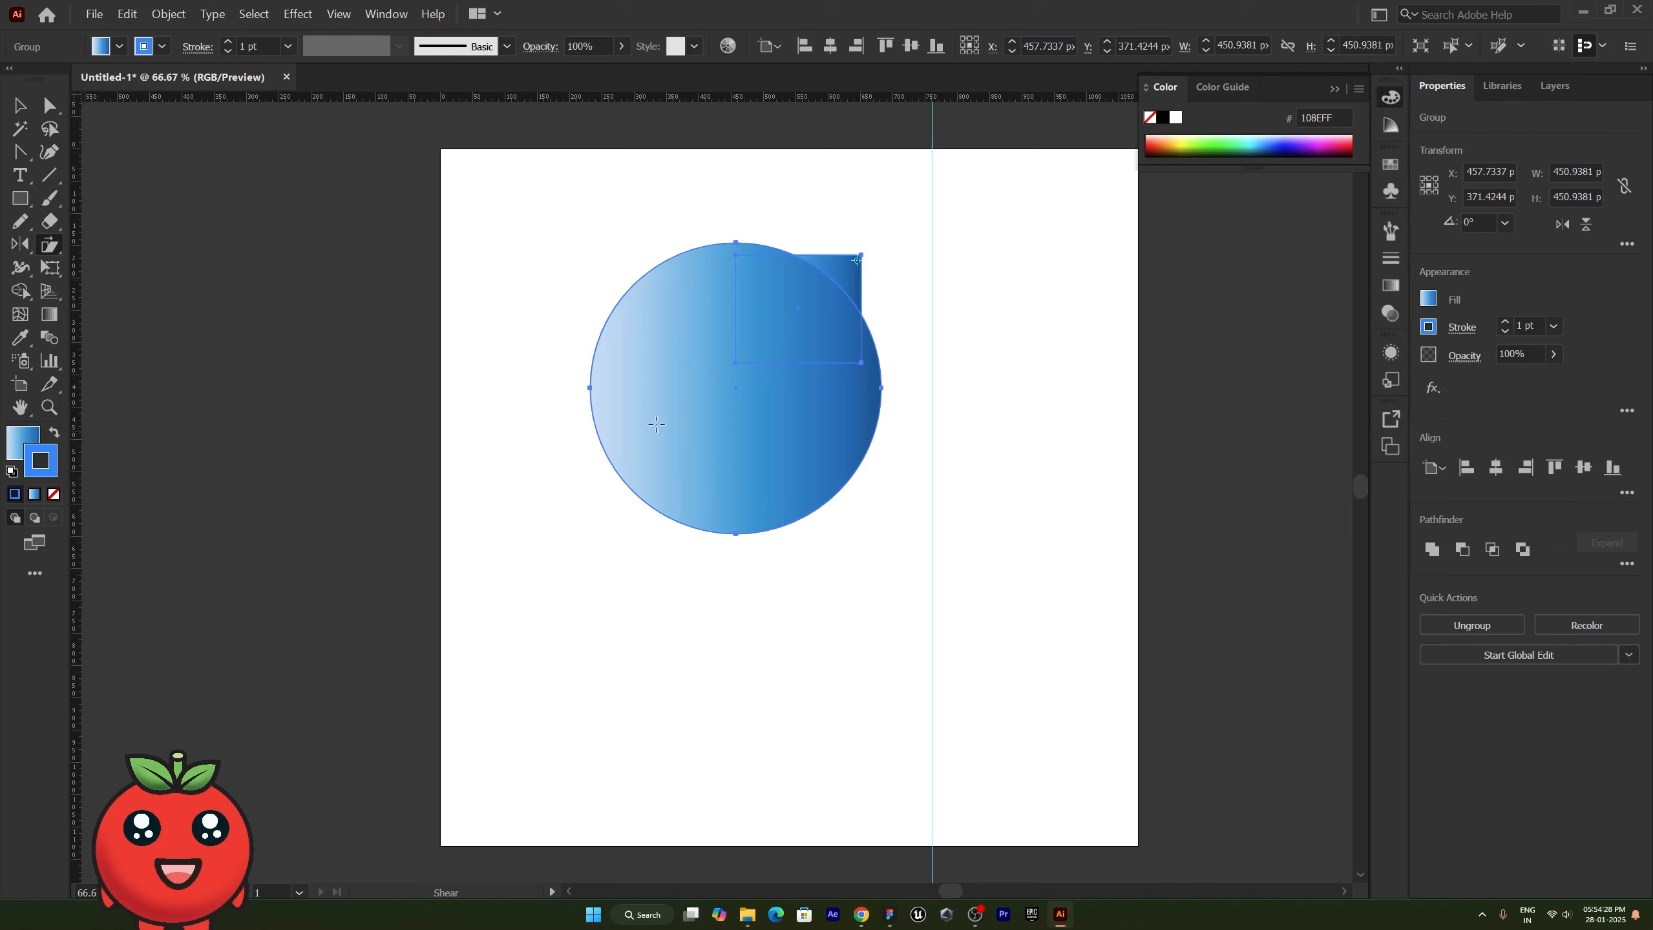
pyautogui.press('ctrl')
pyautogui.rightClick(838, 314)
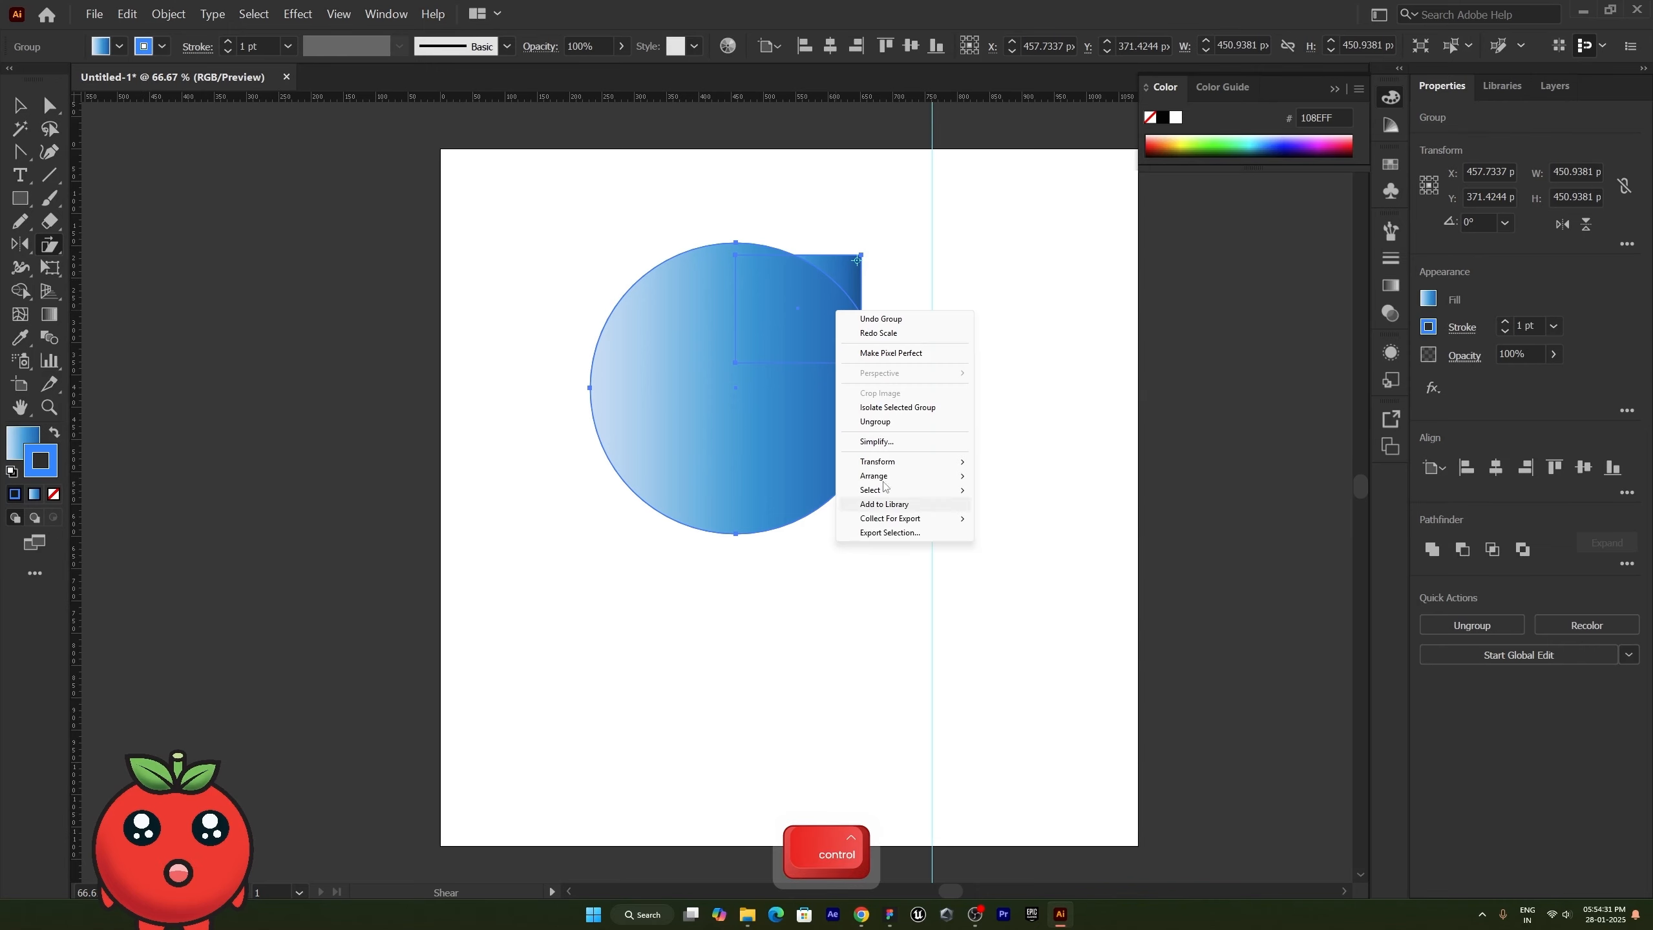
pyautogui.click(880, 422)
pyautogui.press('v')
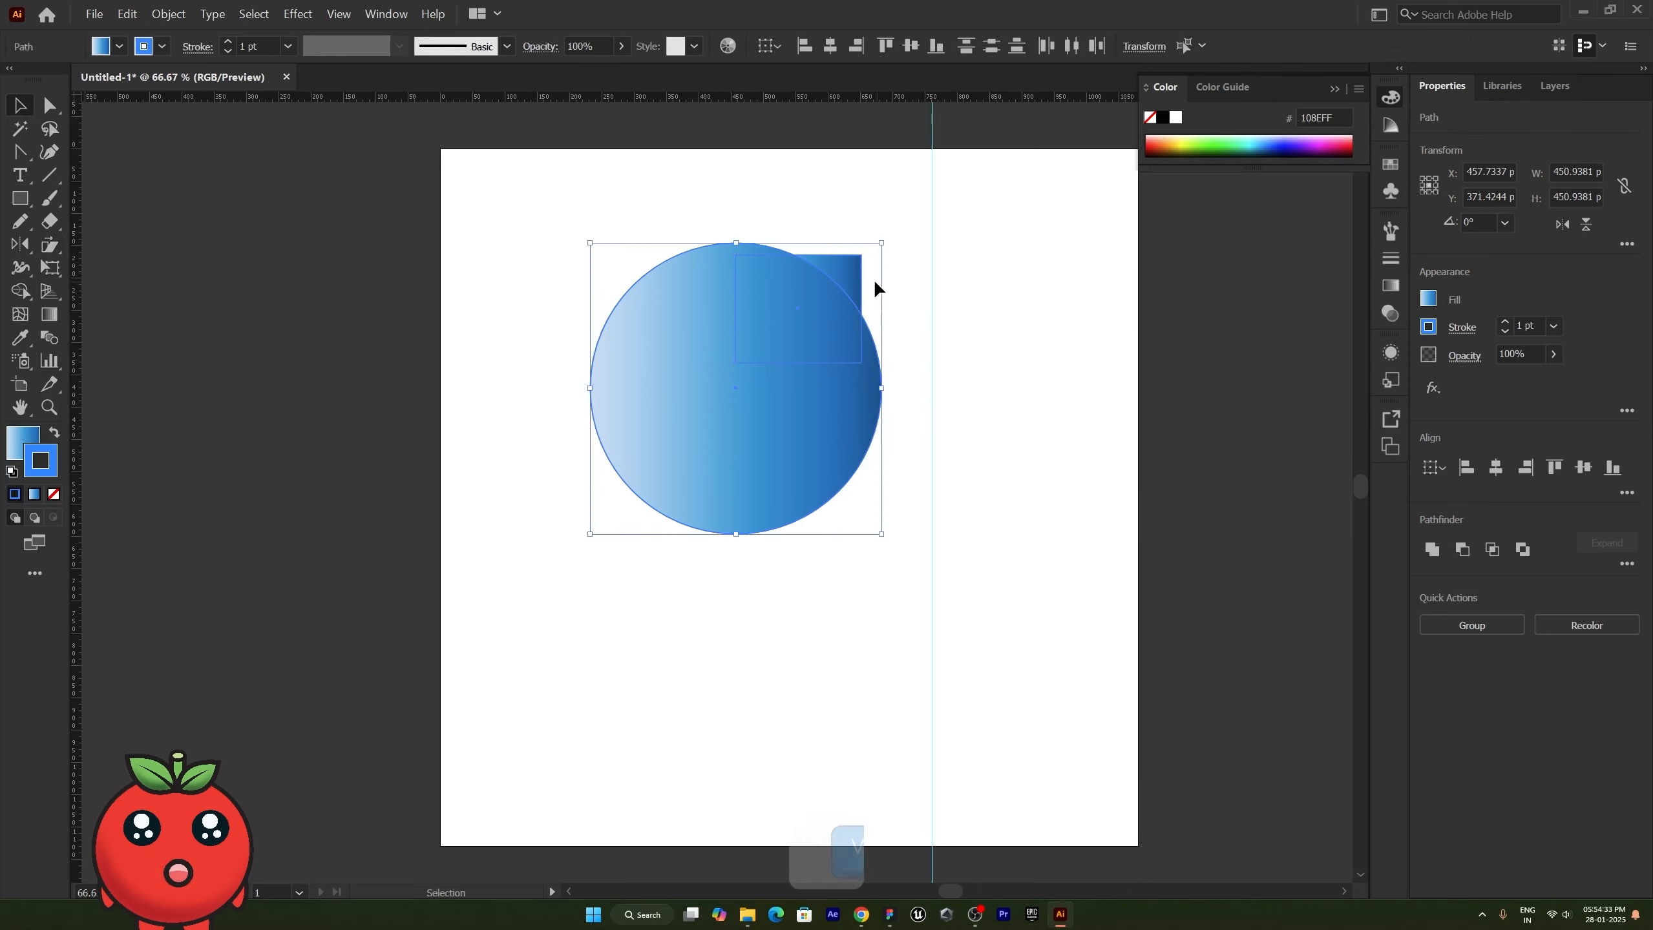
pyautogui.click(857, 286)
pyautogui.moveTo(854, 279); pyautogui.dragTo(832, 597)
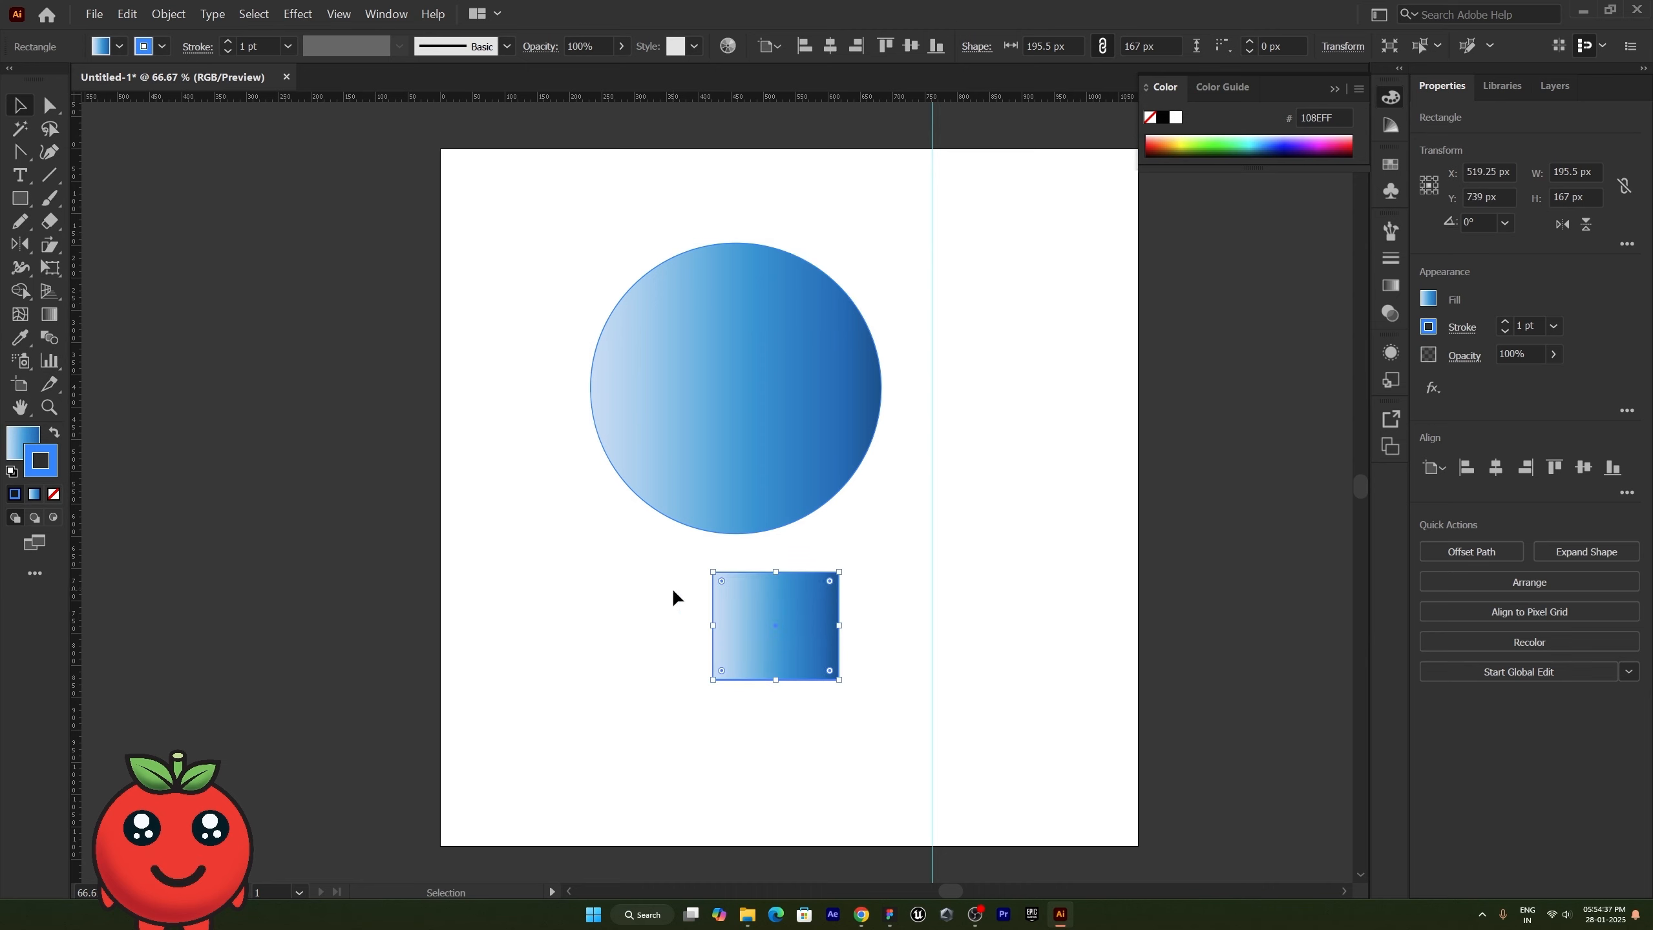
# Step: Shear the rectangle below the circle into a flat, wide diamond of about 550 × 117 px
pyautogui.click(49, 253)
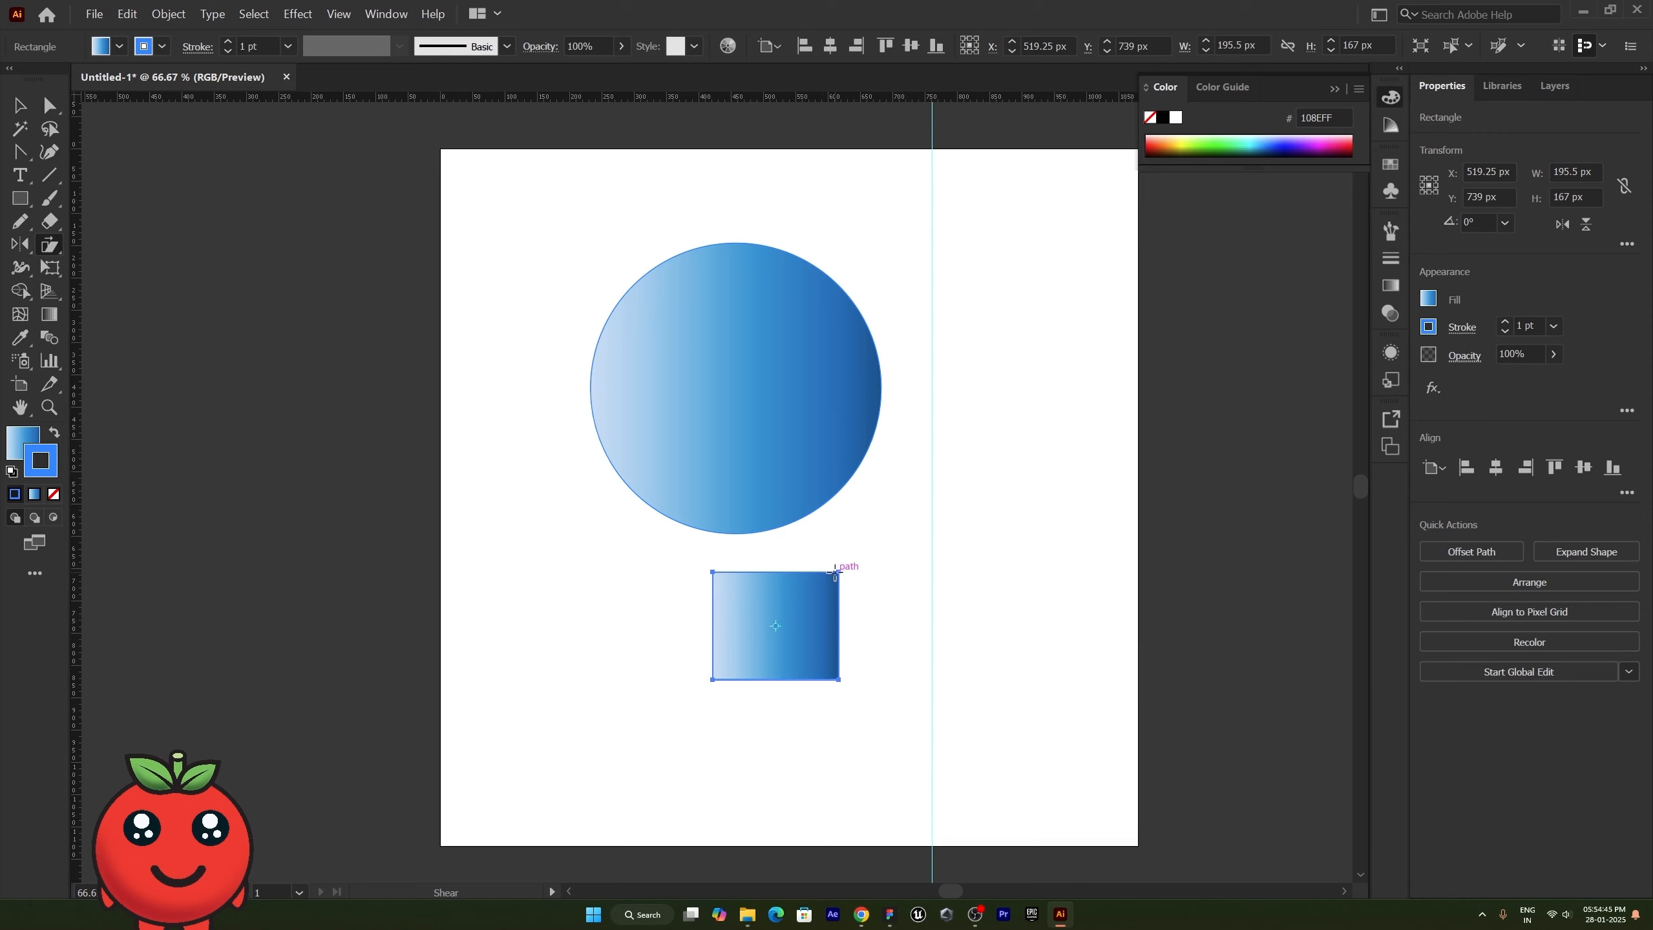
pyautogui.moveTo(838, 571); pyautogui.dragTo(882, 579)
pyautogui.moveTo(844, 571); pyautogui.dragTo(782, 593)
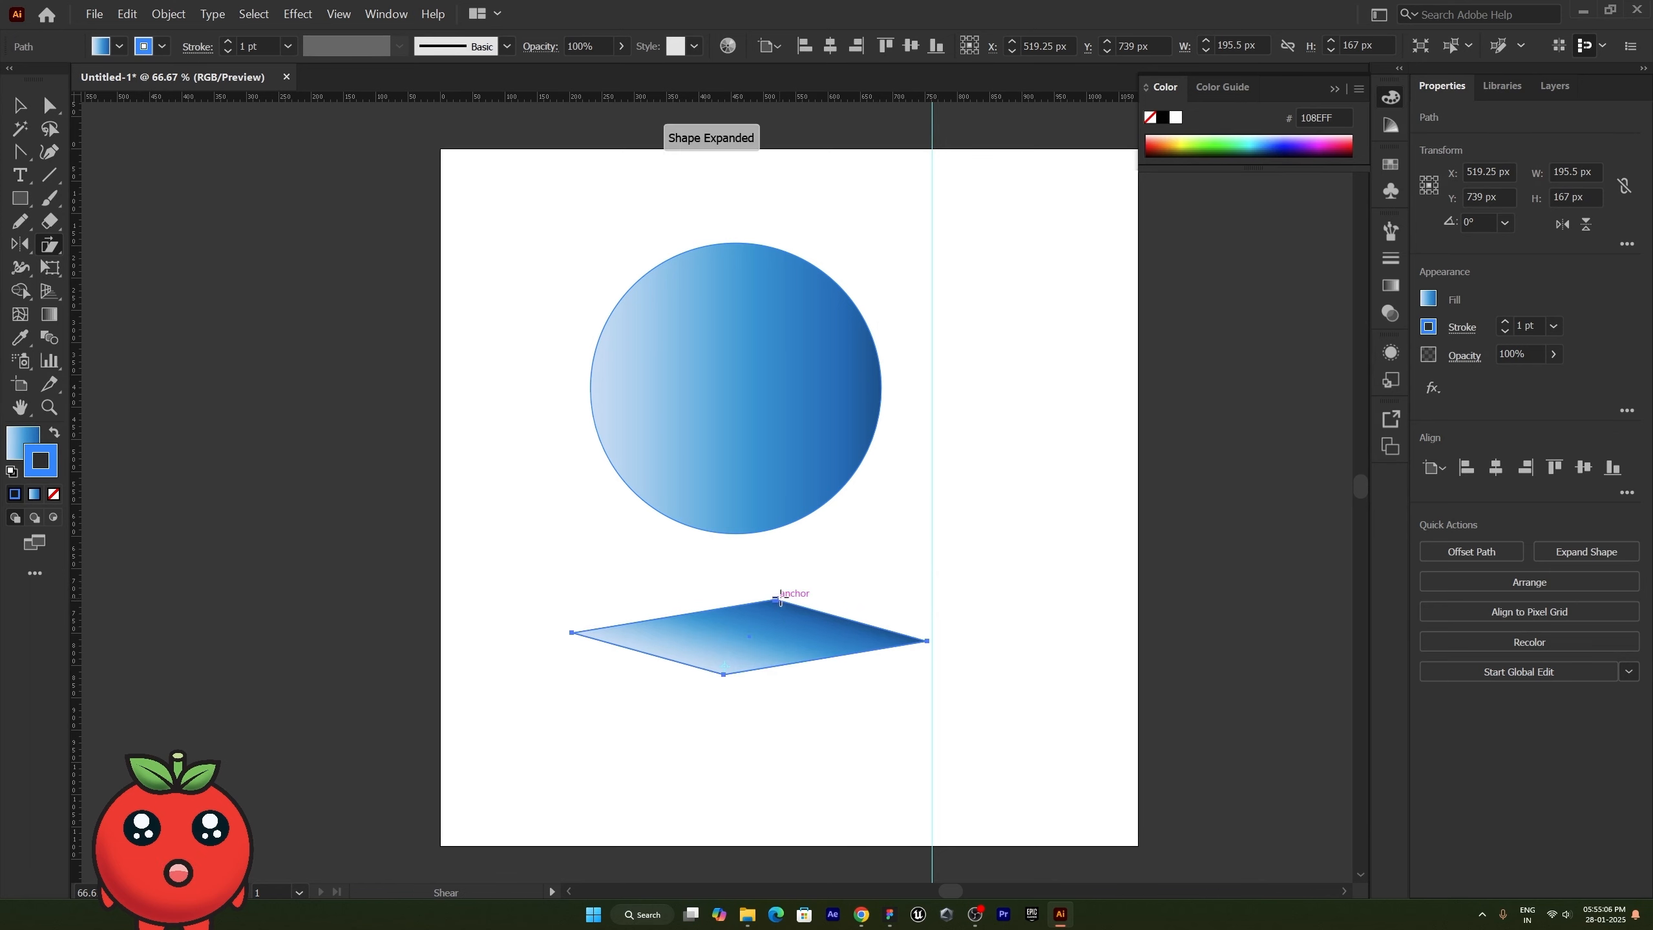
# Step: Shear the circle into a slanted ellipse of about 654 × 404 px and delete it
pyautogui.keyDown('ctrl'); pyautogui.click(746, 436); pyautogui.keyUp('ctrl')
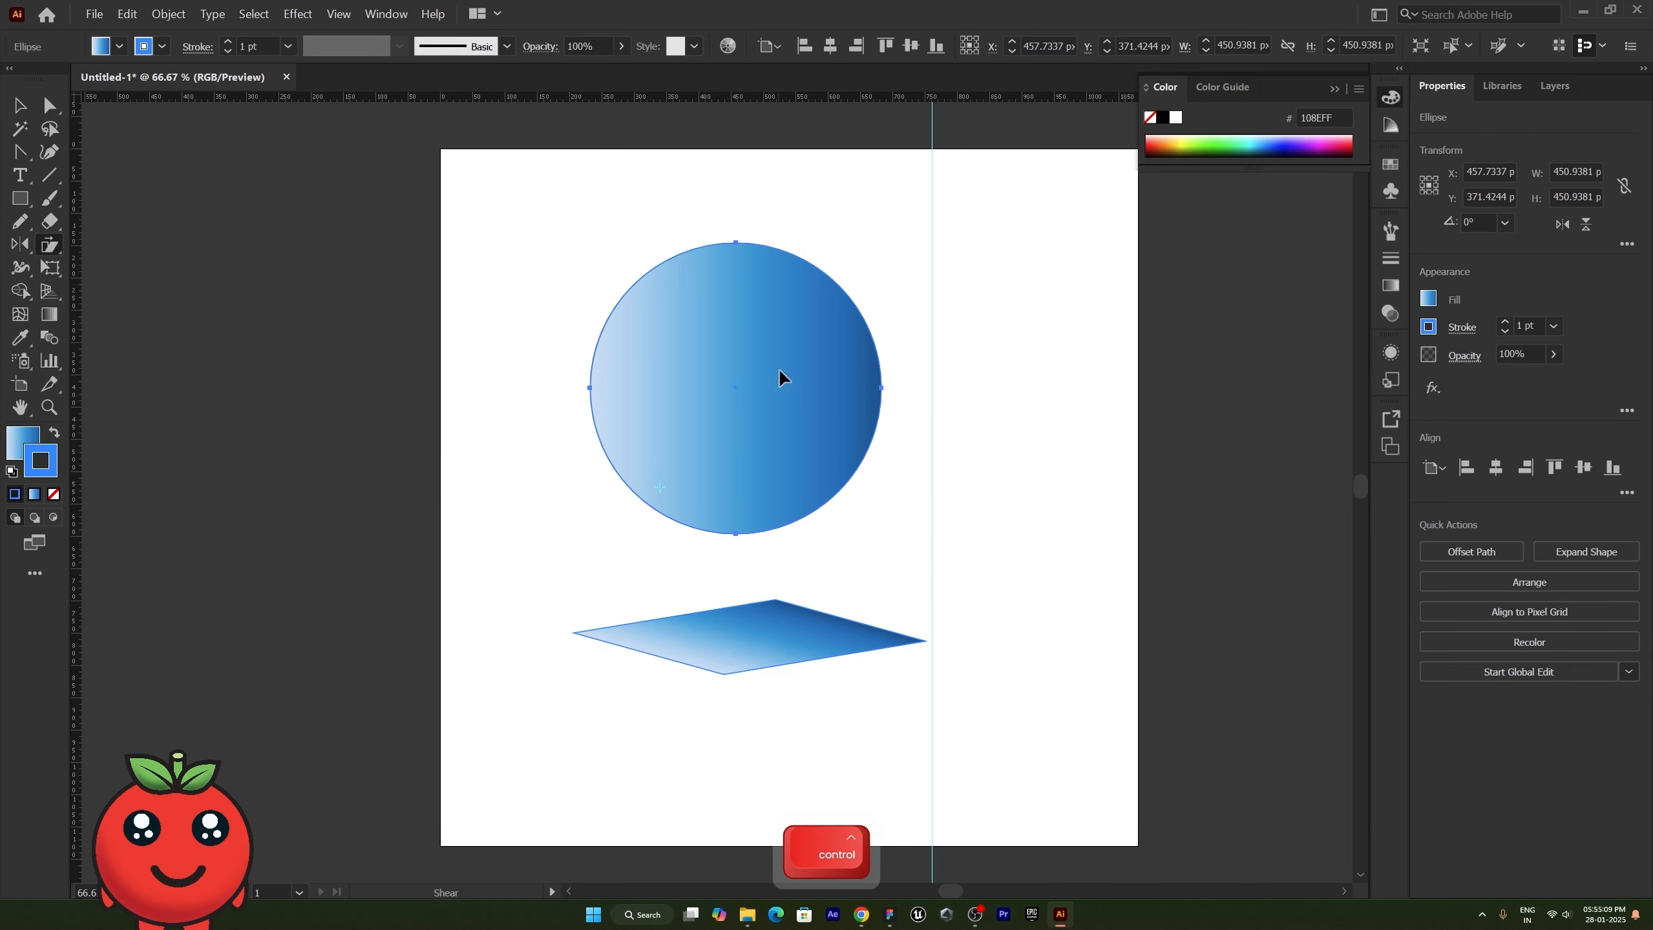
pyautogui.moveTo(736, 239); pyautogui.dragTo(833, 397)
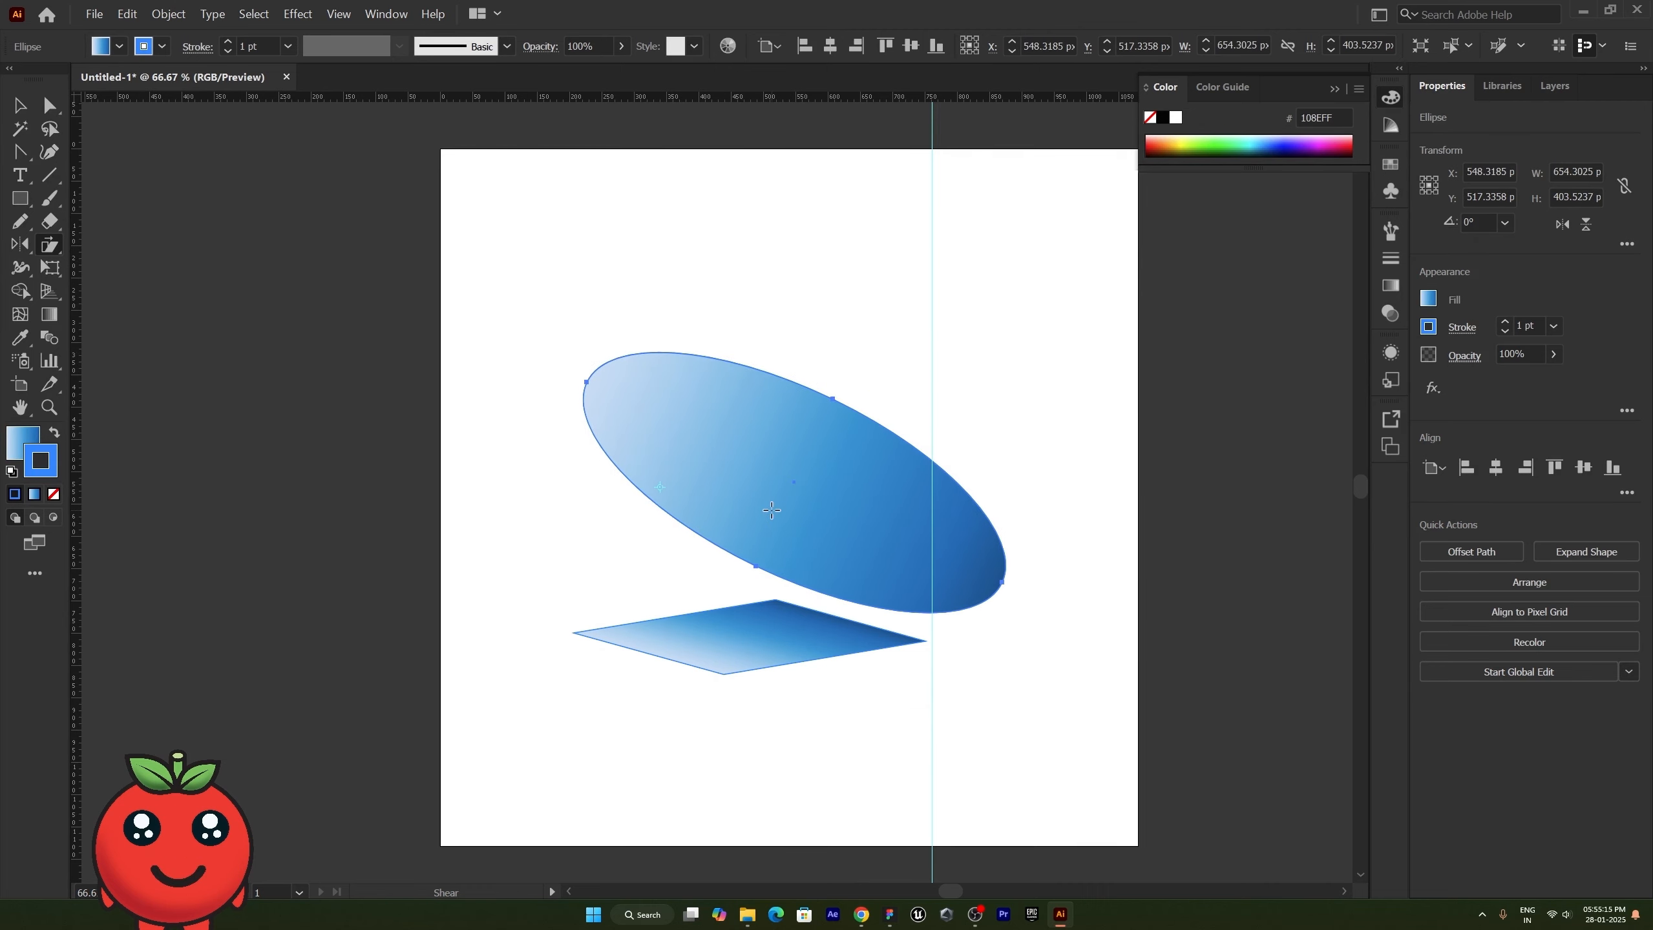
pyautogui.press('Delete')
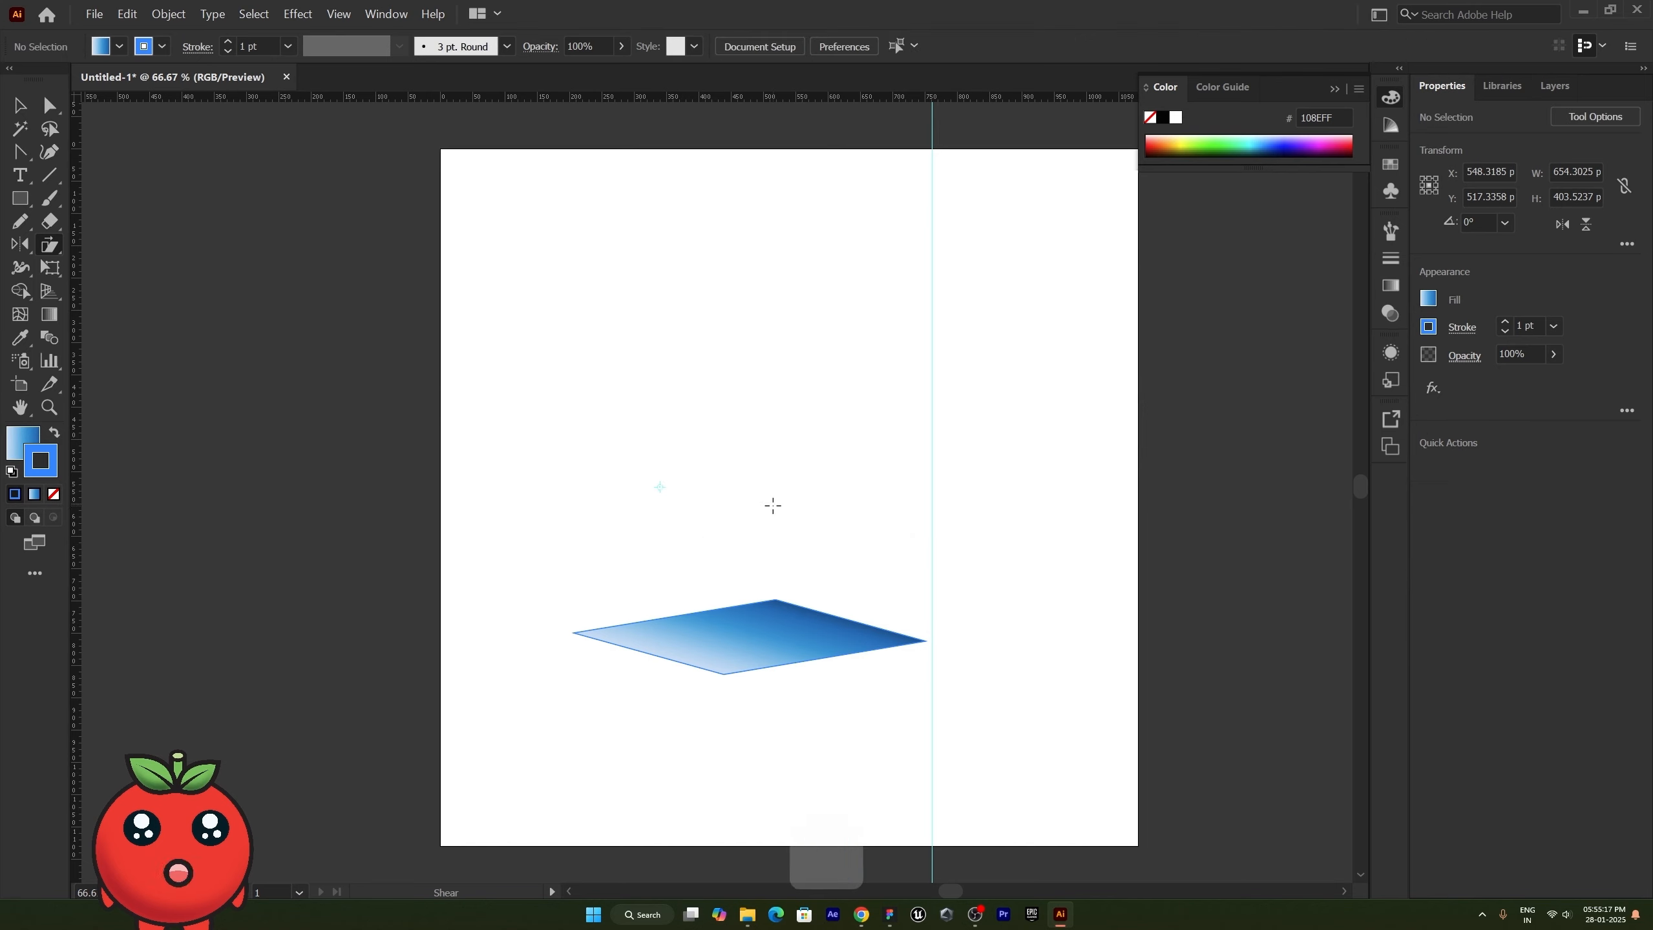
# Step: Draw a 76 × 76 px square in the artboard's upper-left area and repeat evenly spaced copies into a row of six
pyautogui.moveTo(23, 207); pyautogui.dragTo(104, 197)
pyautogui.moveTo(502, 232)
pyautogui.mouseDown()
pyautogui.moveTo(561, 295)
pyautogui.moveTo(551, 281)
pyautogui.moveTo(592, 270)
pyautogui.moveTo(579, 260)
pyautogui.mouseUp()
pyautogui.press('v')
pyautogui.hotkey('ctrl', 'd')
pyautogui.hotkey('ctrl', 'd')
pyautogui.hotkey('ctrl', 'd')
pyautogui.hotkey('ctrl', 'd')
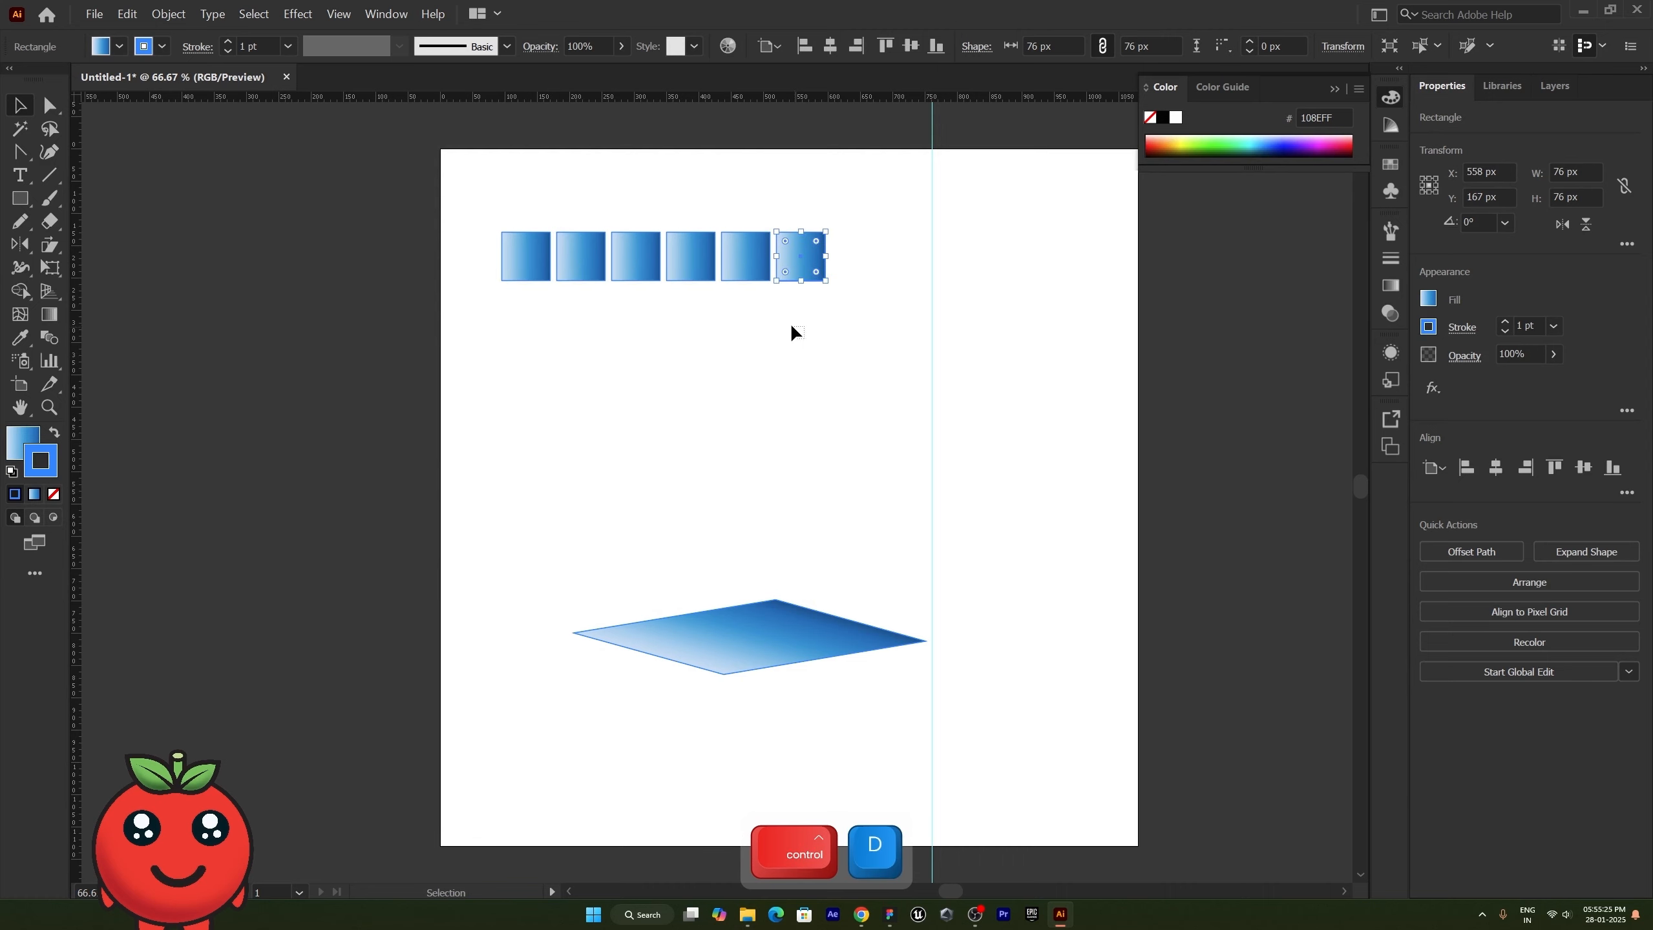
# Step: Duplicate the row of squares downward and repeat the copy to build a grid of five rows
pyautogui.moveTo(798, 336); pyautogui.dragTo(488, 215)
pyautogui.moveTo(526, 267); pyautogui.dragTo(524, 325)
pyautogui.hotkey('ctrl', 'd')
pyautogui.hotkey('ctrl', 'd')
pyautogui.hotkey('ctrl', 'd')
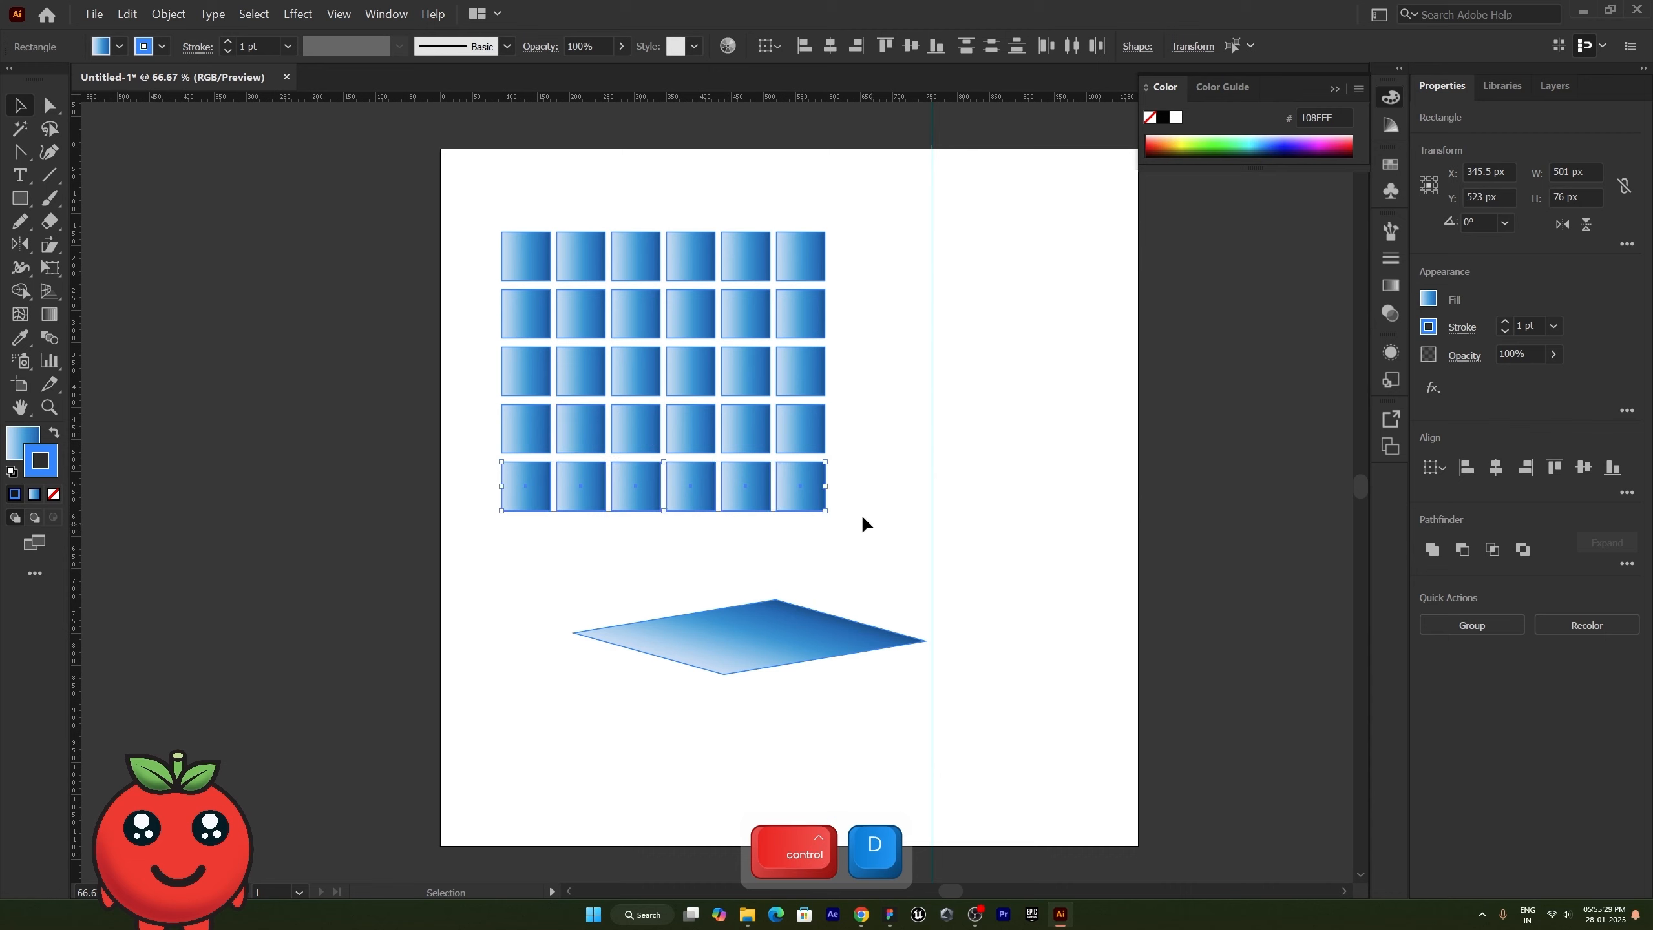
# Step: Group the grid of squares and shear it into a slanted, floor-like plane of about 1354 × 310 px
pyautogui.moveTo(863, 519); pyautogui.dragTo(485, 210)
pyautogui.hotkey('ctrl', 'g')
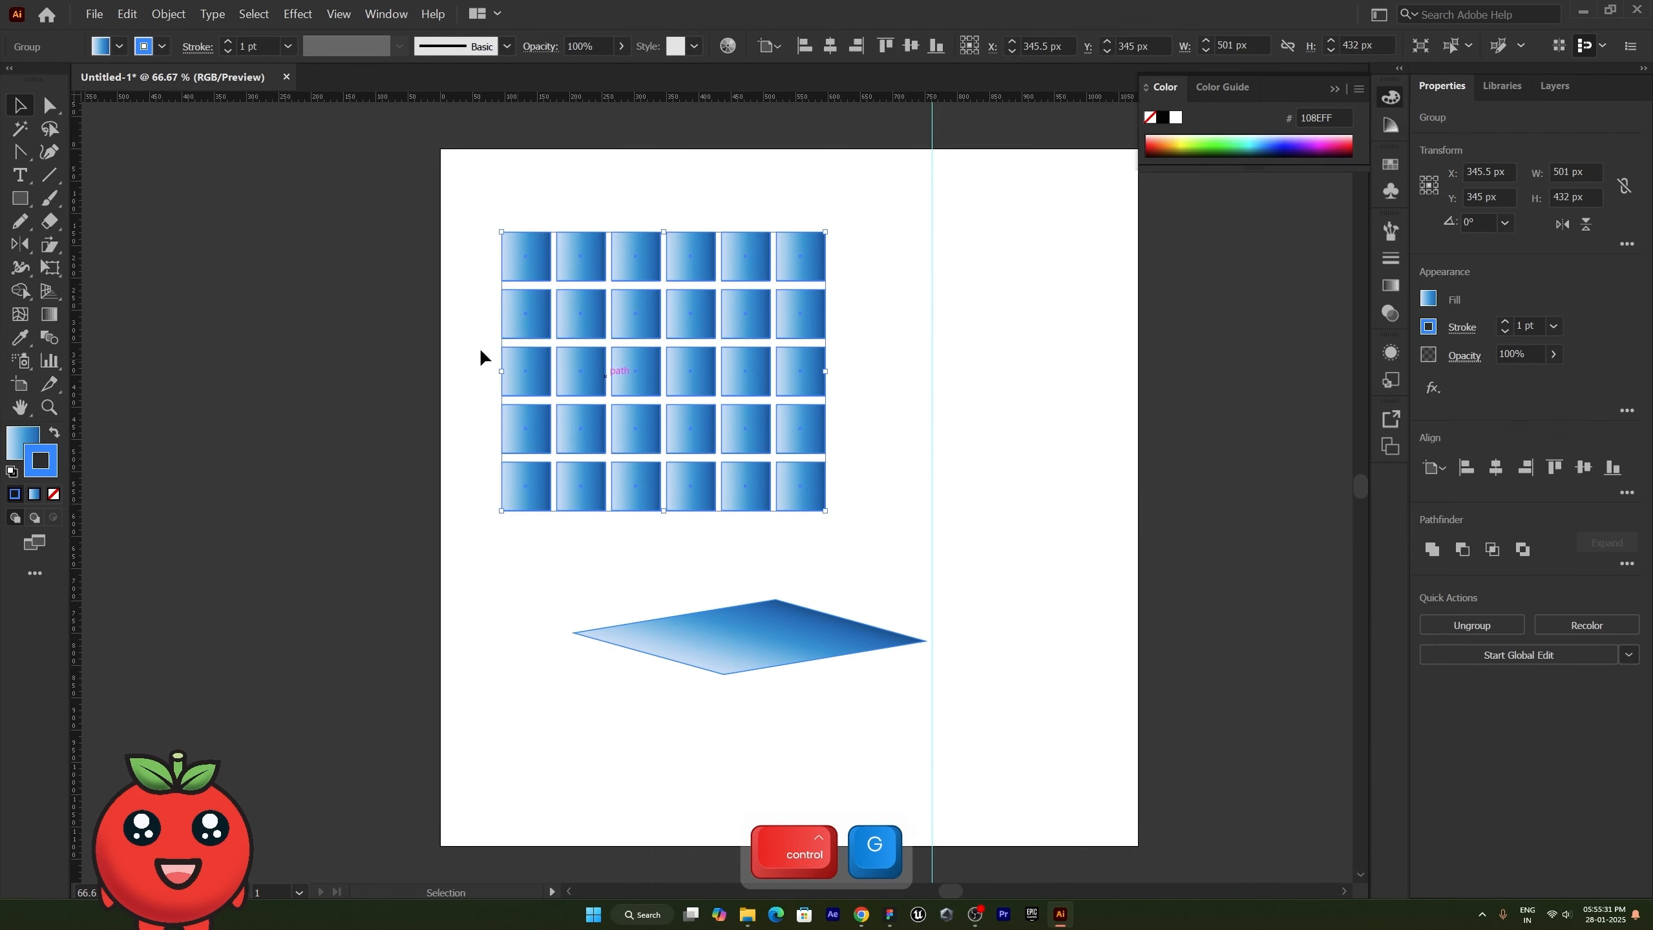
pyautogui.click(50, 246)
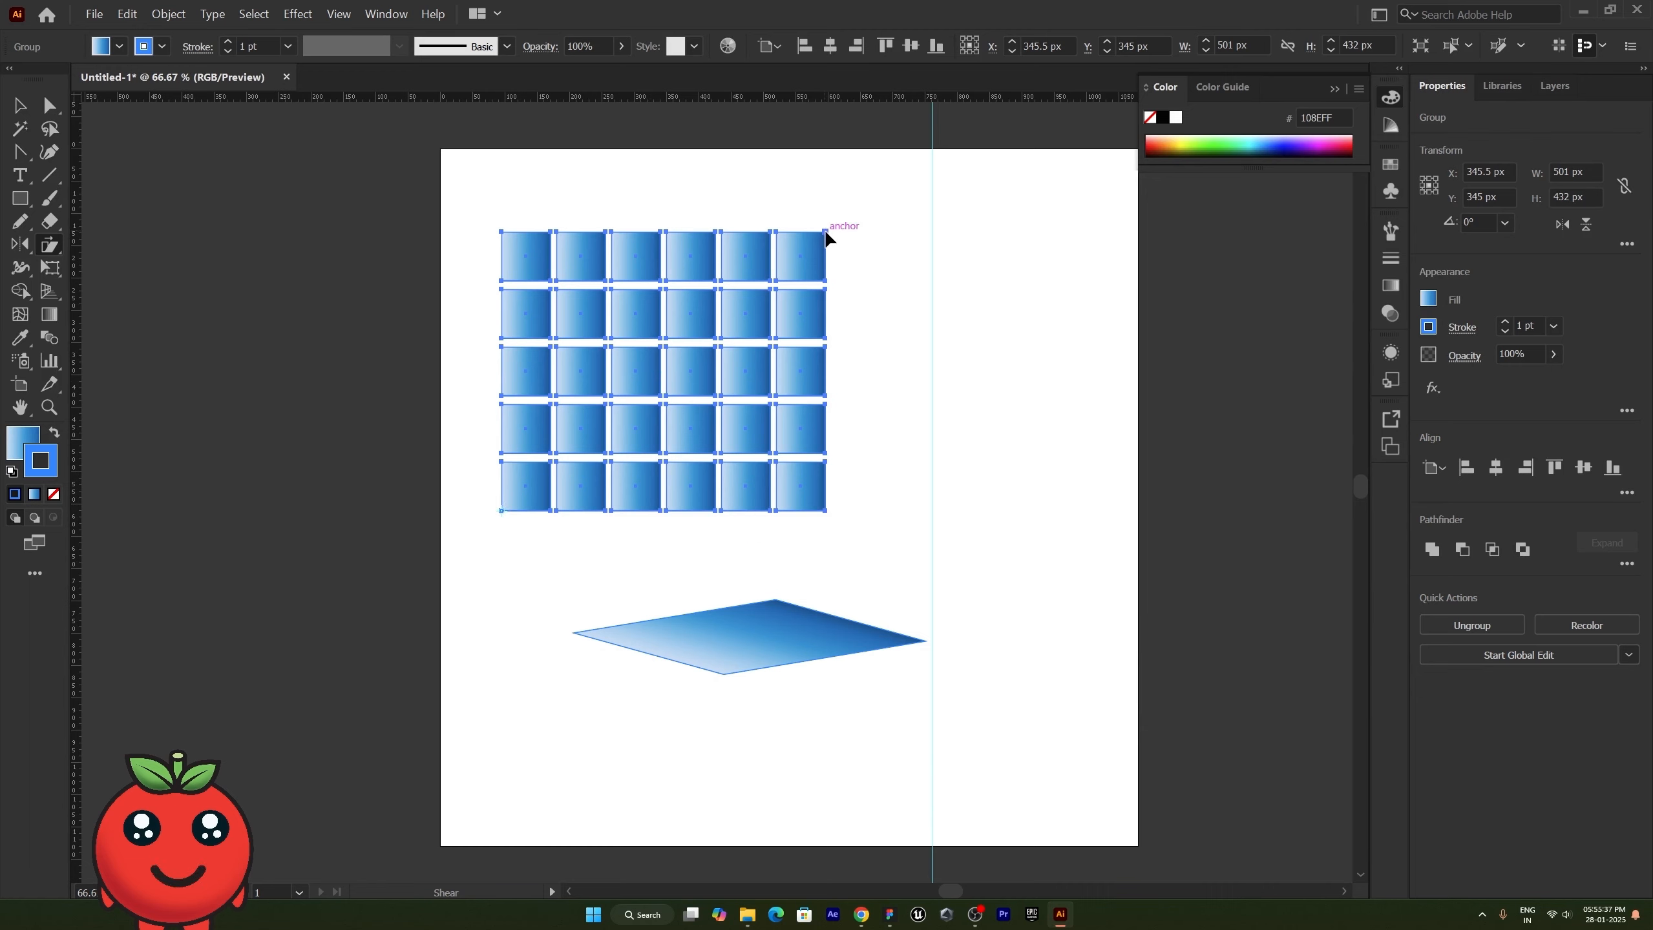
pyautogui.moveTo(827, 231); pyautogui.dragTo(1377, 482)
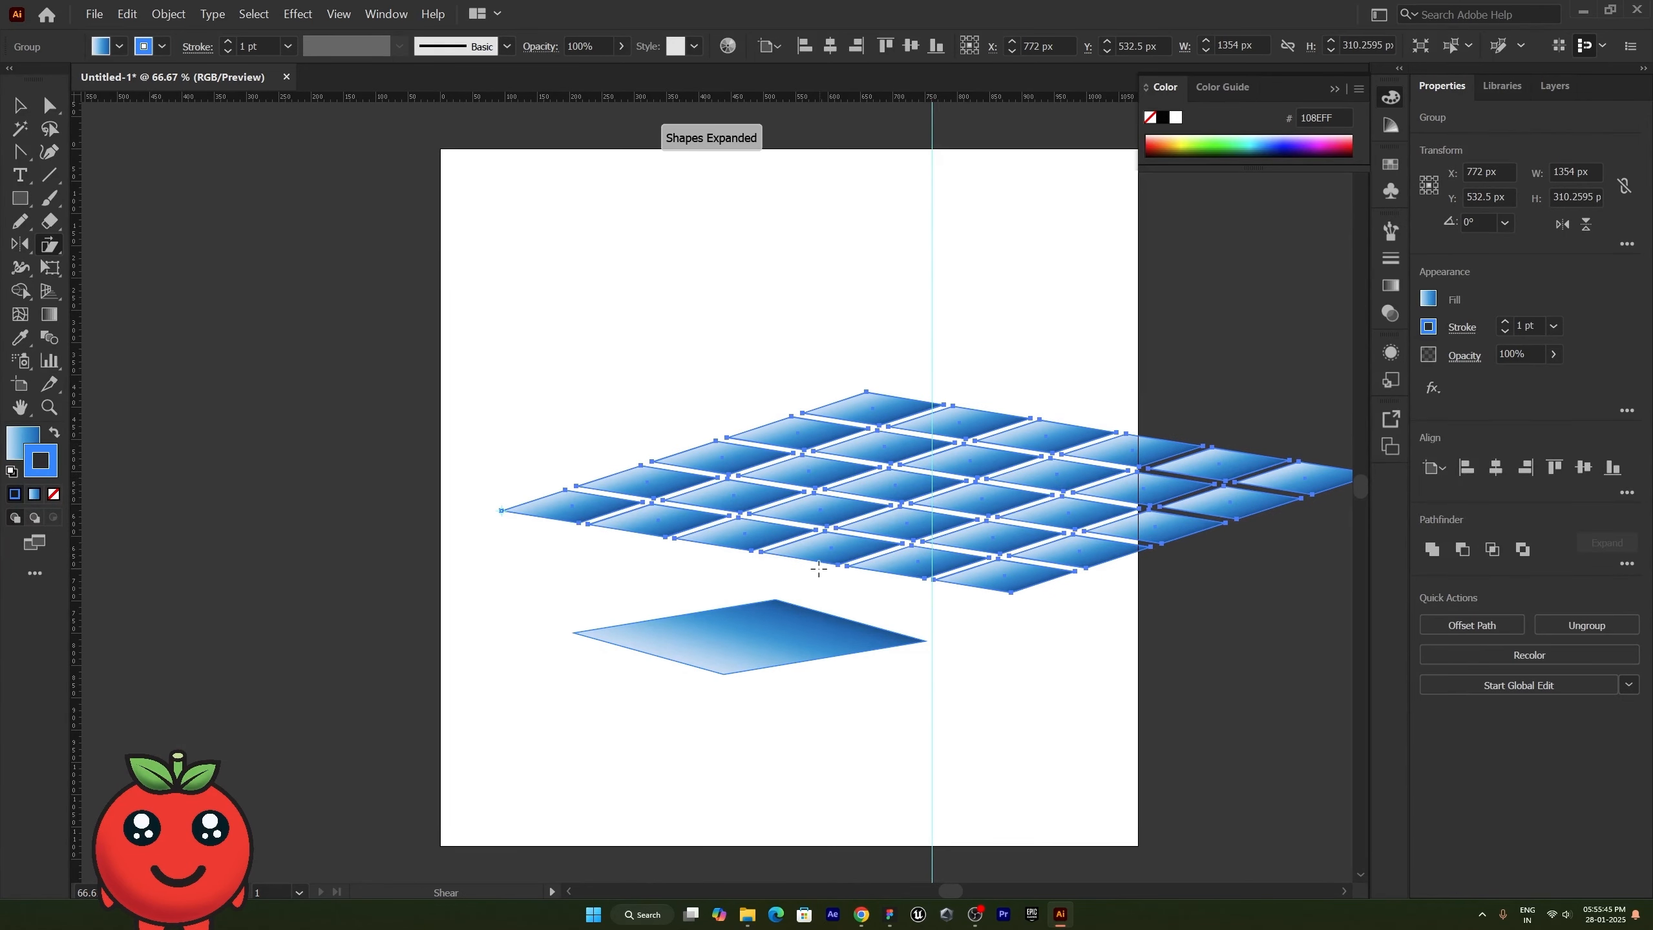
# Step: Delete the sheared grid of squares, leaving the diamond on the artboard
pyautogui.press('v')
pyautogui.click(526, 374)
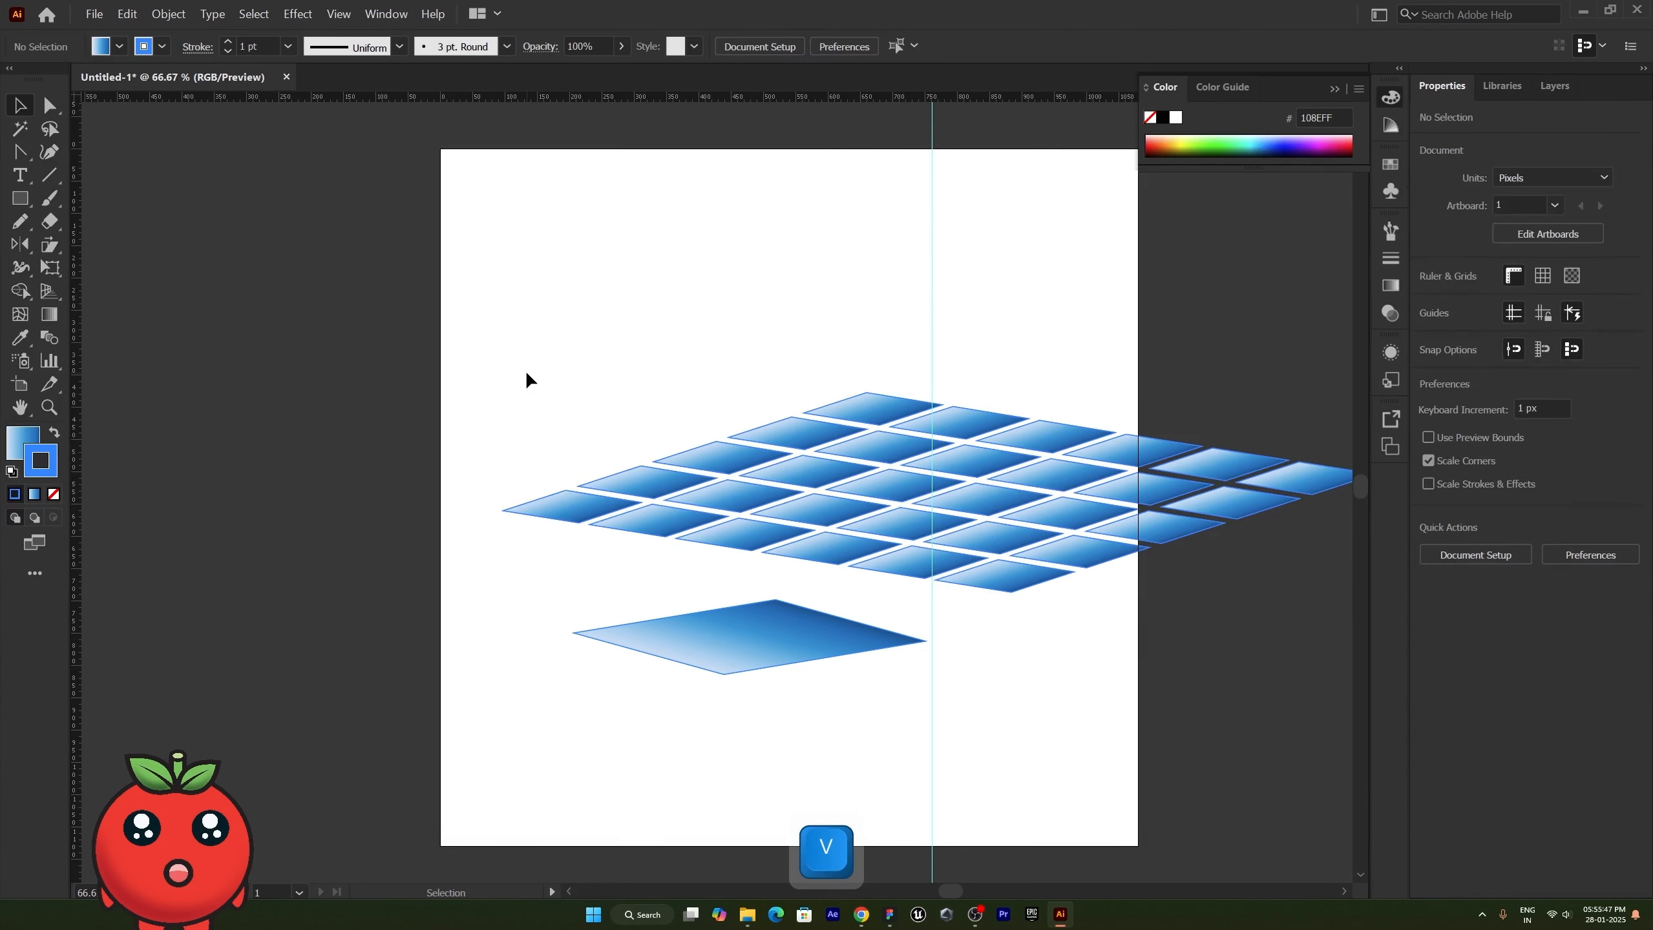
pyautogui.click(896, 515)
pyautogui.press('Delete')
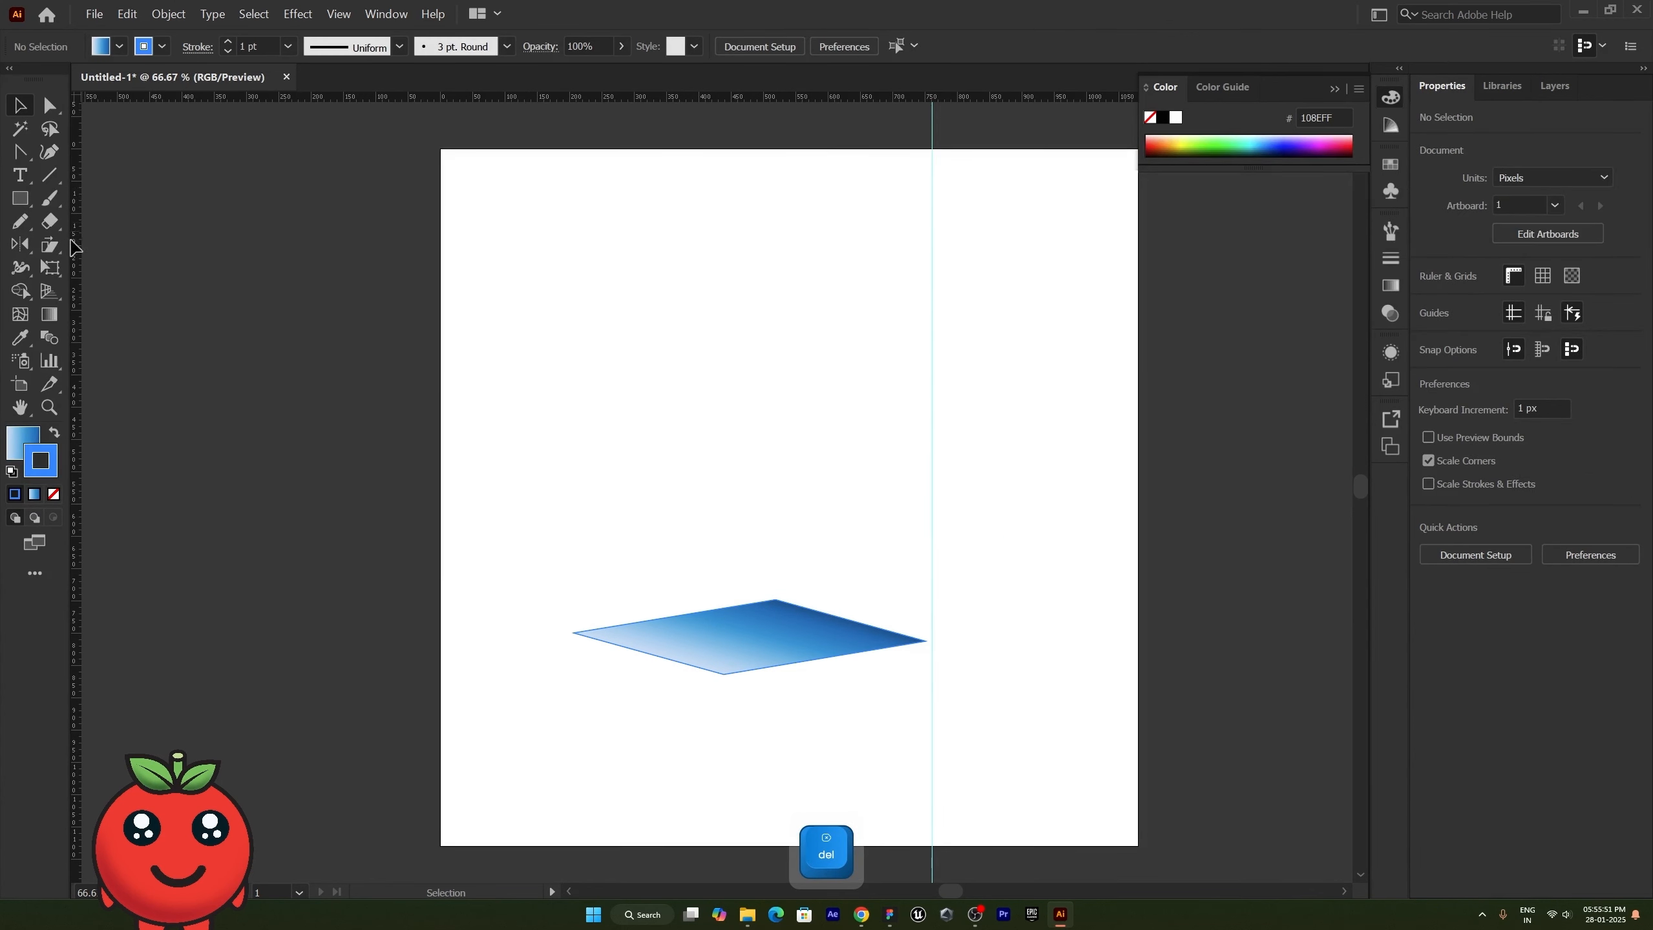
# Step: Pull the diamond by its lower edge with the Reshape tool, shifting the shape to about X 519 px, Y 812 px
pyautogui.click(63, 250)
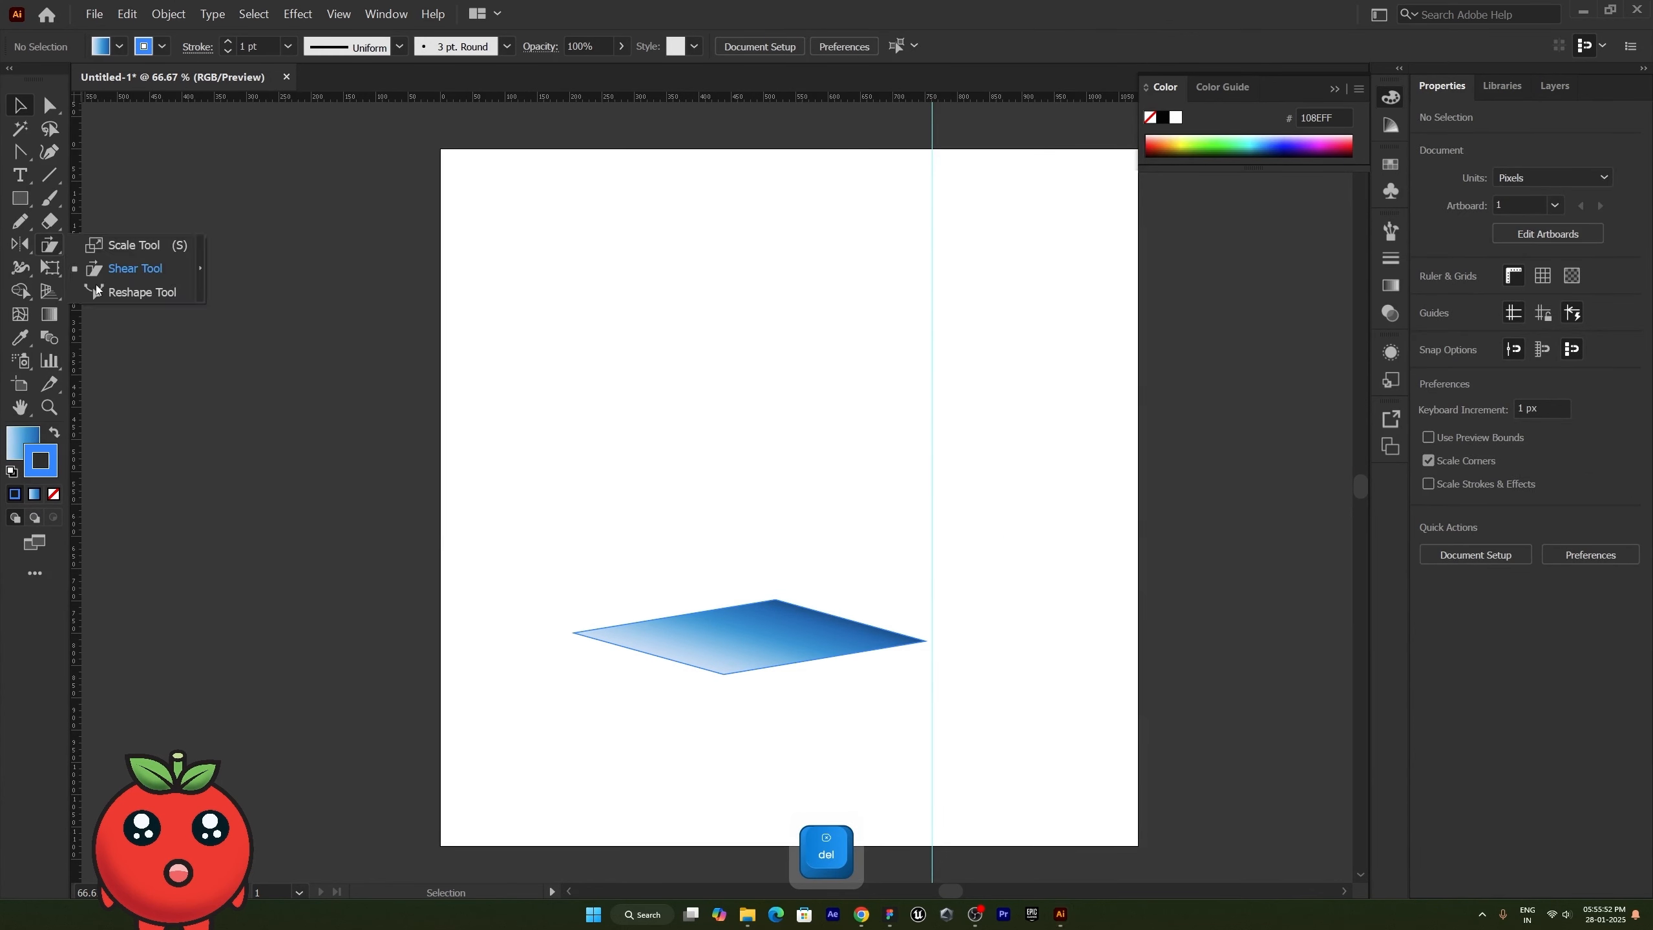
pyautogui.click(142, 292)
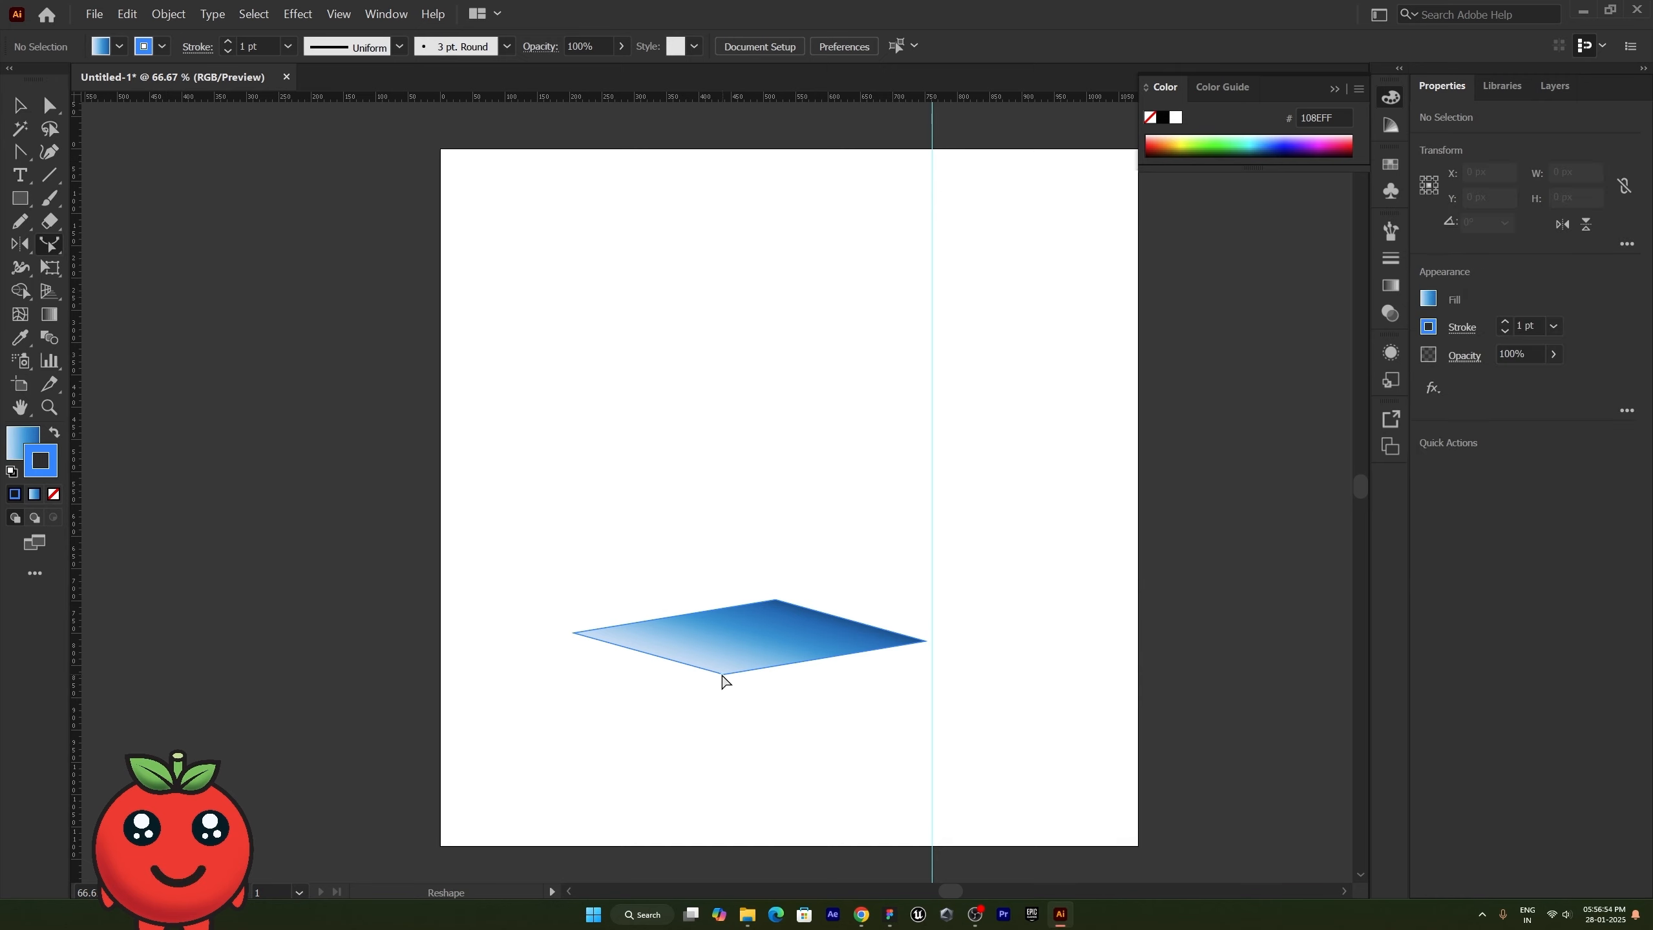
pyautogui.keyDown('ctrl'); pyautogui.click(734, 645); pyautogui.keyUp('ctrl')
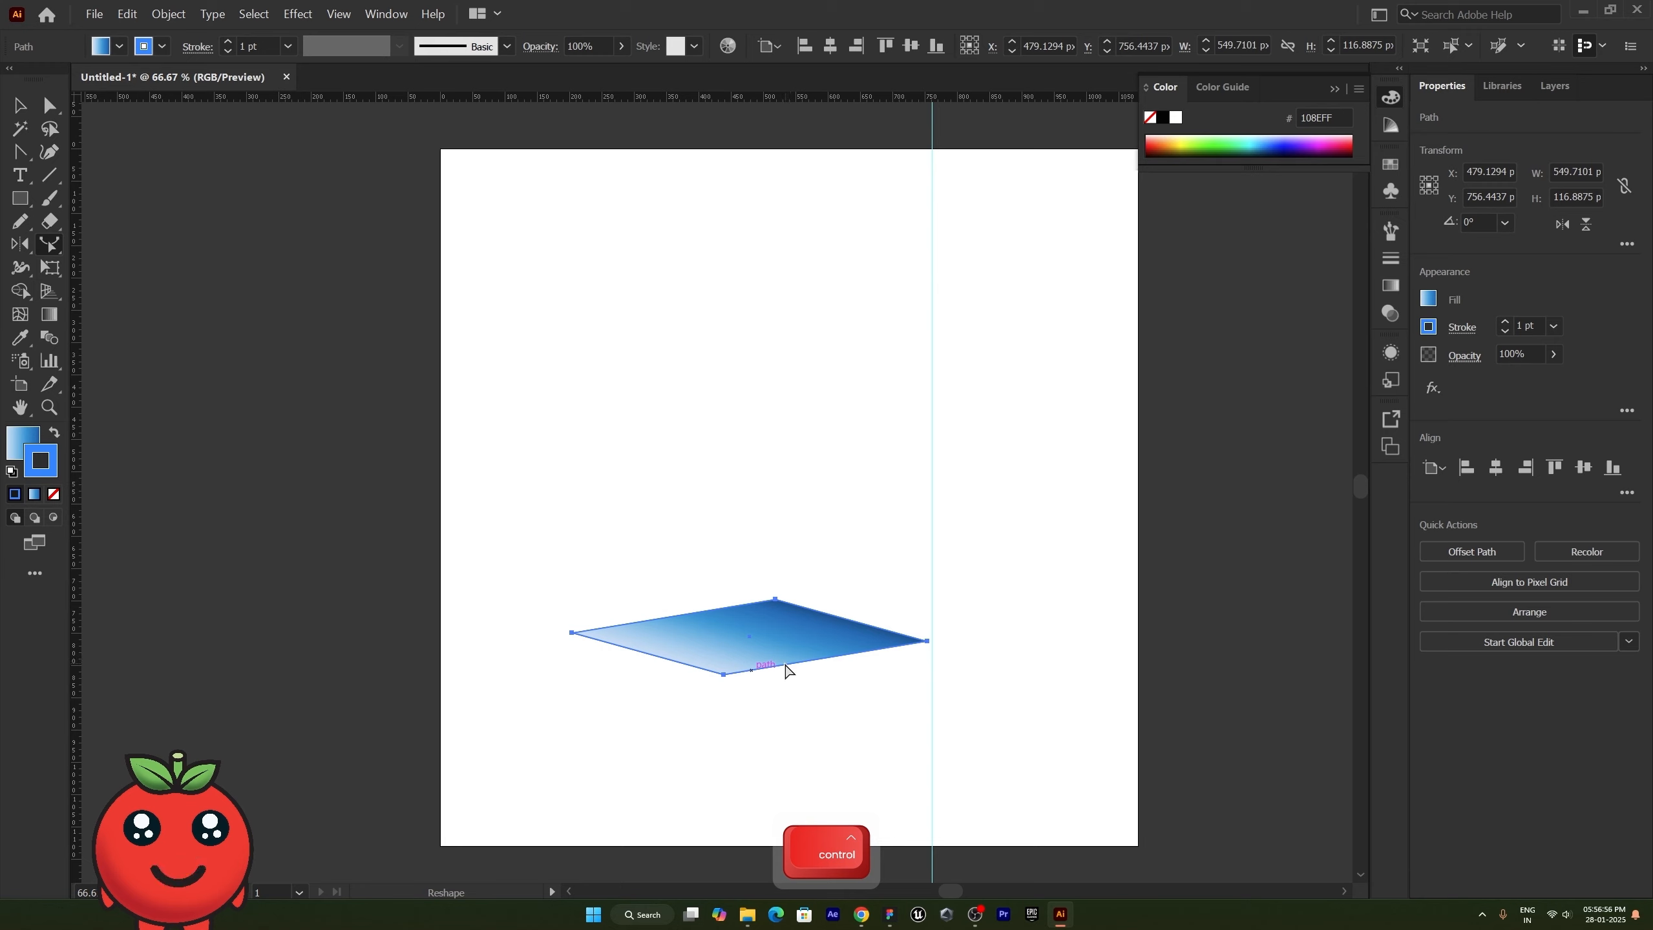
pyautogui.moveTo(786, 667); pyautogui.dragTo(811, 702)
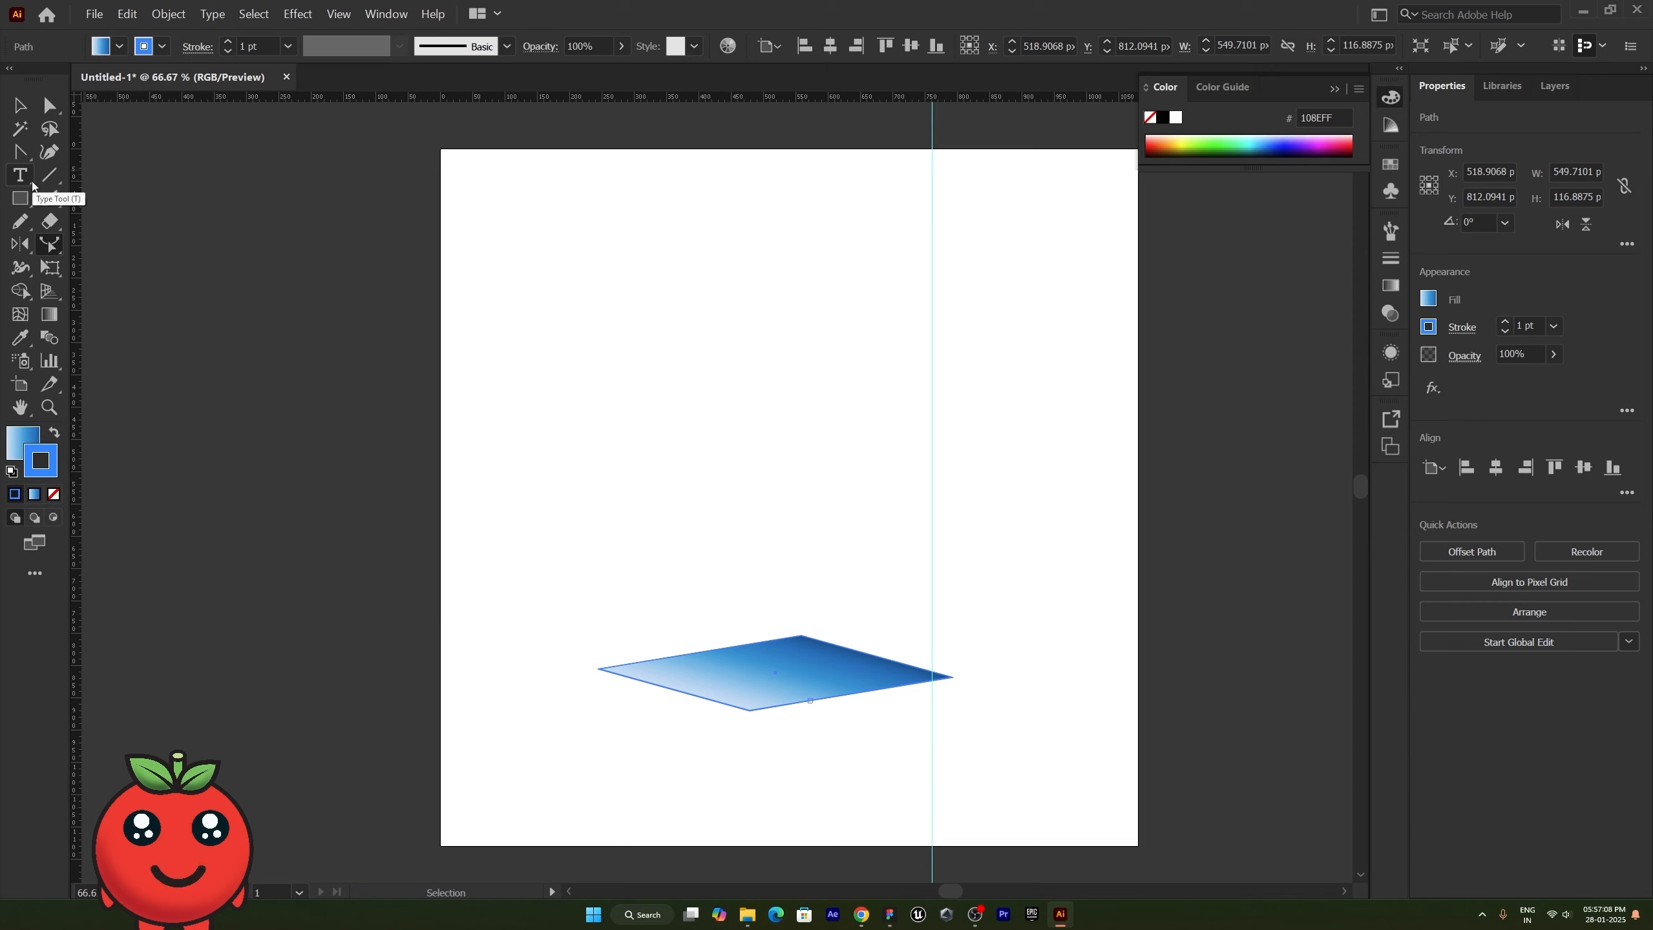
# Step: Draw two freehand wavy lines with the Pencil tool across the artboard's upper half, one above the other
pyautogui.rightClick(19, 221)
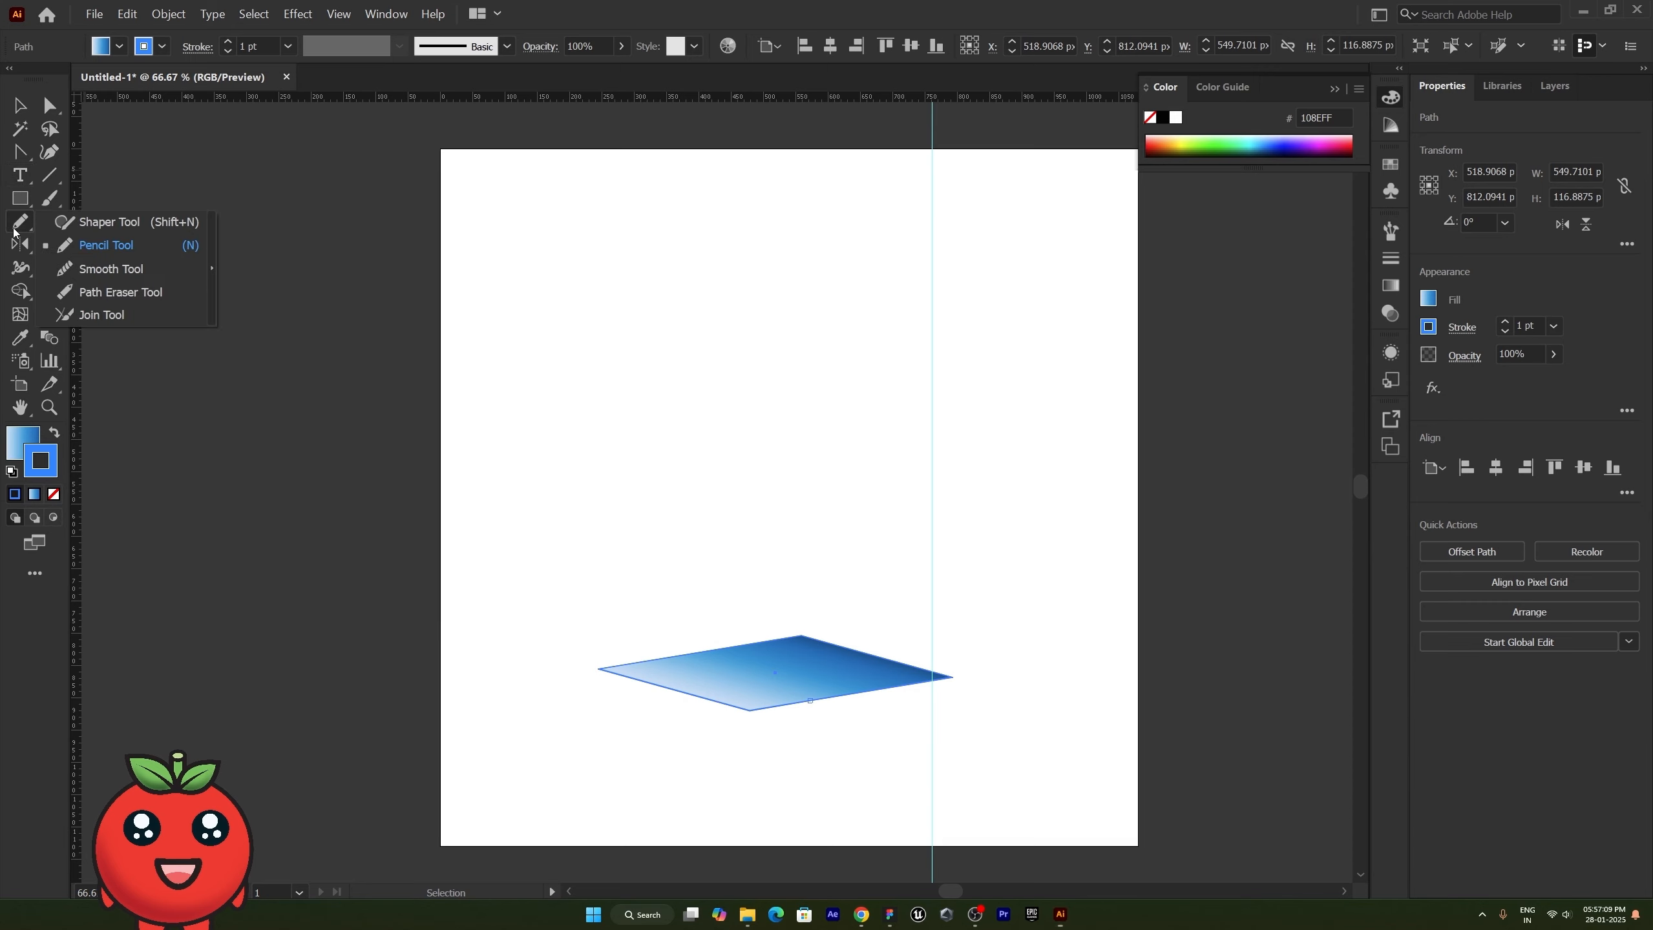
pyautogui.click(138, 253)
pyautogui.moveTo(498, 485)
pyautogui.mouseDown()
pyautogui.moveTo(513, 451)
pyautogui.moveTo(625, 509)
pyautogui.moveTo(809, 432)
pyautogui.moveTo(1120, 407)
pyautogui.mouseUp()
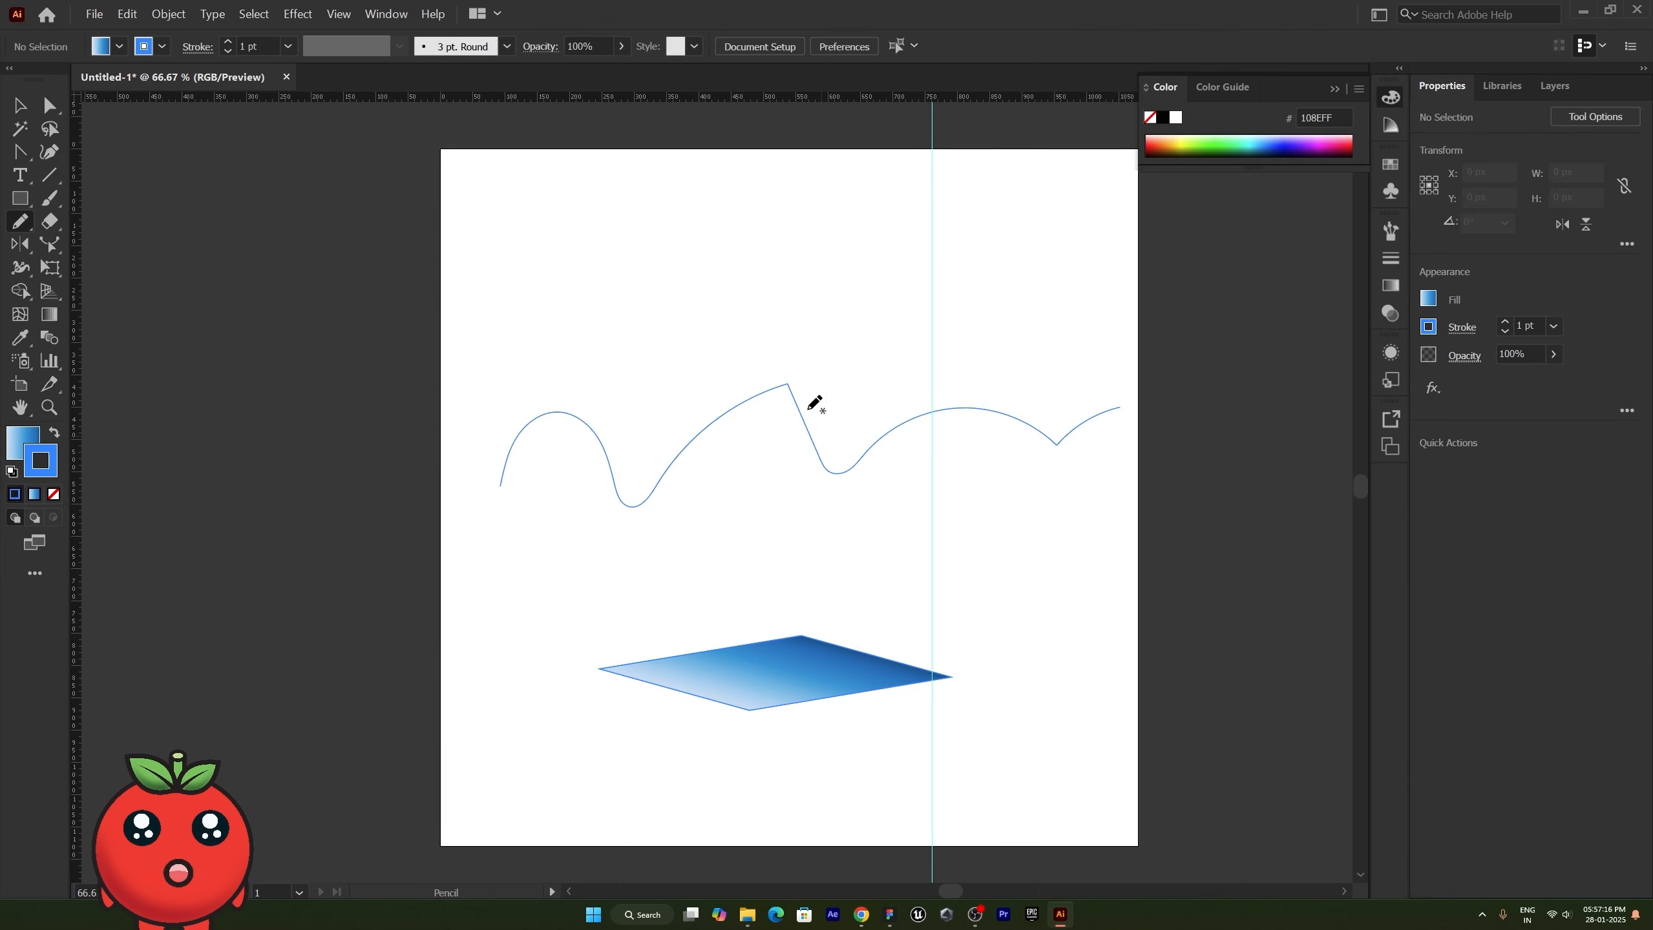
pyautogui.moveTo(521, 333)
pyautogui.mouseDown()
pyautogui.moveTo(547, 226)
pyautogui.moveTo(583, 361)
pyautogui.moveTo(695, 236)
pyautogui.moveTo(763, 228)
pyautogui.moveTo(885, 257)
pyautogui.moveTo(1028, 348)
pyautogui.moveTo(1046, 276)
pyautogui.mouseUp()
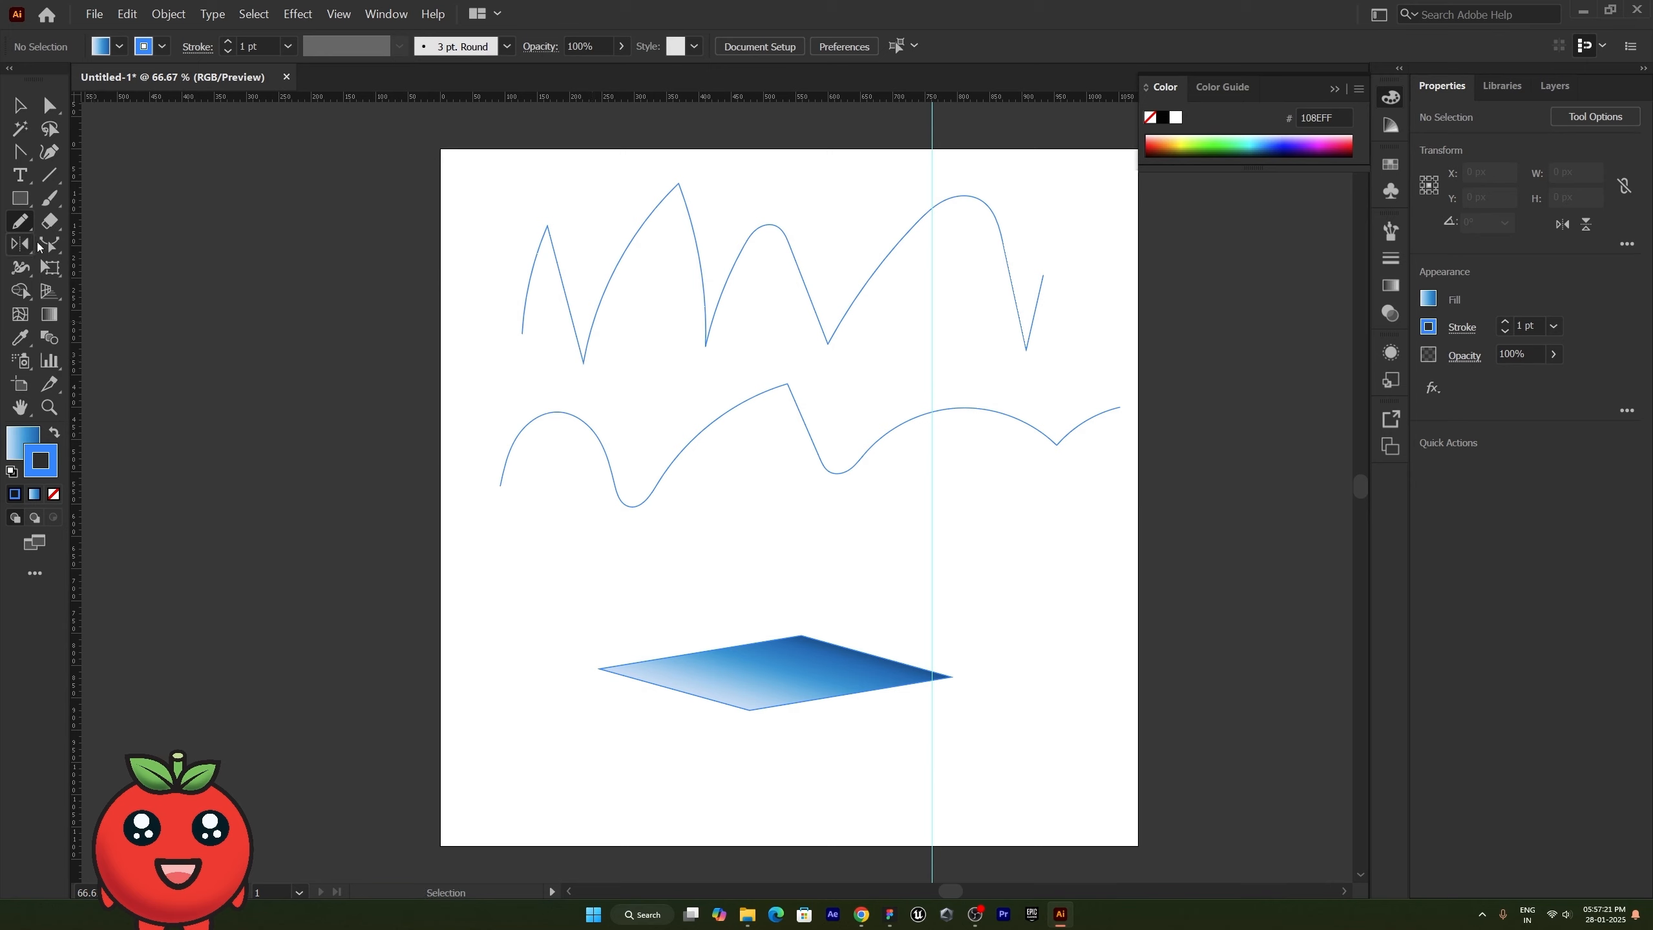
# Step: Draw a spiral of about 218 × 229 px at the artboard's left edge, below the wavy lines
pyautogui.click(18, 197)
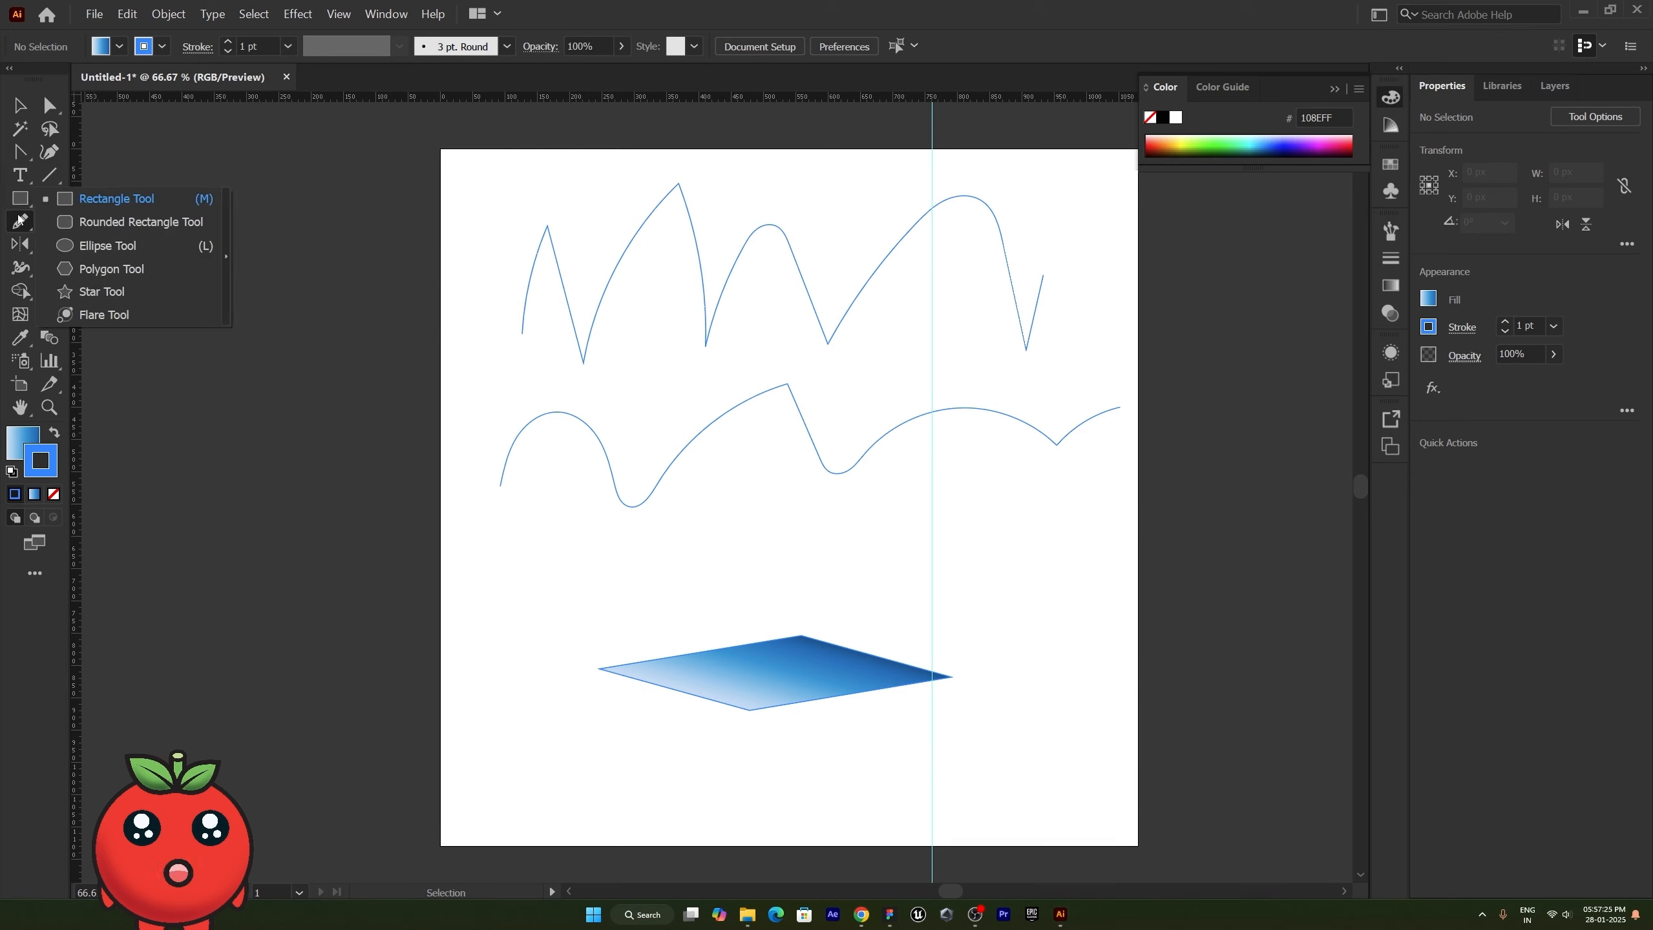
pyautogui.moveTo(50, 175); pyautogui.dragTo(104, 222)
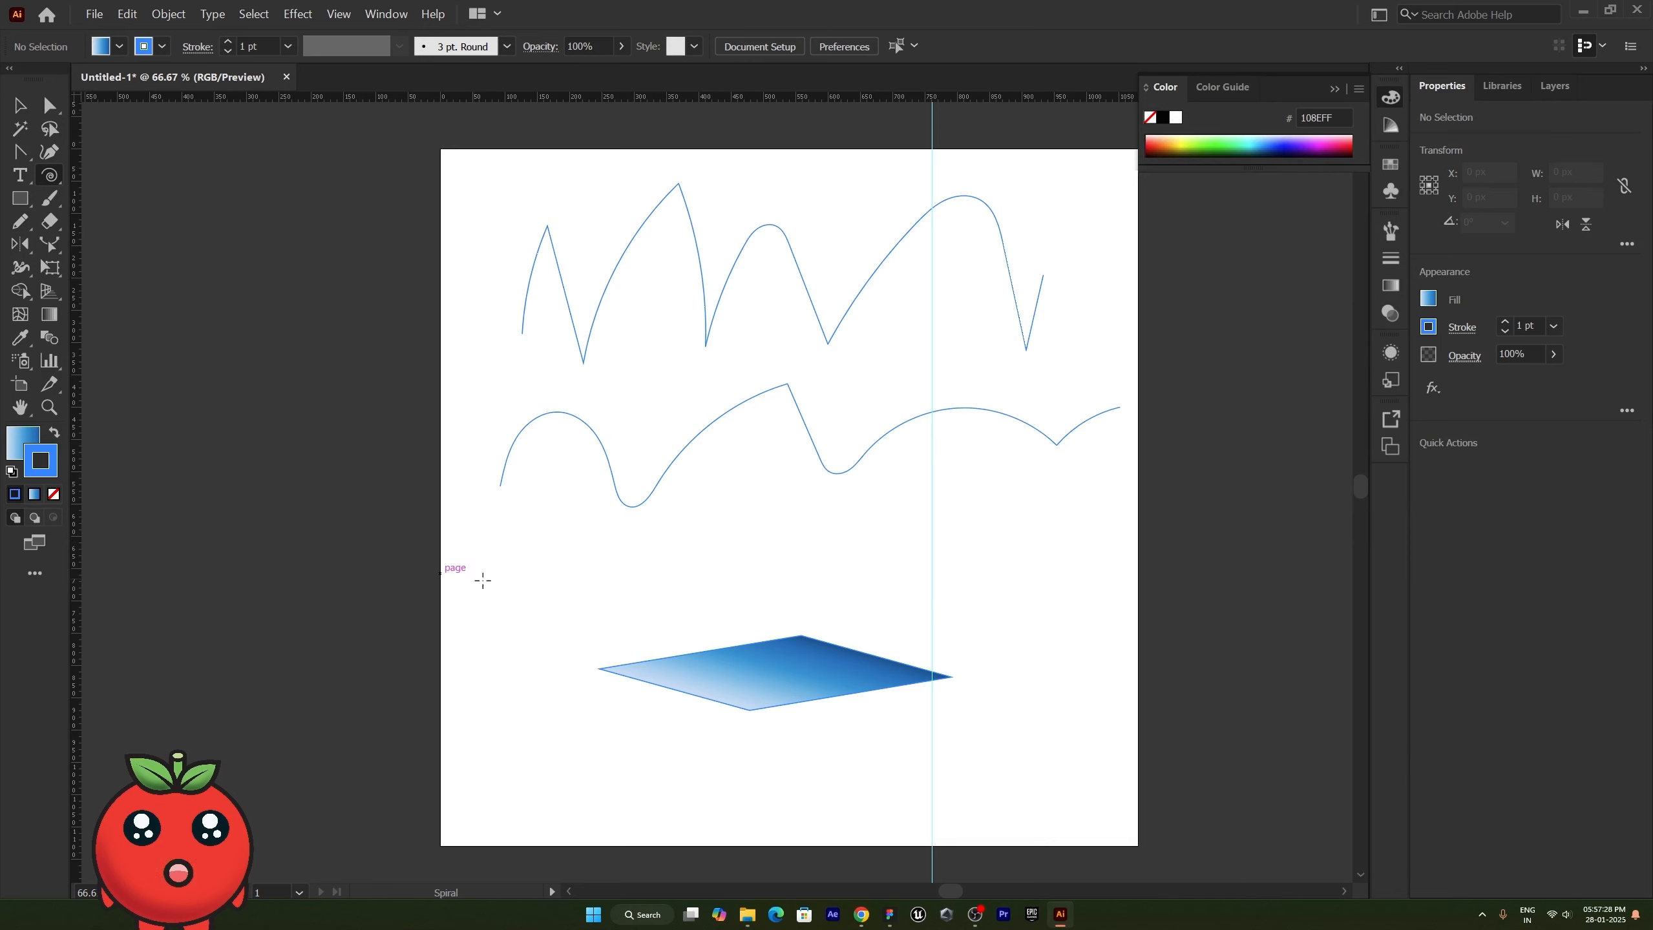
pyautogui.moveTo(474, 550); pyautogui.dragTo(546, 620)
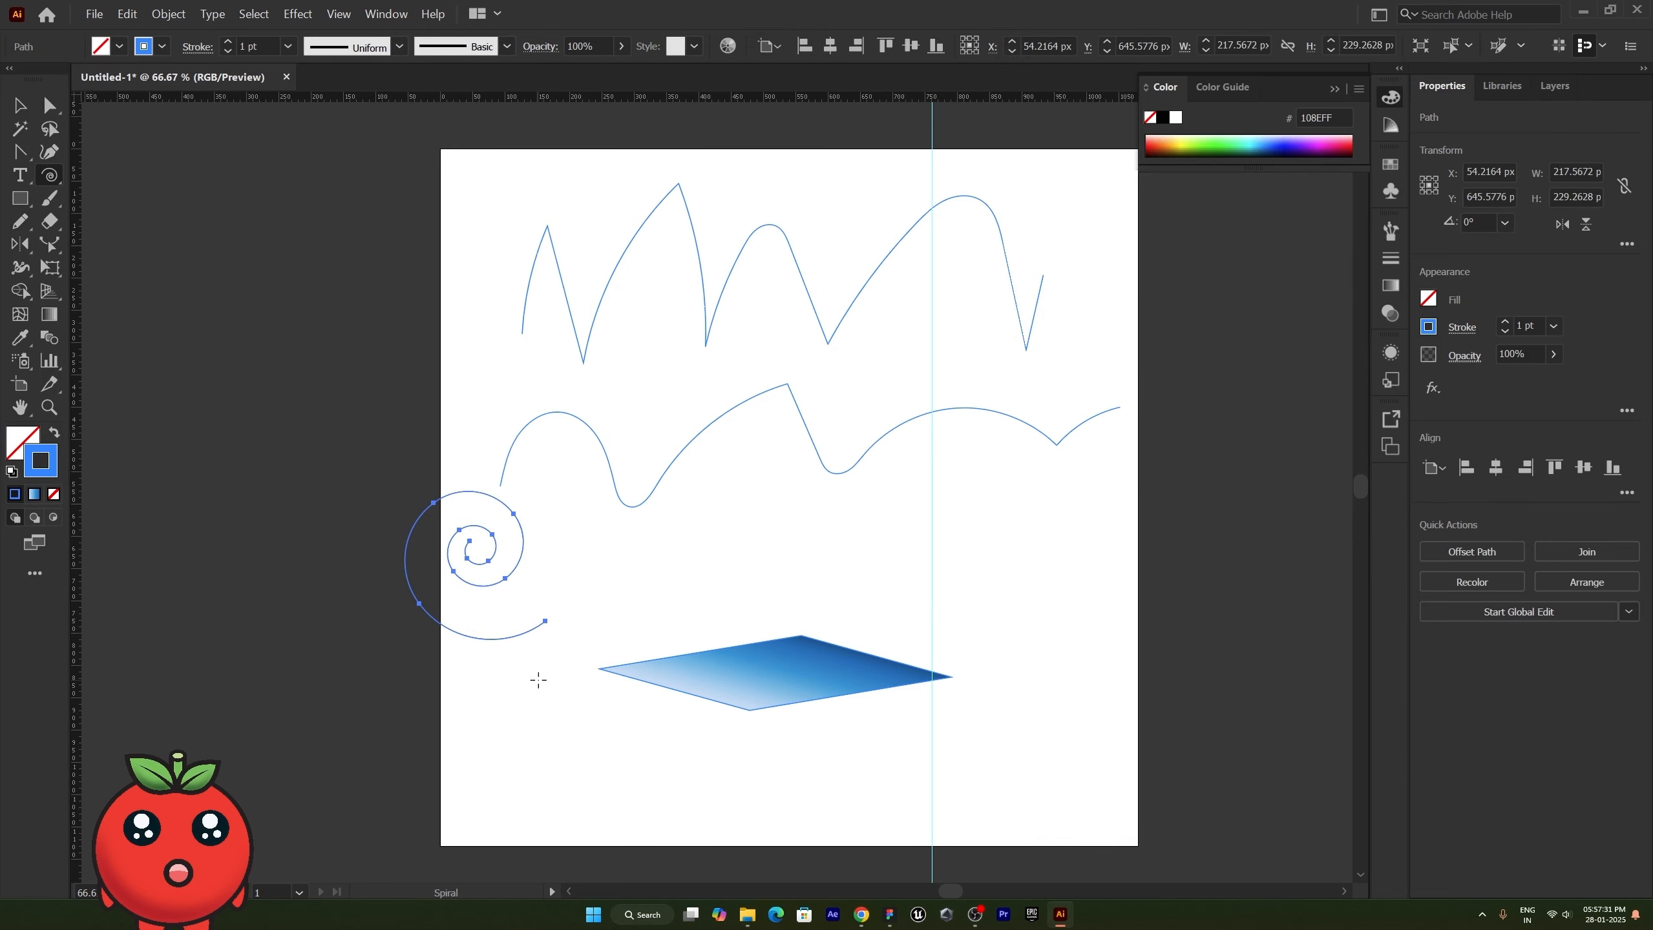
# Step: Move the spiral fully onto the artboard's lower-left area and delete the diamond
pyautogui.press('v')
pyautogui.moveTo(513, 568); pyautogui.dragTo(714, 669)
pyautogui.press('Delete')
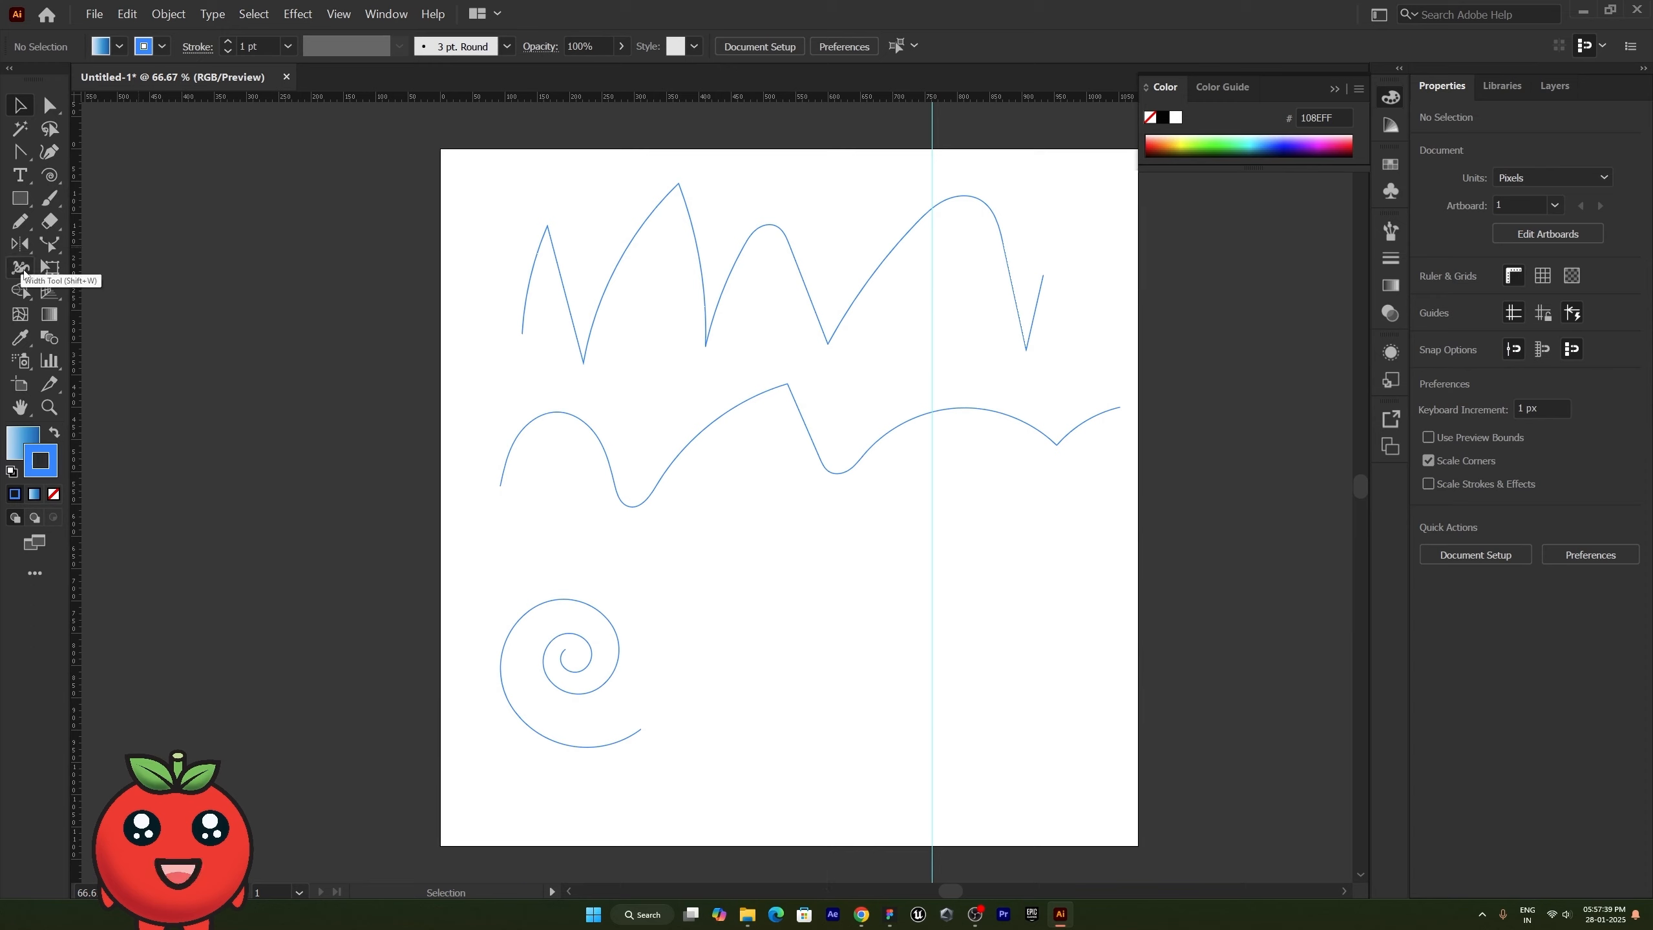
# Step: Reshape the uppermost wavy line: pull its left end outward and bend the first rising segment toward the right
pyautogui.click(49, 244)
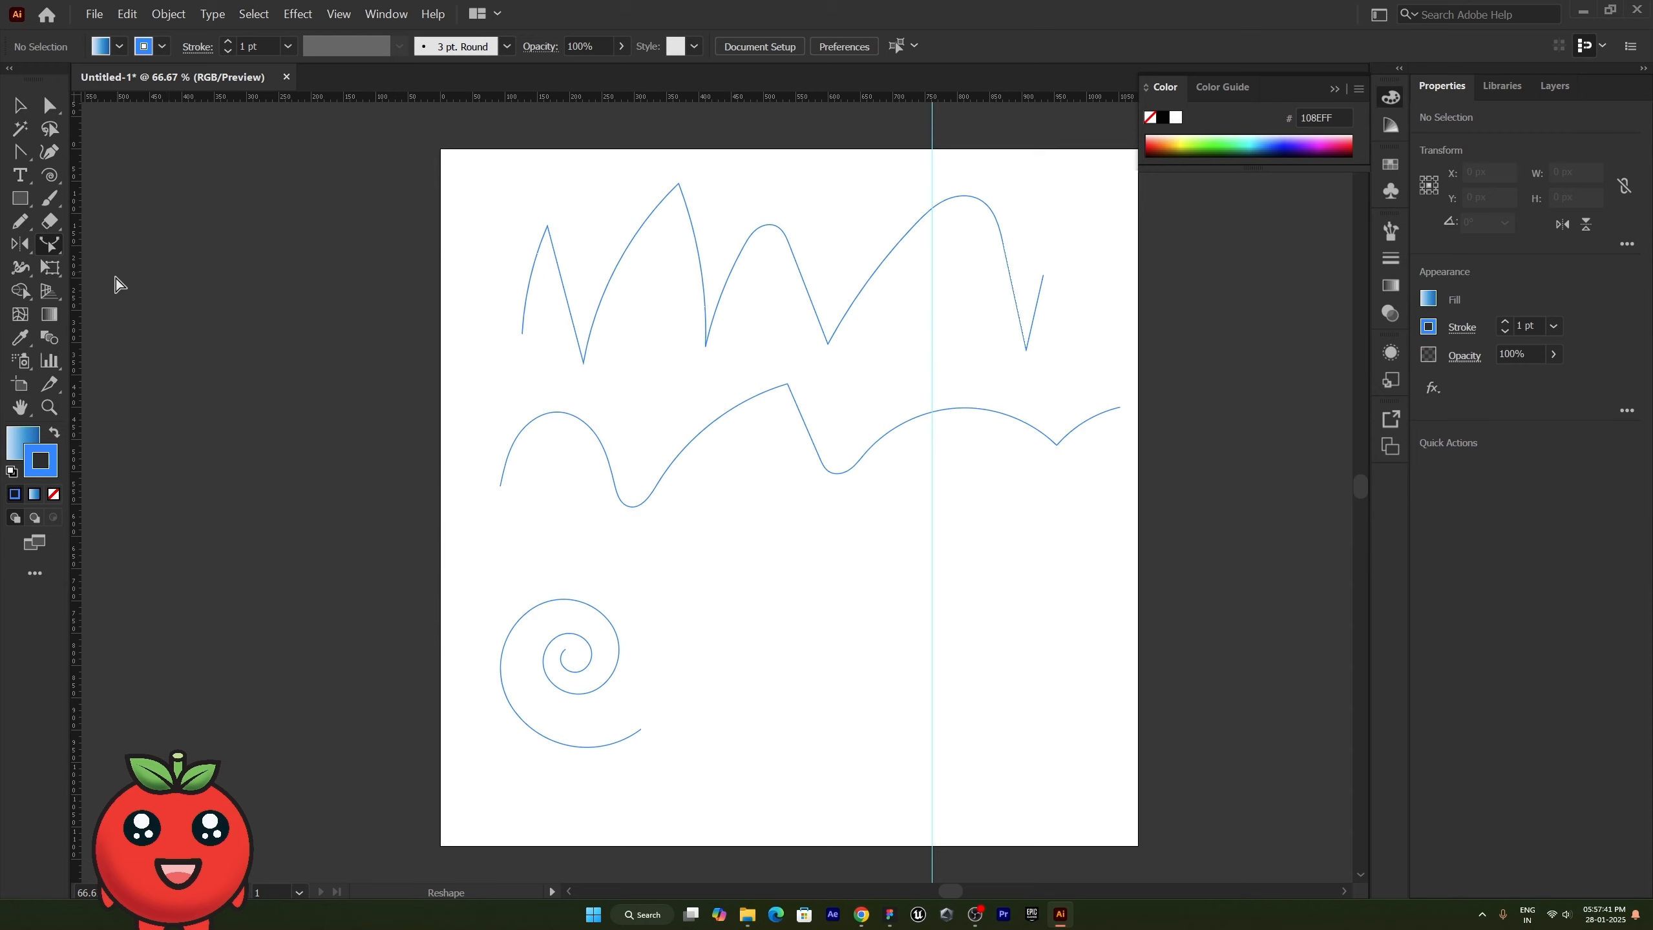
pyautogui.keyDown('ctrl'); pyautogui.click(524, 313); pyautogui.keyUp('ctrl')
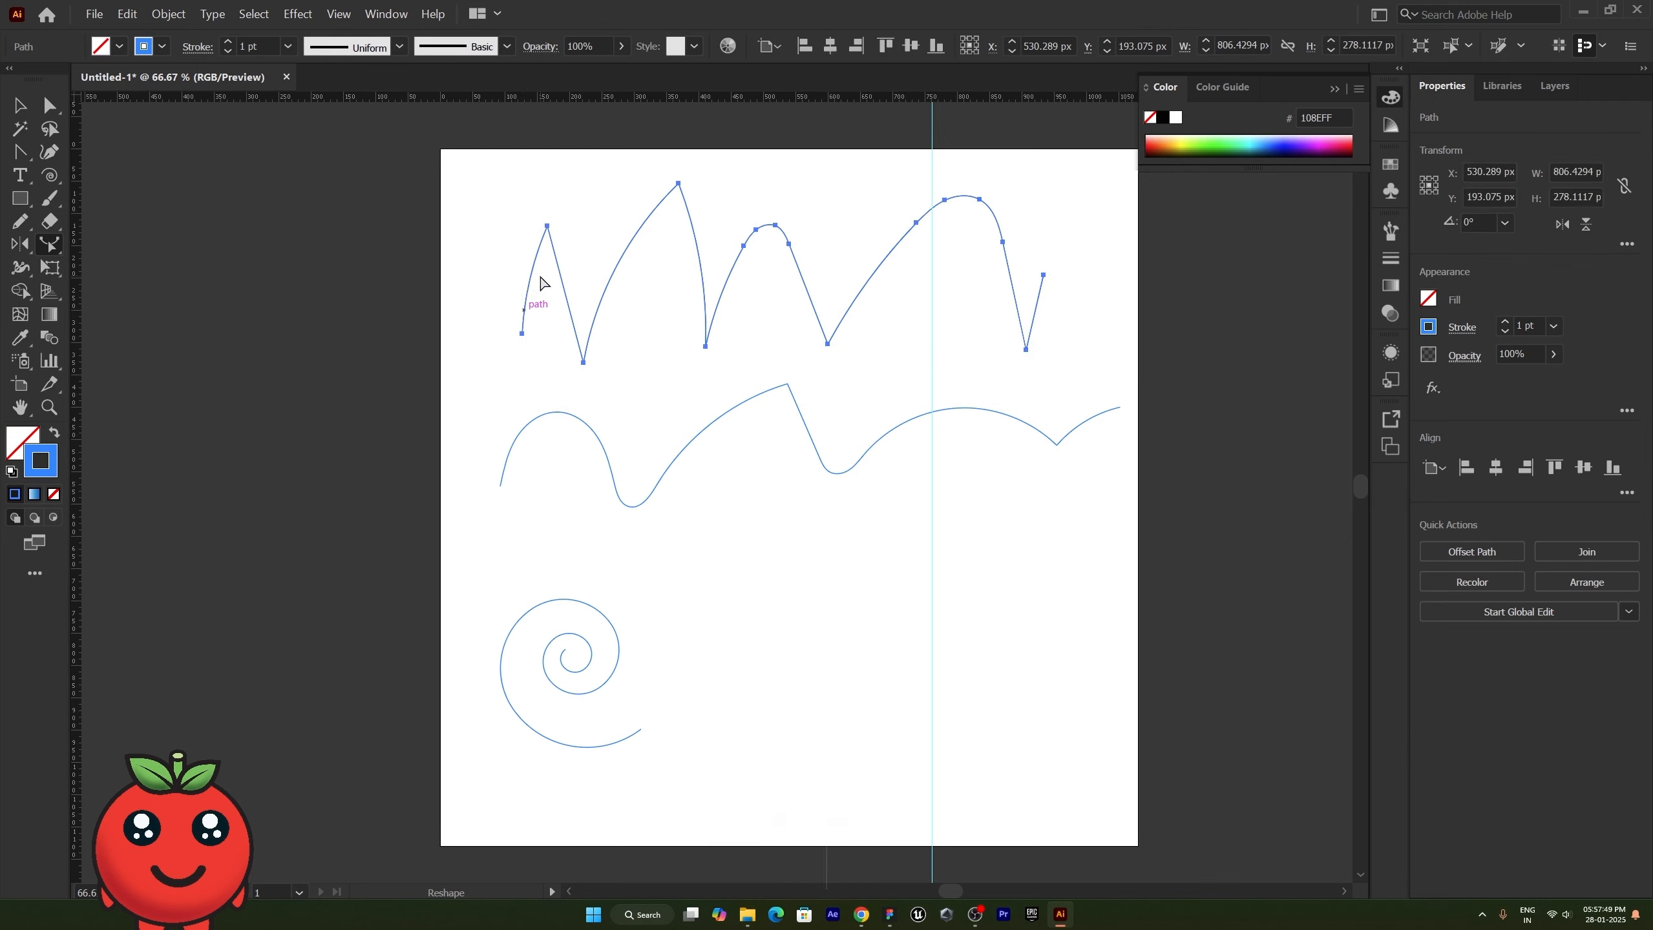
pyautogui.press('v')
pyautogui.moveTo(522, 334); pyautogui.dragTo(471, 328)
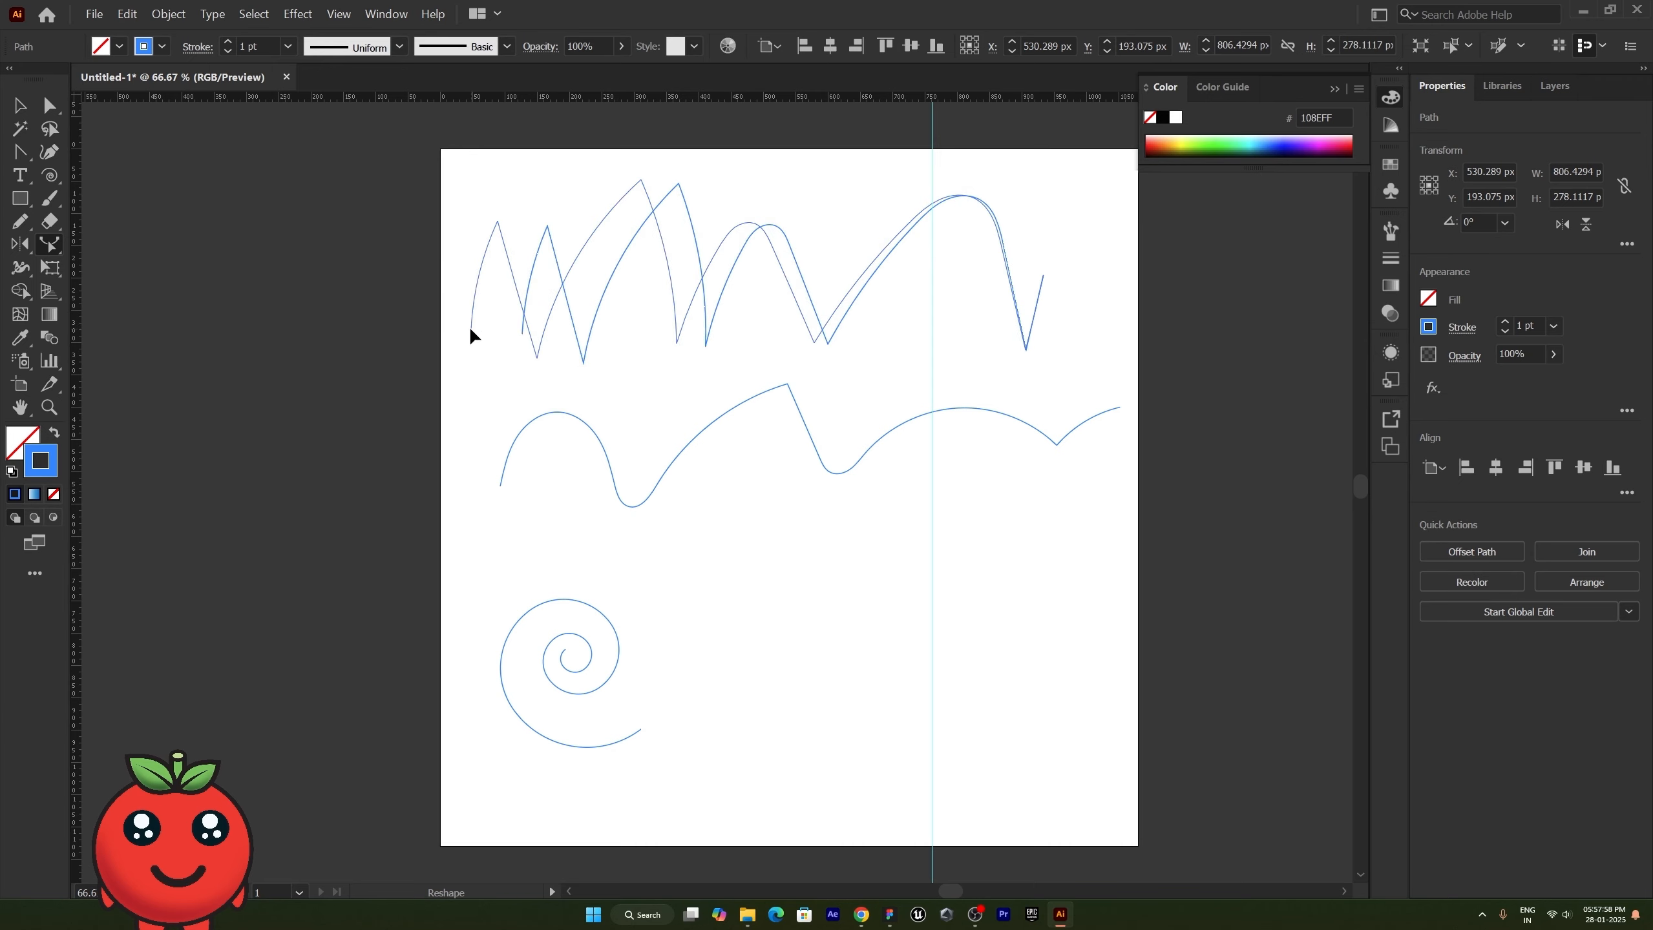
pyautogui.click(486, 243)
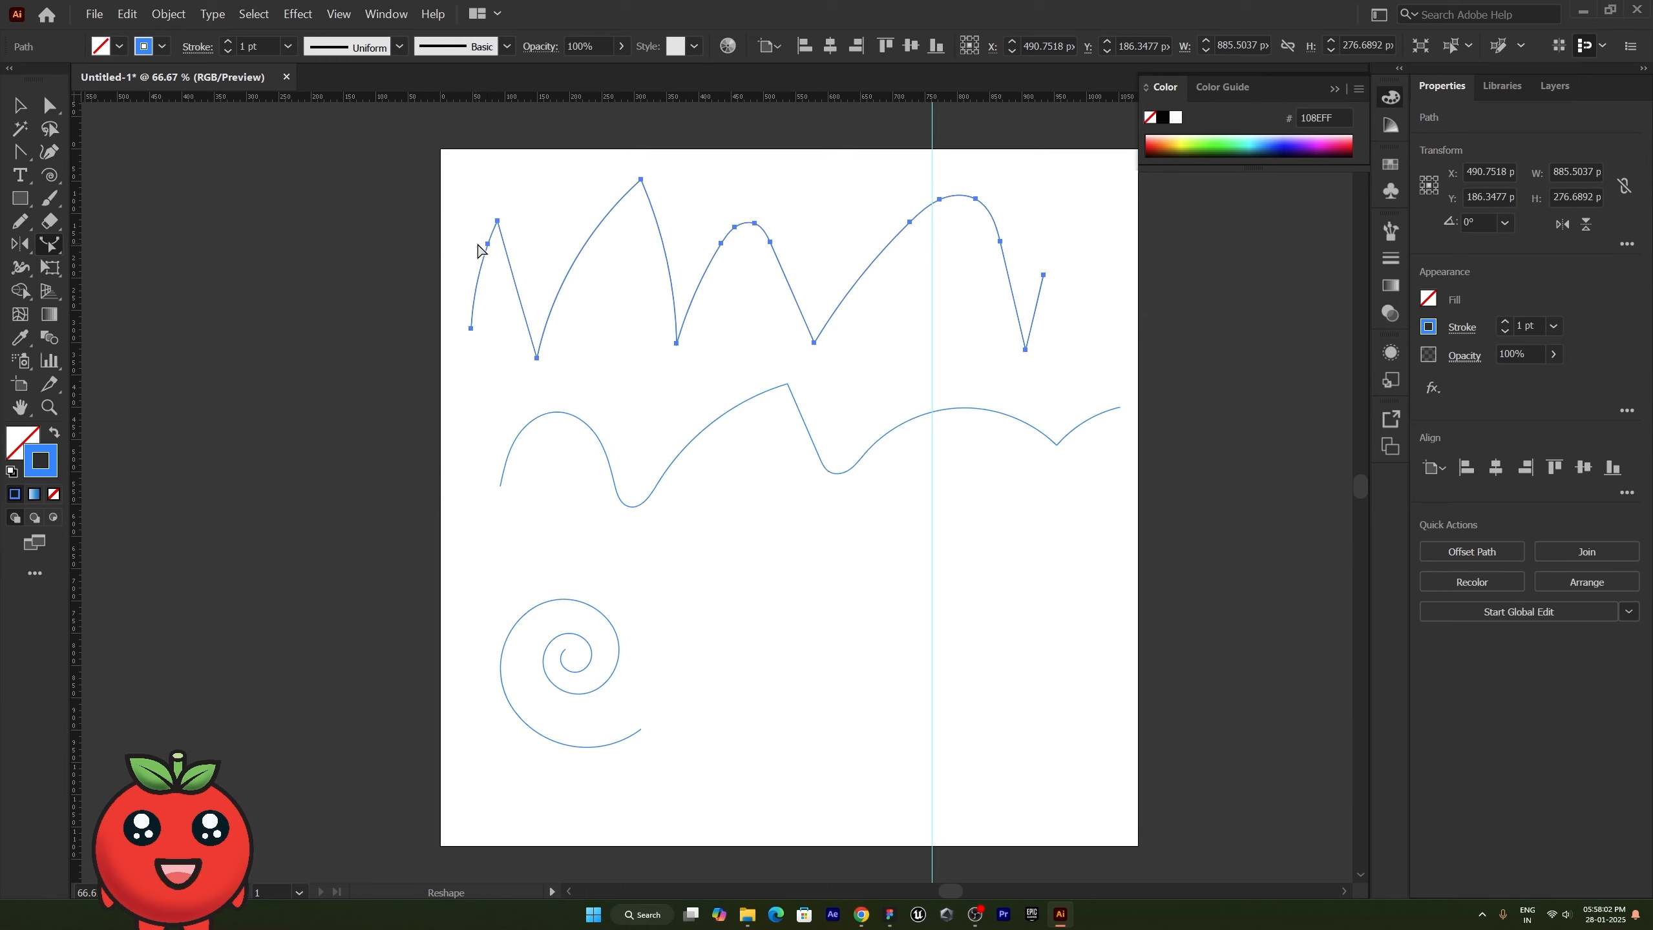
pyautogui.moveTo(486, 240); pyautogui.dragTo(637, 282)
# Step: Pull the spiral's inner turns far to the right with the Reshape tool, stretching it into a long looping curve
pyautogui.moveTo(678, 774); pyautogui.dragTo(477, 579)
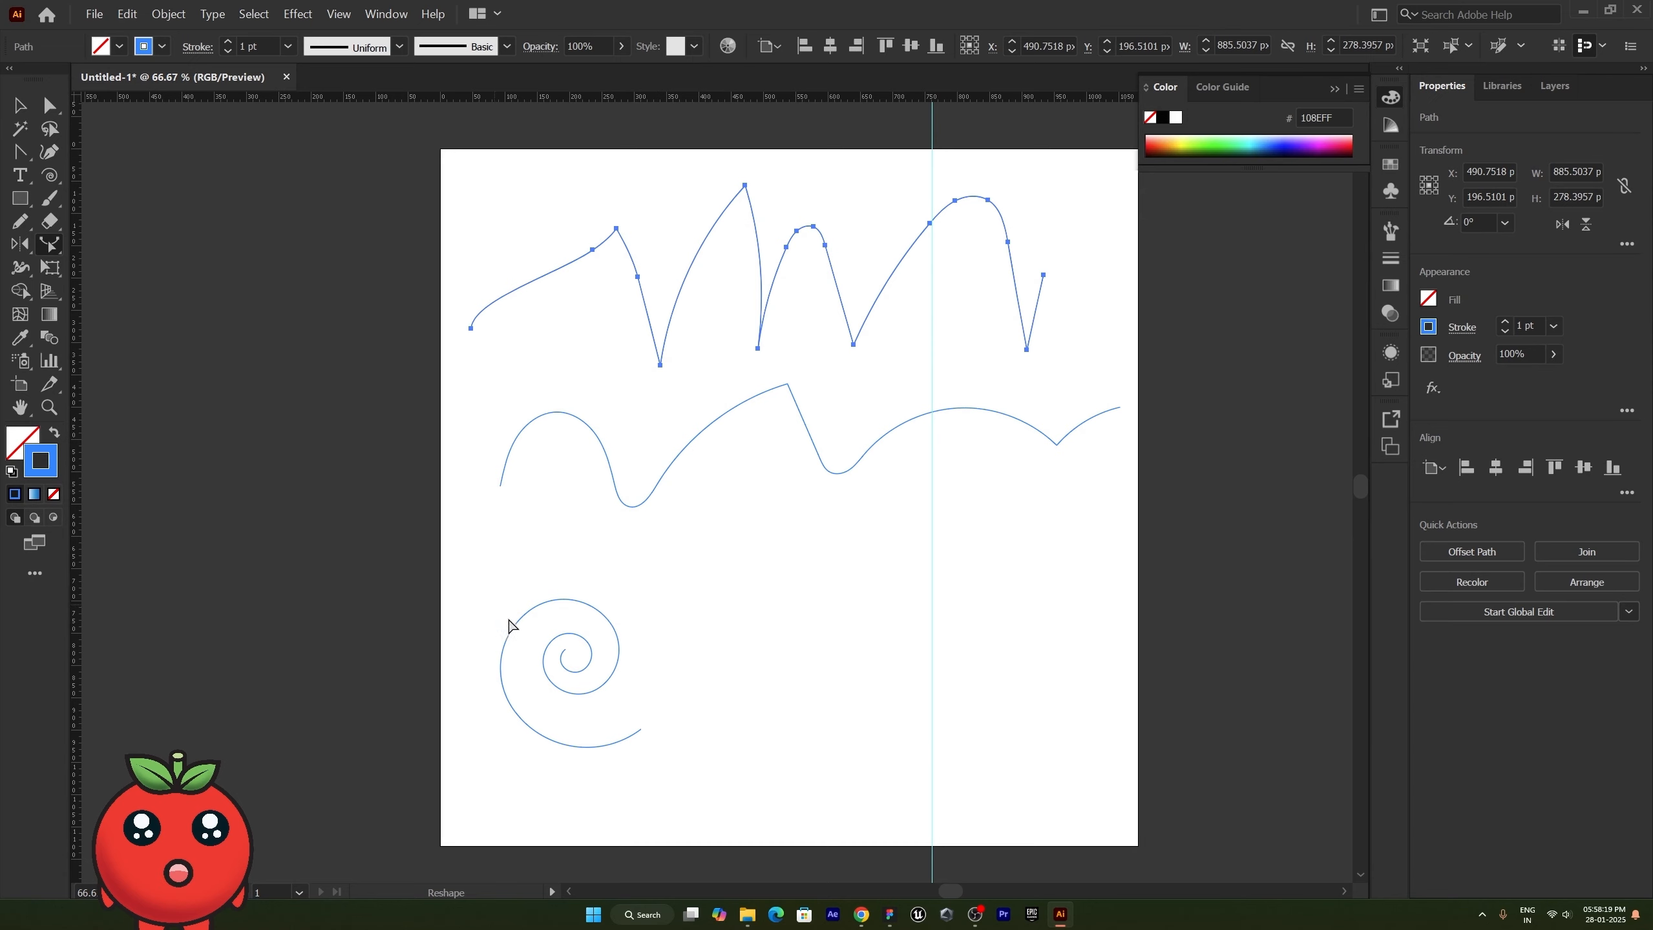
pyautogui.keyDown('ctrl'); pyautogui.click(564, 655); pyautogui.keyUp('ctrl')
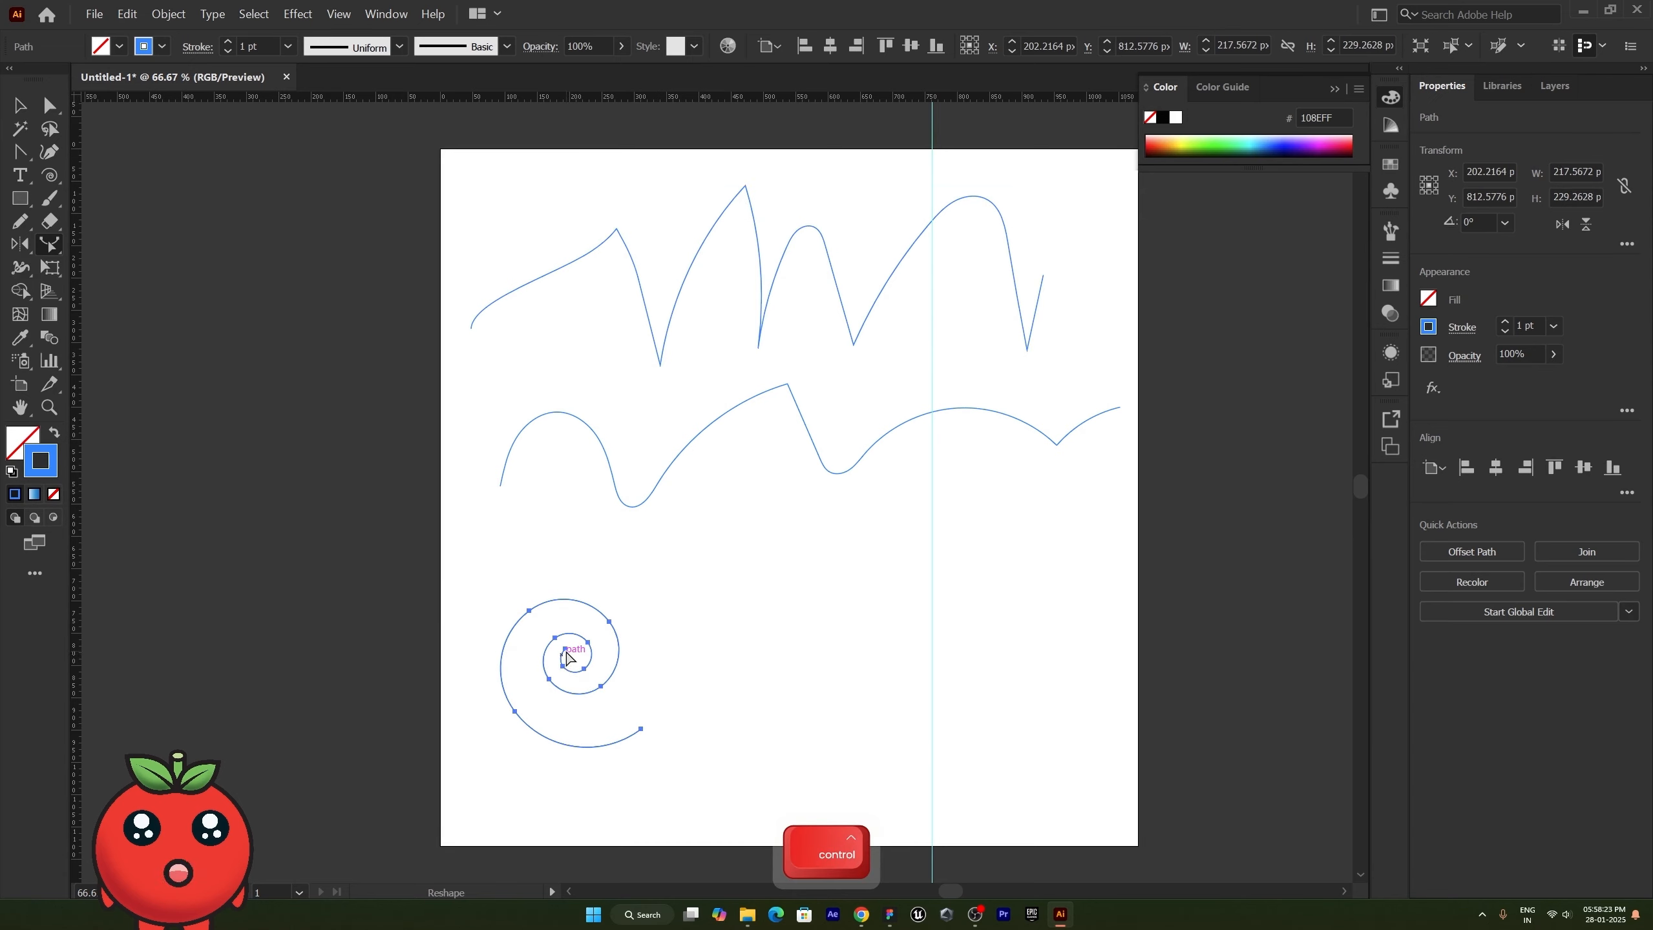
pyautogui.moveTo(567, 655)
pyautogui.mouseDown()
pyautogui.moveTo(723, 673)
pyautogui.moveTo(1056, 642)
pyautogui.moveTo(731, 660)
pyautogui.moveTo(927, 670)
pyautogui.mouseUp()
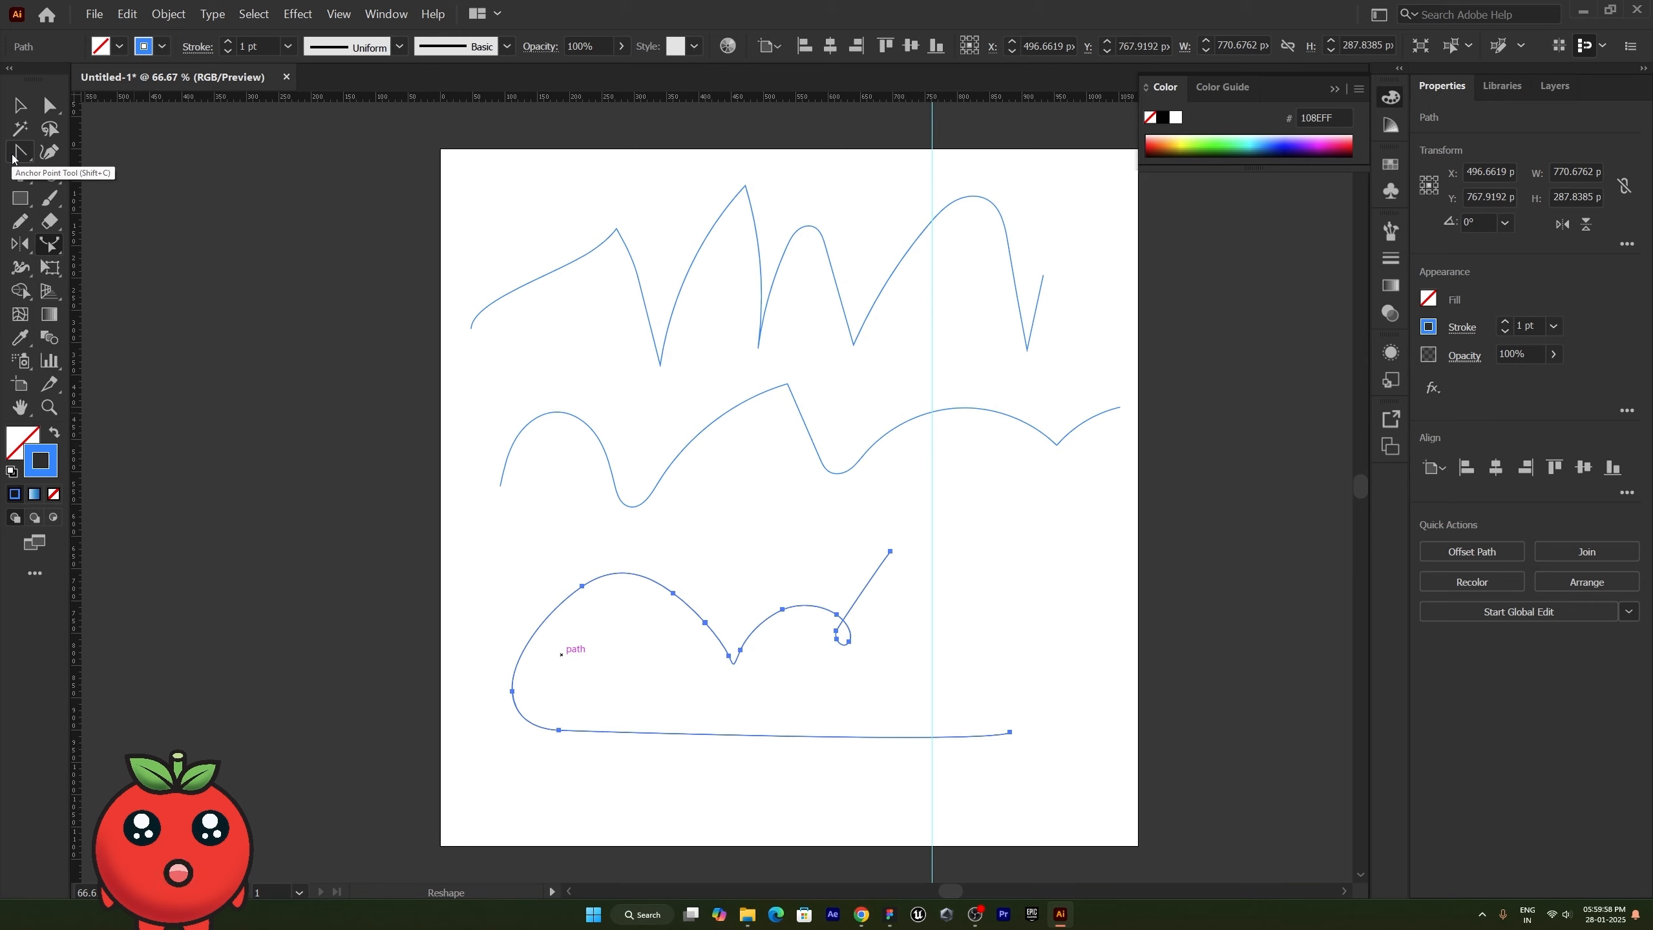
# Step: Draw an open zigzag path of seven anchor points with the Pen tool across the artboard between the lower two curves
pyautogui.moveTo(13, 157); pyautogui.dragTo(62, 152)
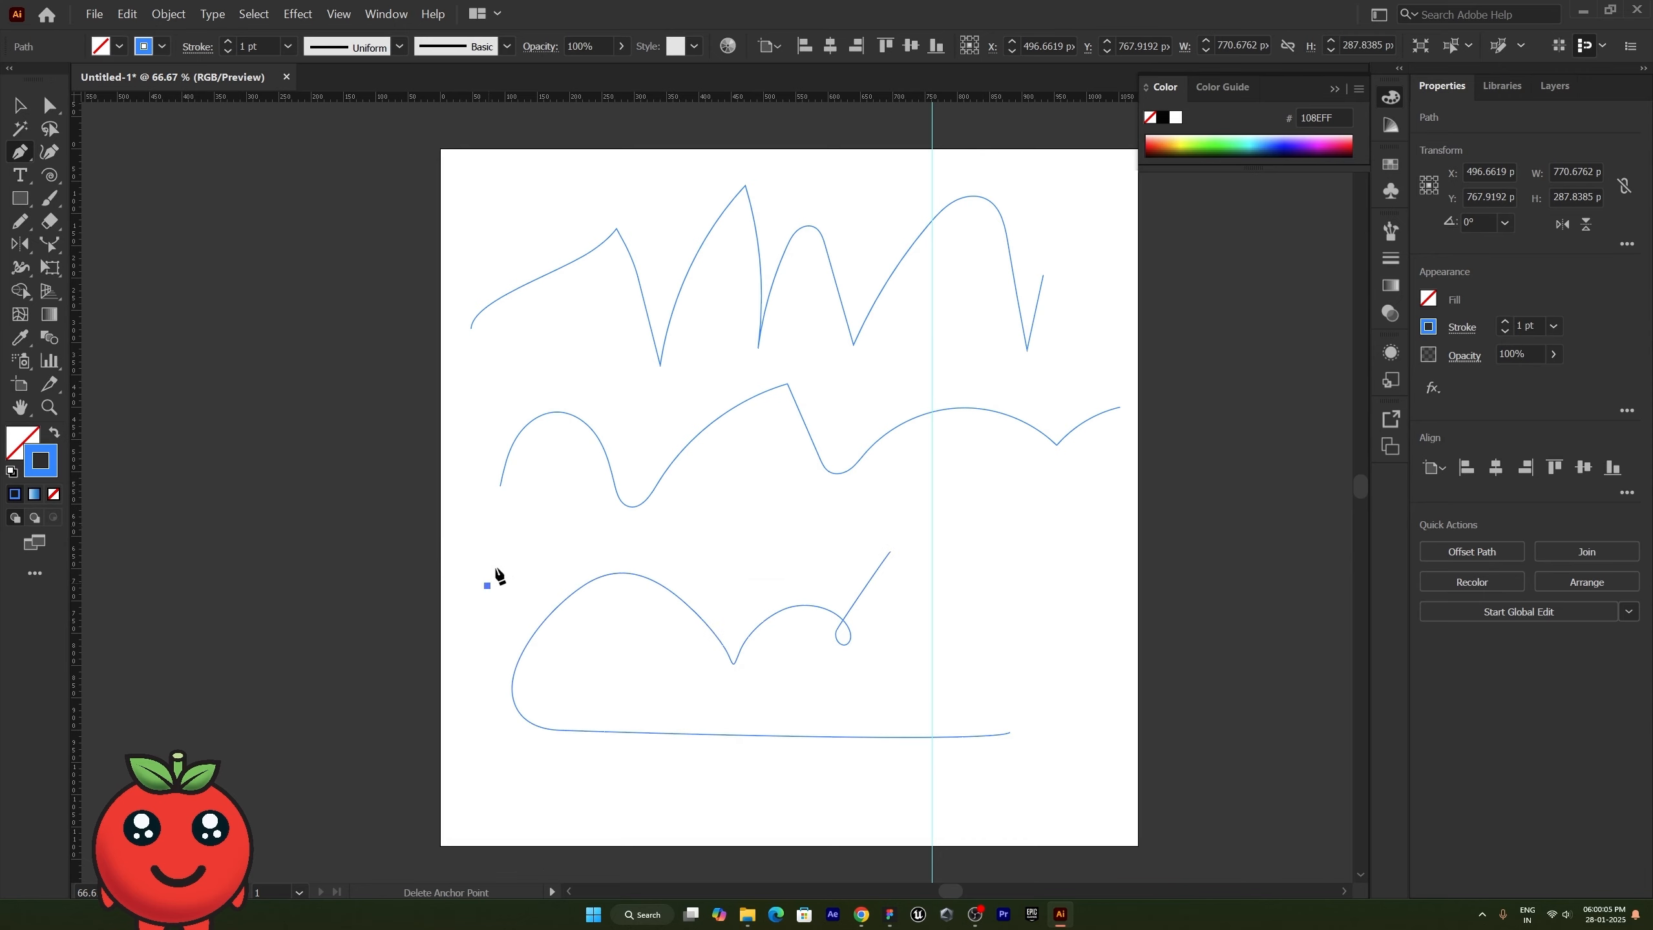
pyautogui.click(487, 586)
pyautogui.click(560, 507)
pyautogui.click(688, 586)
pyautogui.click(784, 505)
pyautogui.click(951, 531)
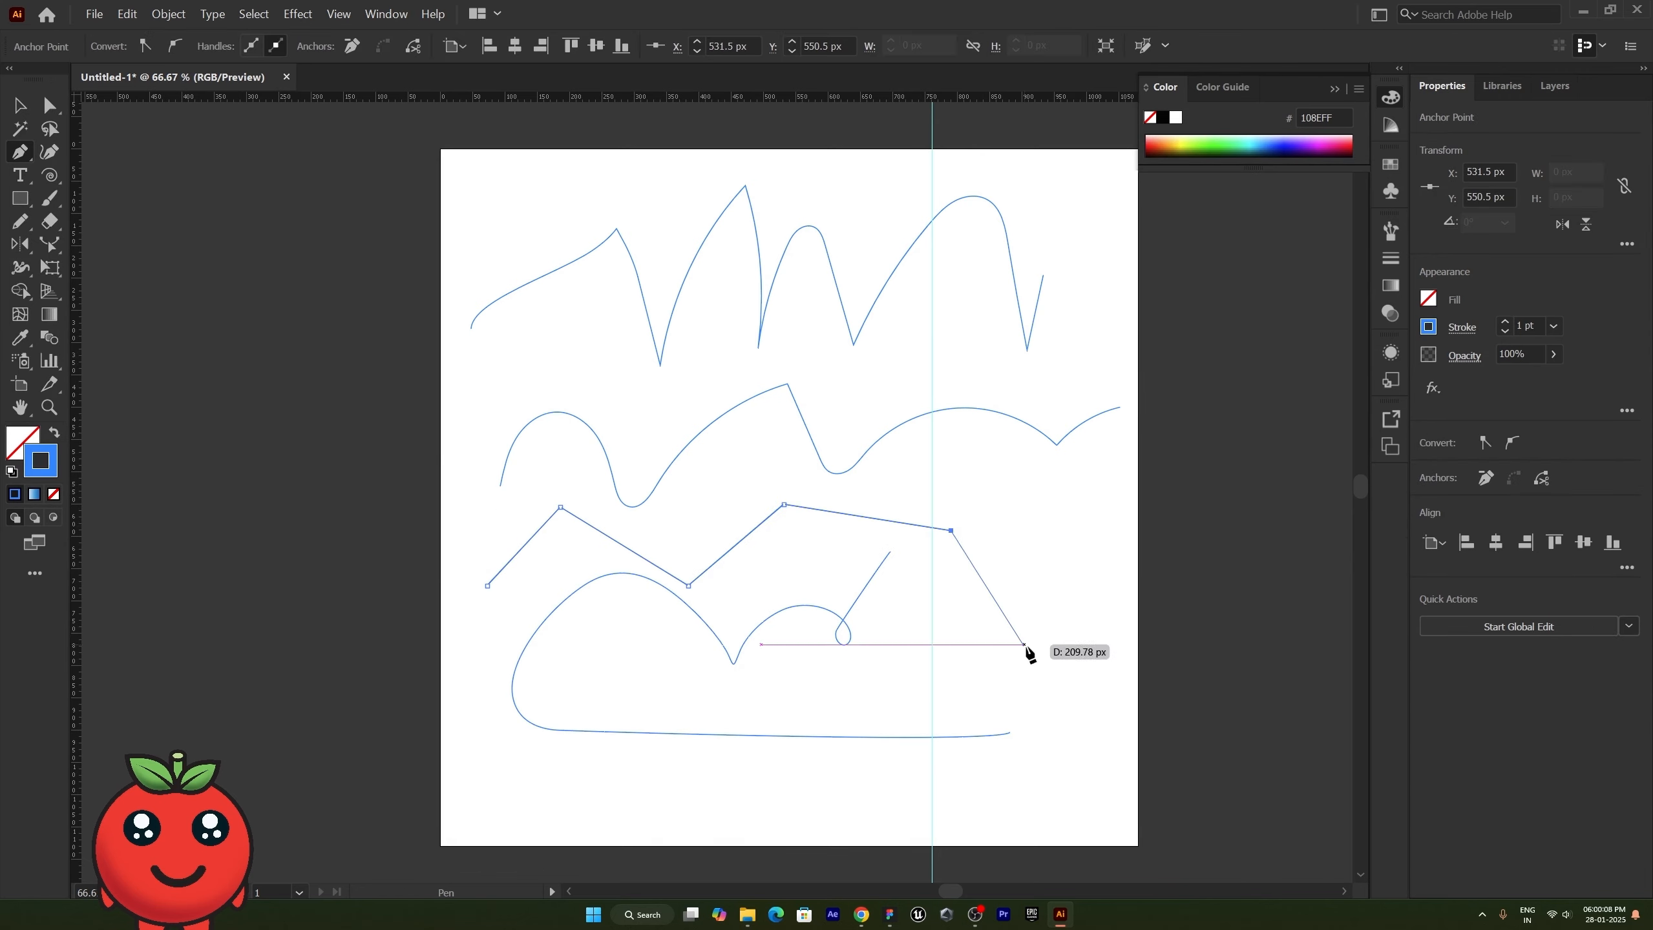
pyautogui.click(1034, 650)
pyautogui.click(1102, 545)
# Step: Bend the first three straight segments of the zigzag into curves with the Reshape tool
pyautogui.click(49, 247)
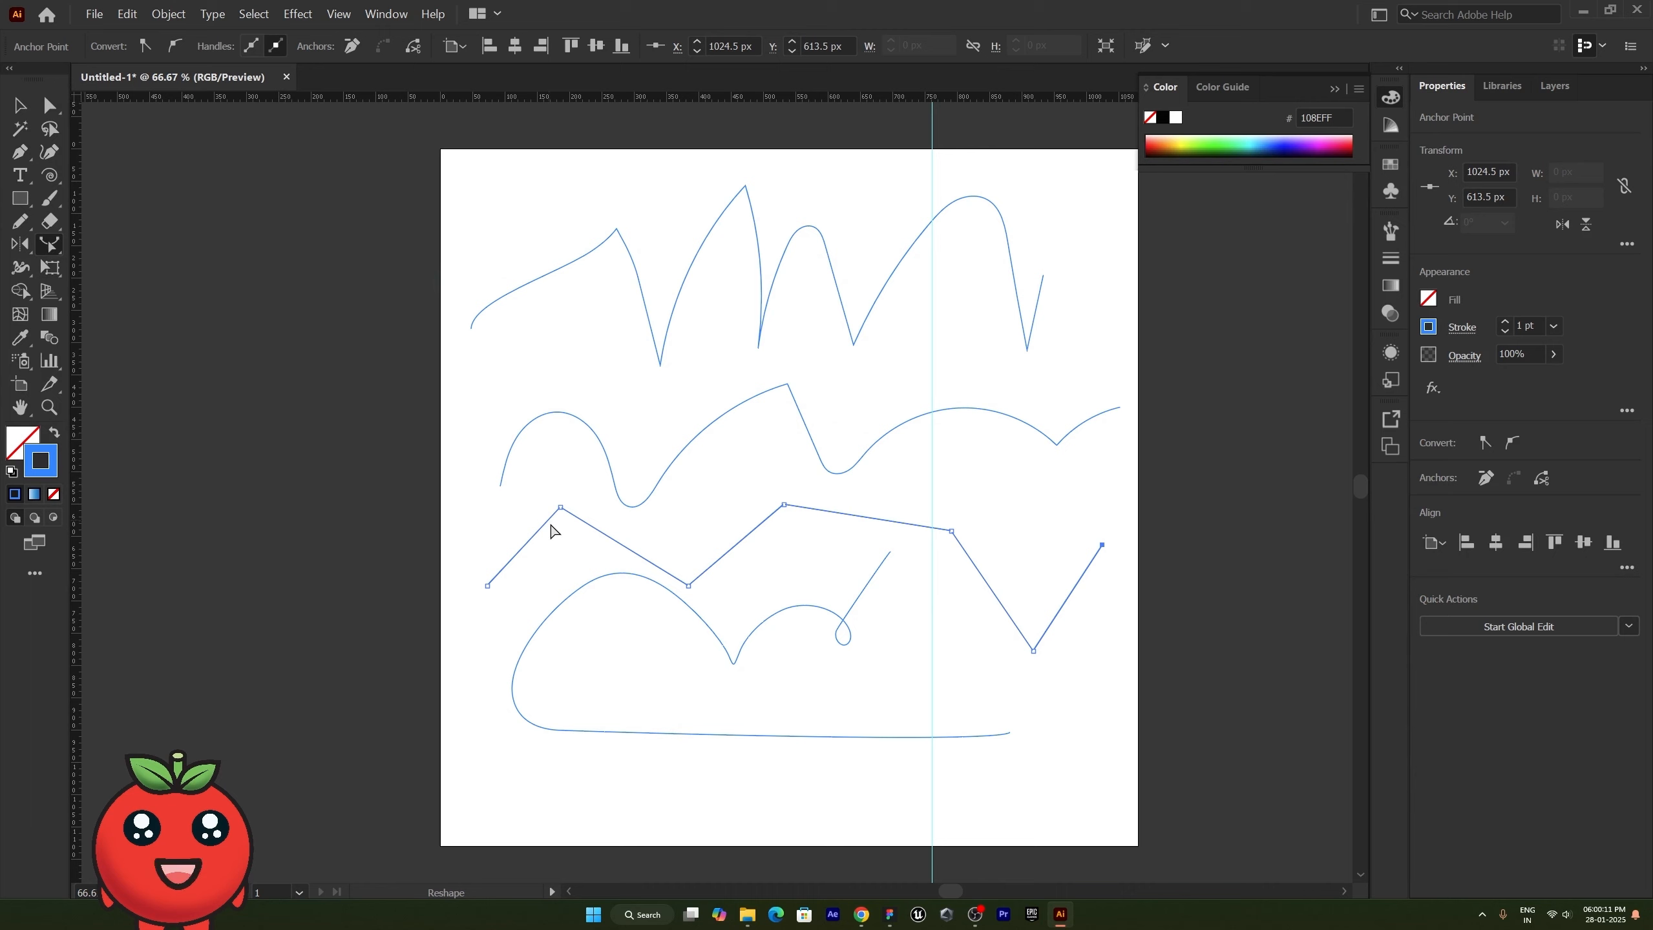
pyautogui.click(528, 543)
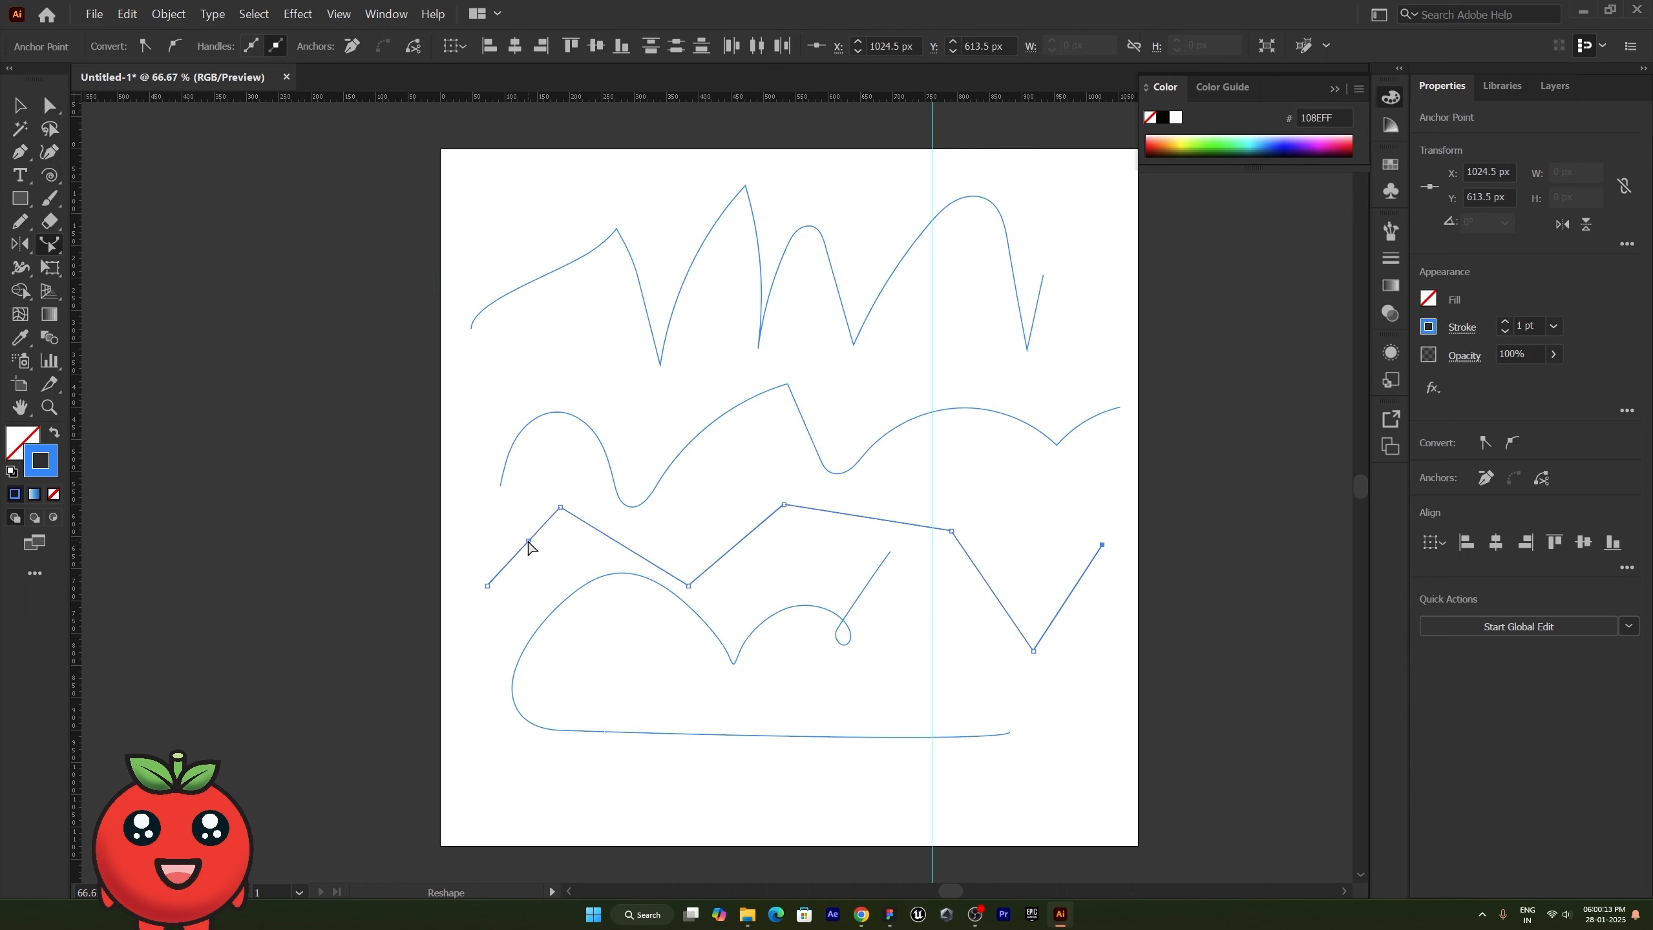
pyautogui.moveTo(496, 522); pyautogui.dragTo(497, 522)
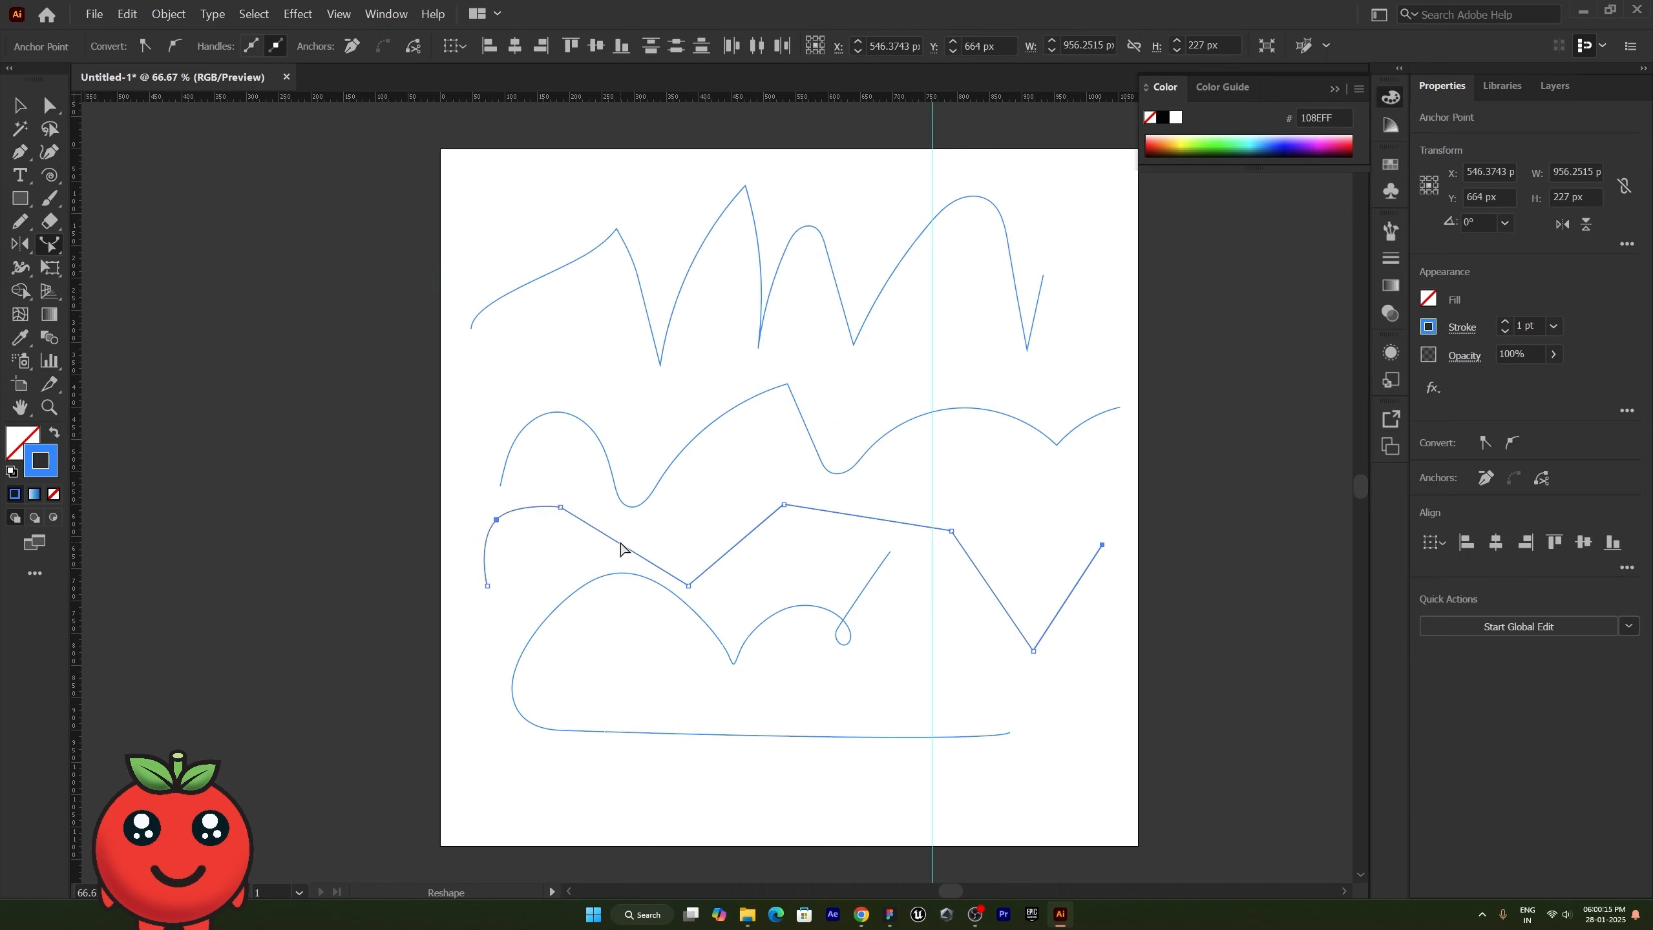
pyautogui.moveTo(618, 551); pyautogui.dragTo(631, 526)
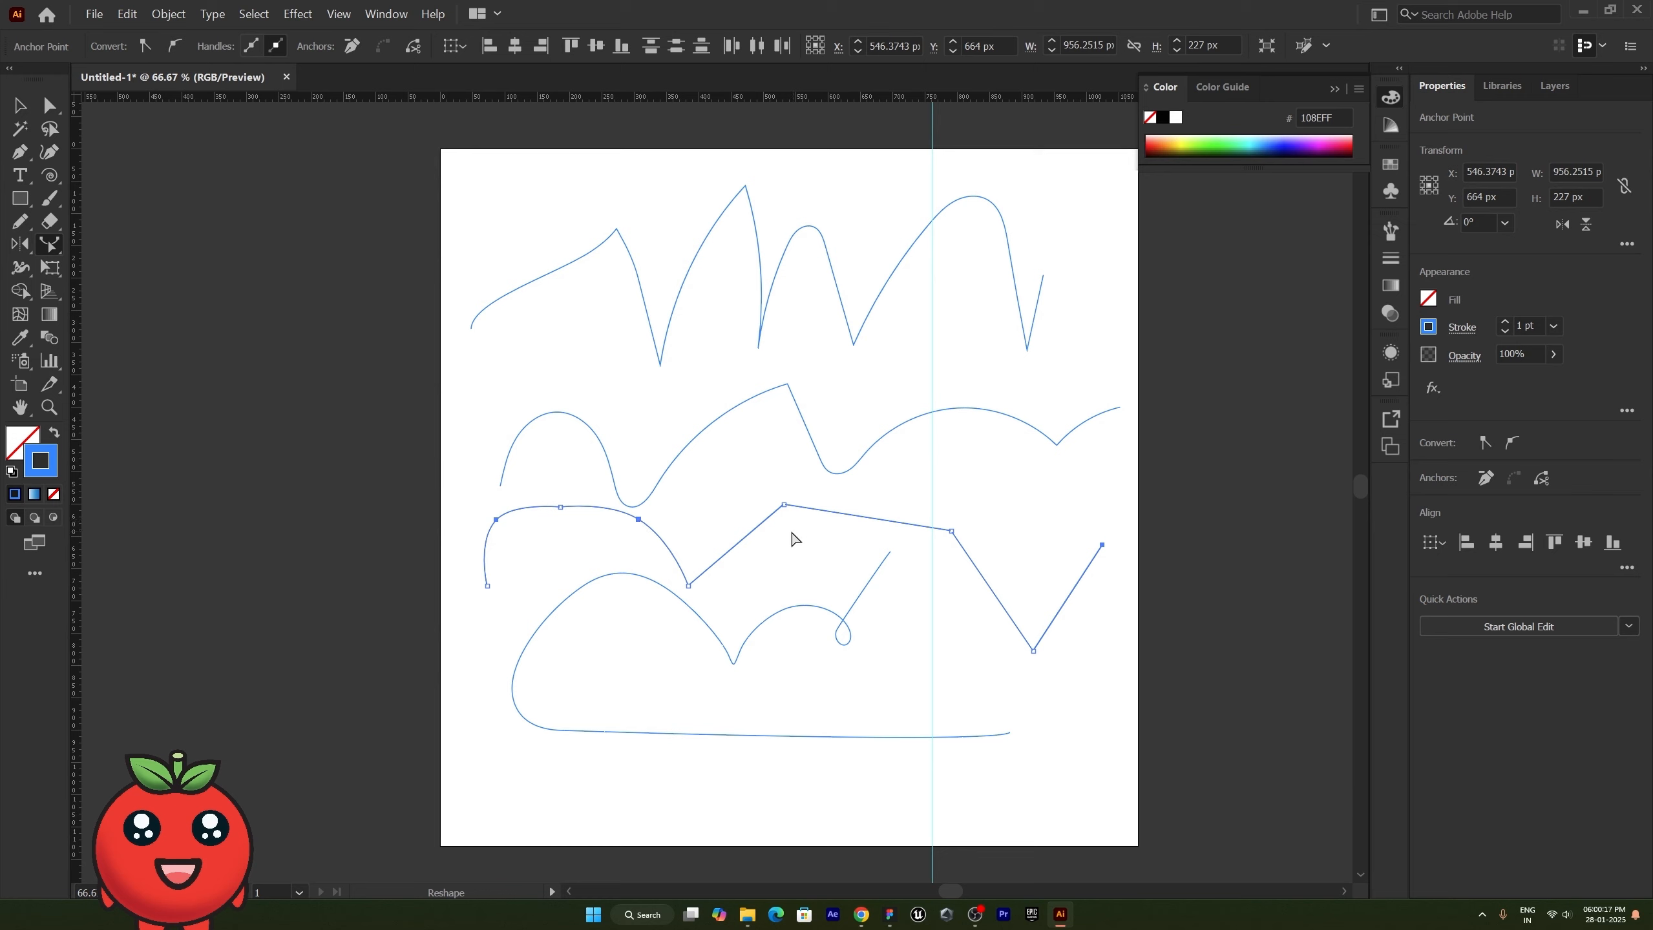
pyautogui.moveTo(745, 540); pyautogui.dragTo(775, 558)
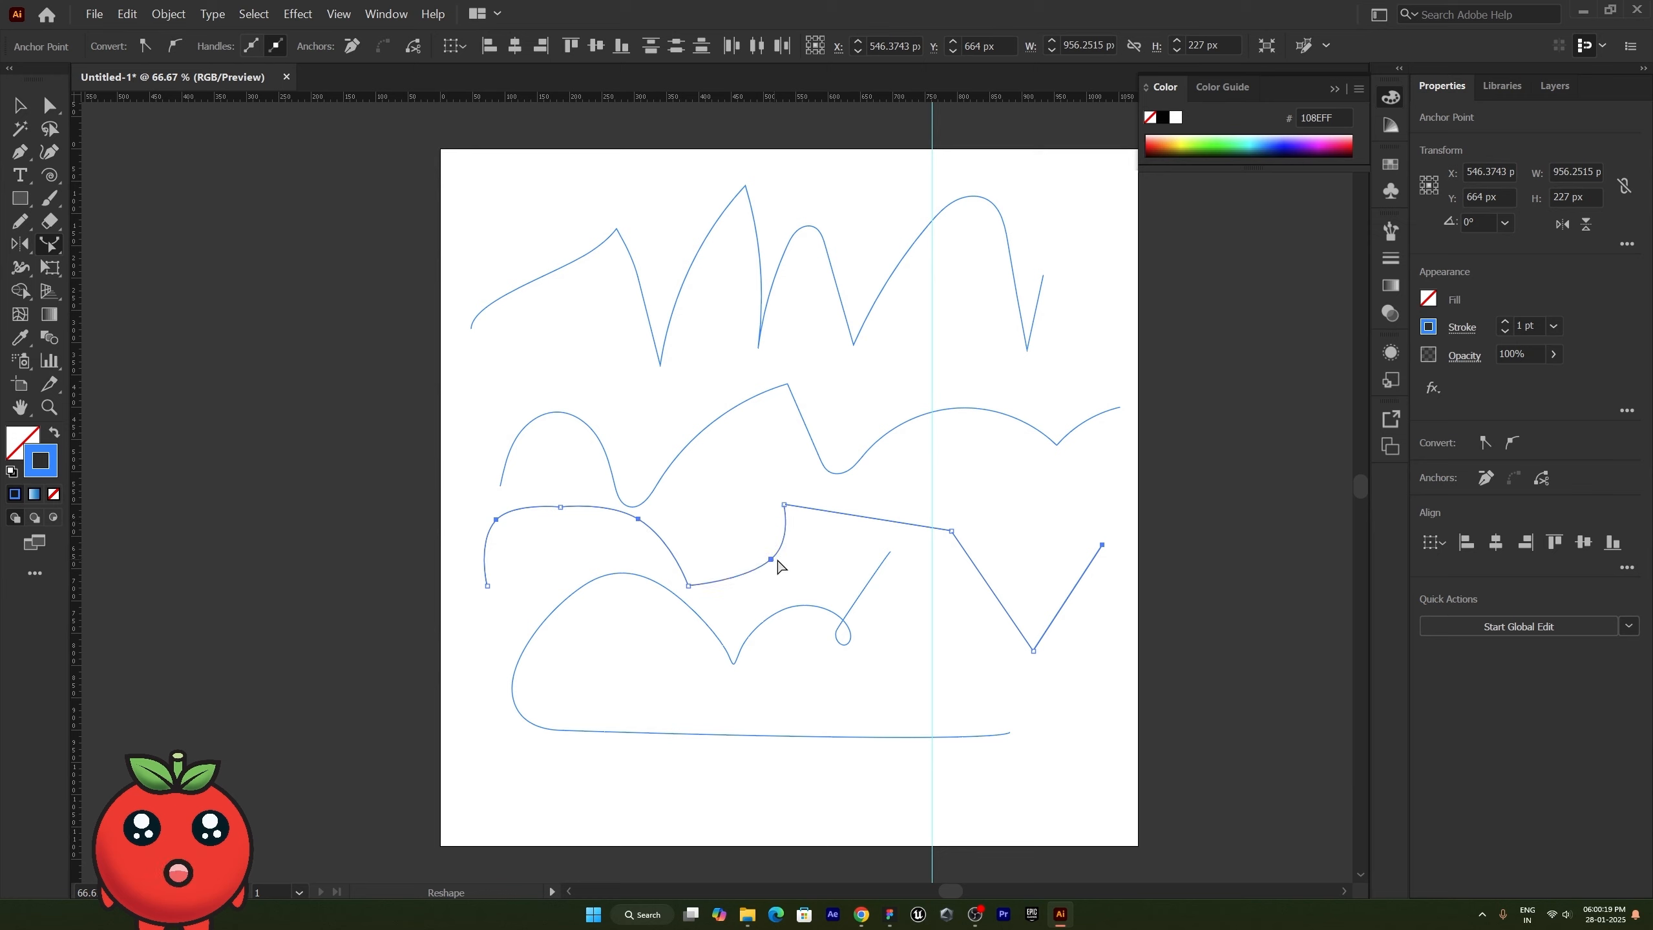
# Step: Bend the zigzag's remaining straight segments into curves and pull the top of its first arch downward
pyautogui.moveTo(848, 515); pyautogui.dragTo(857, 484)
pyautogui.moveTo(783, 519); pyautogui.dragTo(774, 537)
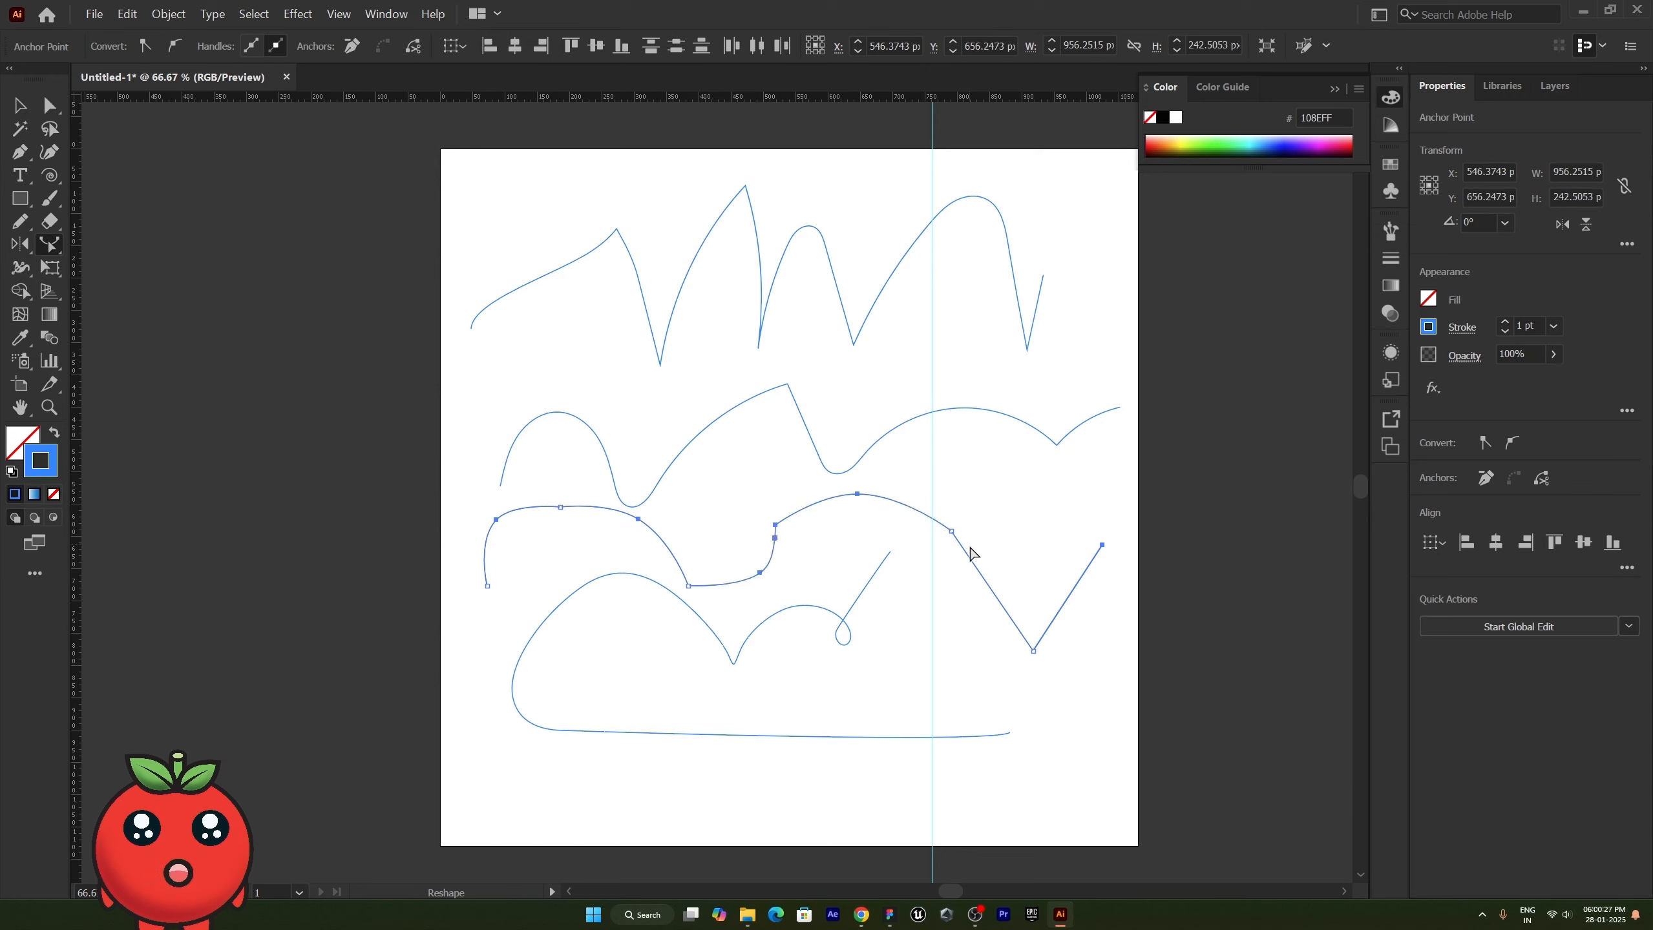
pyautogui.moveTo(981, 577); pyautogui.dragTo(950, 610)
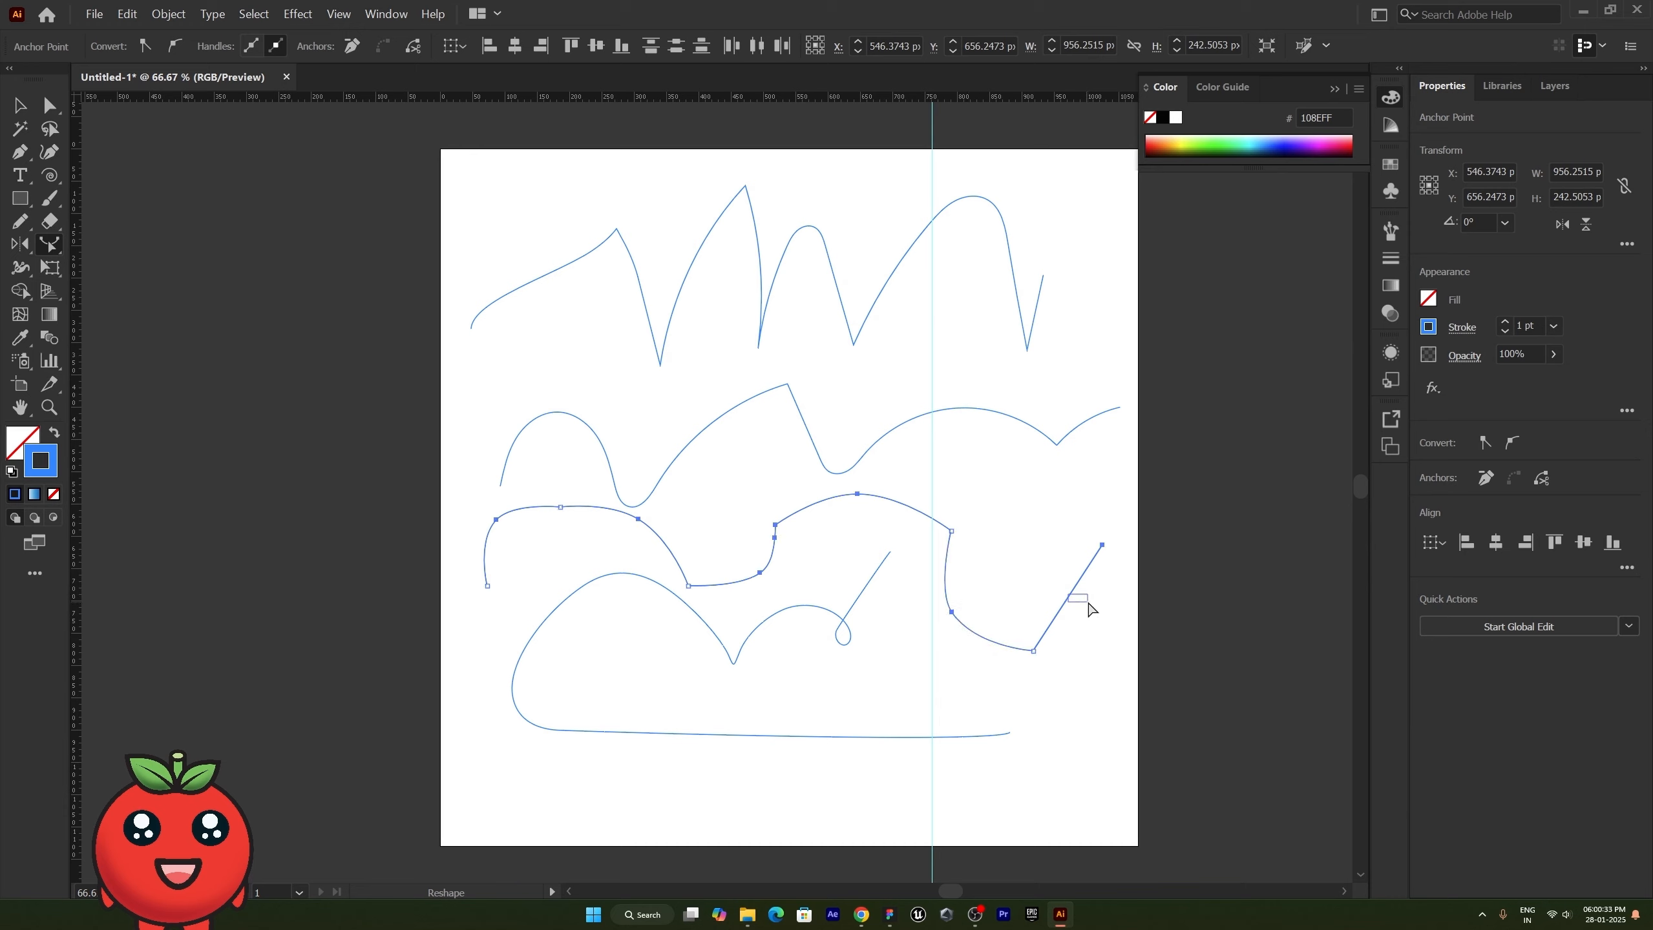
pyautogui.moveTo(1070, 601); pyautogui.dragTo(1112, 630)
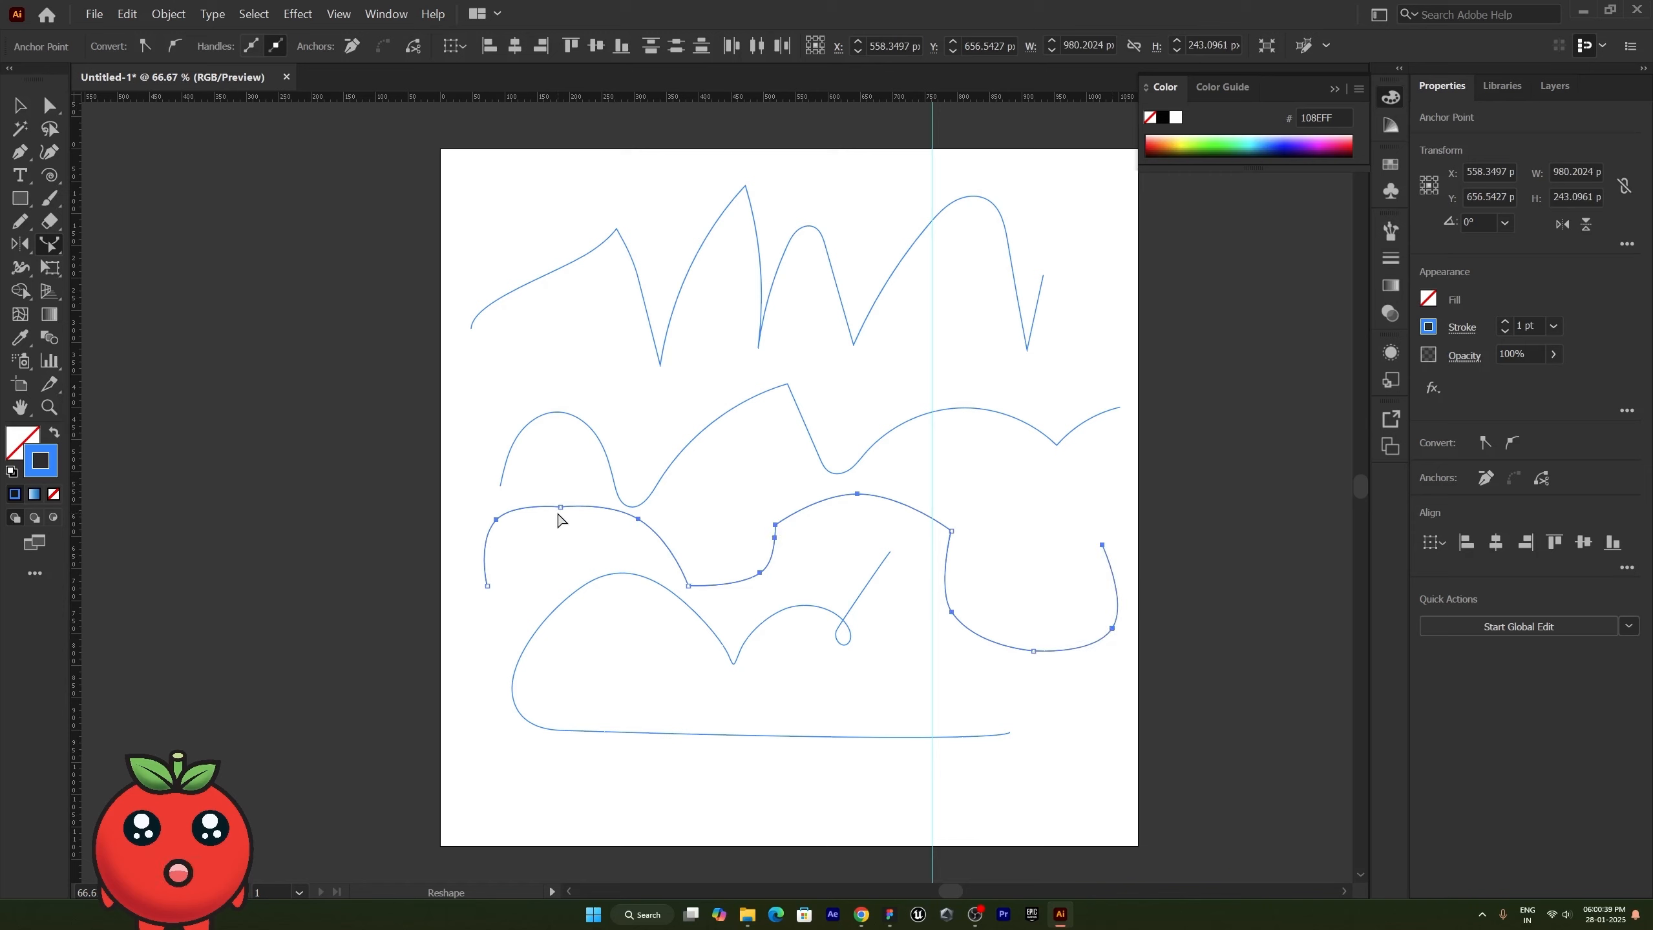
pyautogui.moveTo(561, 508); pyautogui.dragTo(599, 544)
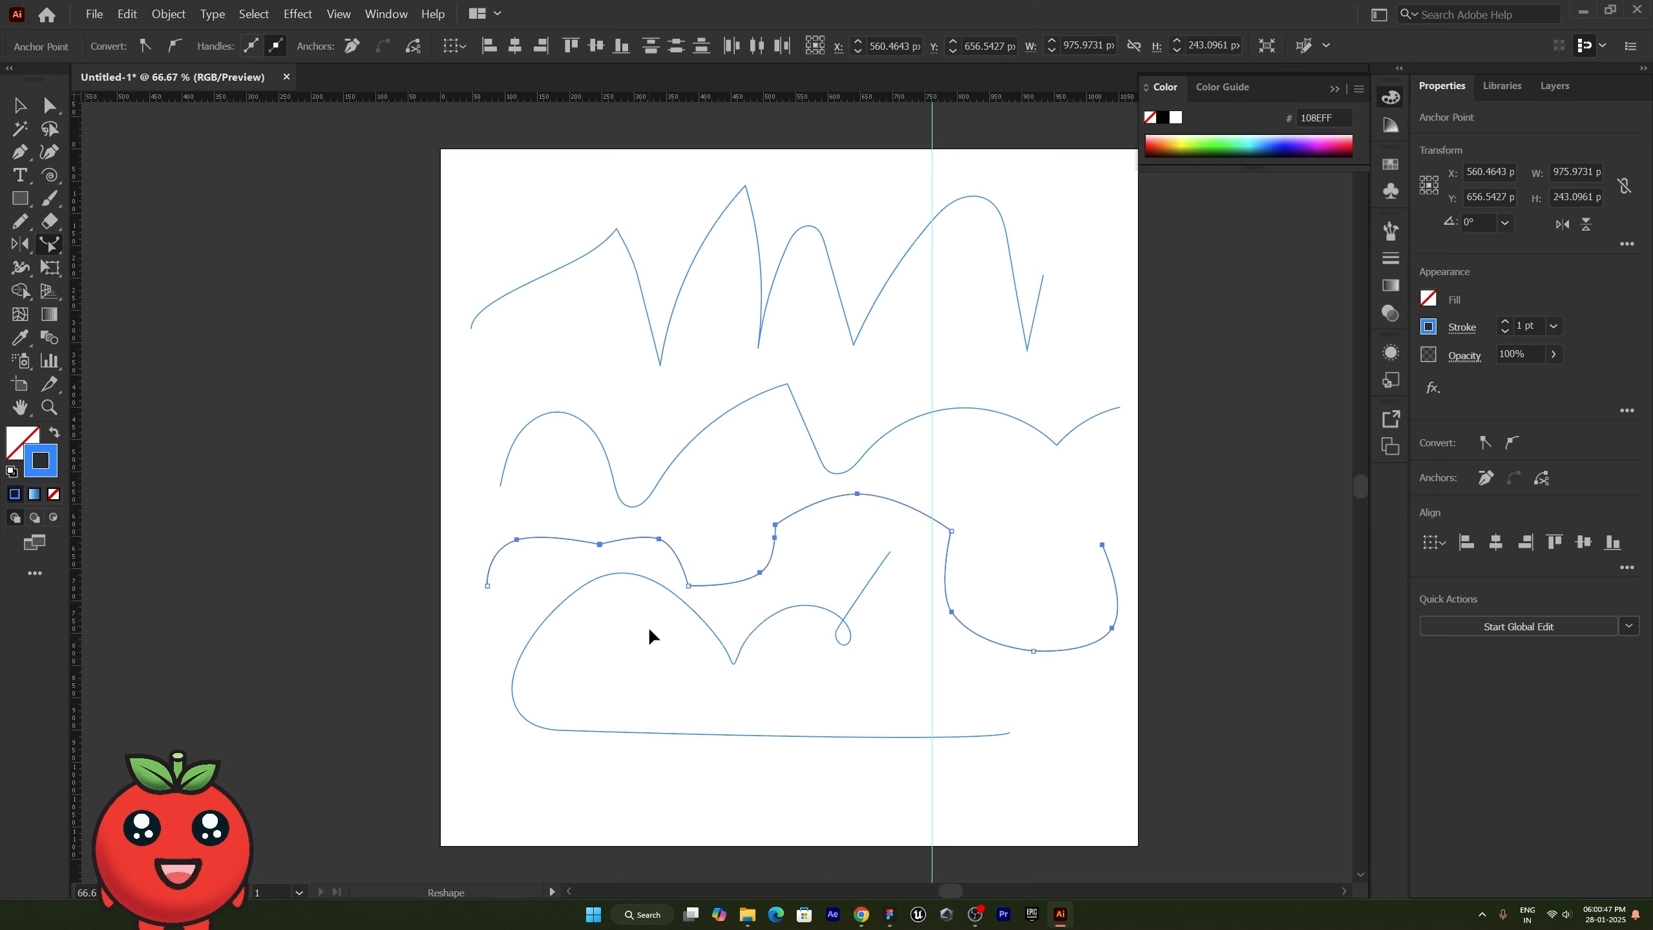
# Step: Select all the lines on the artboard and delete them
pyautogui.press('v')
pyautogui.click(1199, 775)
pyautogui.moveTo(1180, 783); pyautogui.dragTo(482, 182)
pyautogui.press('Delete')
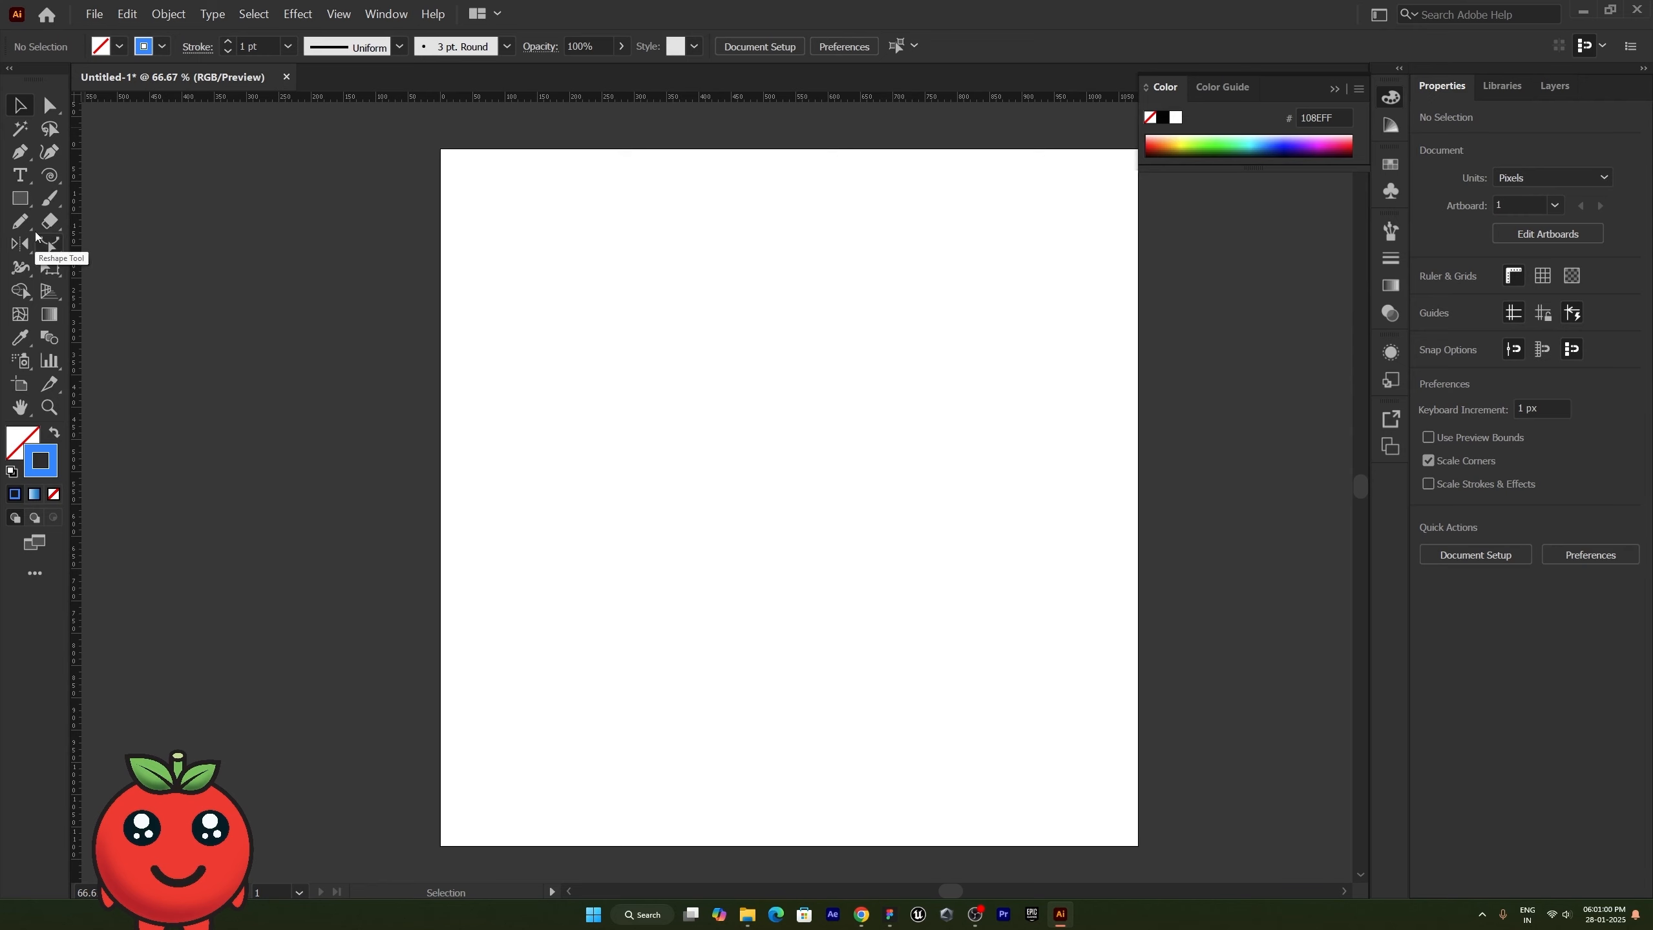
# Step: Draw a wavy curve of about 1000 × 393 px across the artboard's upper half with the Curvature tool, using a 10 pt stroke
pyautogui.click(49, 152)
pyautogui.click(470, 296)
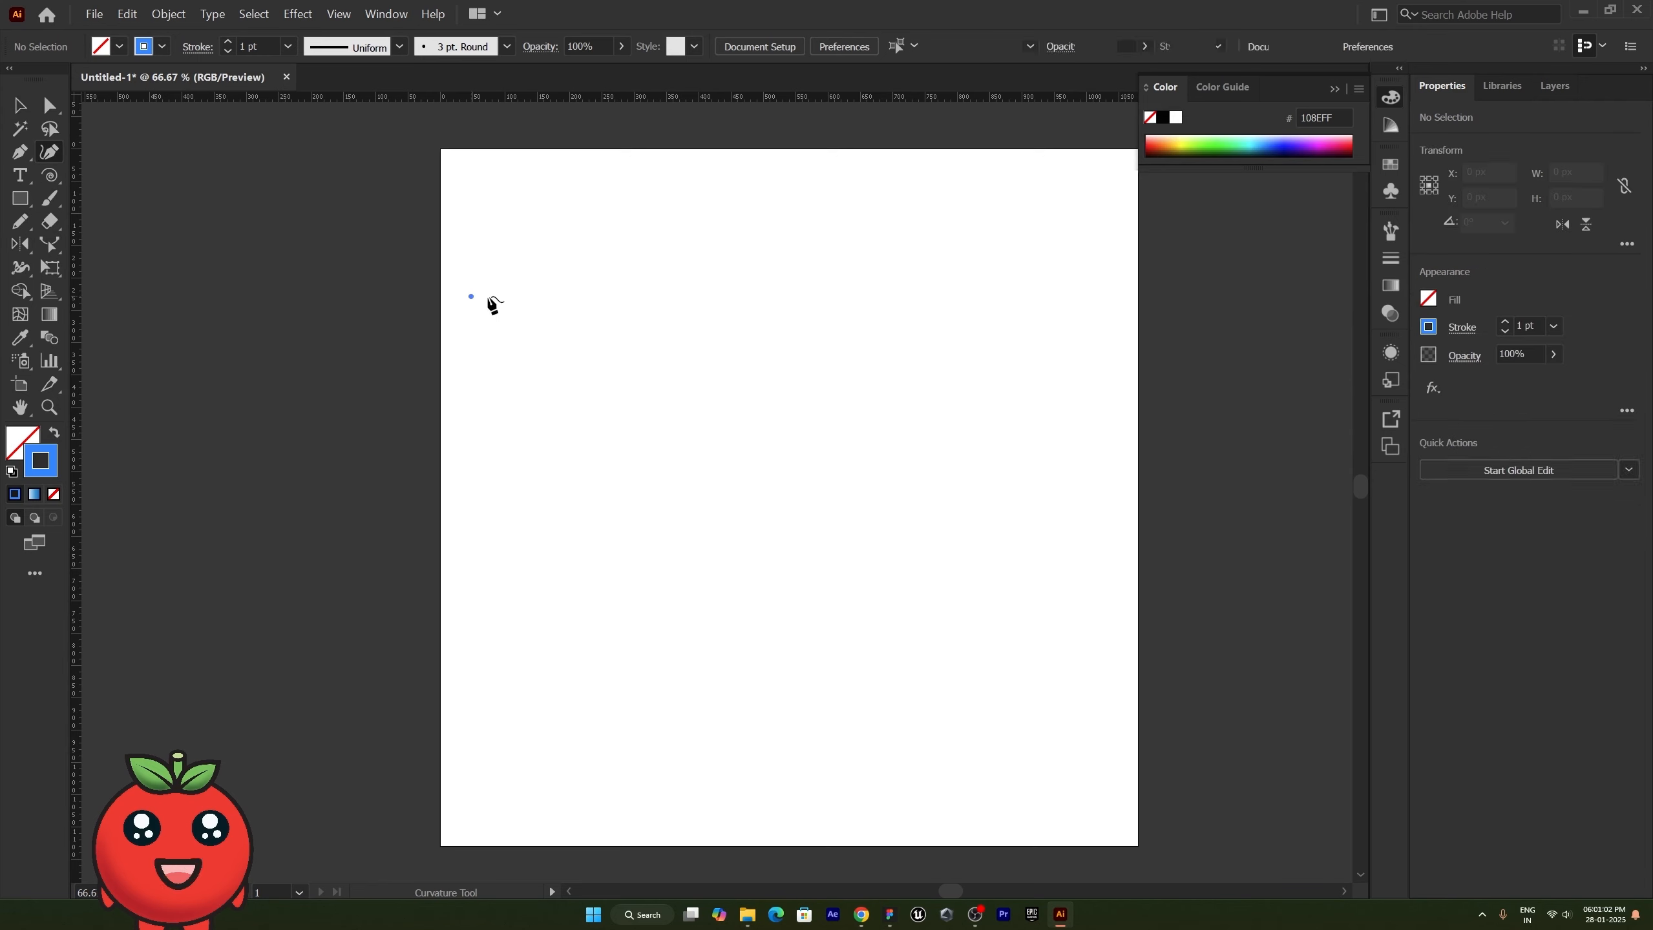
pyautogui.click(664, 265)
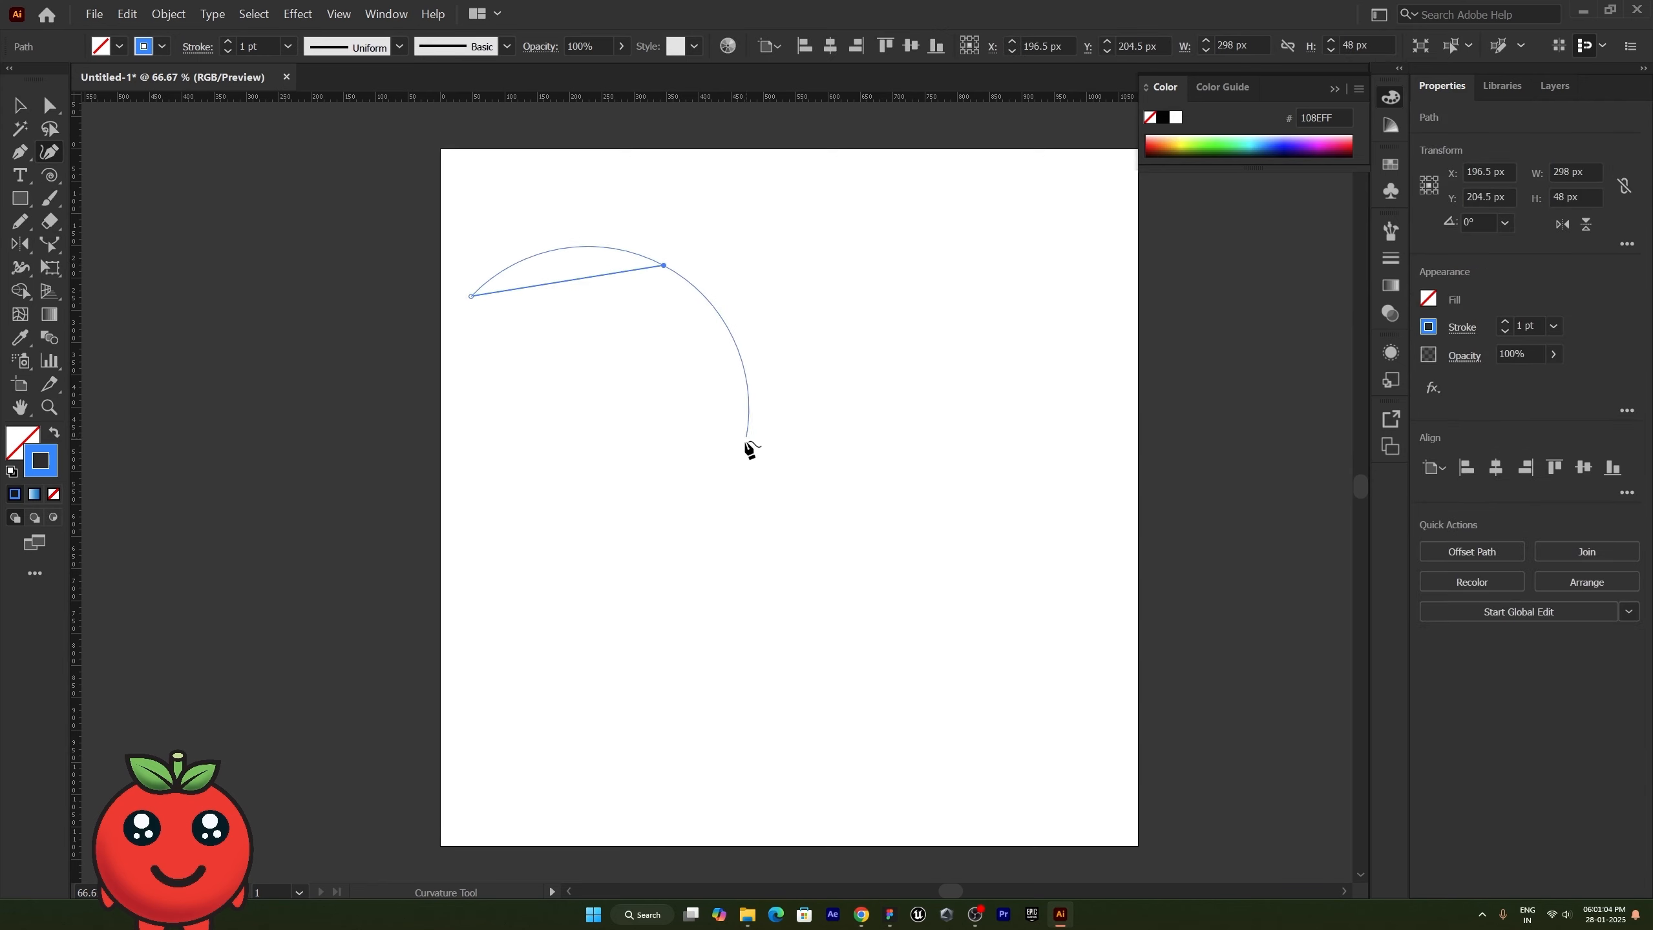
pyautogui.click(739, 476)
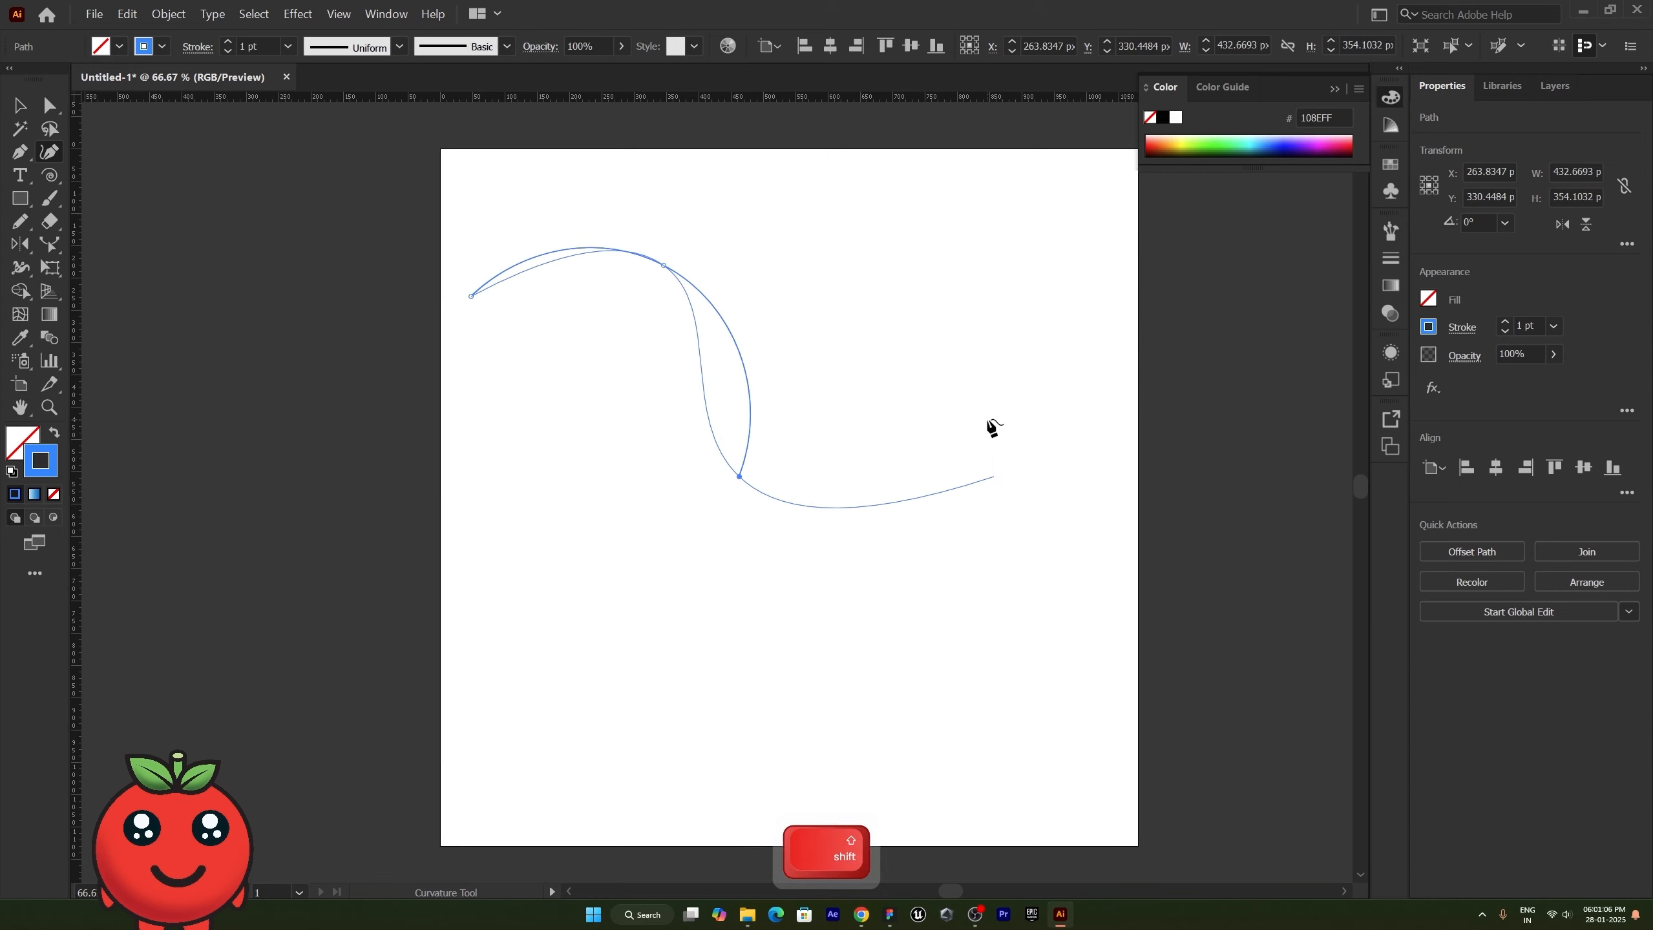
pyautogui.keyDown('shift'); pyautogui.click(915, 476); pyautogui.keyUp('shift')
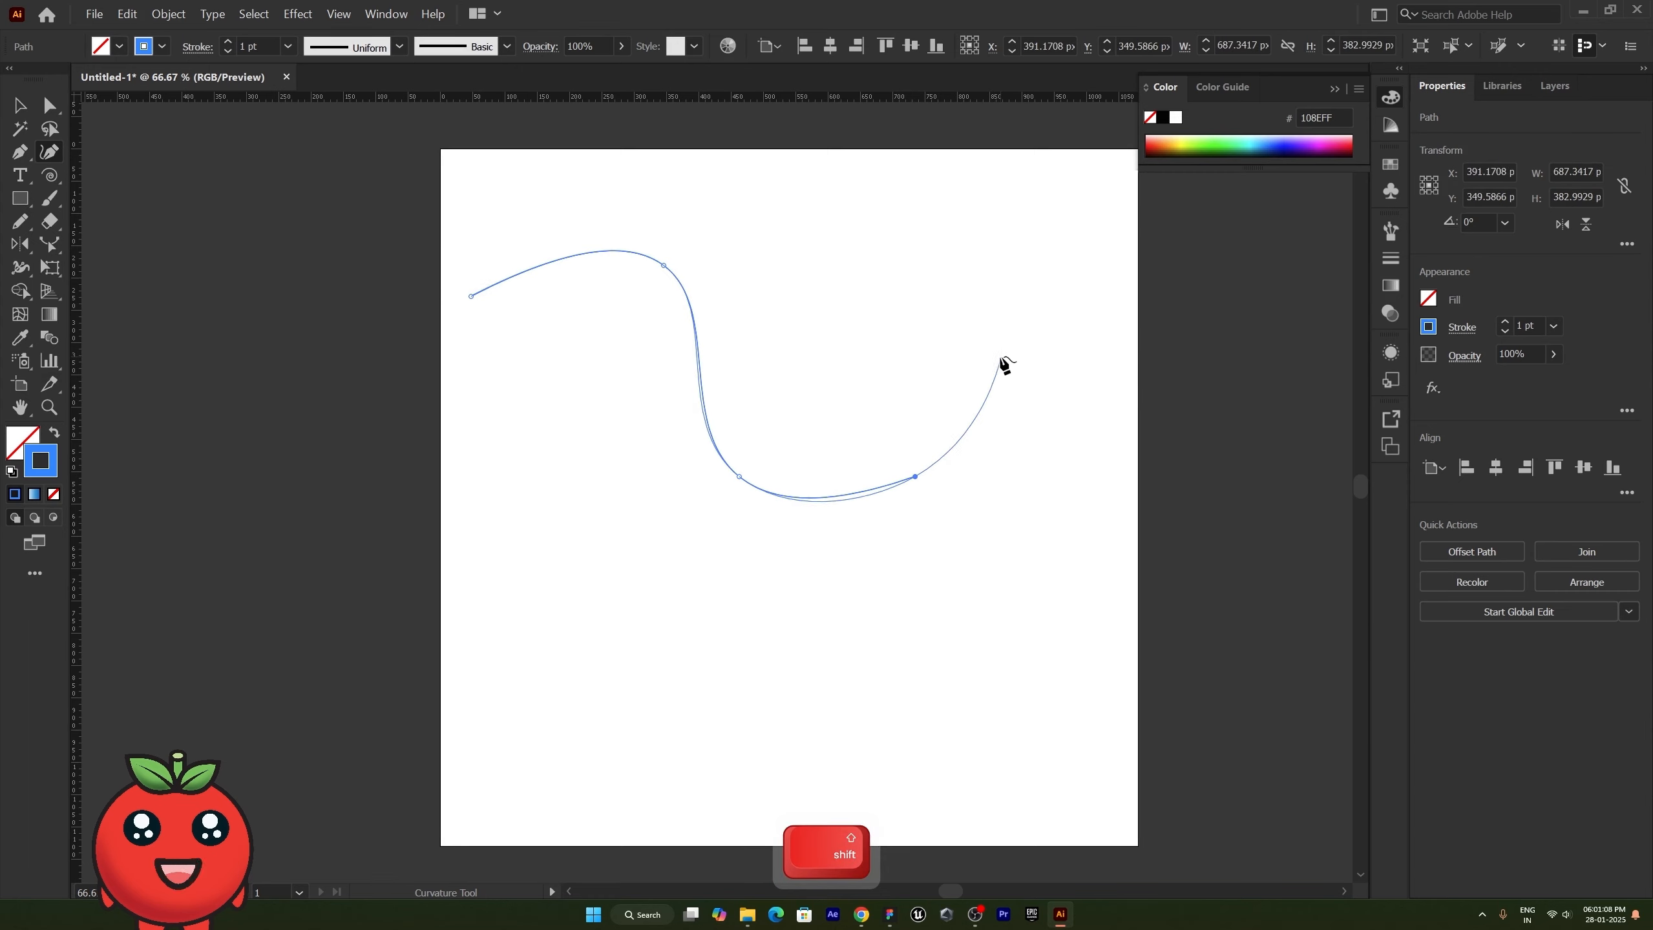
pyautogui.keyDown('shift'); pyautogui.click(994, 321); pyautogui.keyUp('shift')
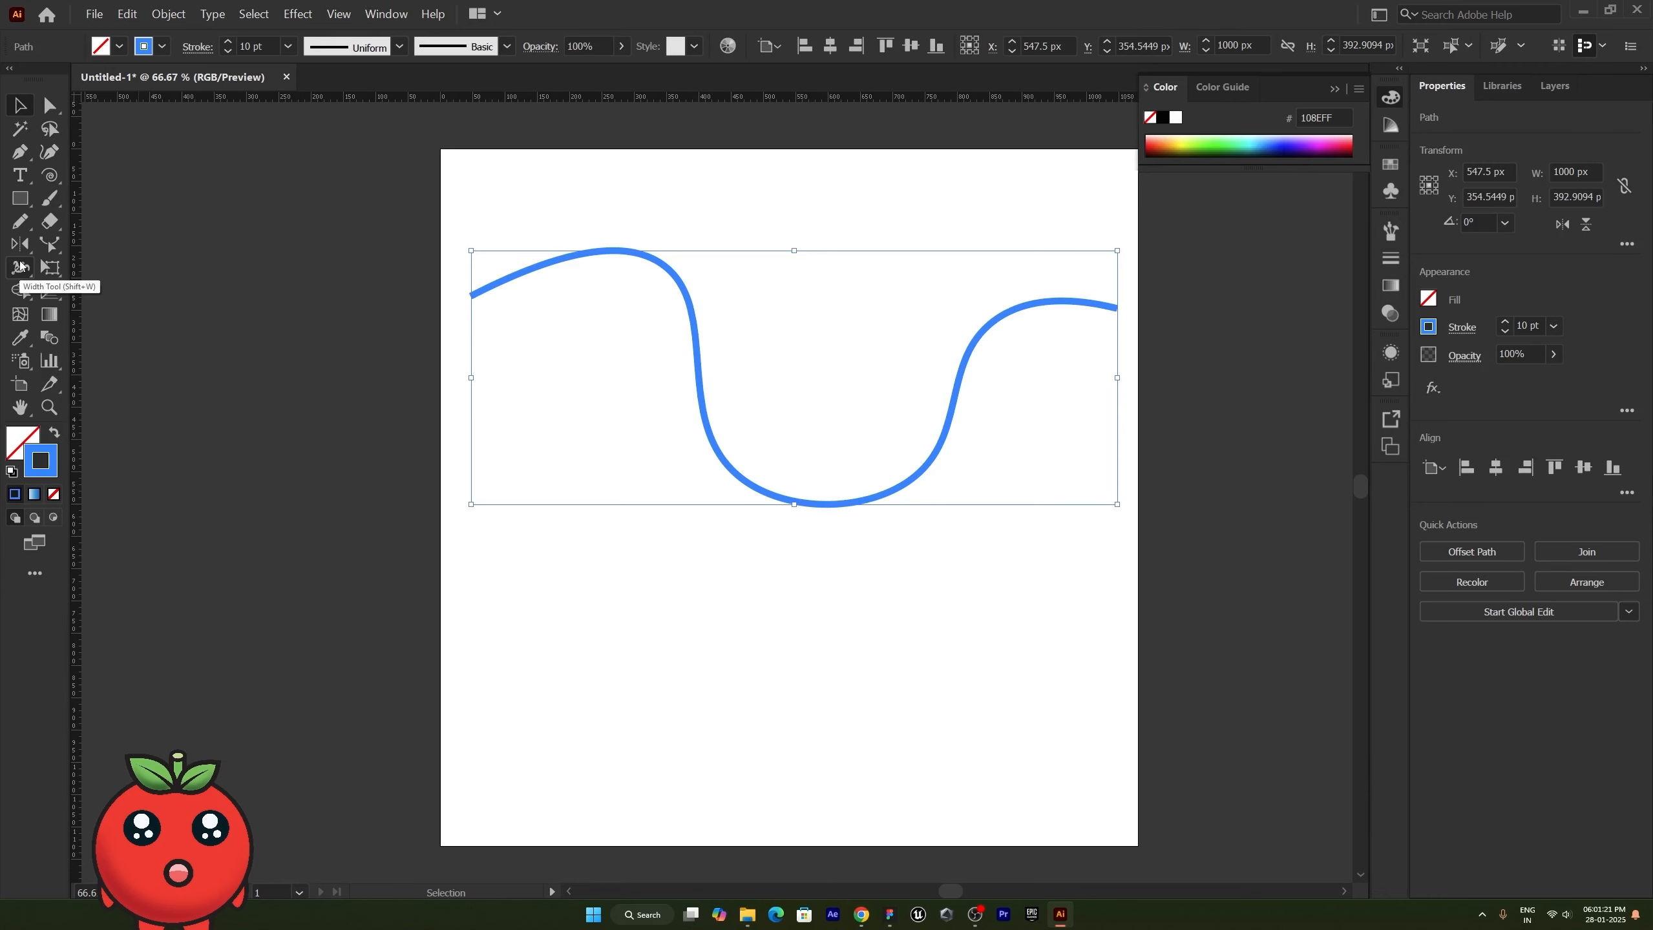
# Step: Apply the lens-shaped width profile, tapered at both ends, to the wavy curve's stroke
pyautogui.click(391, 207)
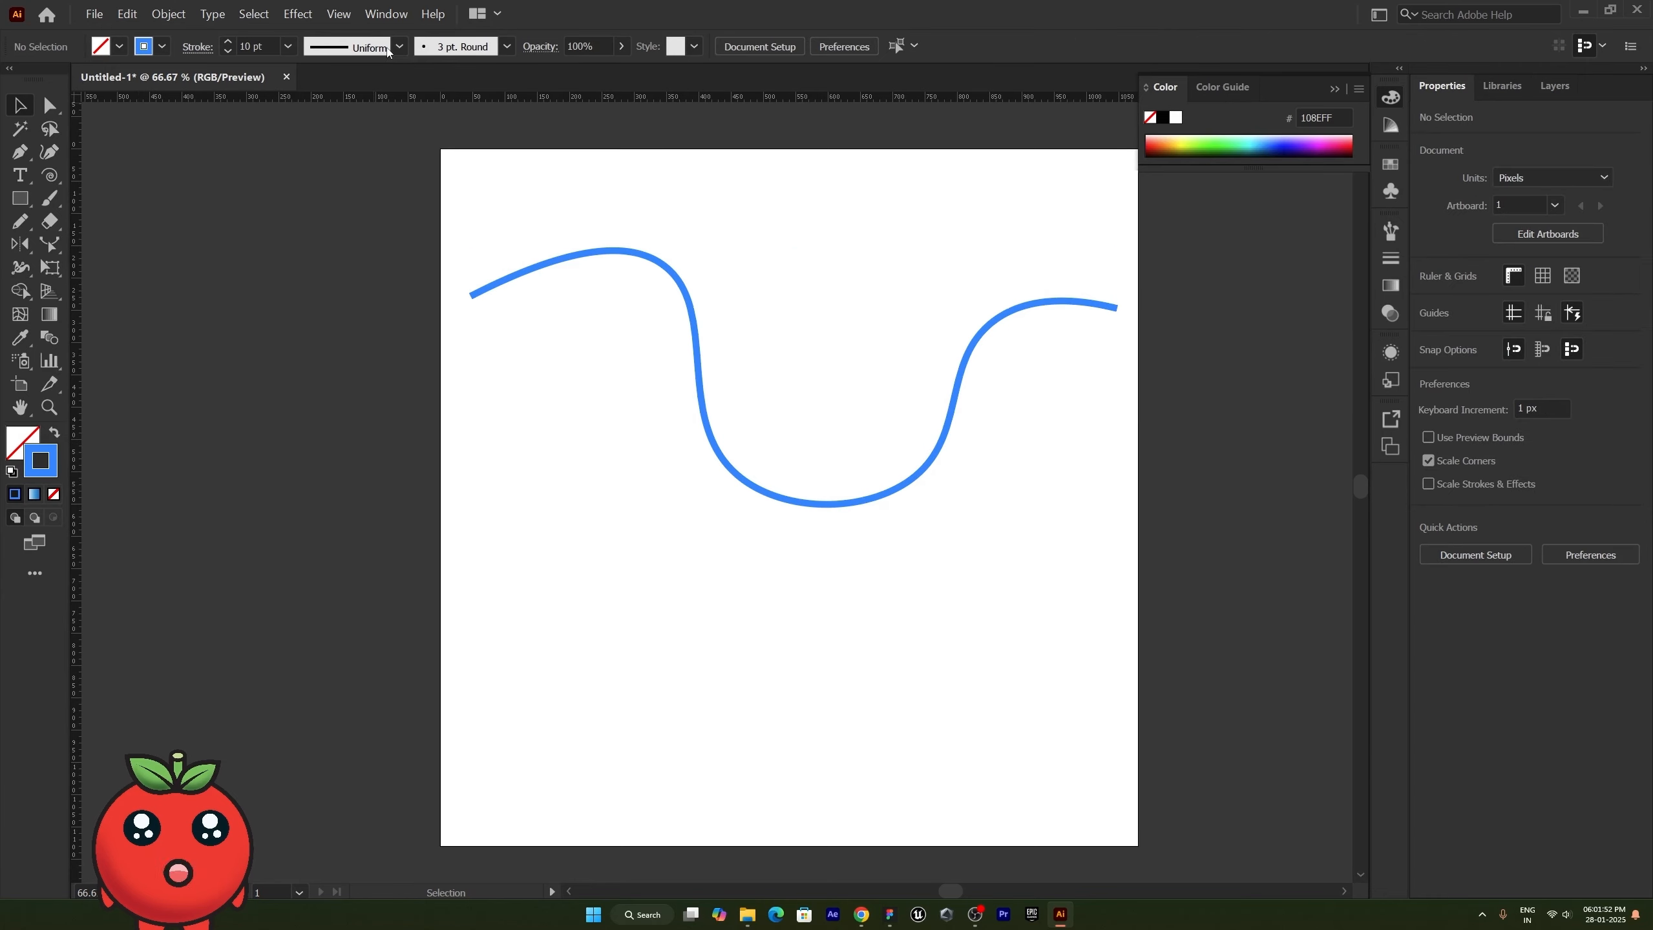
pyautogui.click(398, 46)
pyautogui.click(373, 104)
pyautogui.click(561, 267)
pyautogui.click(399, 46)
pyautogui.click(365, 104)
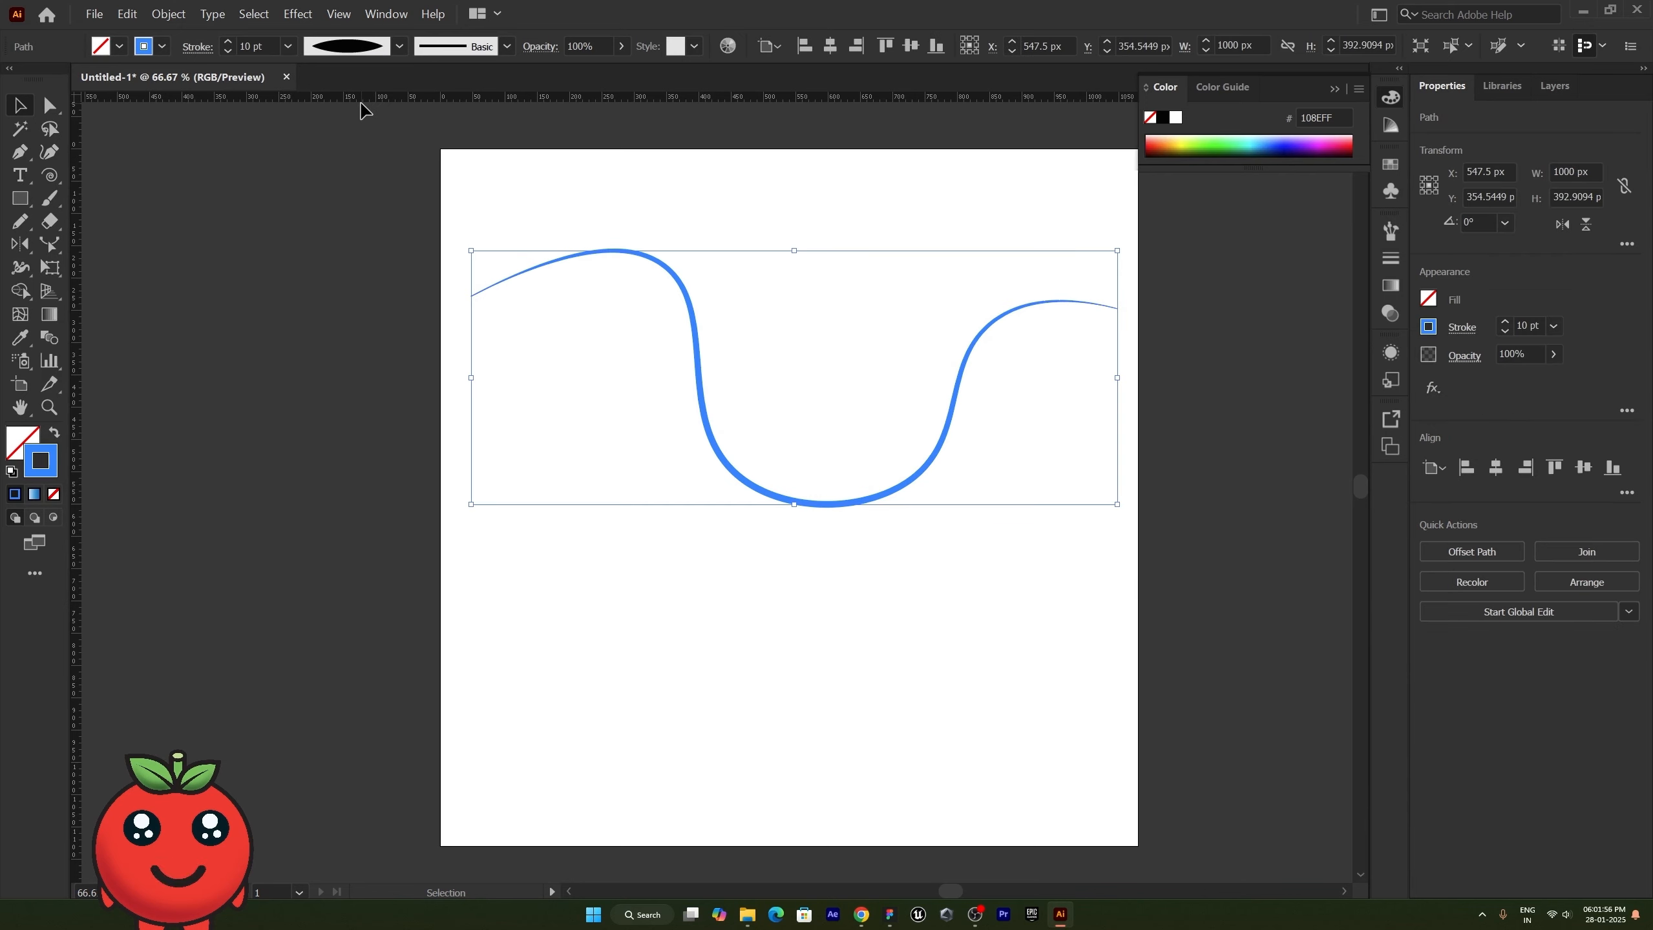
# Step: Try the double-bulge width profile on the curve and return its stroke to the Uniform profile
pyautogui.click(399, 47)
pyautogui.click(363, 148)
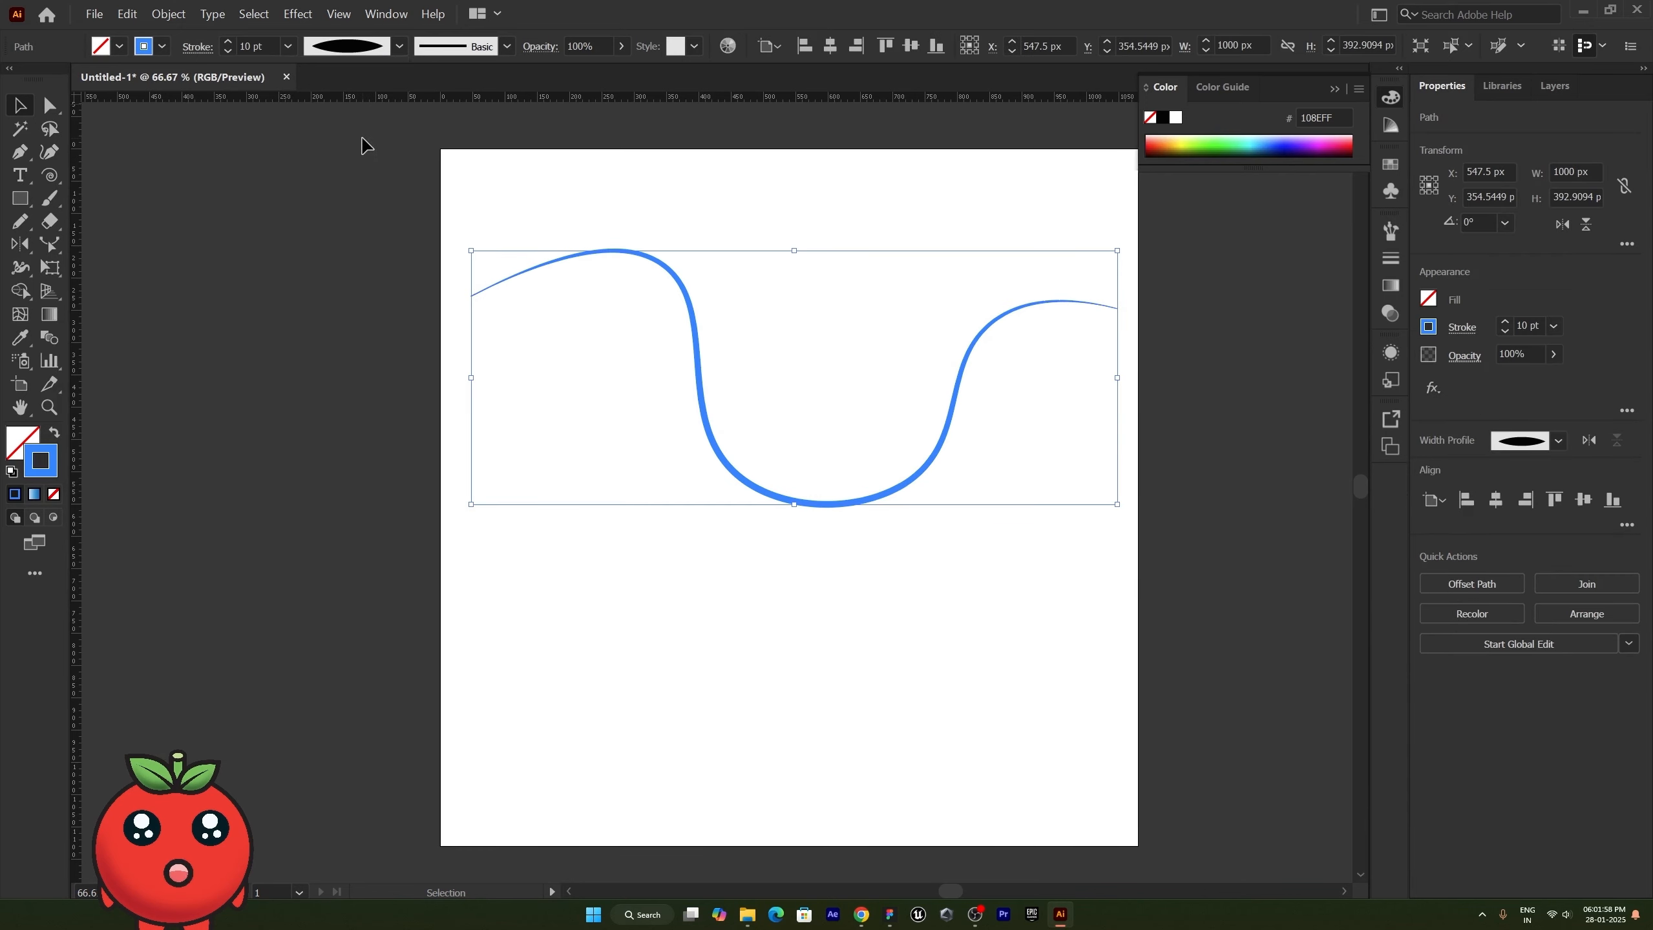
pyautogui.click(400, 49)
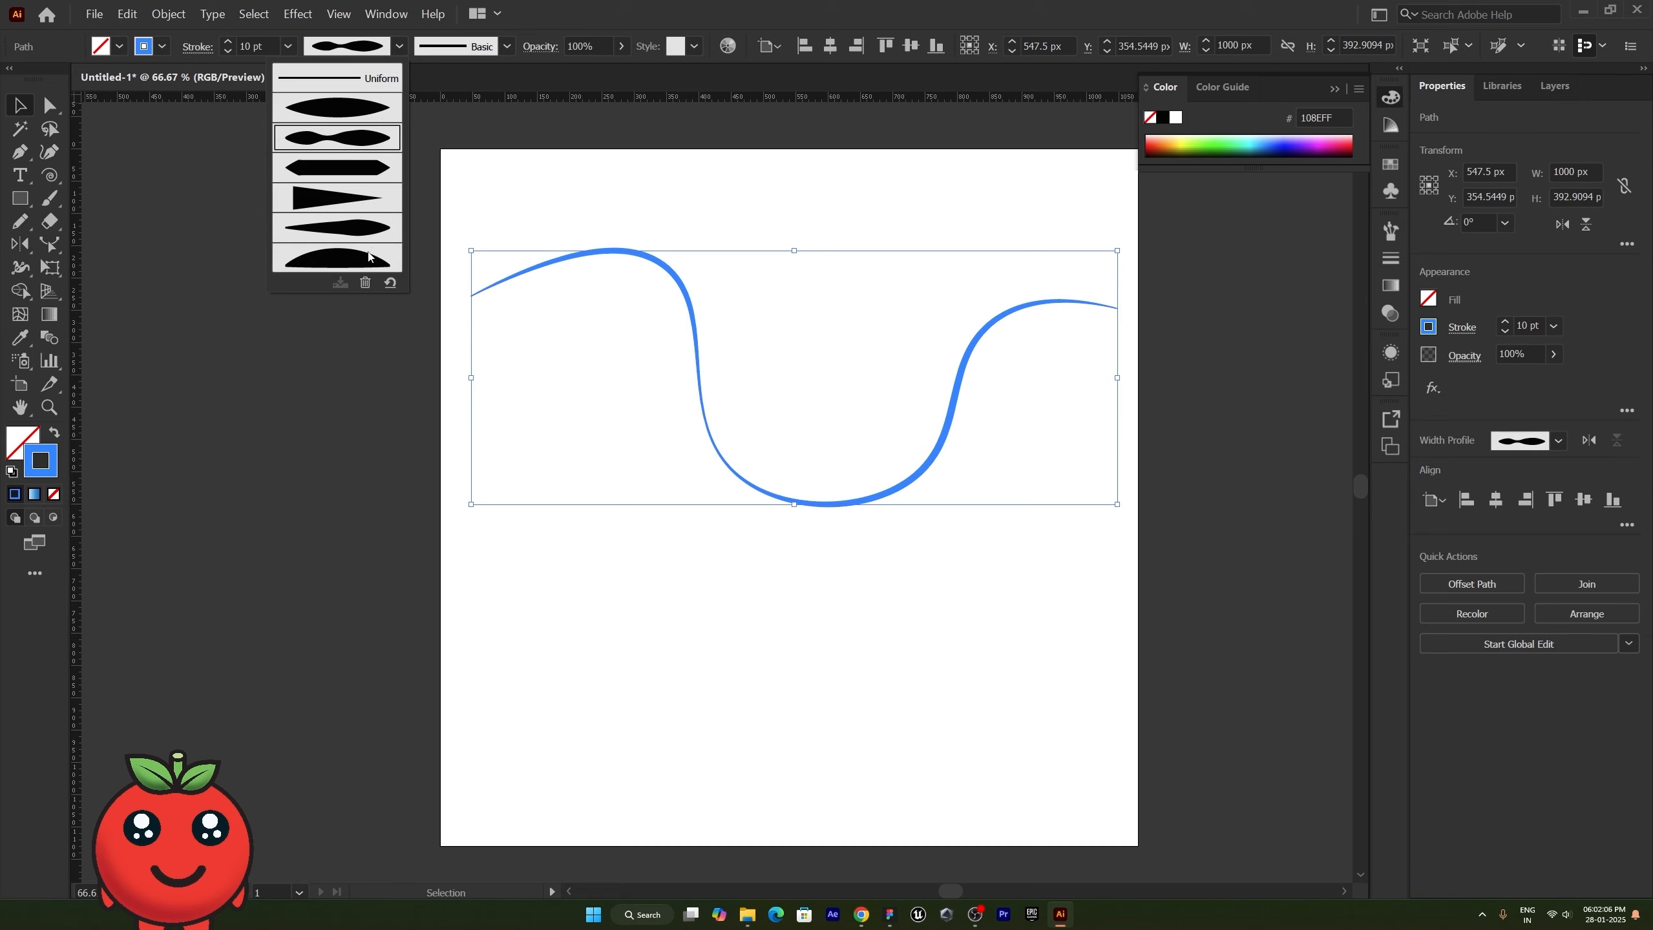
pyautogui.click(368, 80)
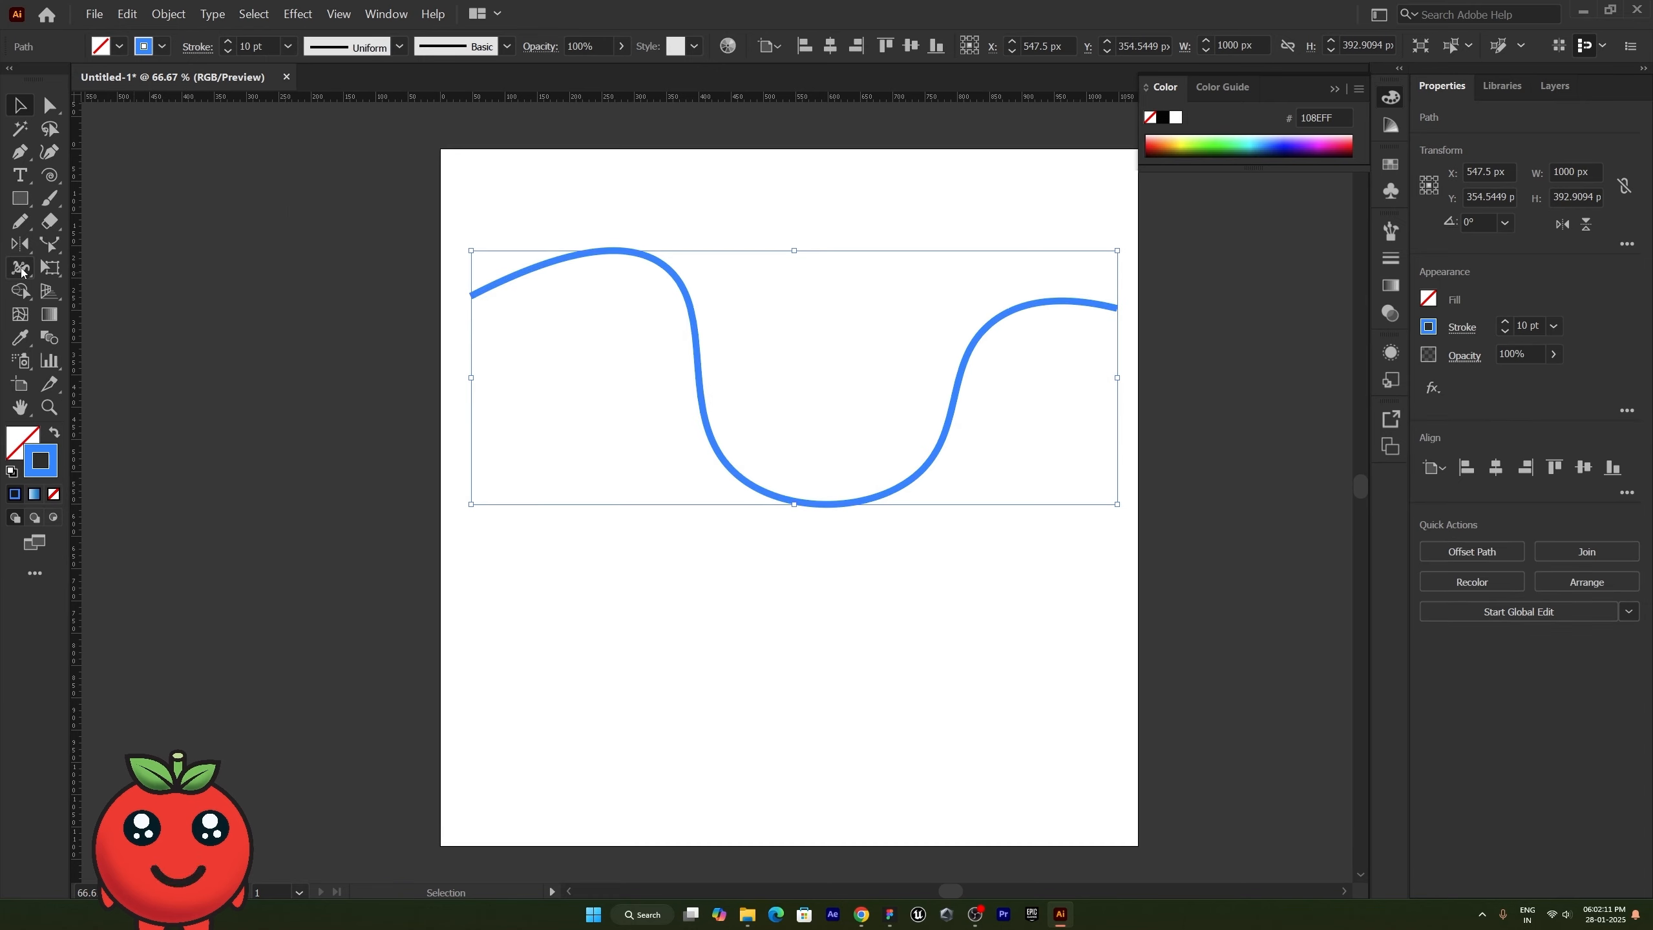
# Step: Widen the curve's left end to about 91 px with the Width tool and narrow its right end to a point
pyautogui.click(20, 268)
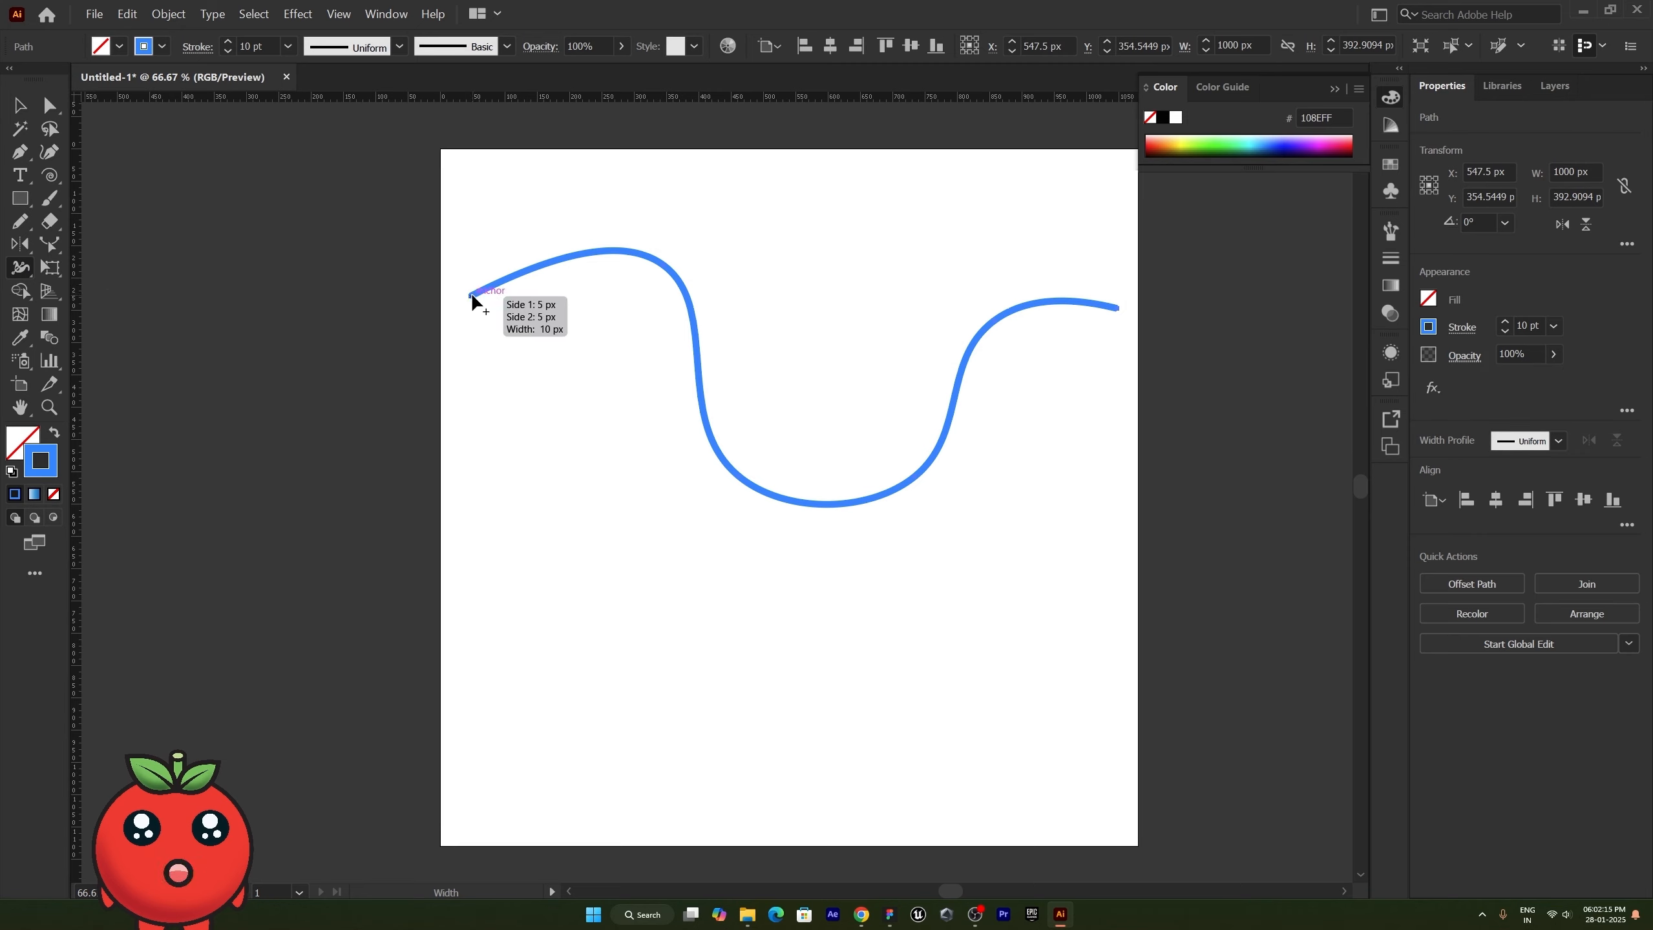
pyautogui.moveTo(470, 293); pyautogui.dragTo(494, 316)
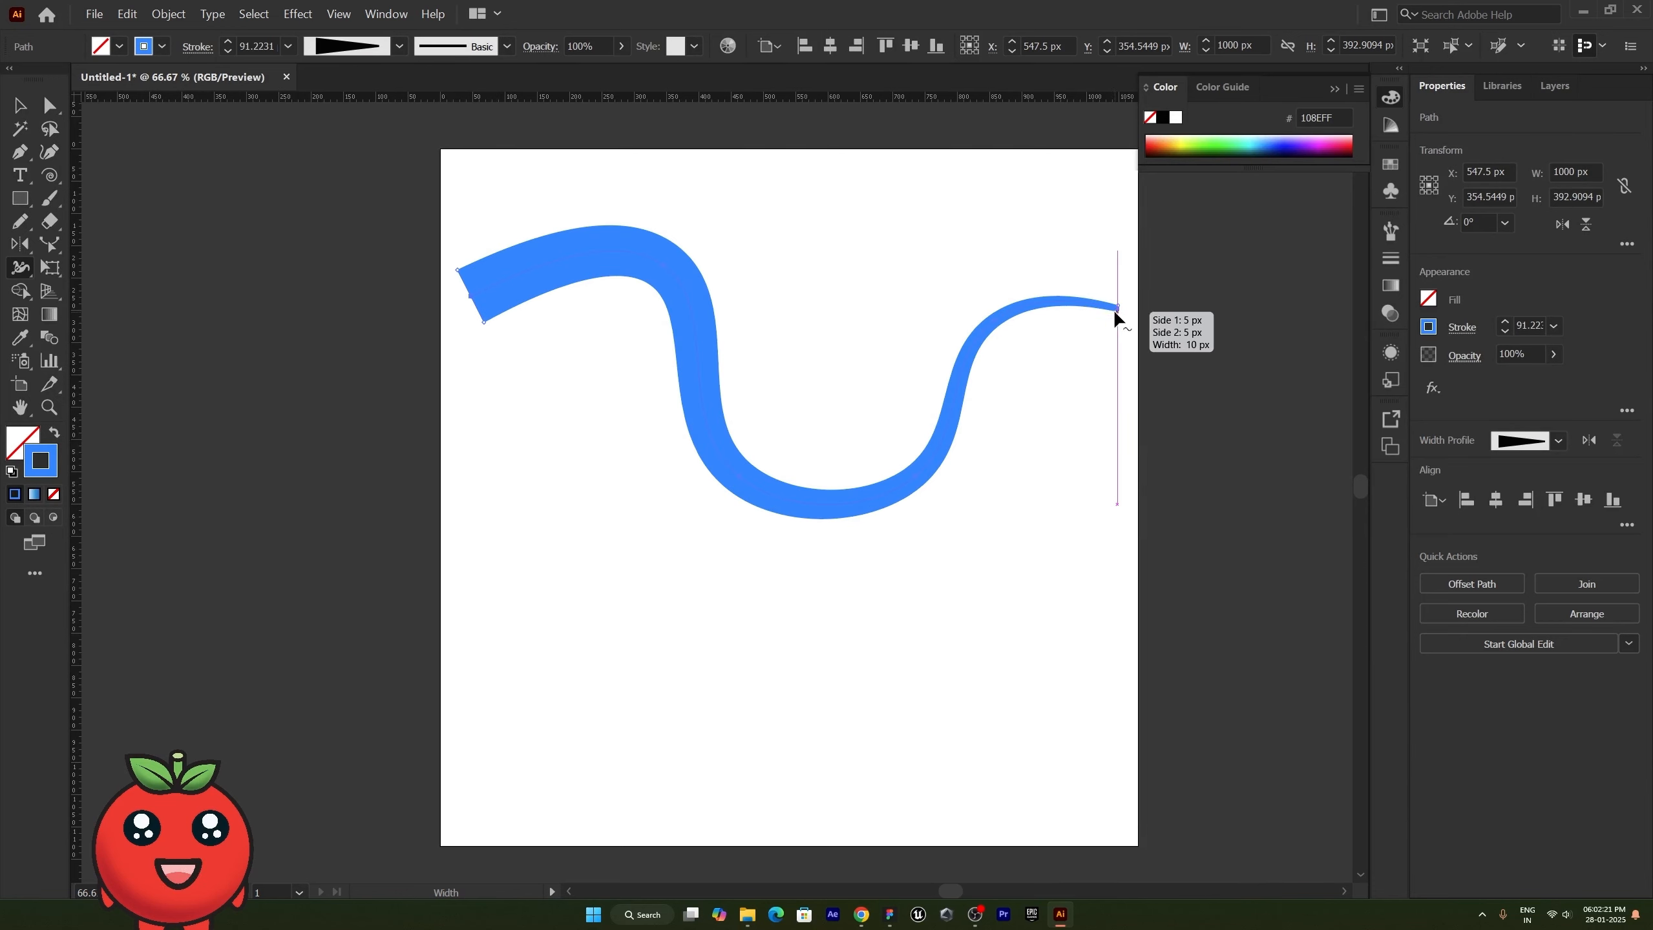
pyautogui.moveTo(1115, 309); pyautogui.dragTo(1115, 307)
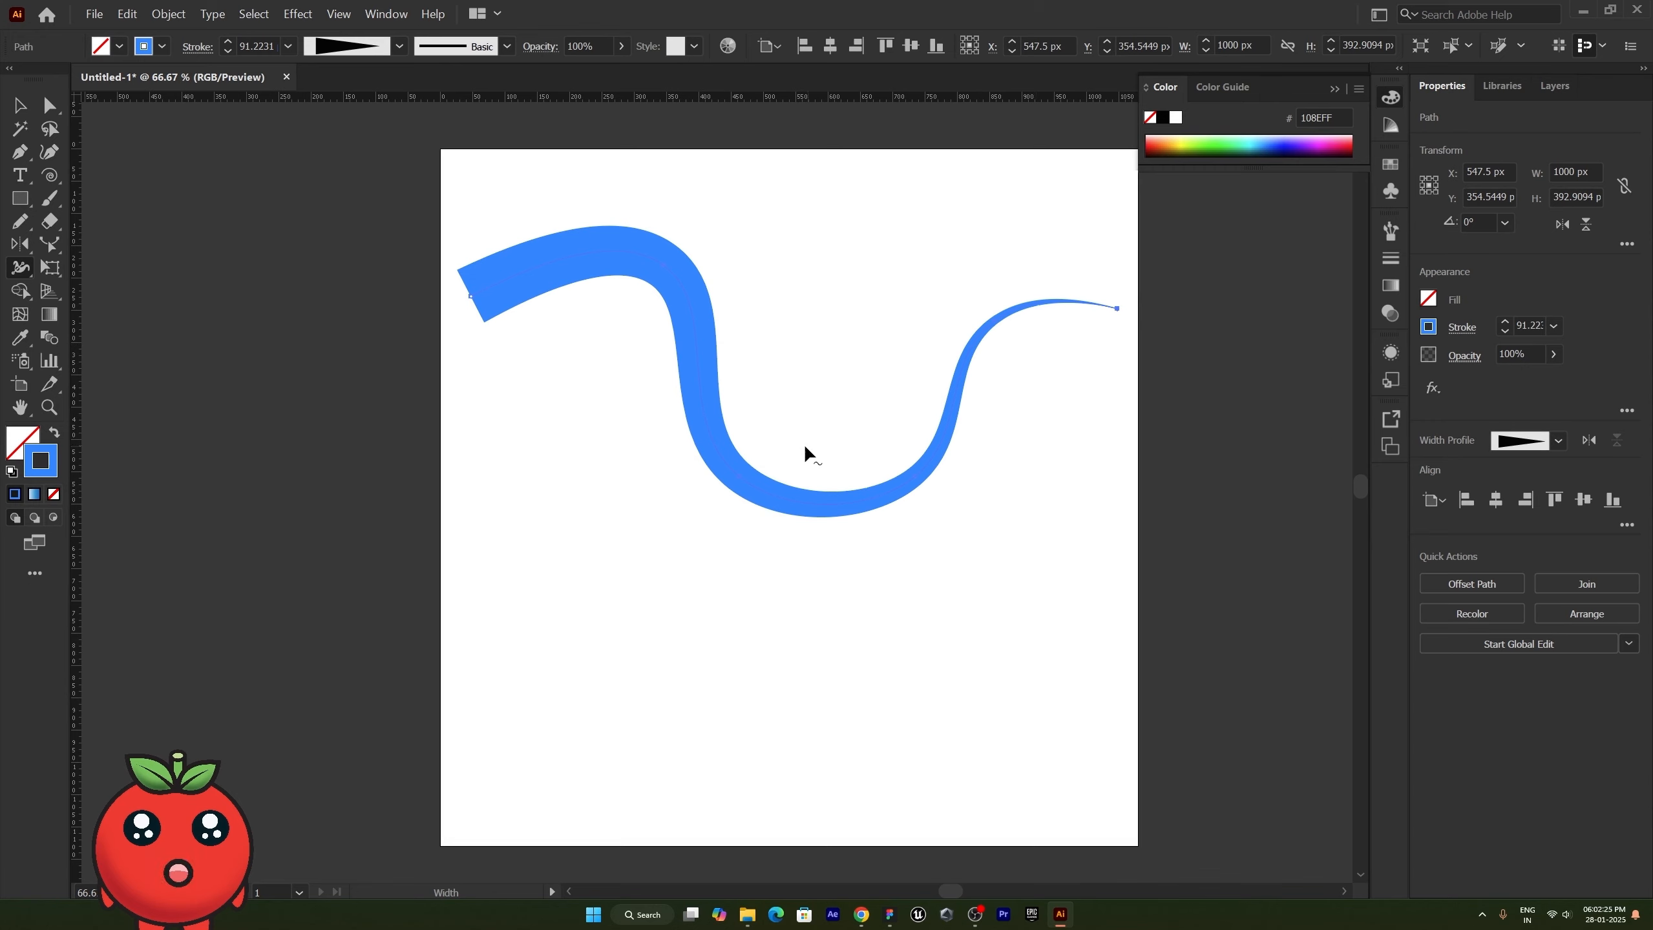
# Step: Shape a local bulge at the curve's lower bend with the Width tool and give the stroke round caps
pyautogui.moveTo(770, 489); pyautogui.dragTo(780, 466)
pyautogui.hotkey('ctrl', 'z')
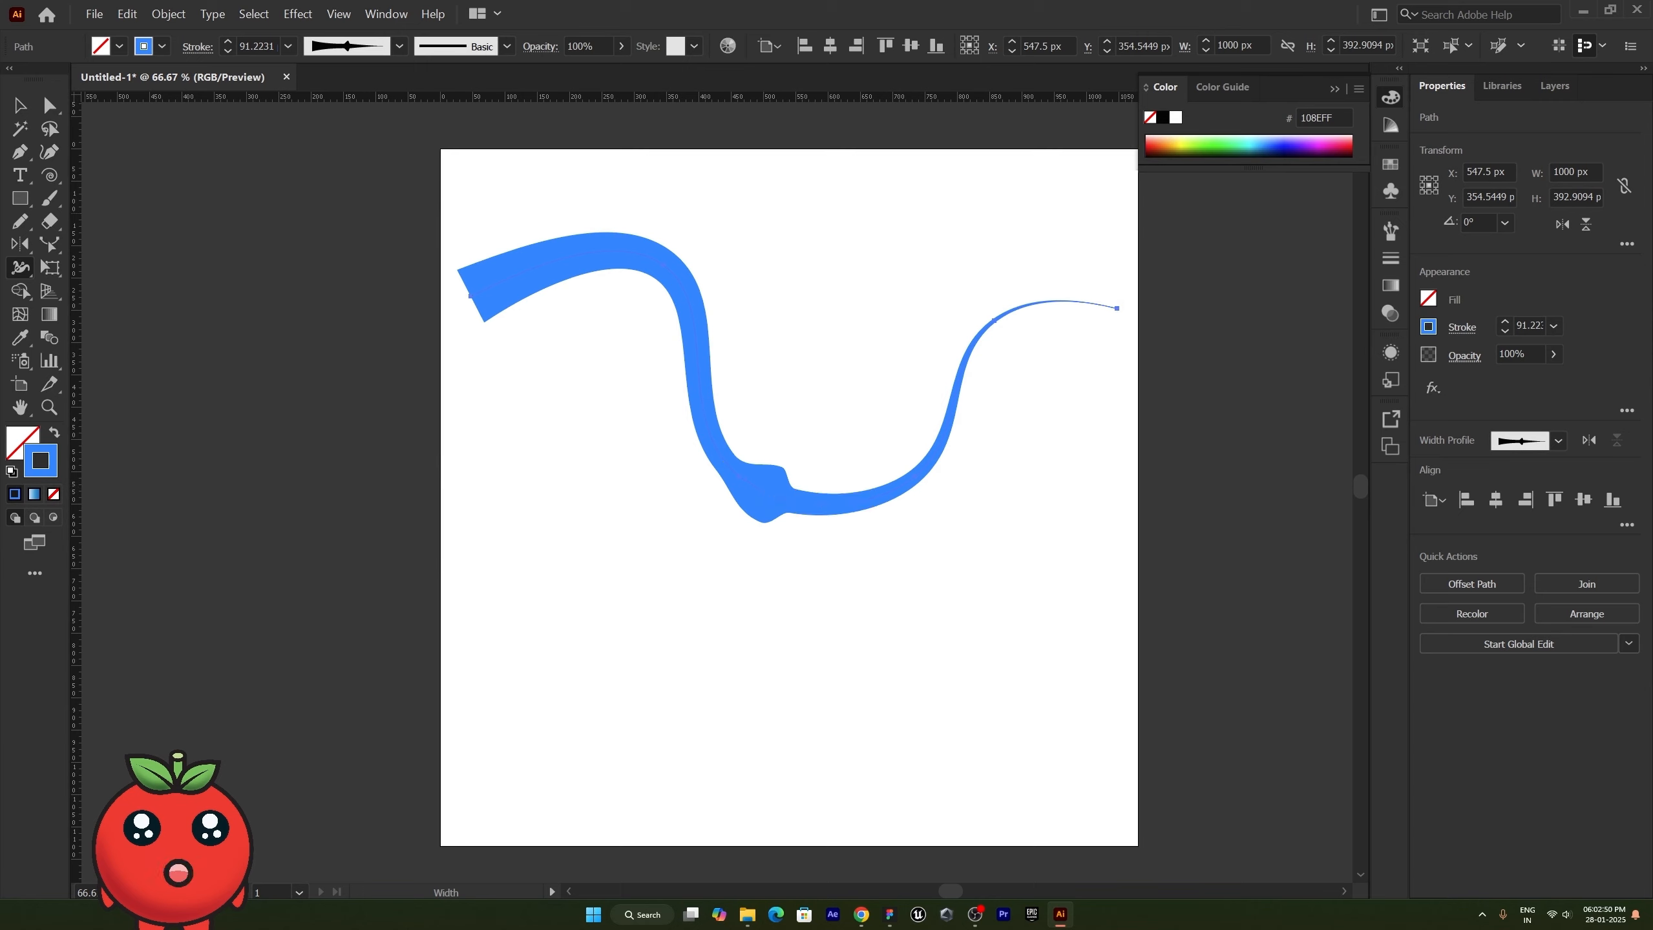
pyautogui.click(1462, 327)
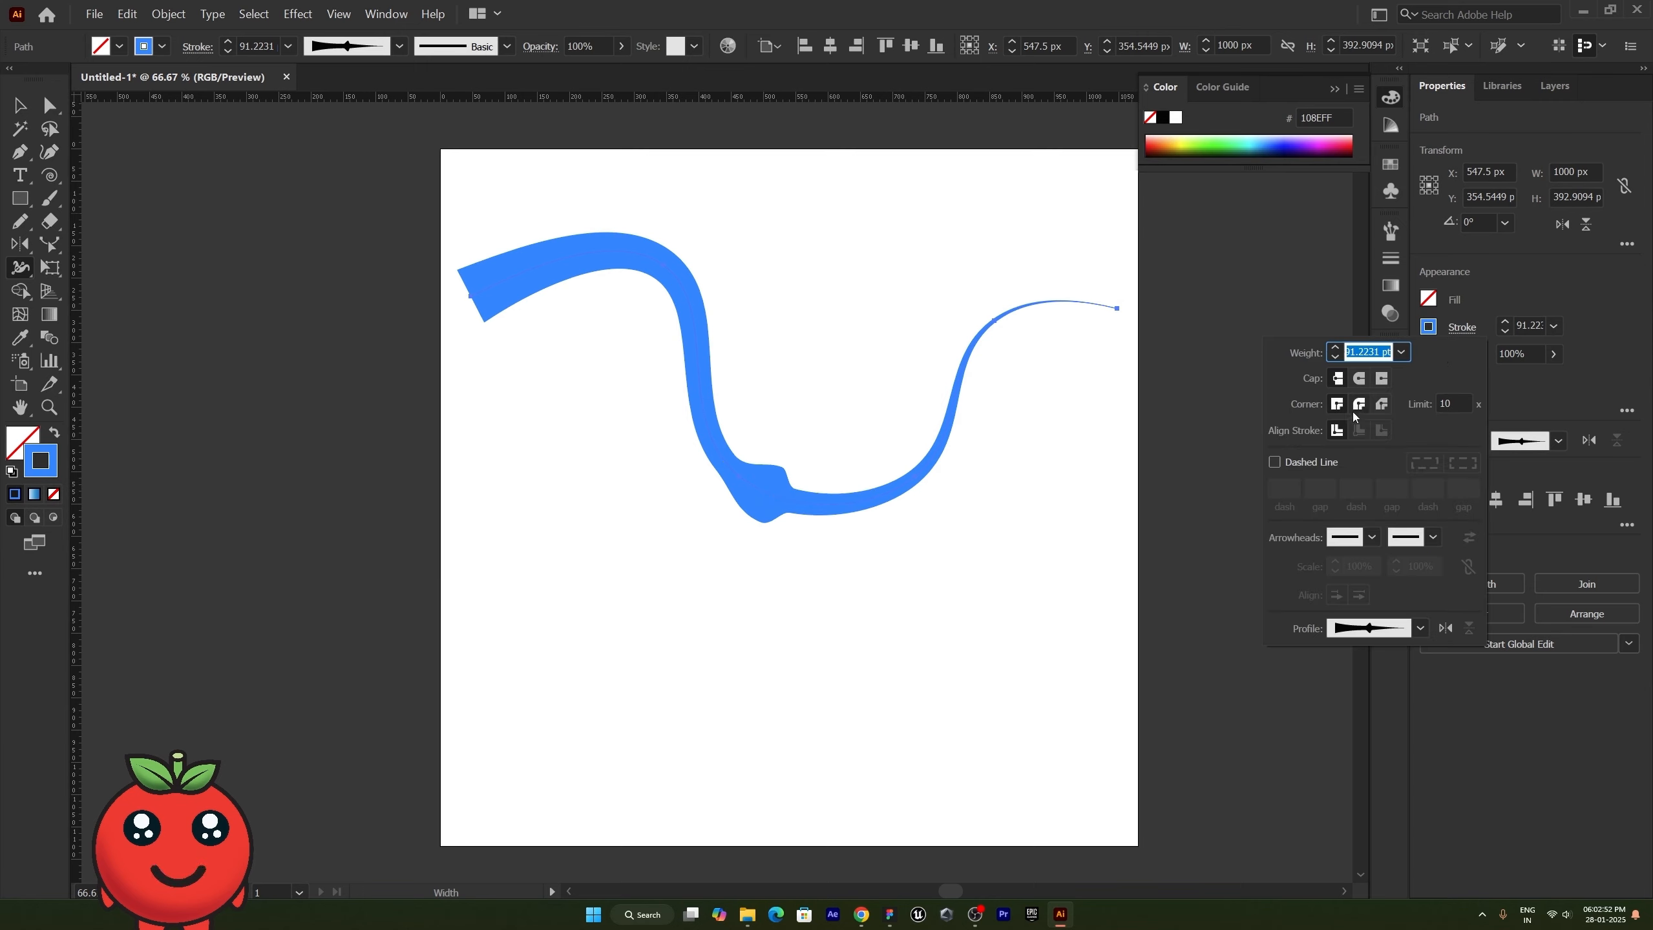
pyautogui.click(1355, 380)
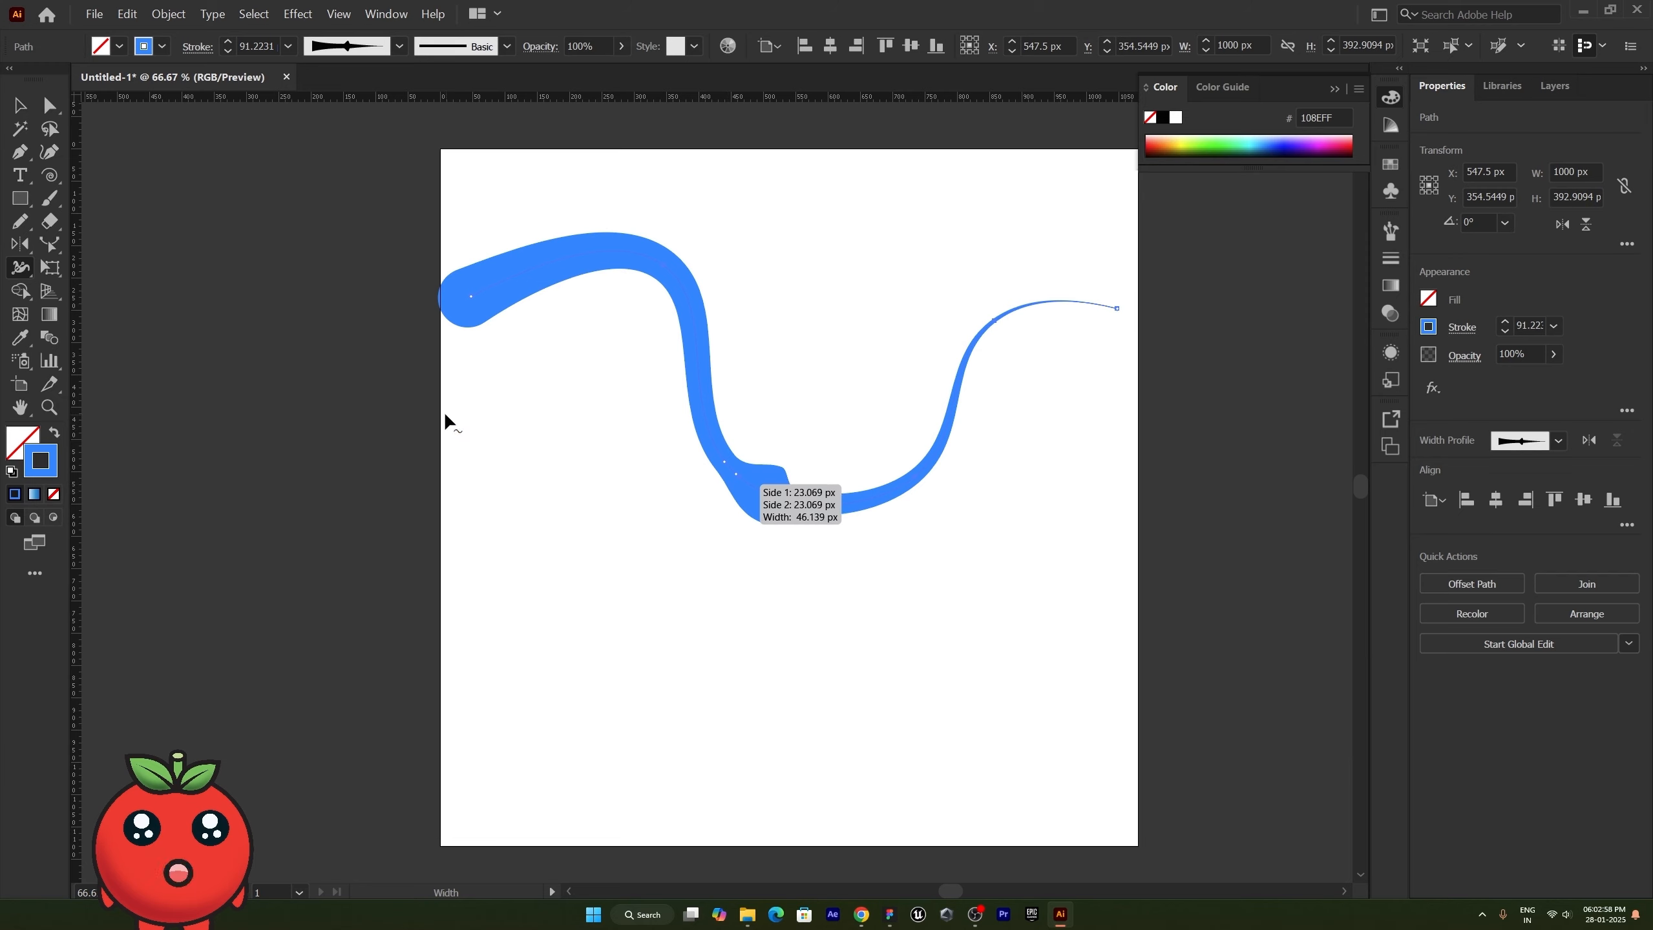
# Step: Undo the last width edit and move the narrow width point near the curve's left end to form a round head with the Width tool
pyautogui.hotkey('ctrl', 'z')
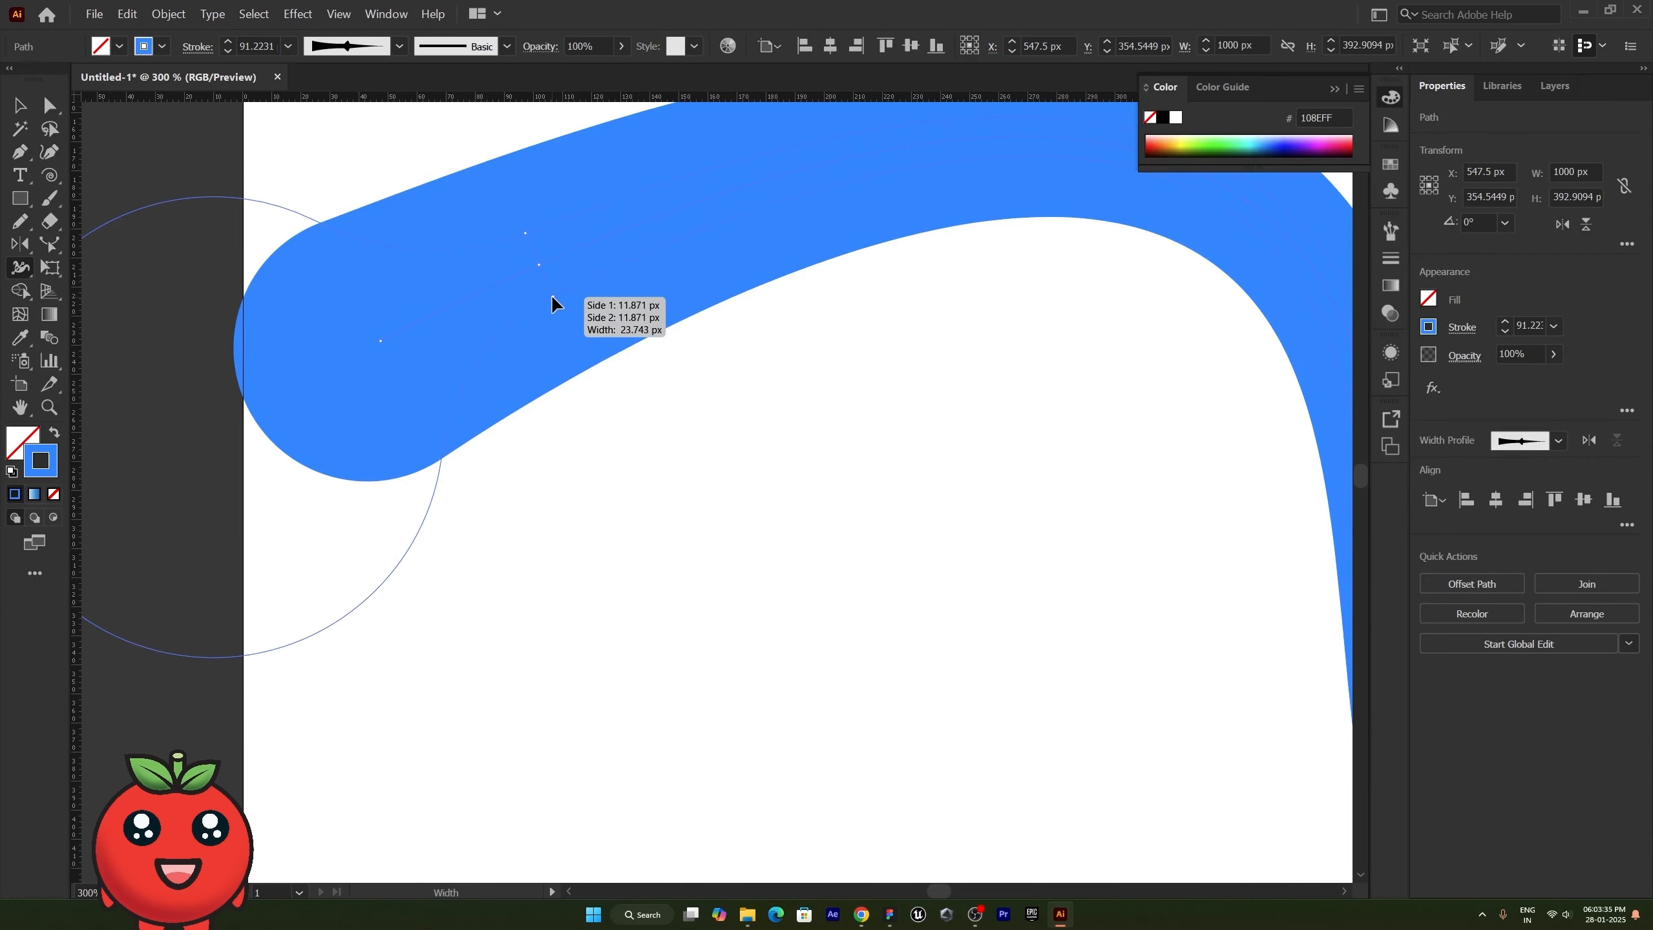
pyautogui.moveTo(552, 297)
pyautogui.mouseDown()
pyautogui.moveTo(566, 393)
pyautogui.moveTo(528, 283)
pyautogui.mouseUp()
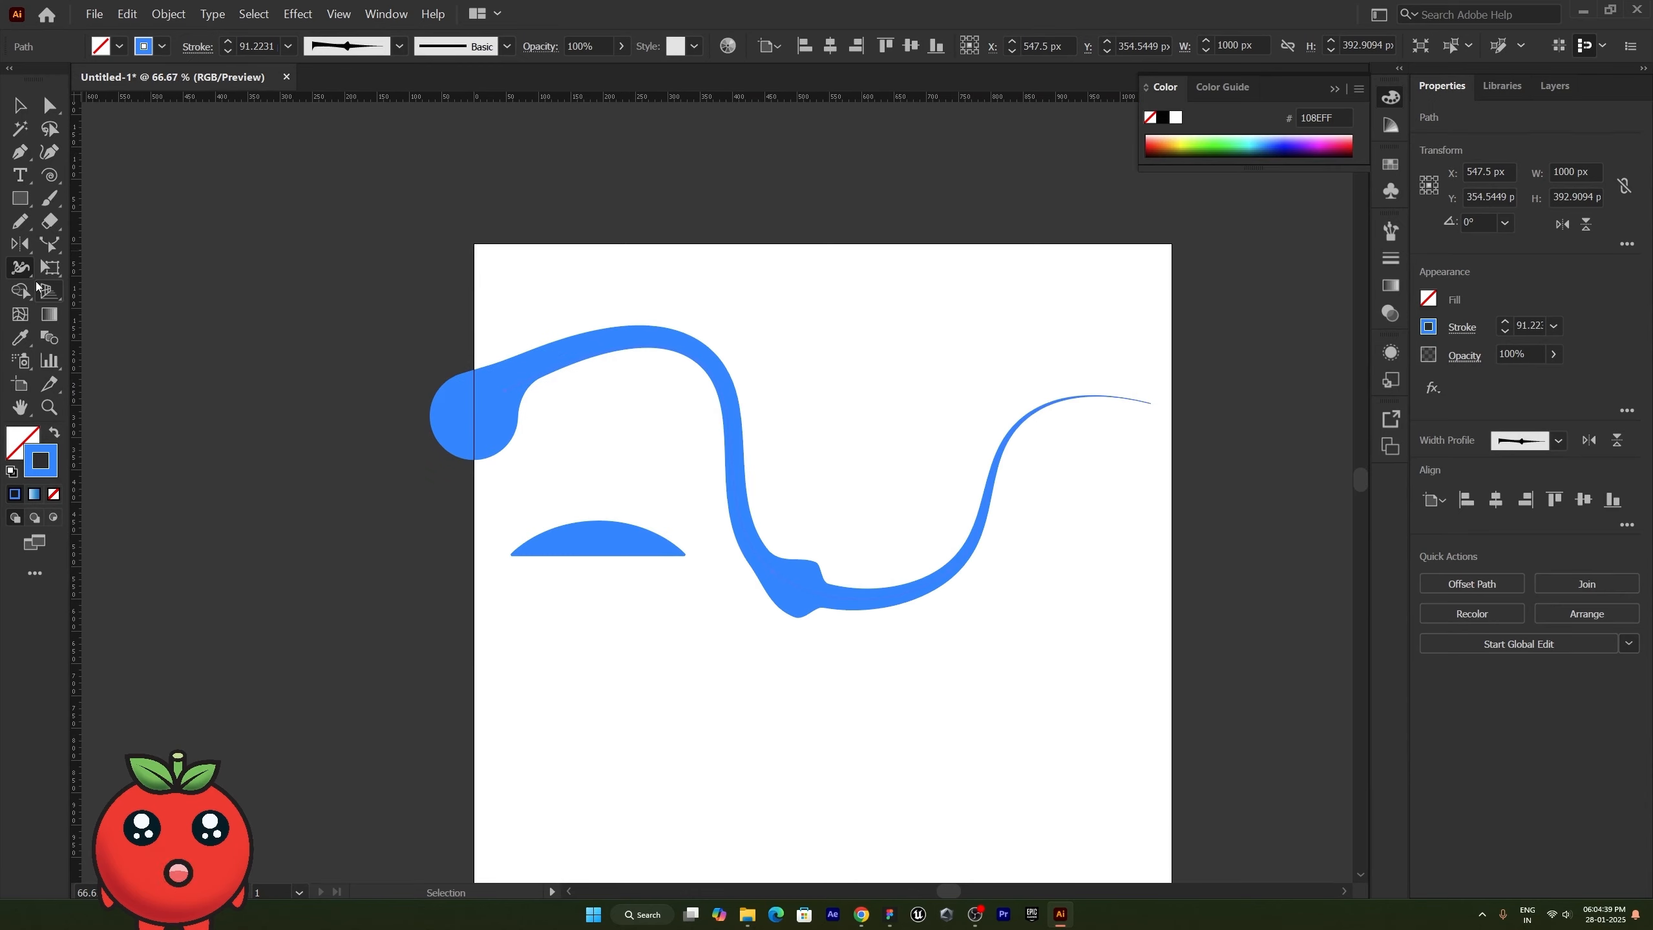
pyautogui.click(32, 278)
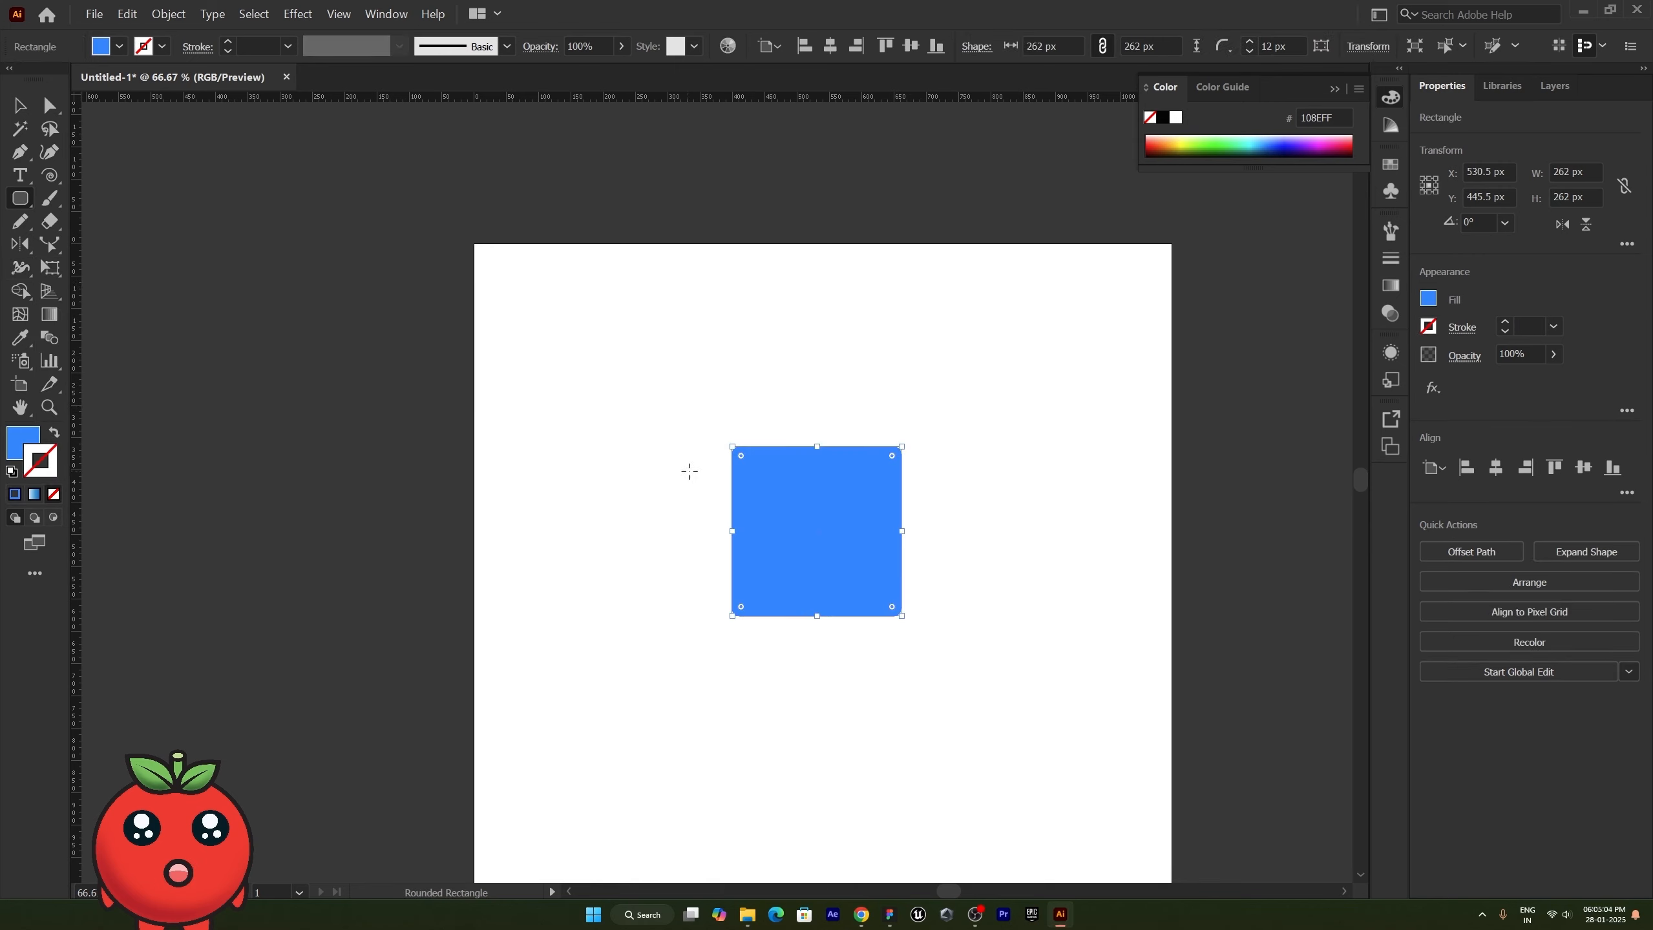
# Step: Round the blue square's corners to 37 px and push in its upper-left edge with the Warp tool
pyautogui.moveTo(741, 455); pyautogui.dragTo(756, 470)
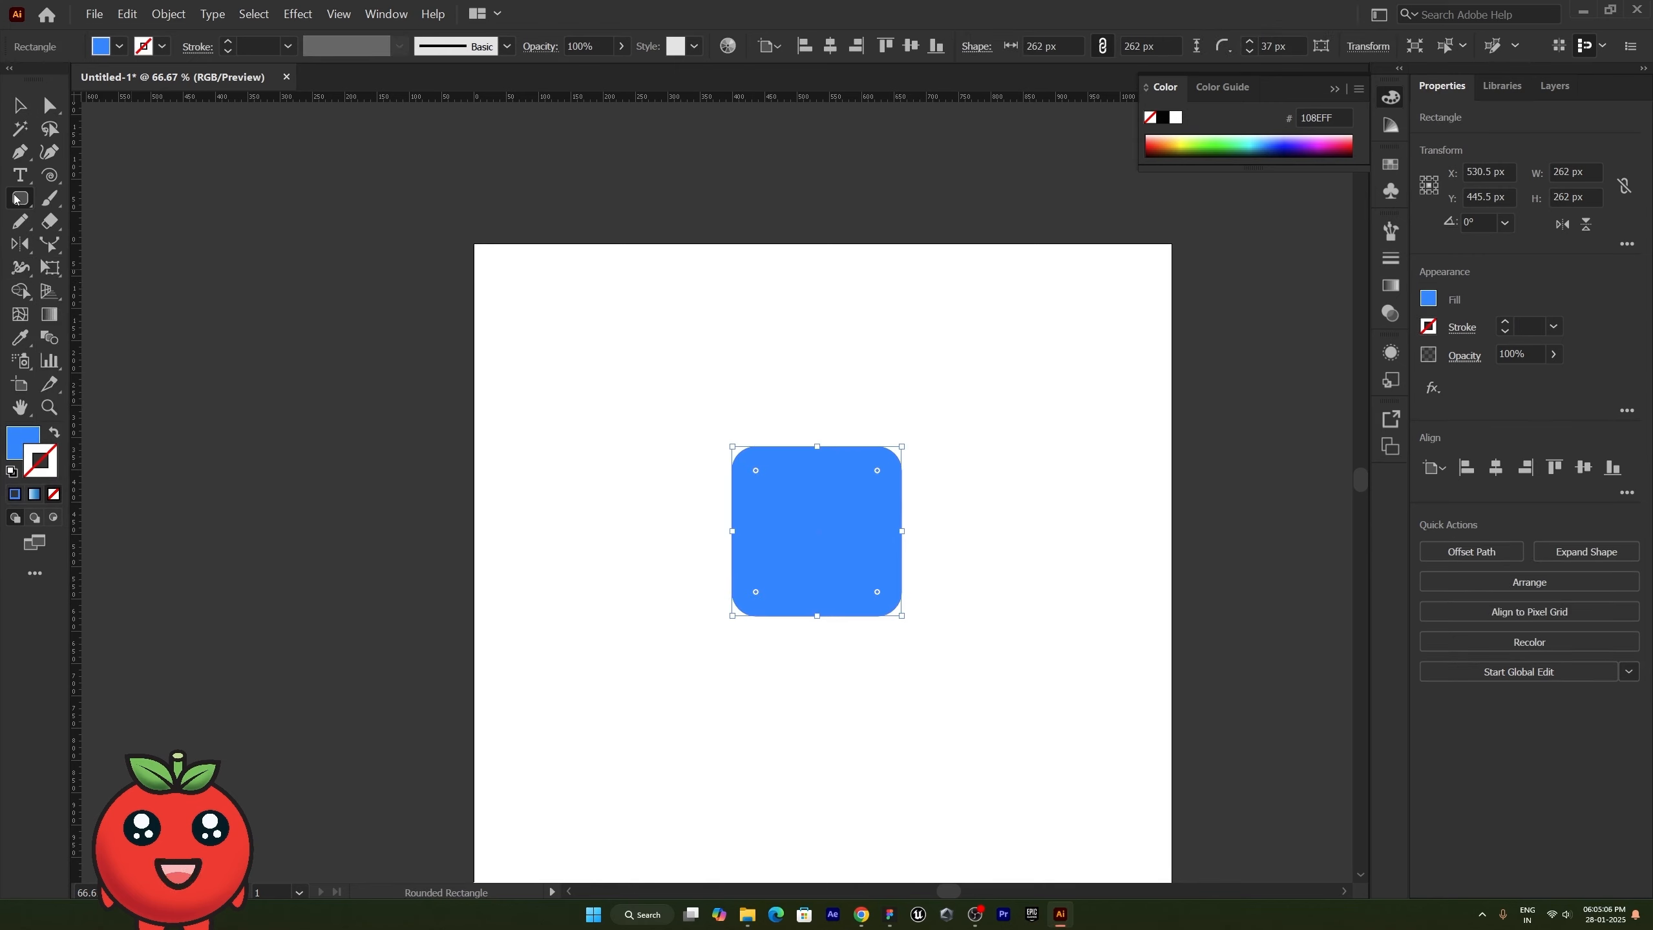
pyautogui.rightClick(15, 199)
pyautogui.rightClick(15, 268)
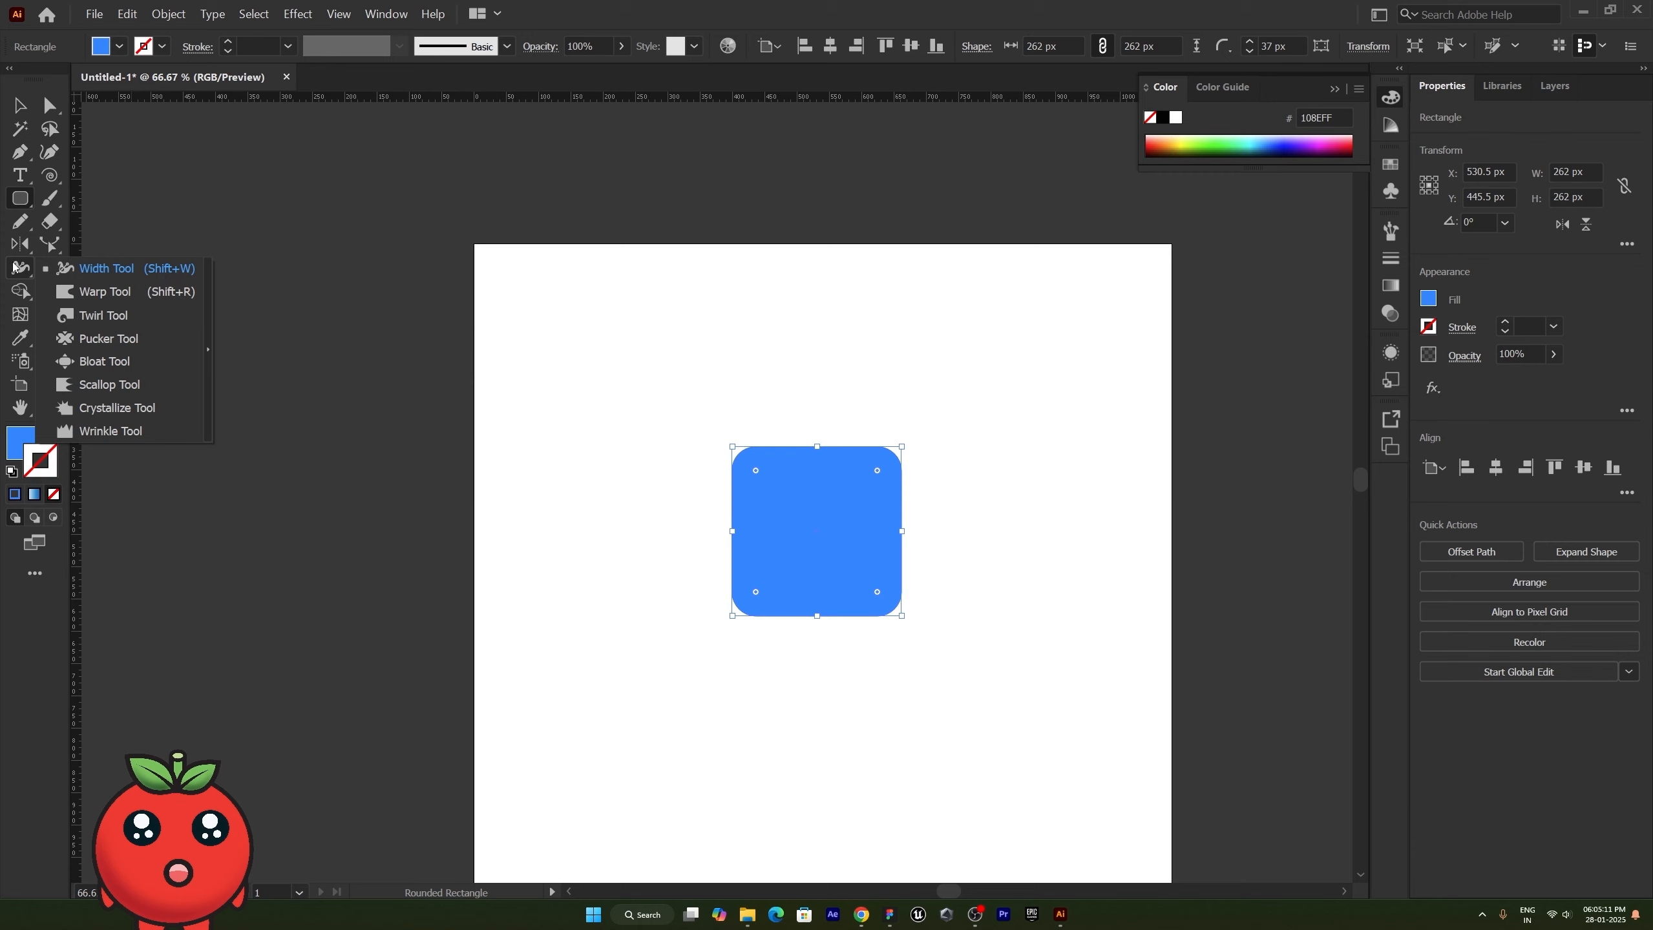
pyautogui.click(5, 274)
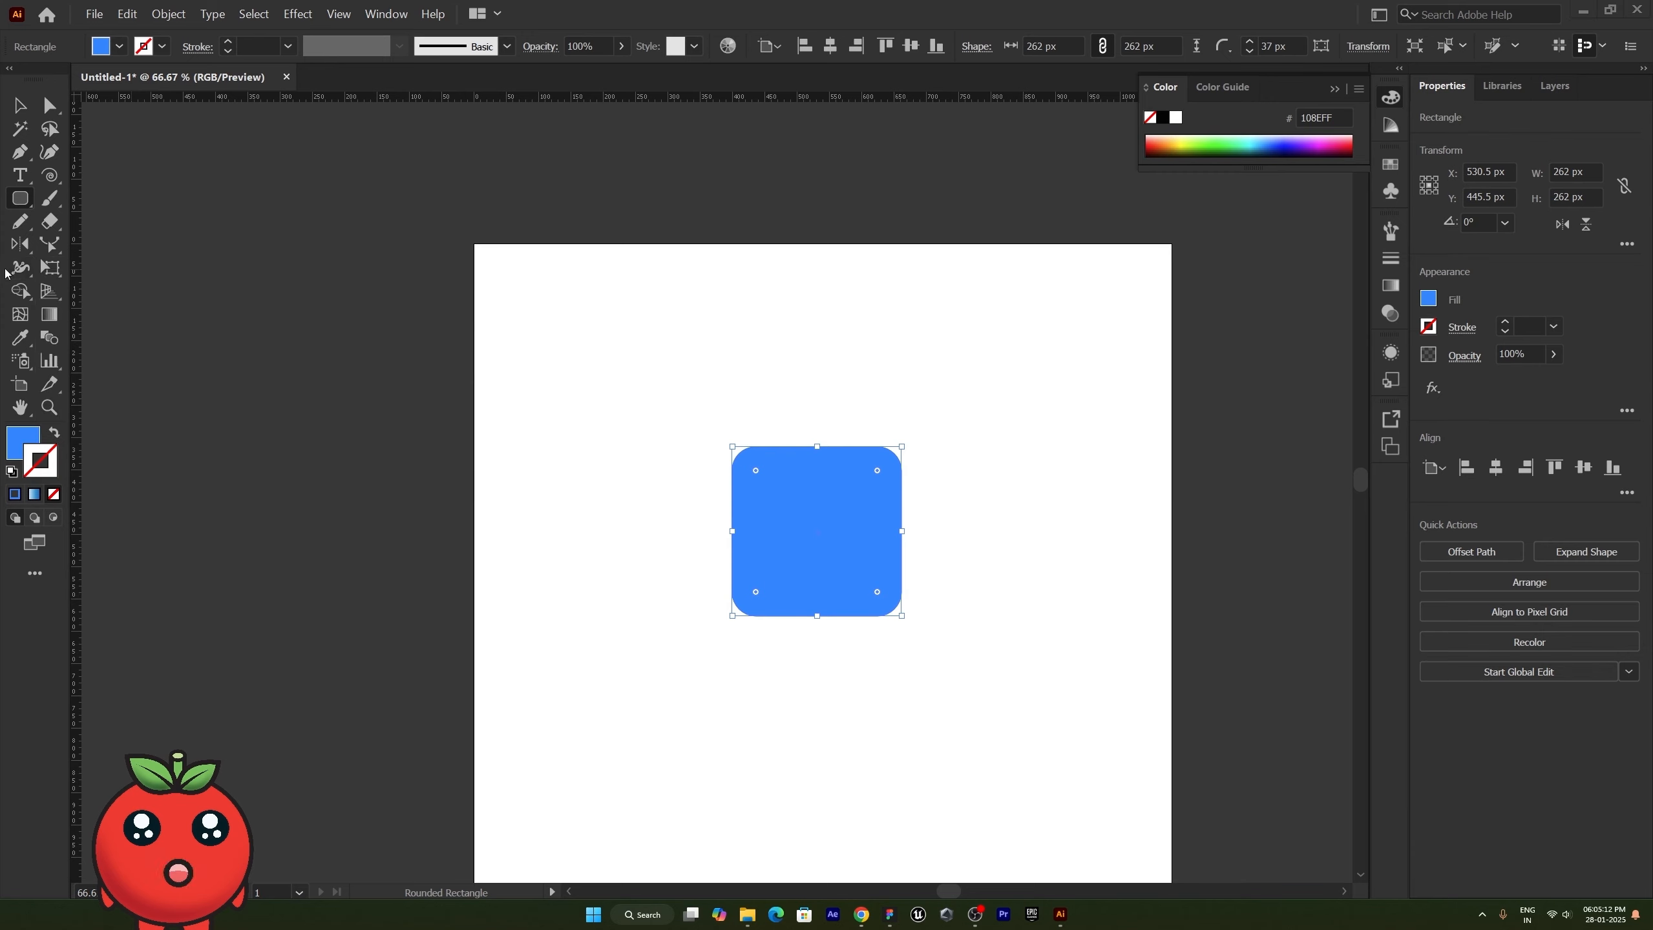
pyautogui.rightClick(20, 268)
pyautogui.click(85, 291)
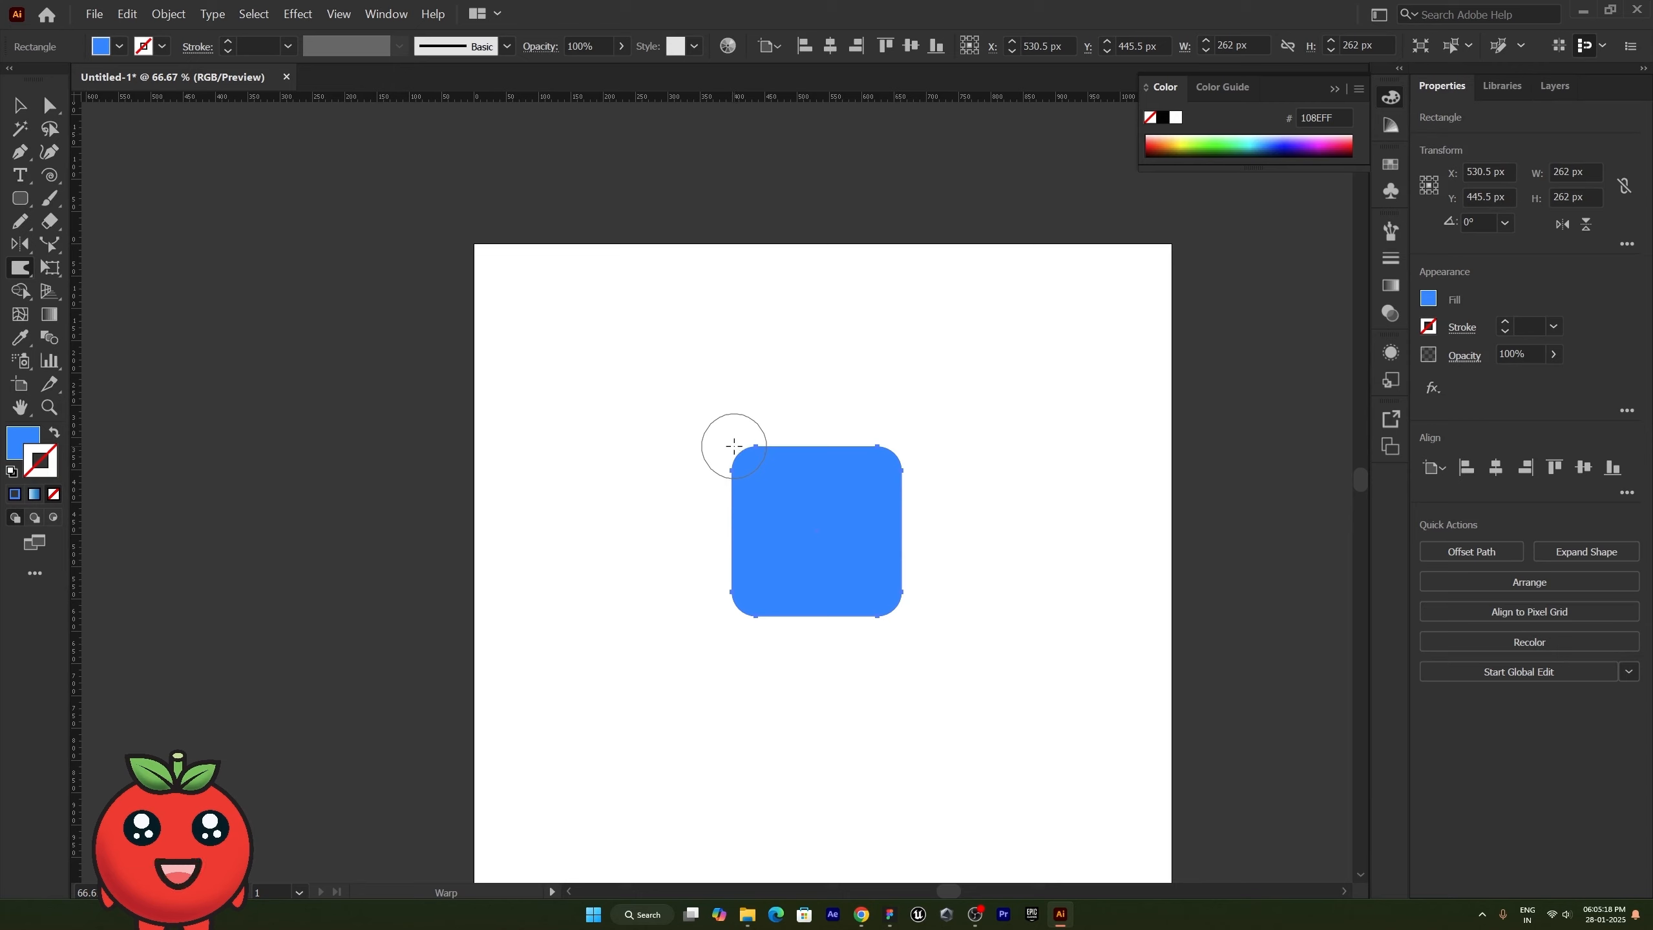
pyautogui.moveTo(734, 446)
pyautogui.mouseDown()
pyautogui.moveTo(776, 485)
pyautogui.moveTo(726, 462)
pyautogui.moveTo(760, 494)
pyautogui.moveTo(714, 495)
pyautogui.moveTo(758, 514)
pyautogui.moveTo(709, 513)
pyautogui.moveTo(725, 546)
pyautogui.mouseUp()
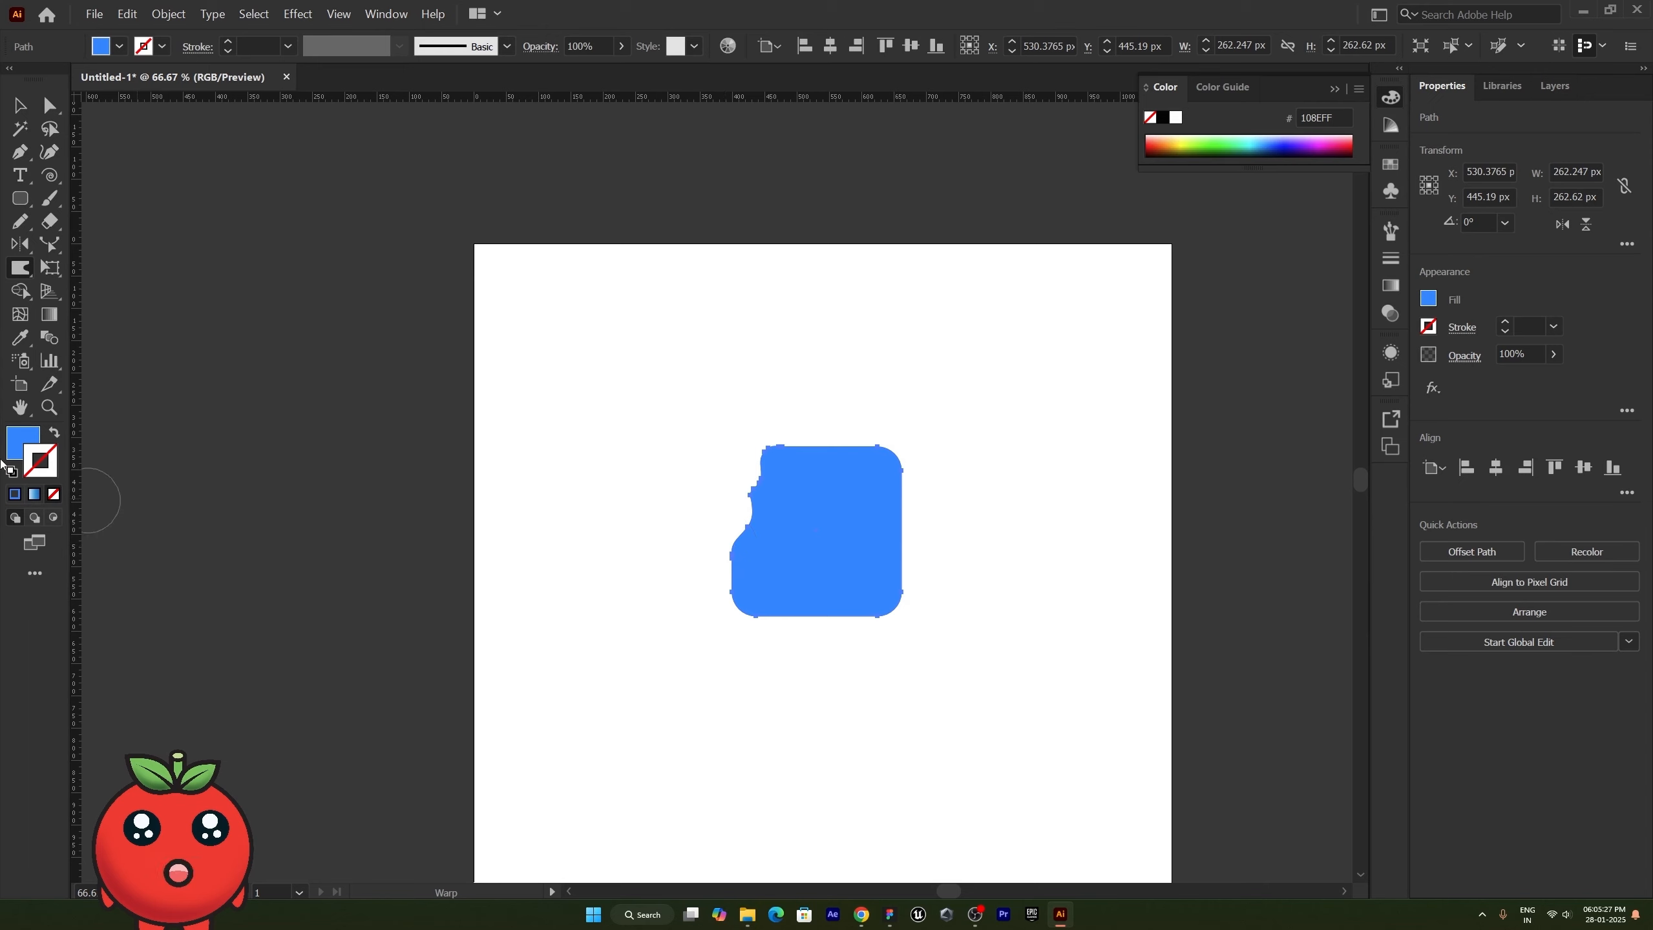
# Step: Fill the warped square with red FF1212 and rework the dent at its upper-left corner with the Warp tool
pyautogui.doubleClick(35, 446)
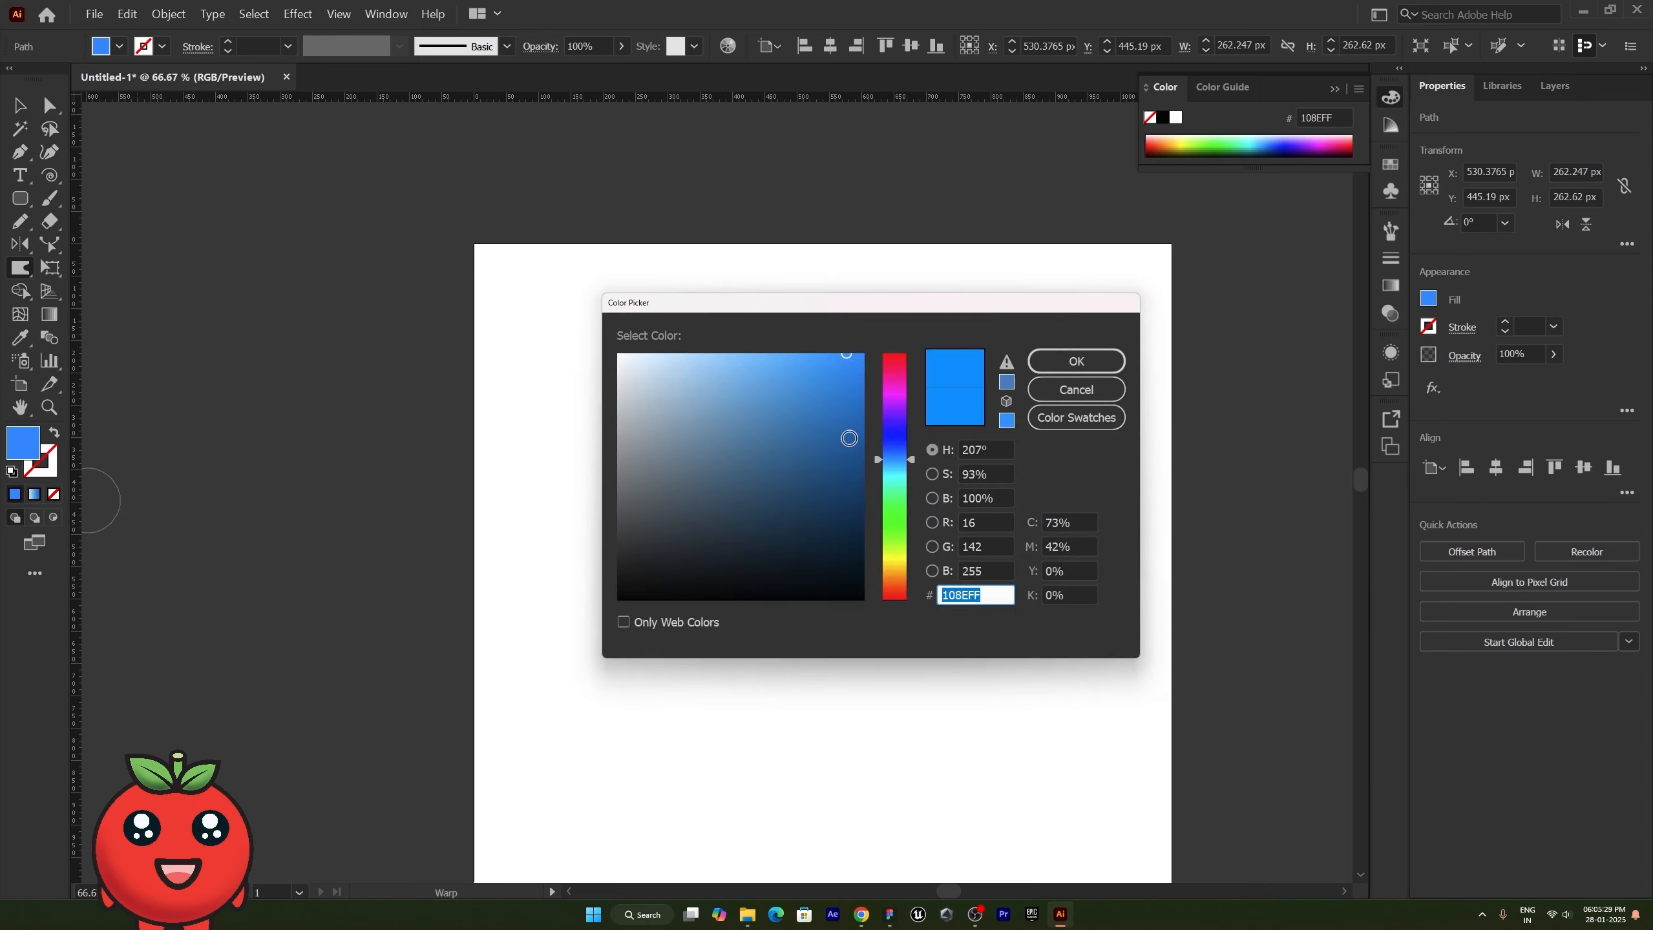
pyautogui.moveTo(894, 404); pyautogui.dragTo(890, 338)
pyautogui.click(1075, 361)
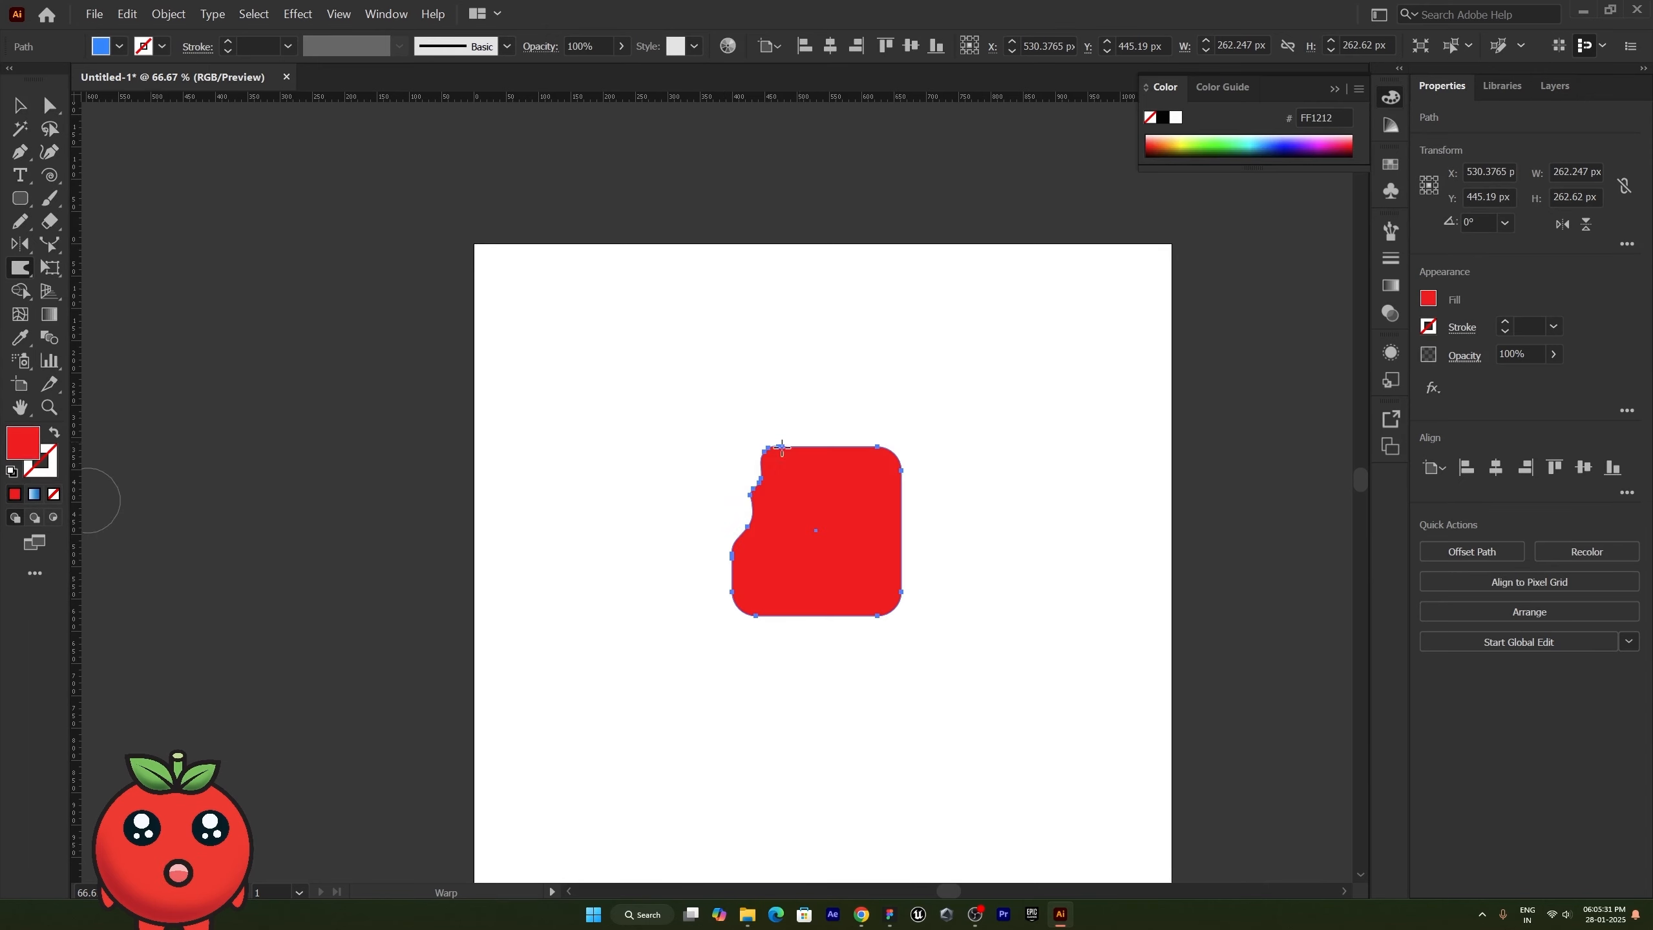
pyautogui.hotkey('ctrl', 'z')
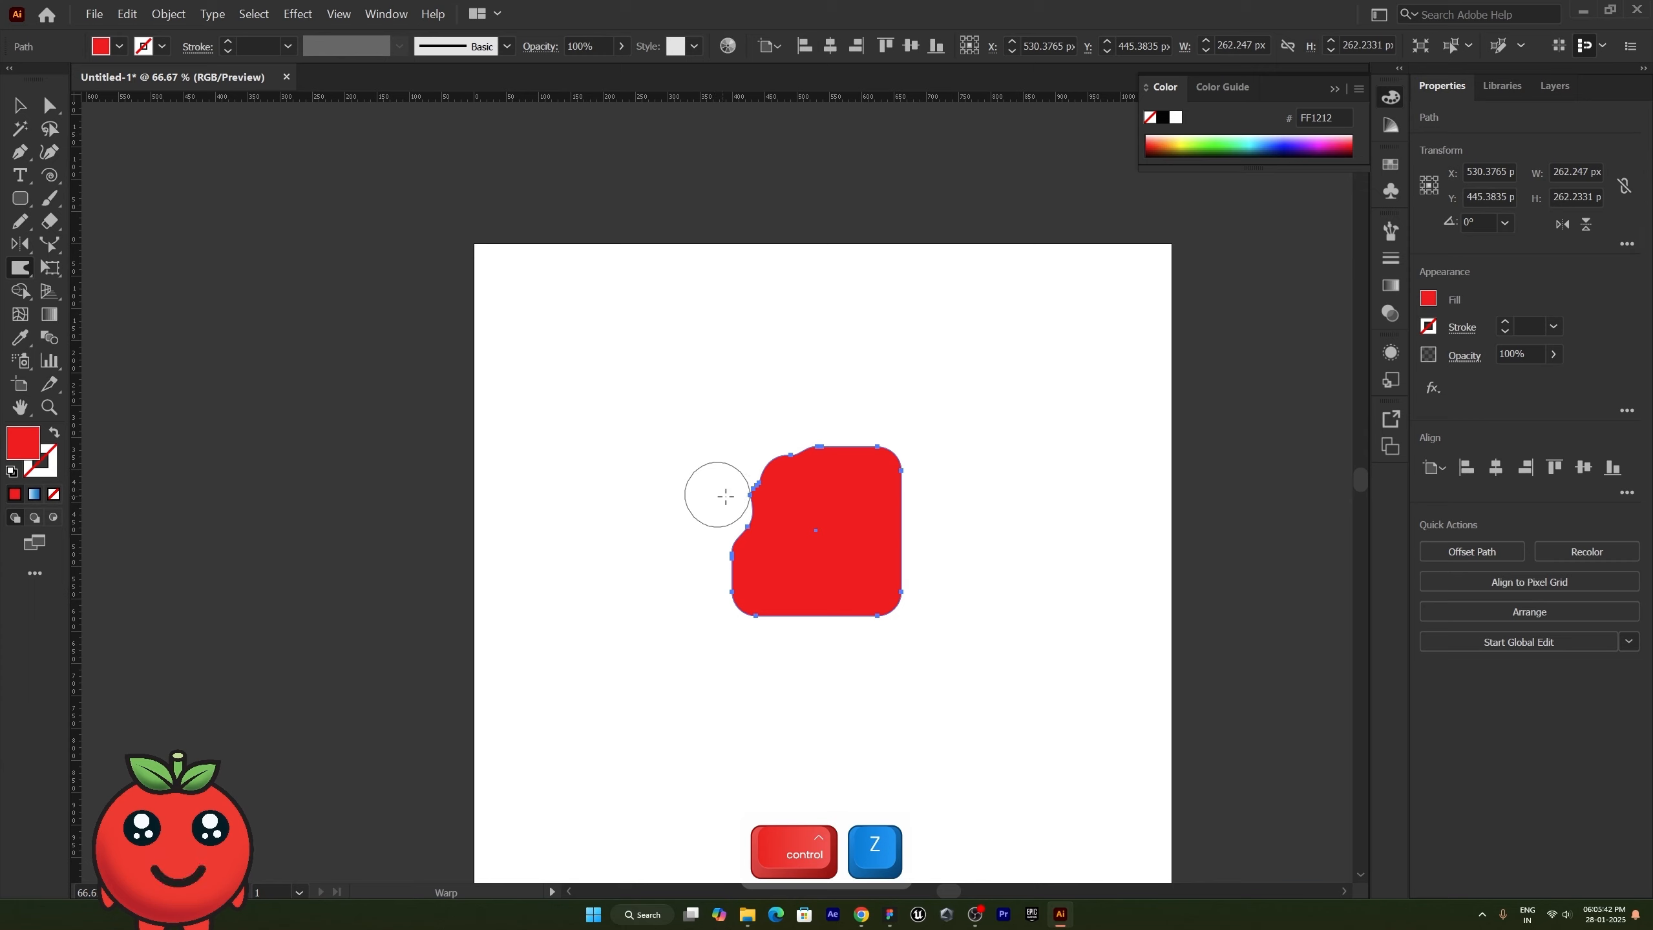
pyautogui.moveTo(742, 472)
pyautogui.mouseDown()
pyautogui.moveTo(780, 479)
pyautogui.moveTo(830, 433)
pyautogui.moveTo(869, 441)
pyautogui.moveTo(904, 488)
pyautogui.moveTo(924, 464)
pyautogui.moveTo(895, 479)
pyautogui.moveTo(905, 511)
pyautogui.moveTo(884, 553)
pyautogui.moveTo(916, 590)
pyautogui.moveTo(857, 587)
pyautogui.moveTo(846, 557)
pyautogui.mouseUp()
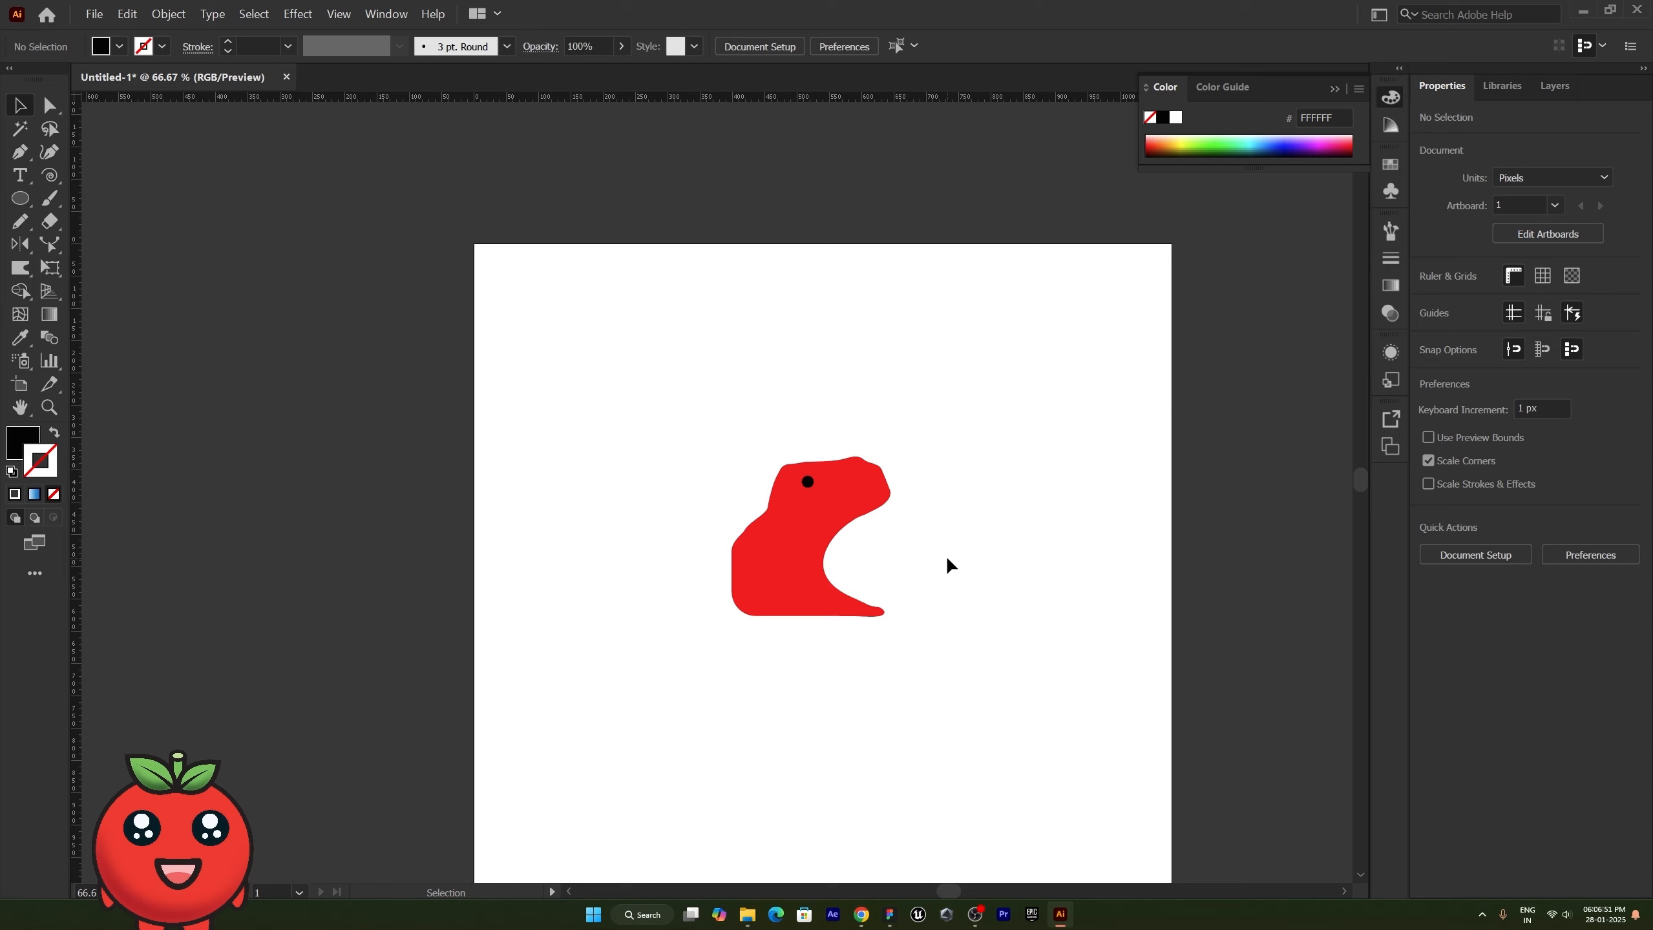
# Step: Delete the red warped shape with its black eye dot and activate the Rectangle tool
pyautogui.moveTo(945, 556); pyautogui.dragTo(720, 421)
pyautogui.press('Delete')
pyautogui.click(19, 268)
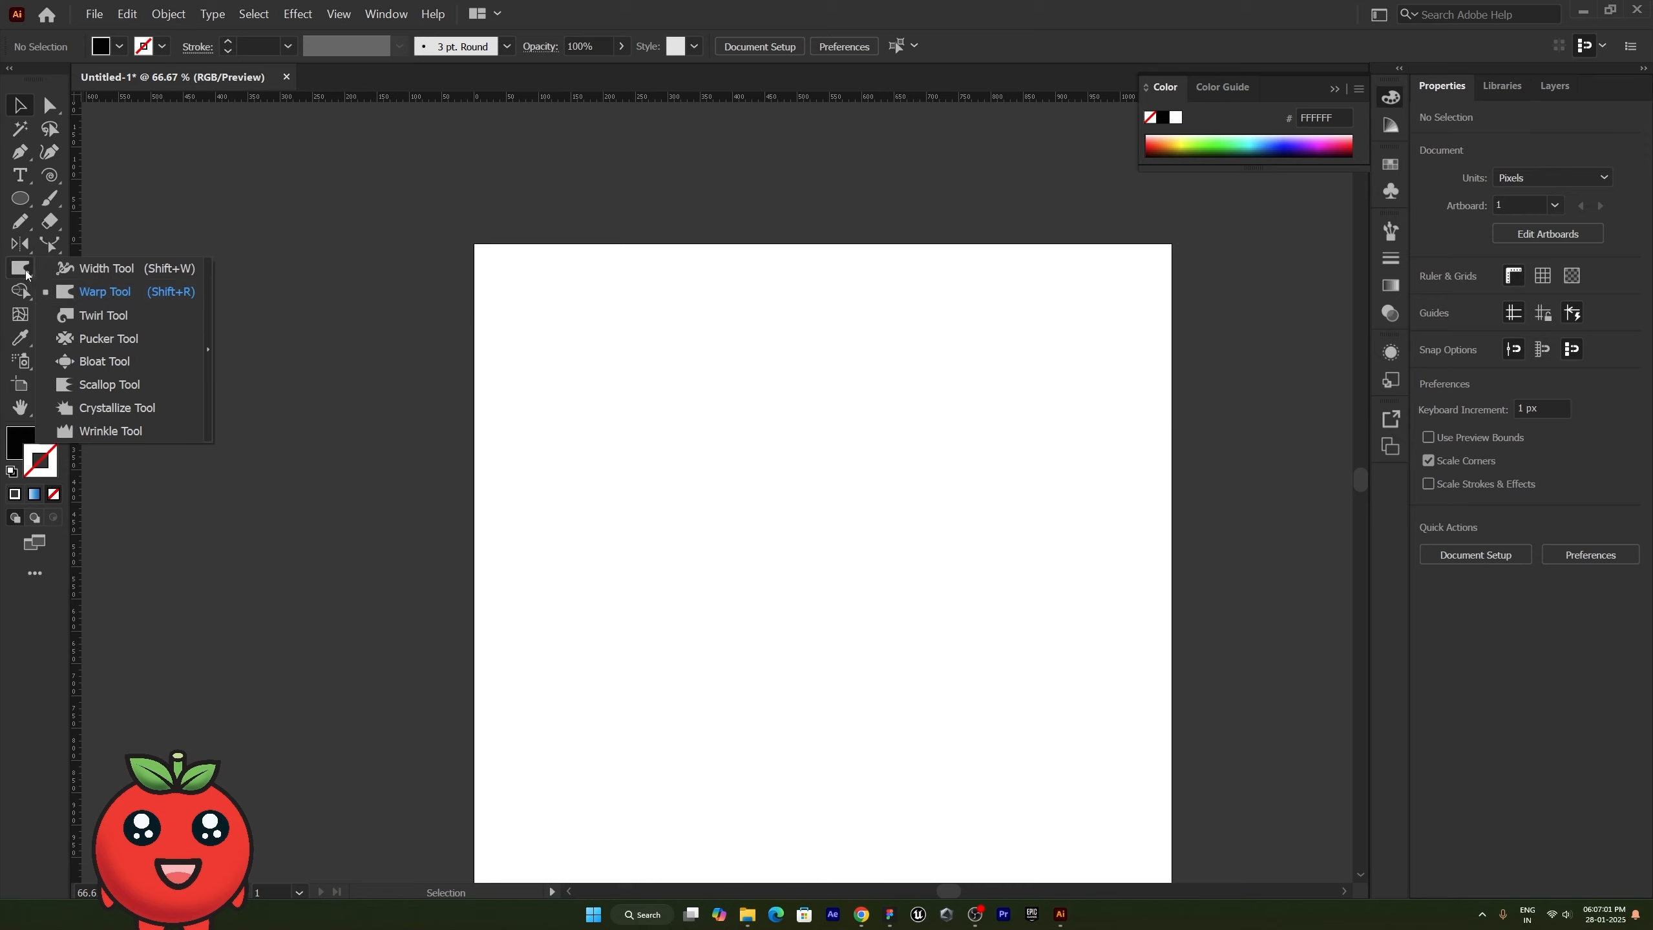
pyautogui.click(17, 197)
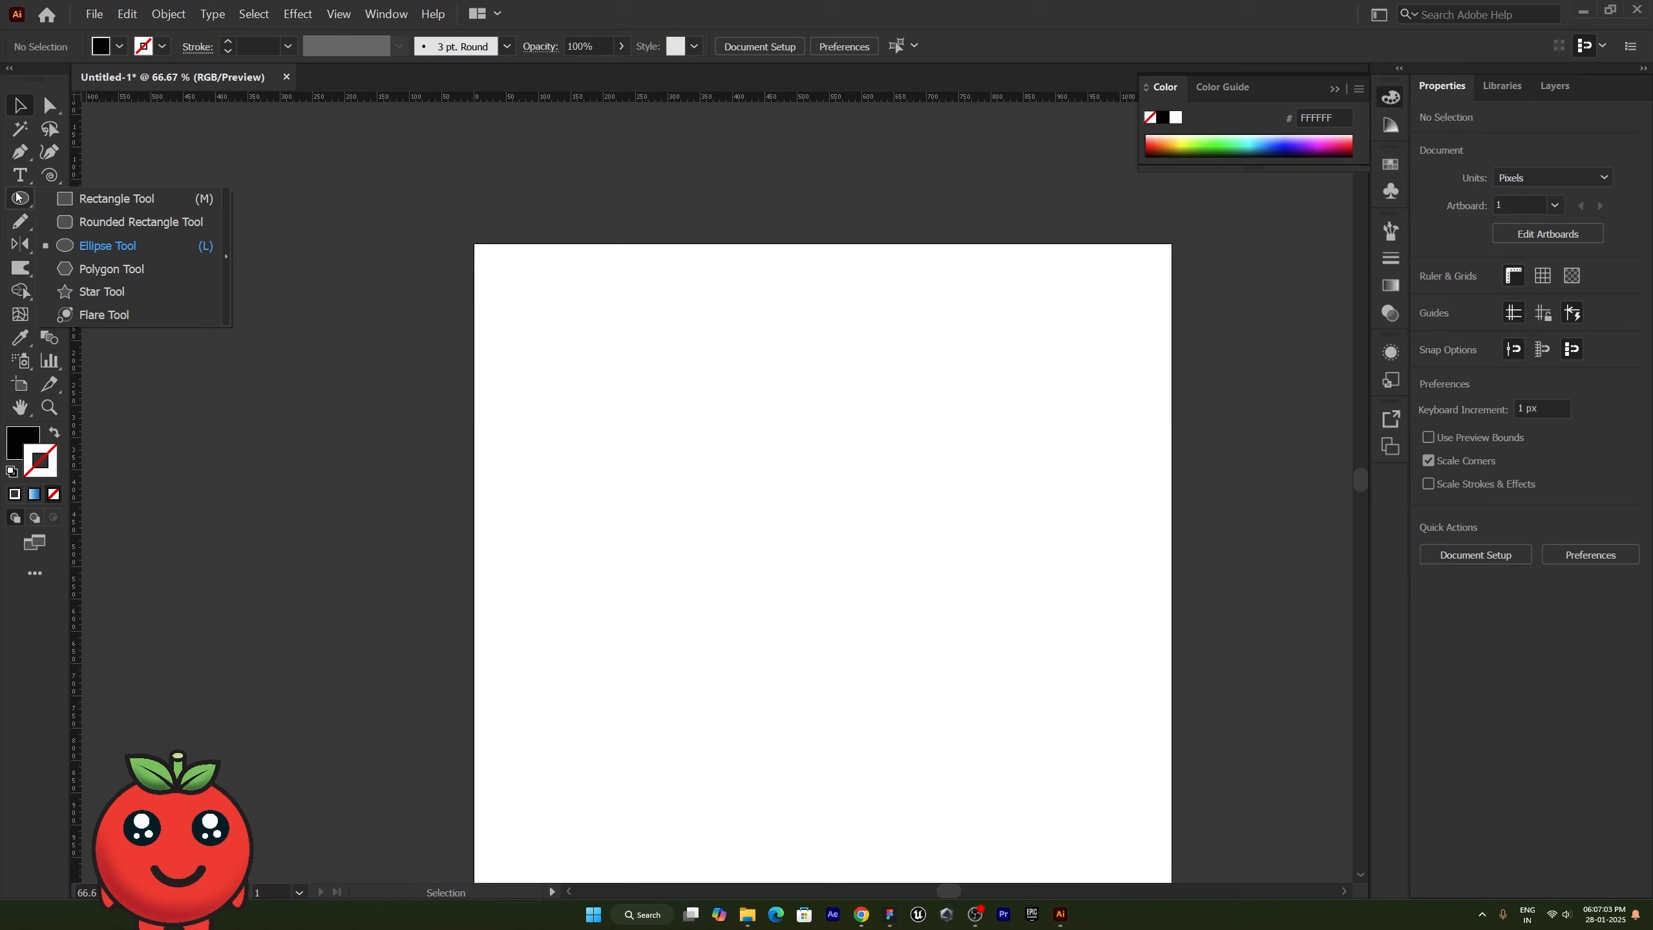
pyautogui.click(129, 200)
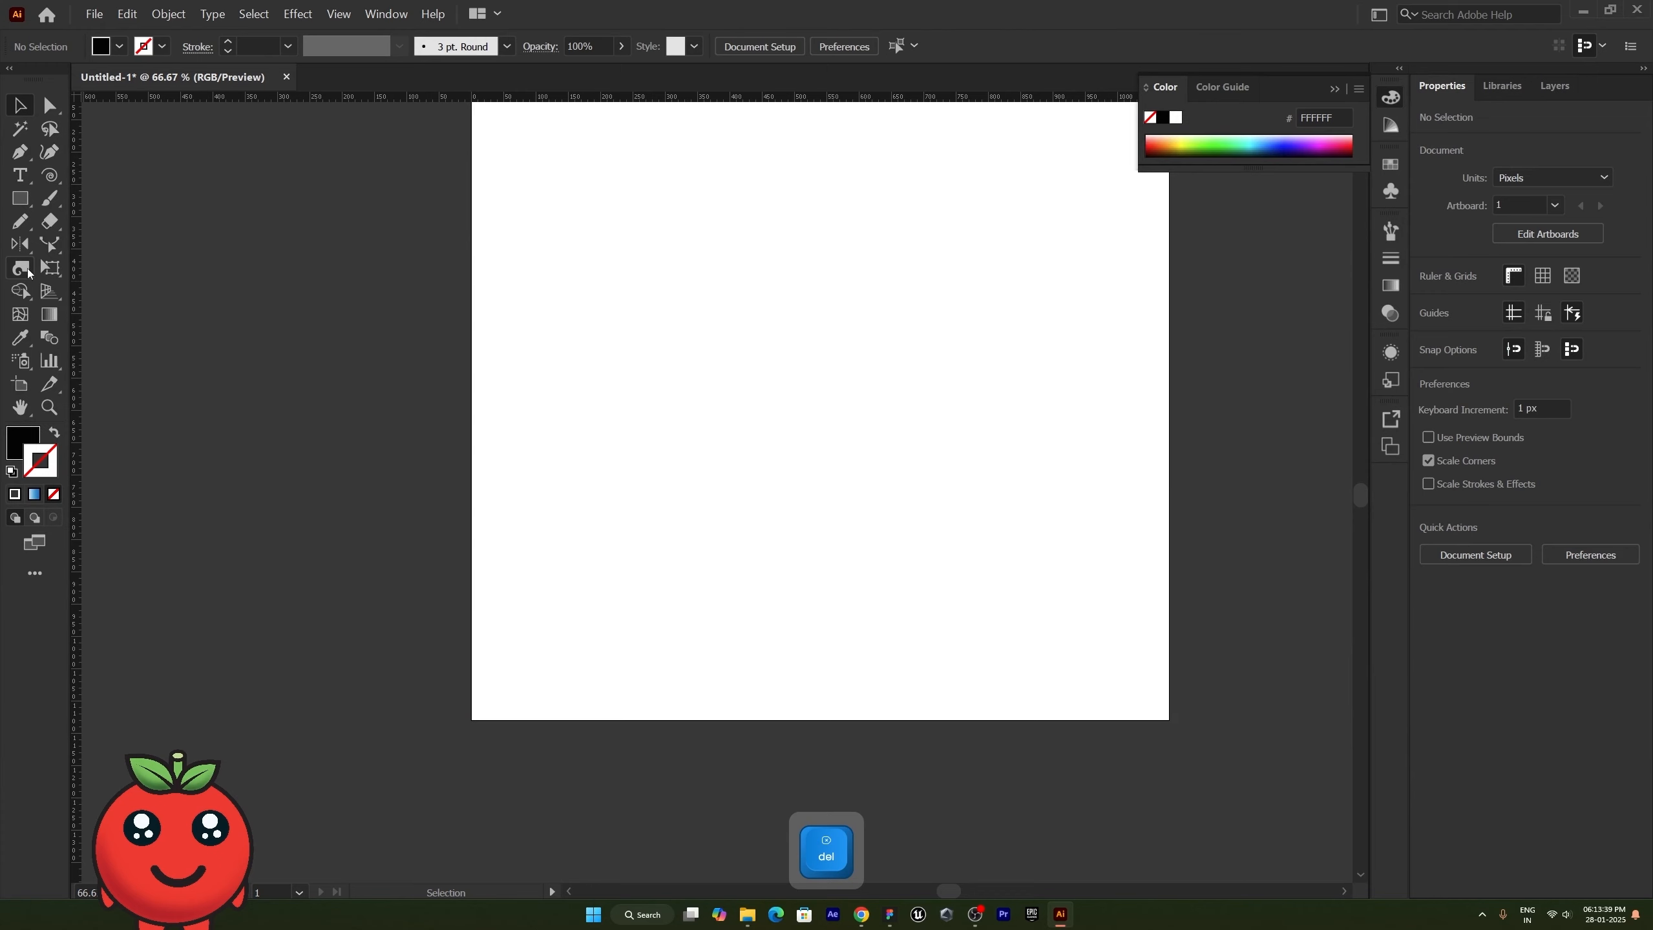
# Step: Draw a black square about 120 px wide in the artboard's upper-left area and resize it from its lower-right corner
pyautogui.click(55, 270)
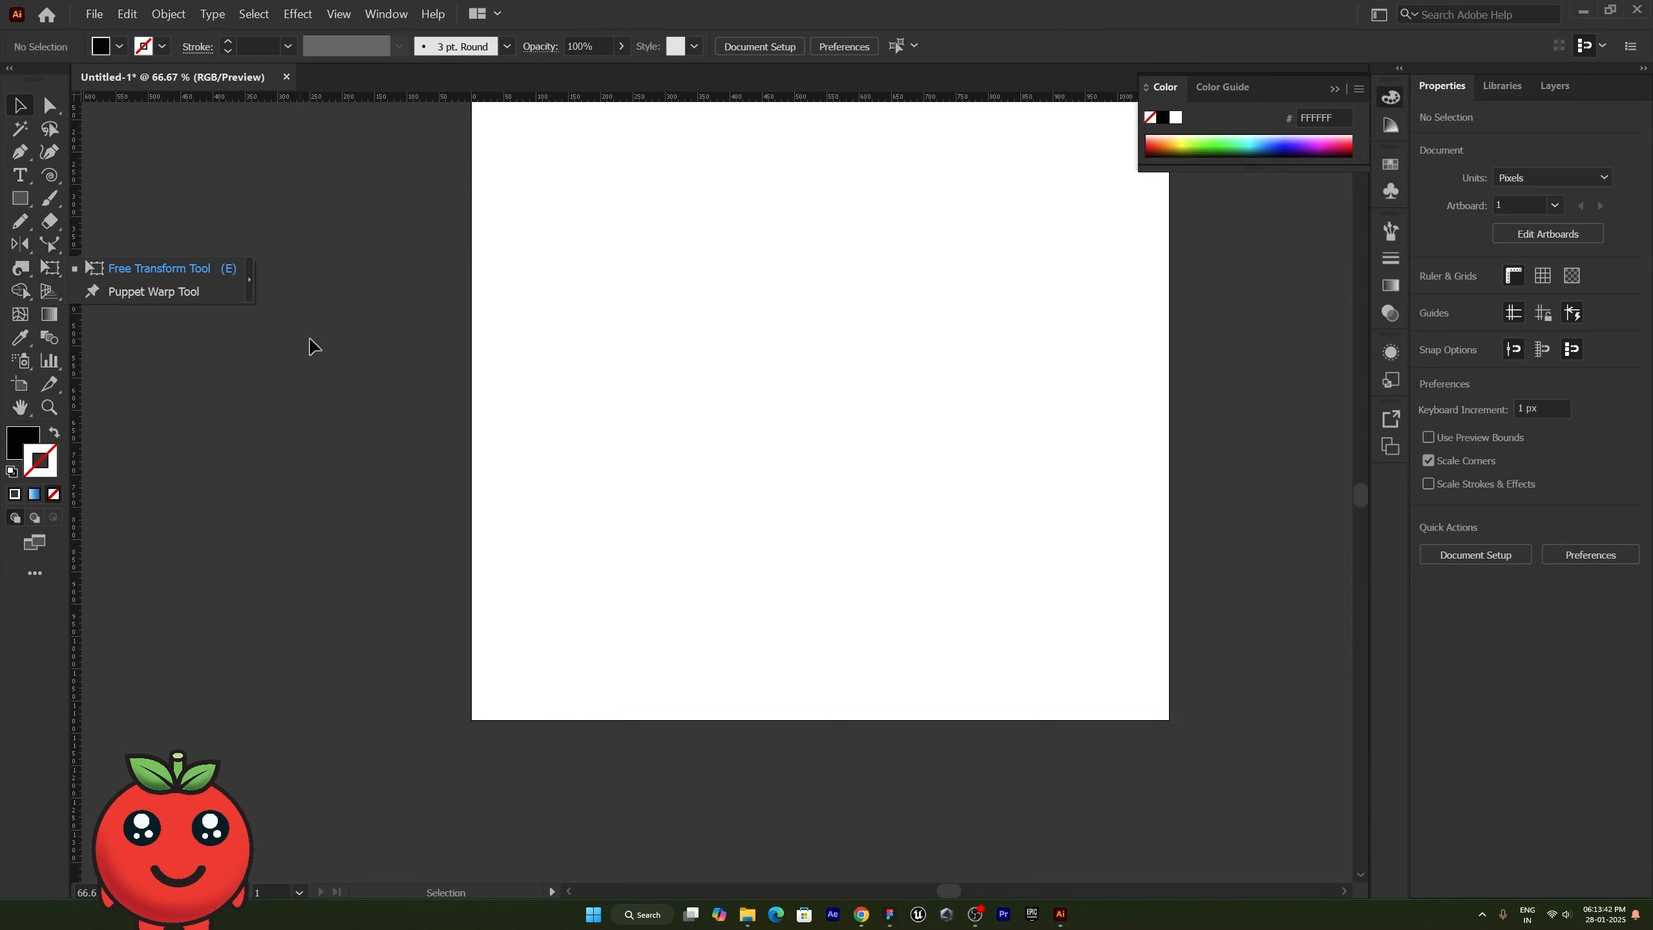
pyautogui.click(383, 355)
pyautogui.moveTo(27, 202); pyautogui.dragTo(93, 199)
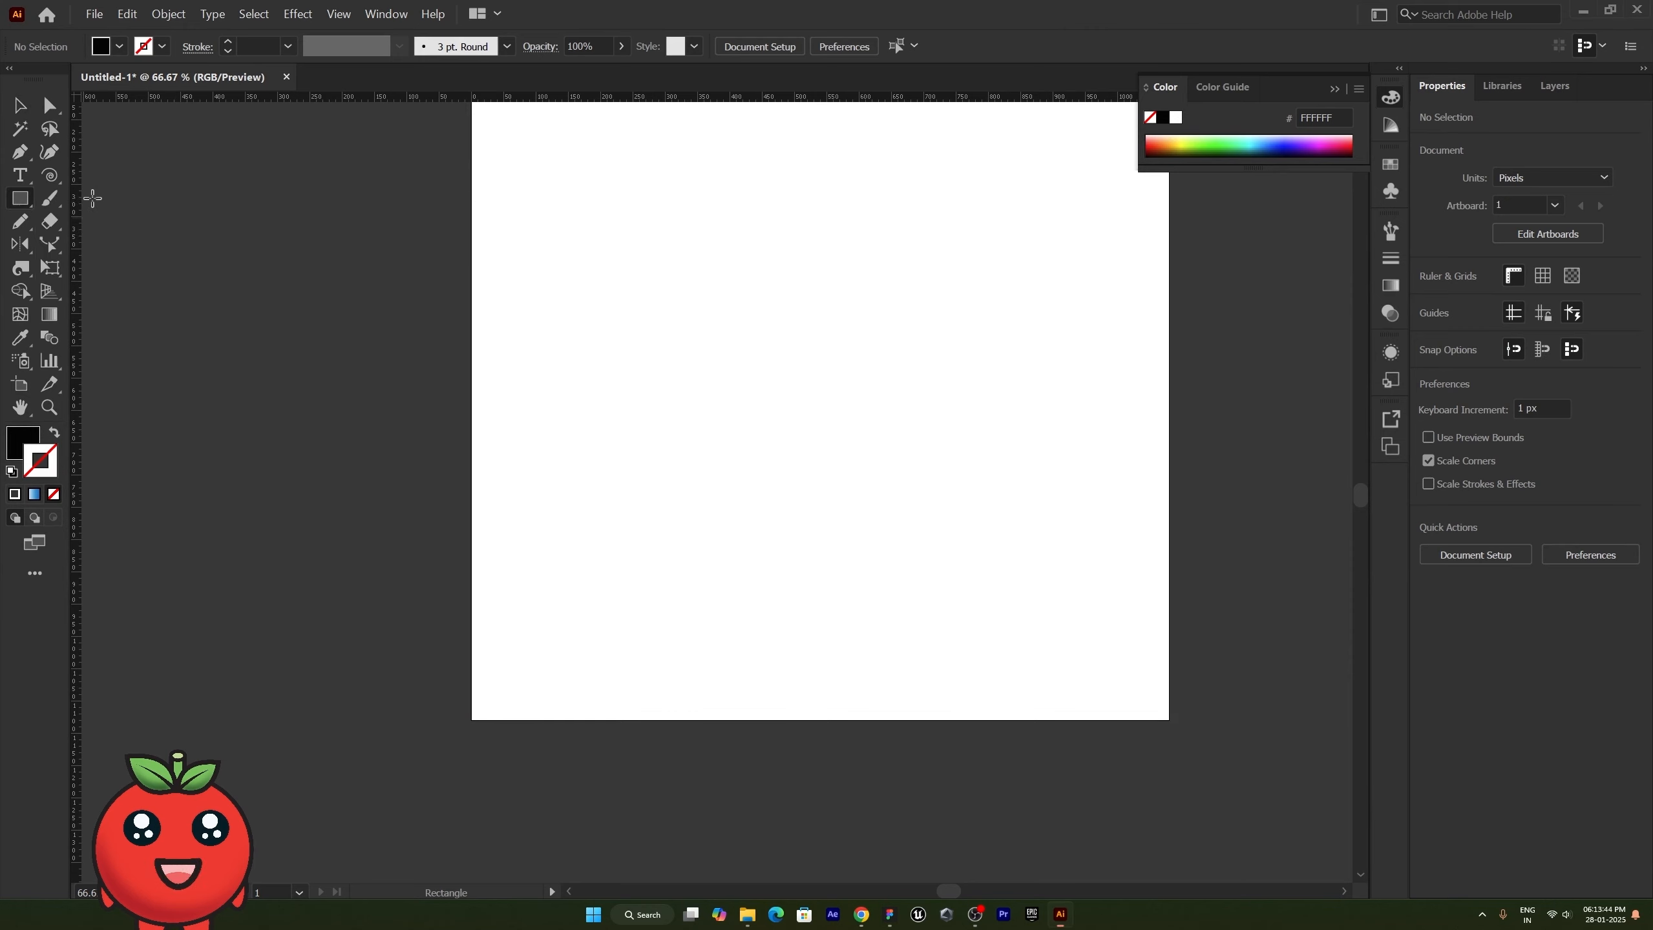
pyautogui.moveTo(578, 228)
pyautogui.mouseDown()
pyautogui.moveTo(690, 303)
pyautogui.moveTo(650, 288)
pyautogui.moveTo(657, 305)
pyautogui.mouseUp()
pyautogui.press('v')
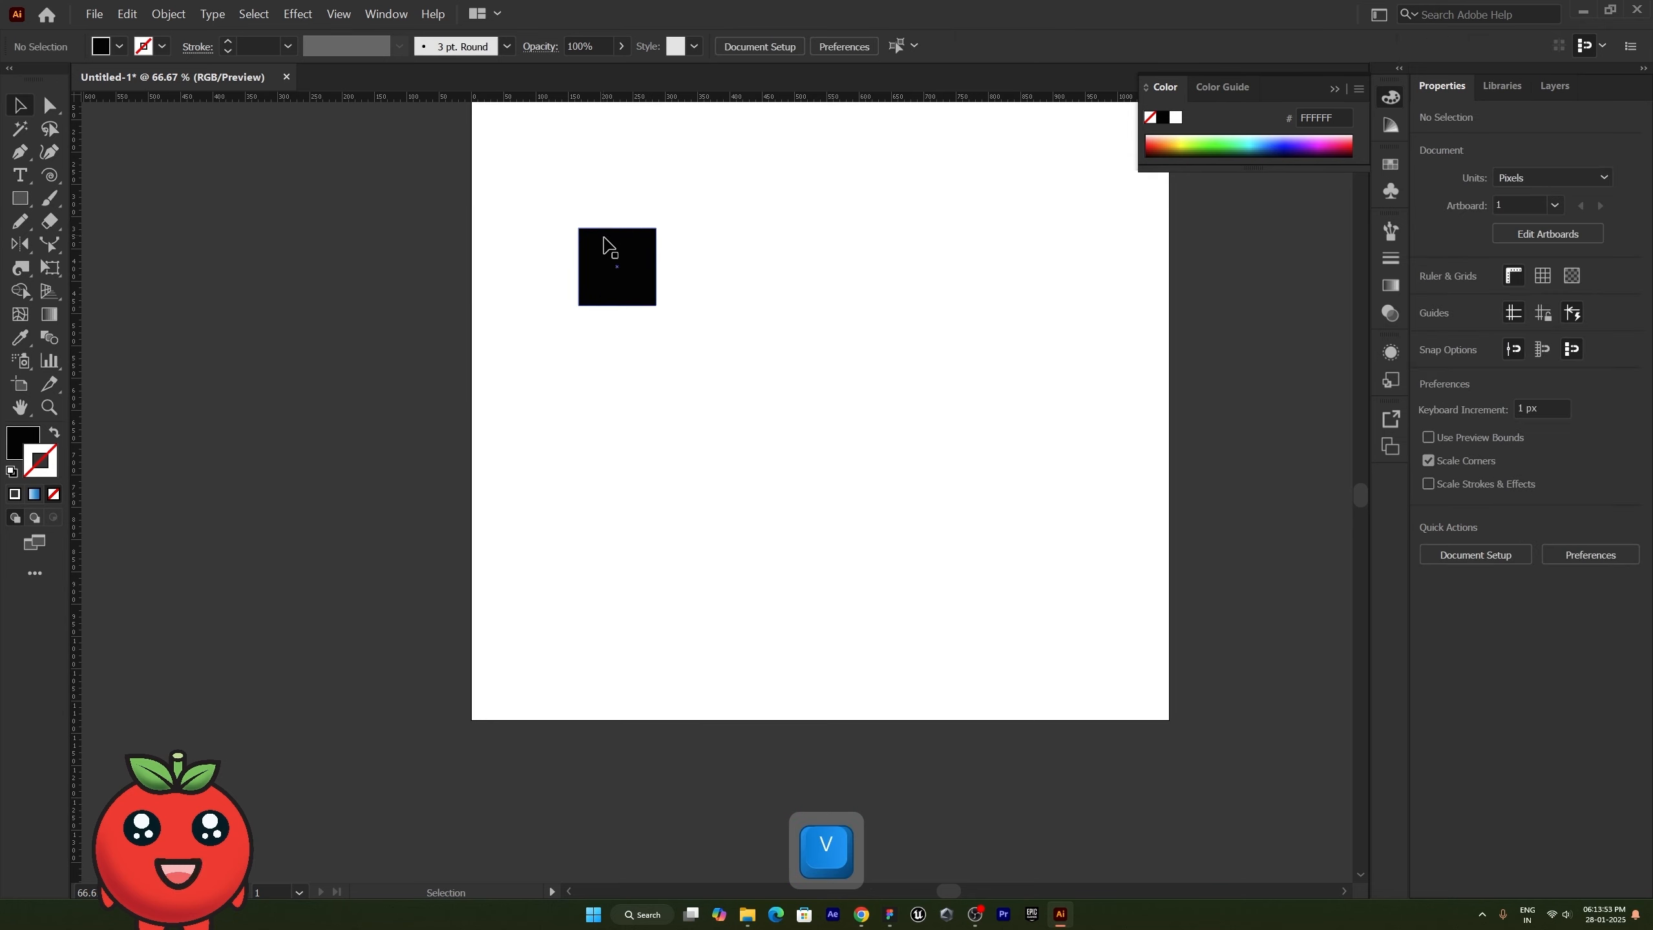
pyautogui.click(620, 268)
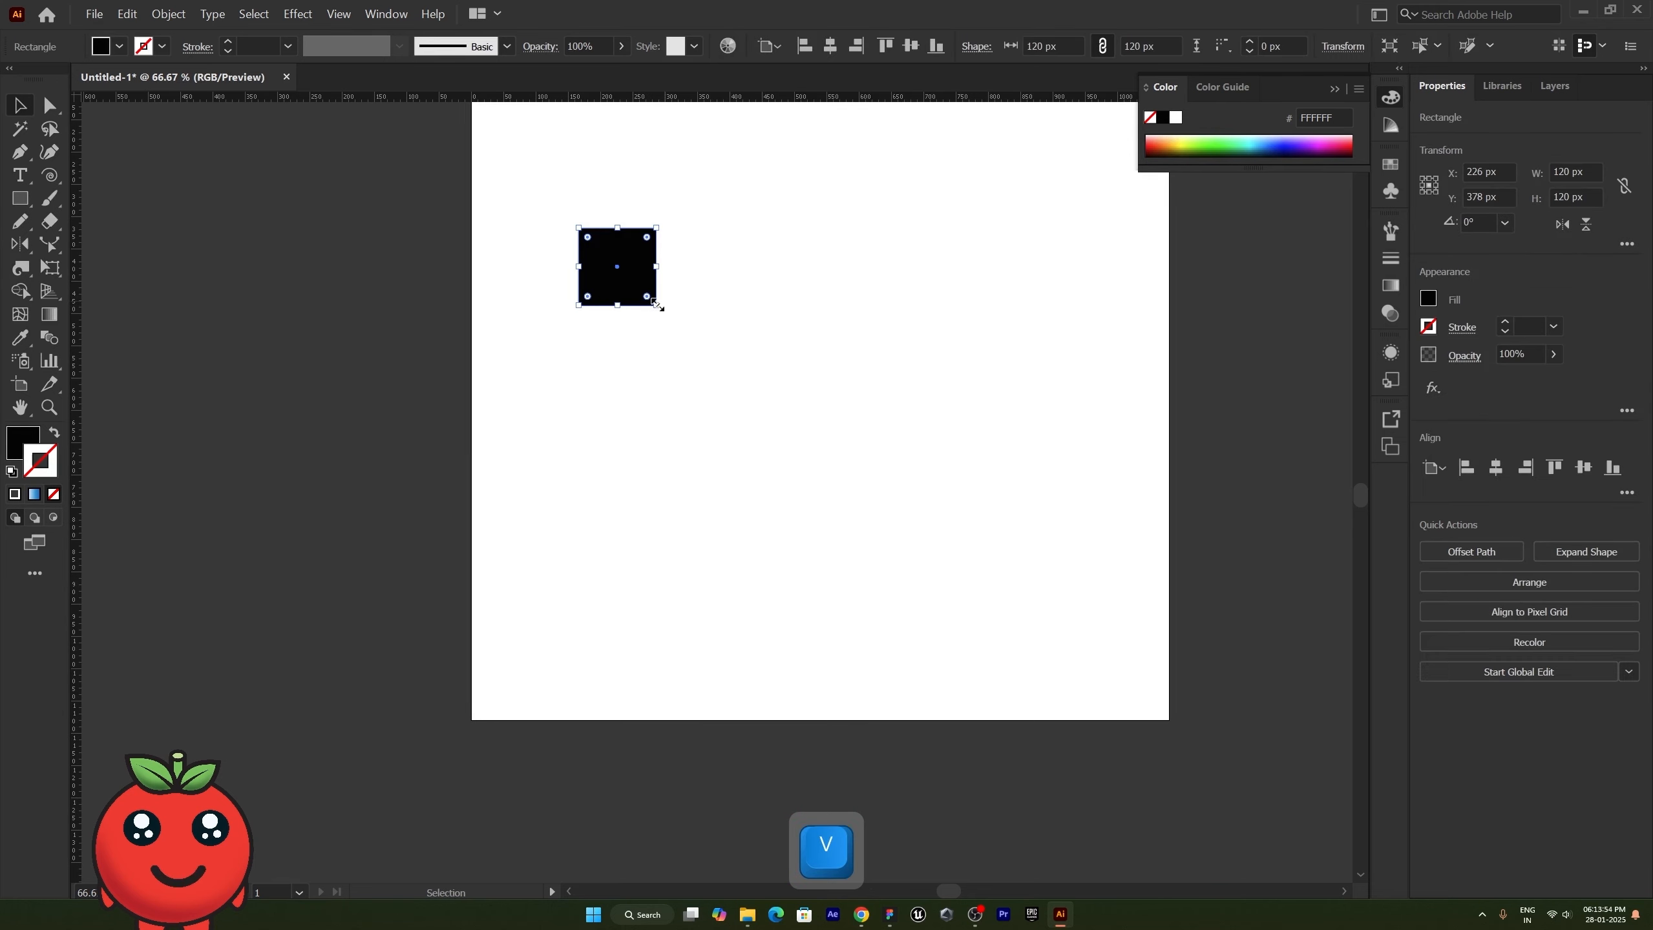
pyautogui.moveTo(656, 307); pyautogui.dragTo(749, 269)
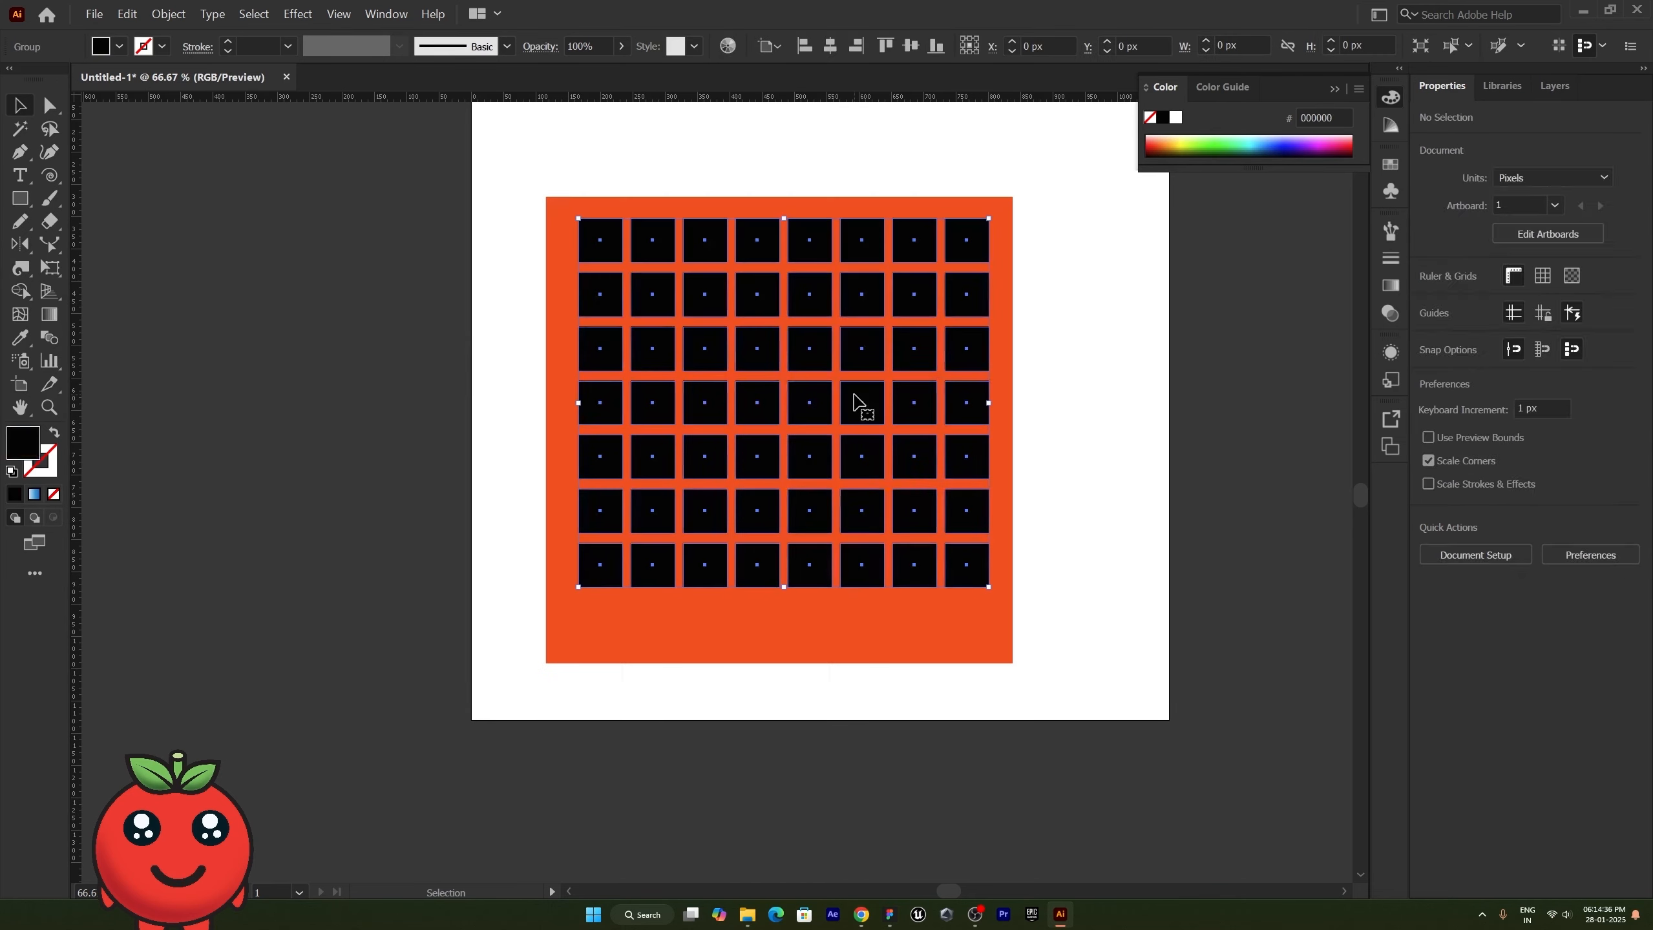
# Step: Group the grid of black squares with the orange square behind it
pyautogui.click(855, 397)
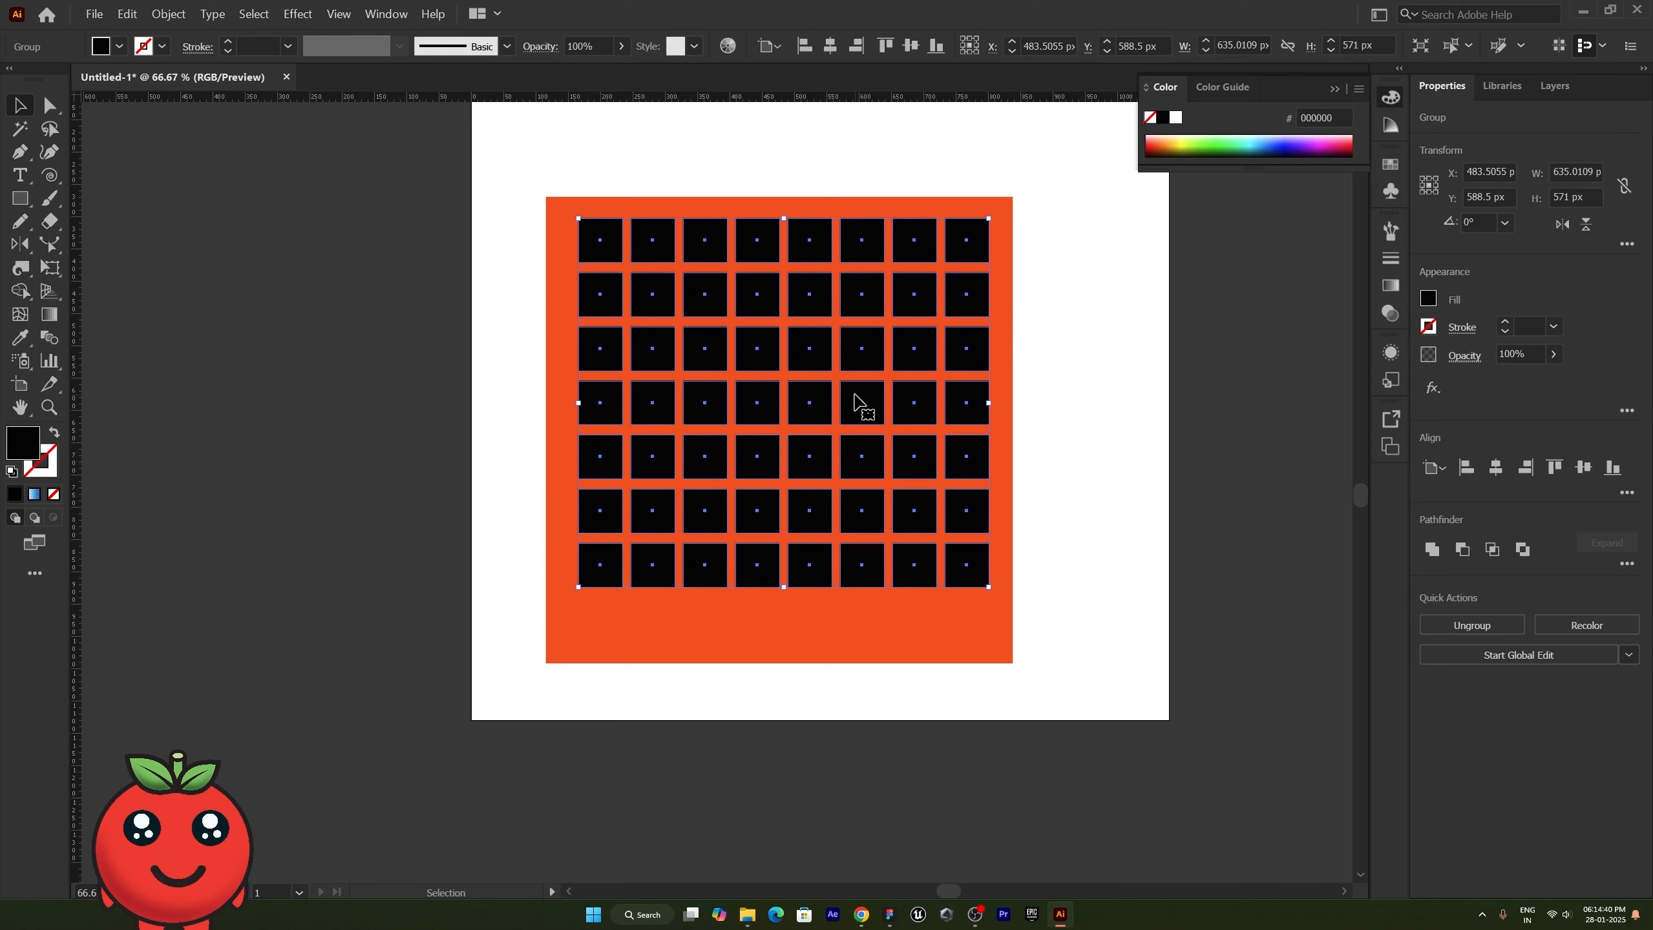
pyautogui.keyDown('shift'); pyautogui.click(836, 391); pyautogui.keyUp('shift')
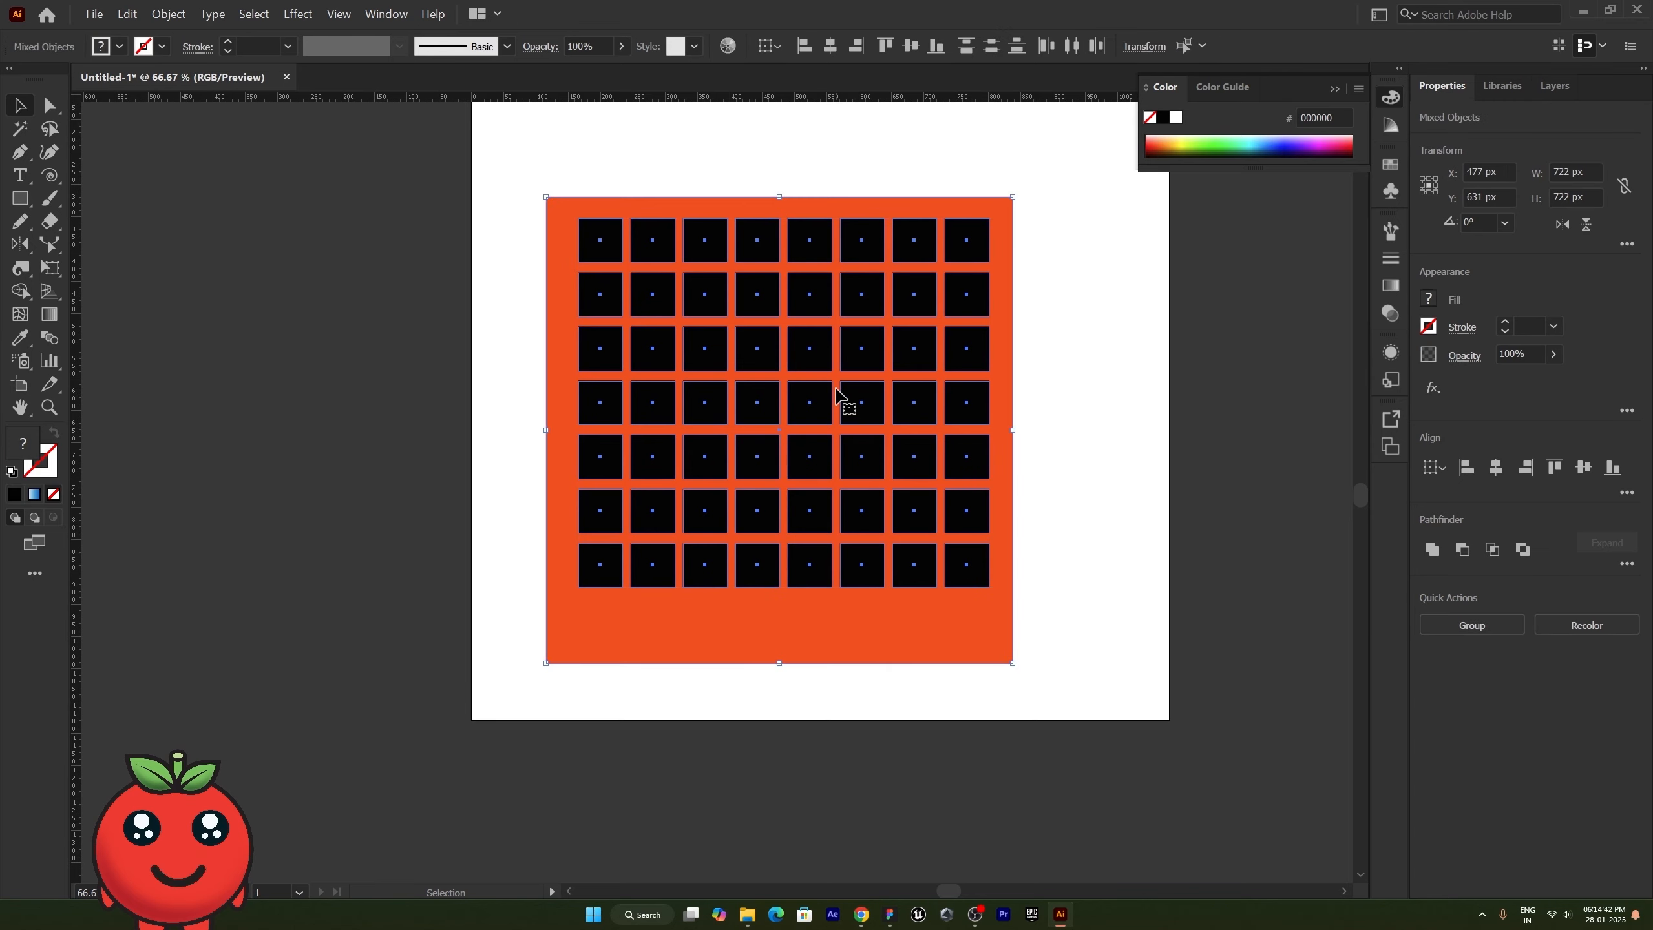
pyautogui.hotkey('ctrl', 'g')
pyautogui.click(1107, 458)
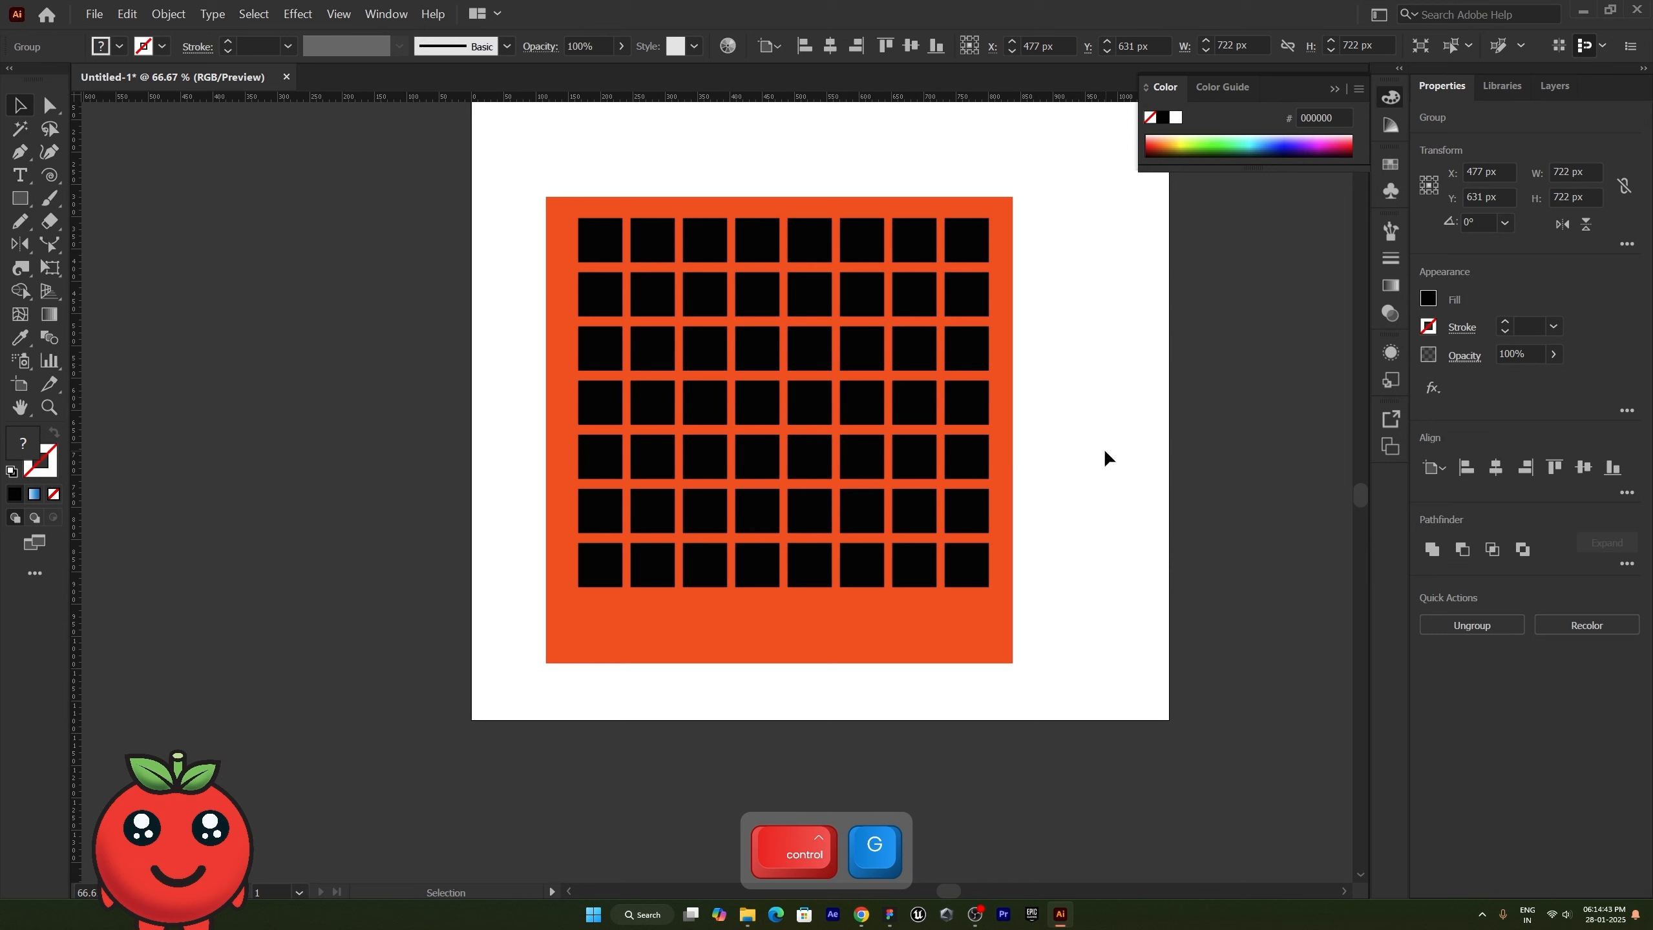
# Step: Scale the grouped grid artwork proportionally with Free Transform to about 305 px, enlarging it to about 407 px and finally 737 px
pyautogui.click(873, 394)
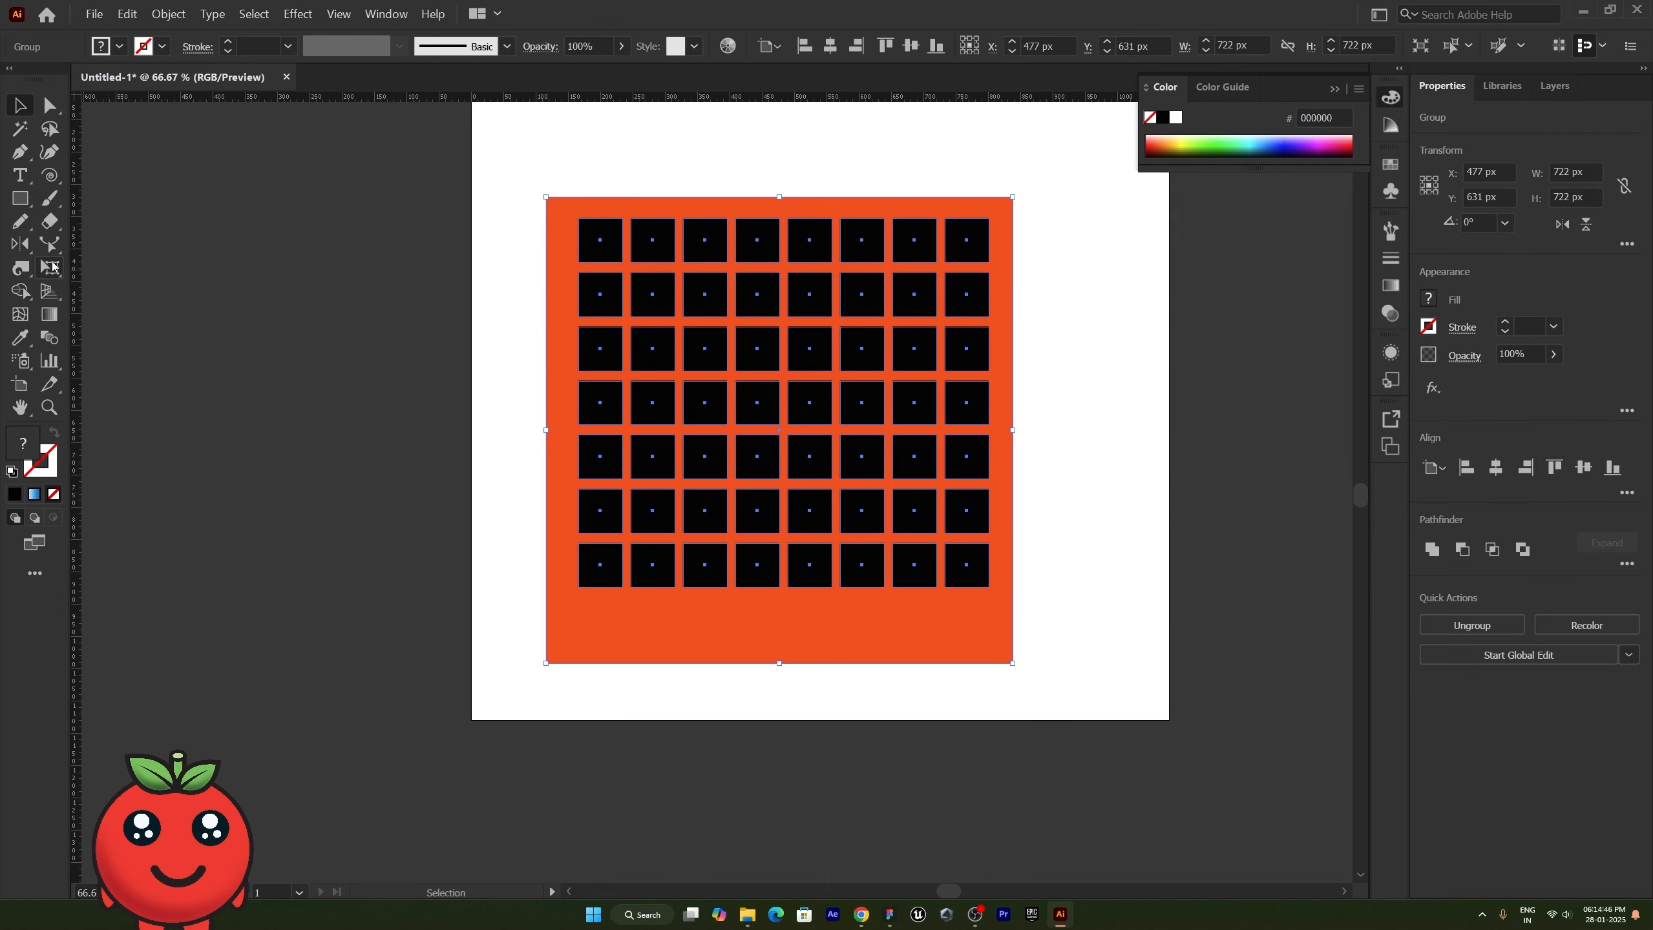
pyautogui.click(52, 267)
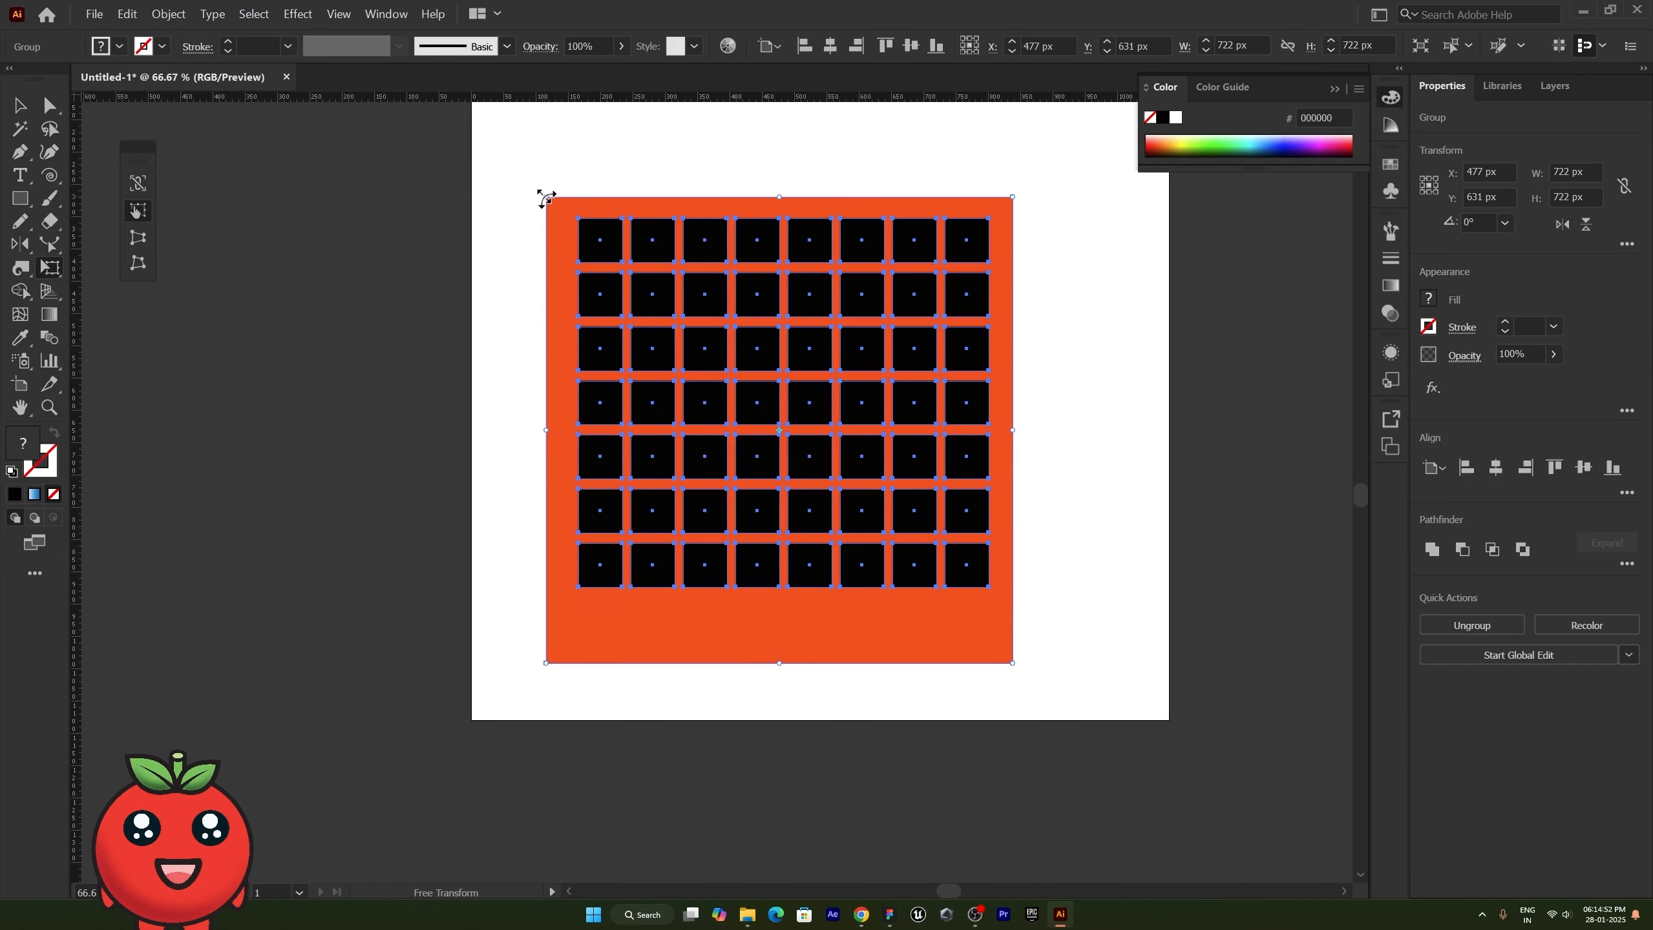
pyautogui.moveTo(549, 201); pyautogui.dragTo(526, 241)
pyautogui.hotkey('ctrl', 'z')
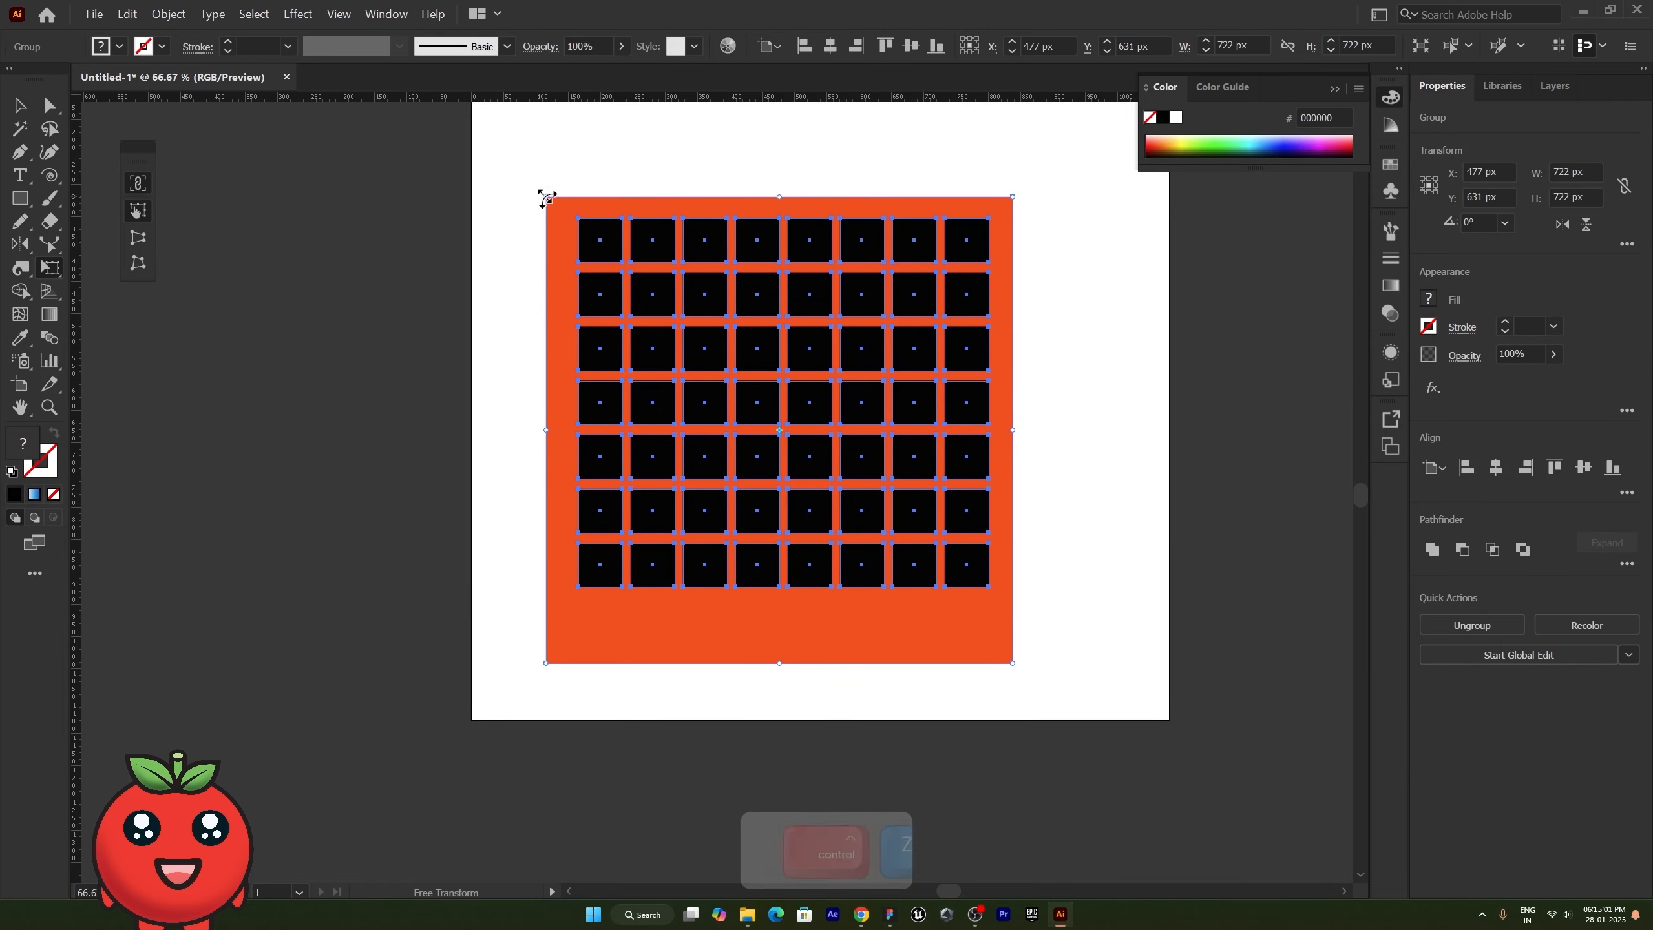
pyautogui.moveTo(547, 198); pyautogui.dragTo(890, 398)
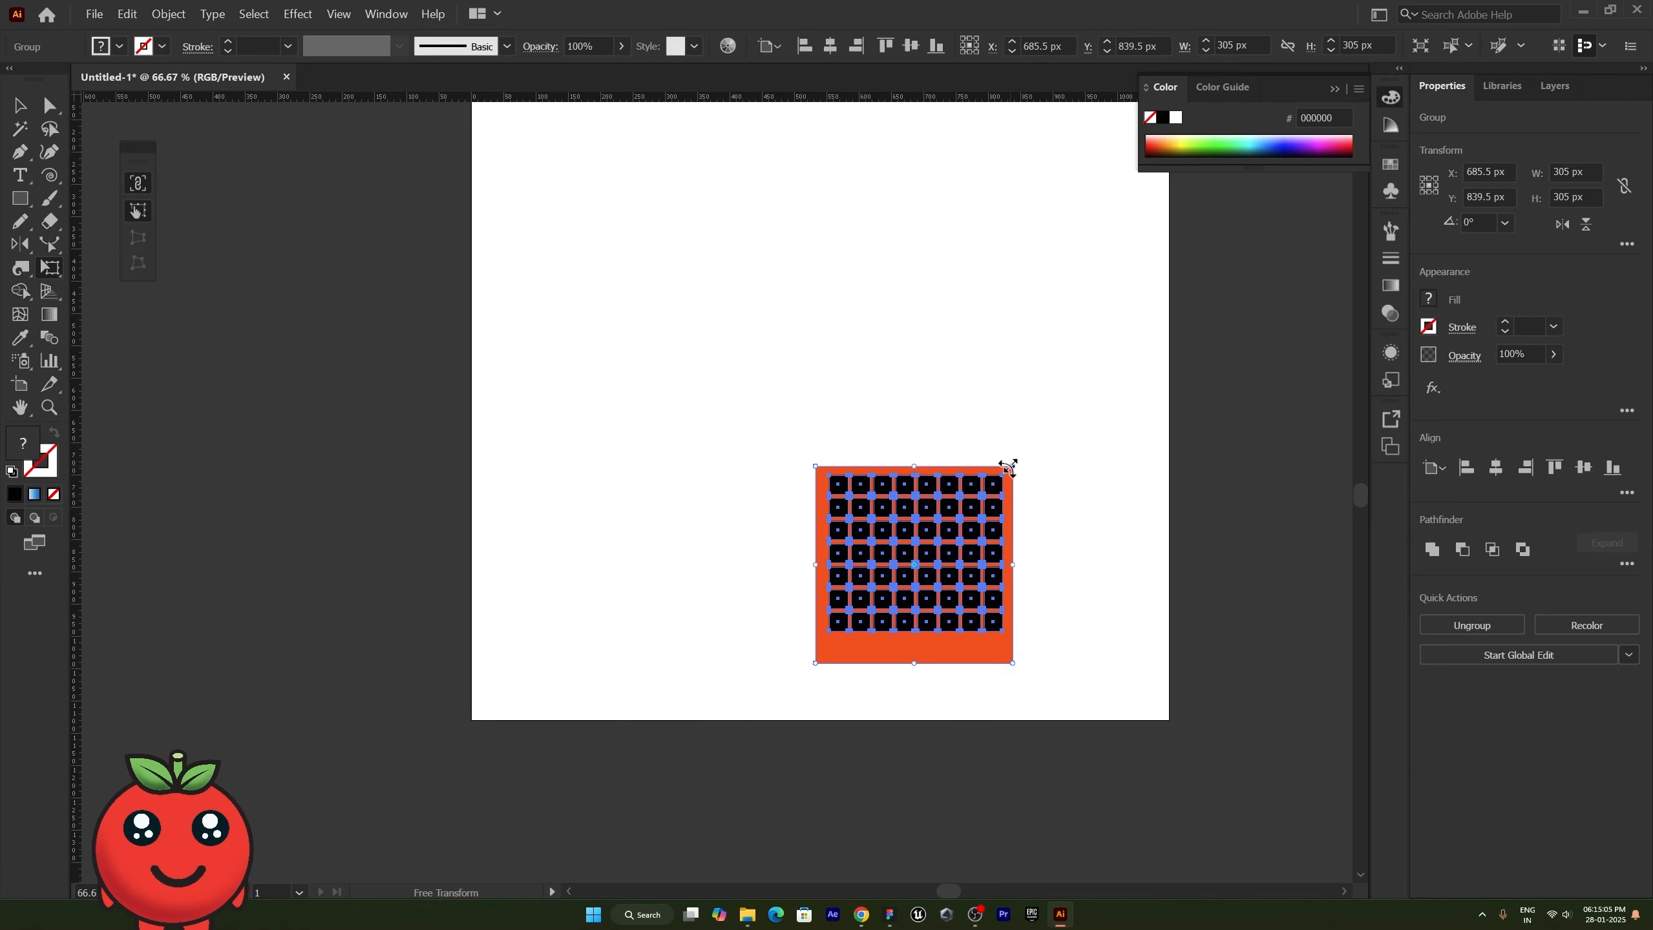
pyautogui.moveTo(1007, 467); pyautogui.dragTo(1035, 359)
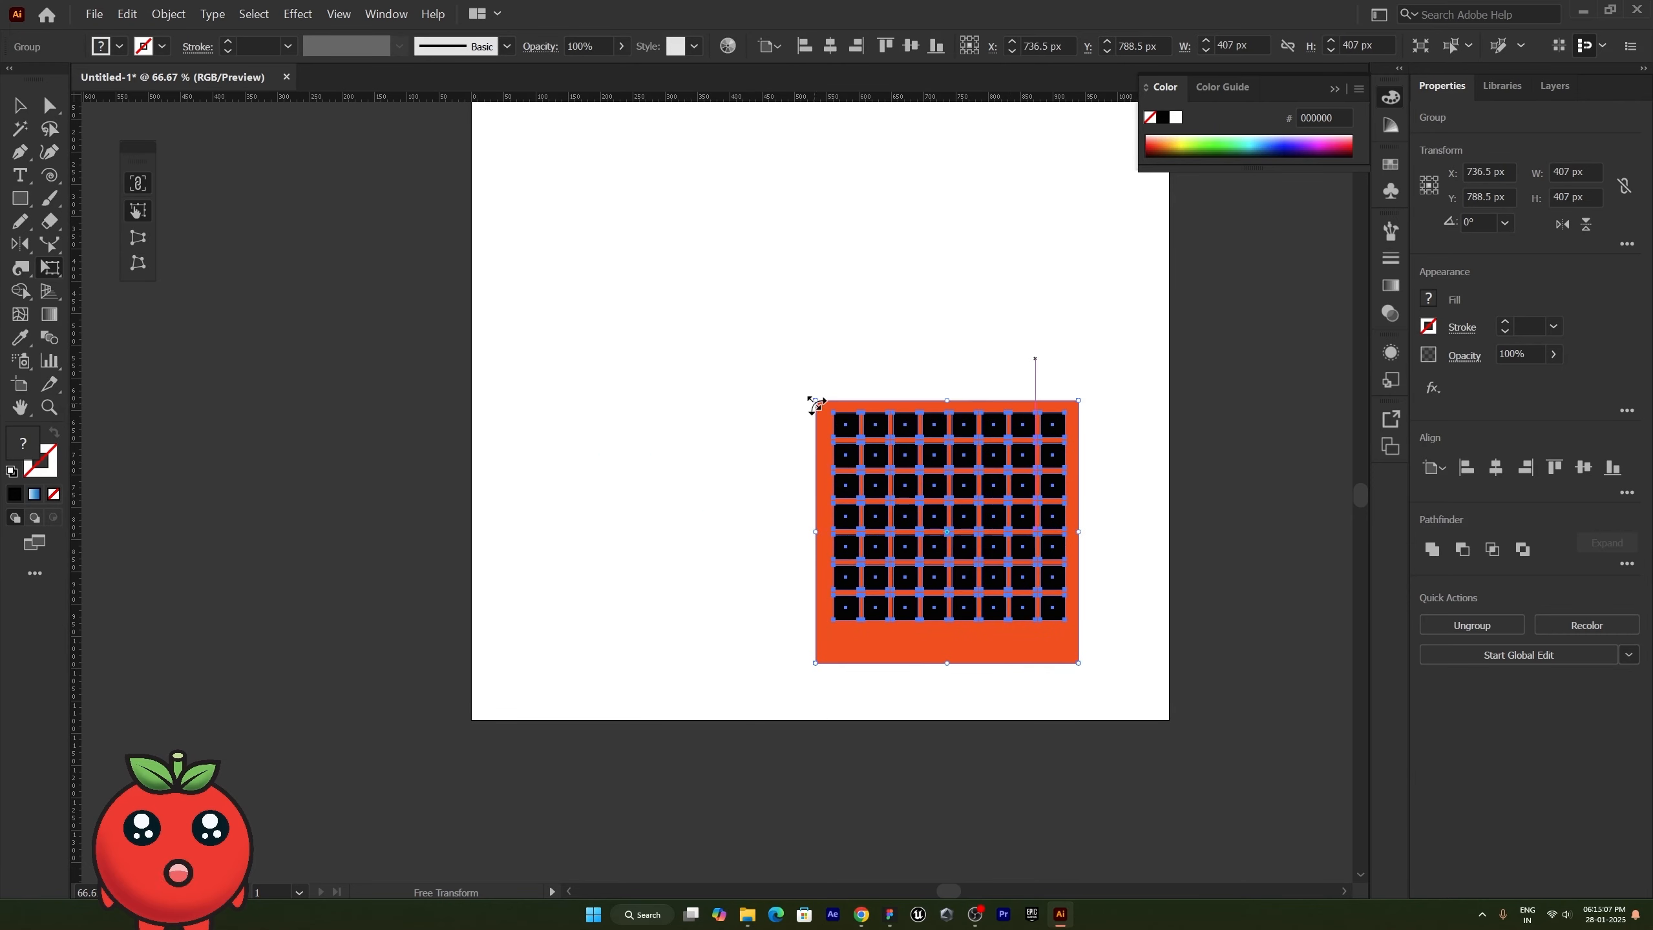
pyautogui.moveTo(815, 404); pyautogui.dragTo(601, 187)
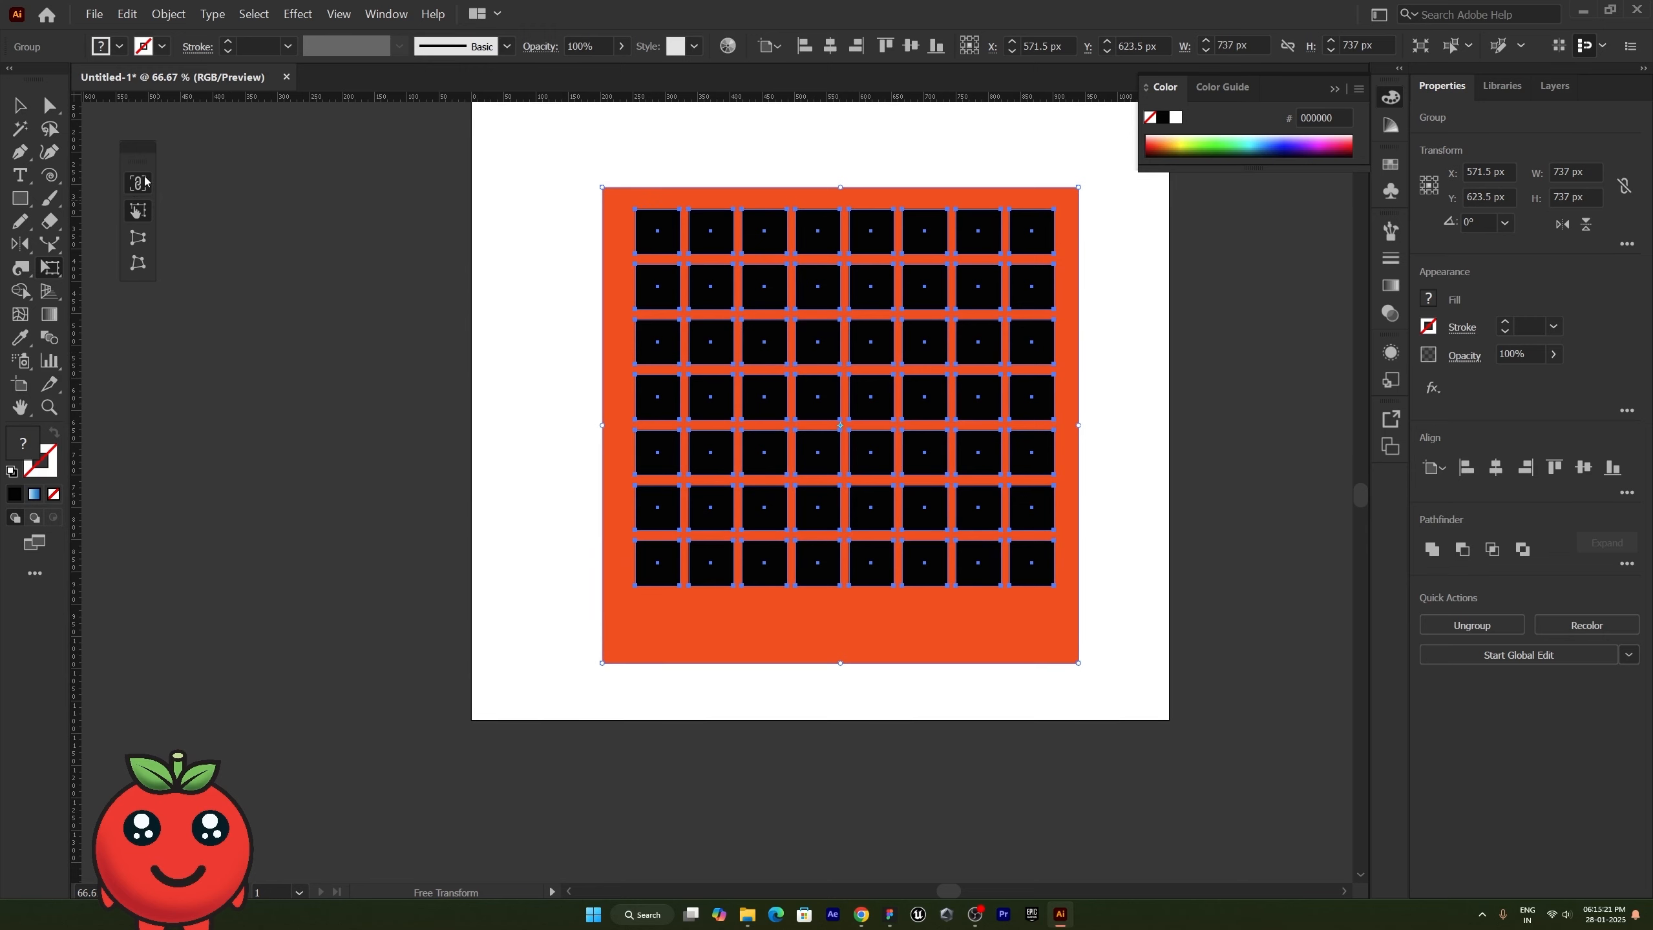
pyautogui.moveTo(605, 189); pyautogui.dragTo(1003, 157)
pyautogui.hotkey('ctrl', 'z')
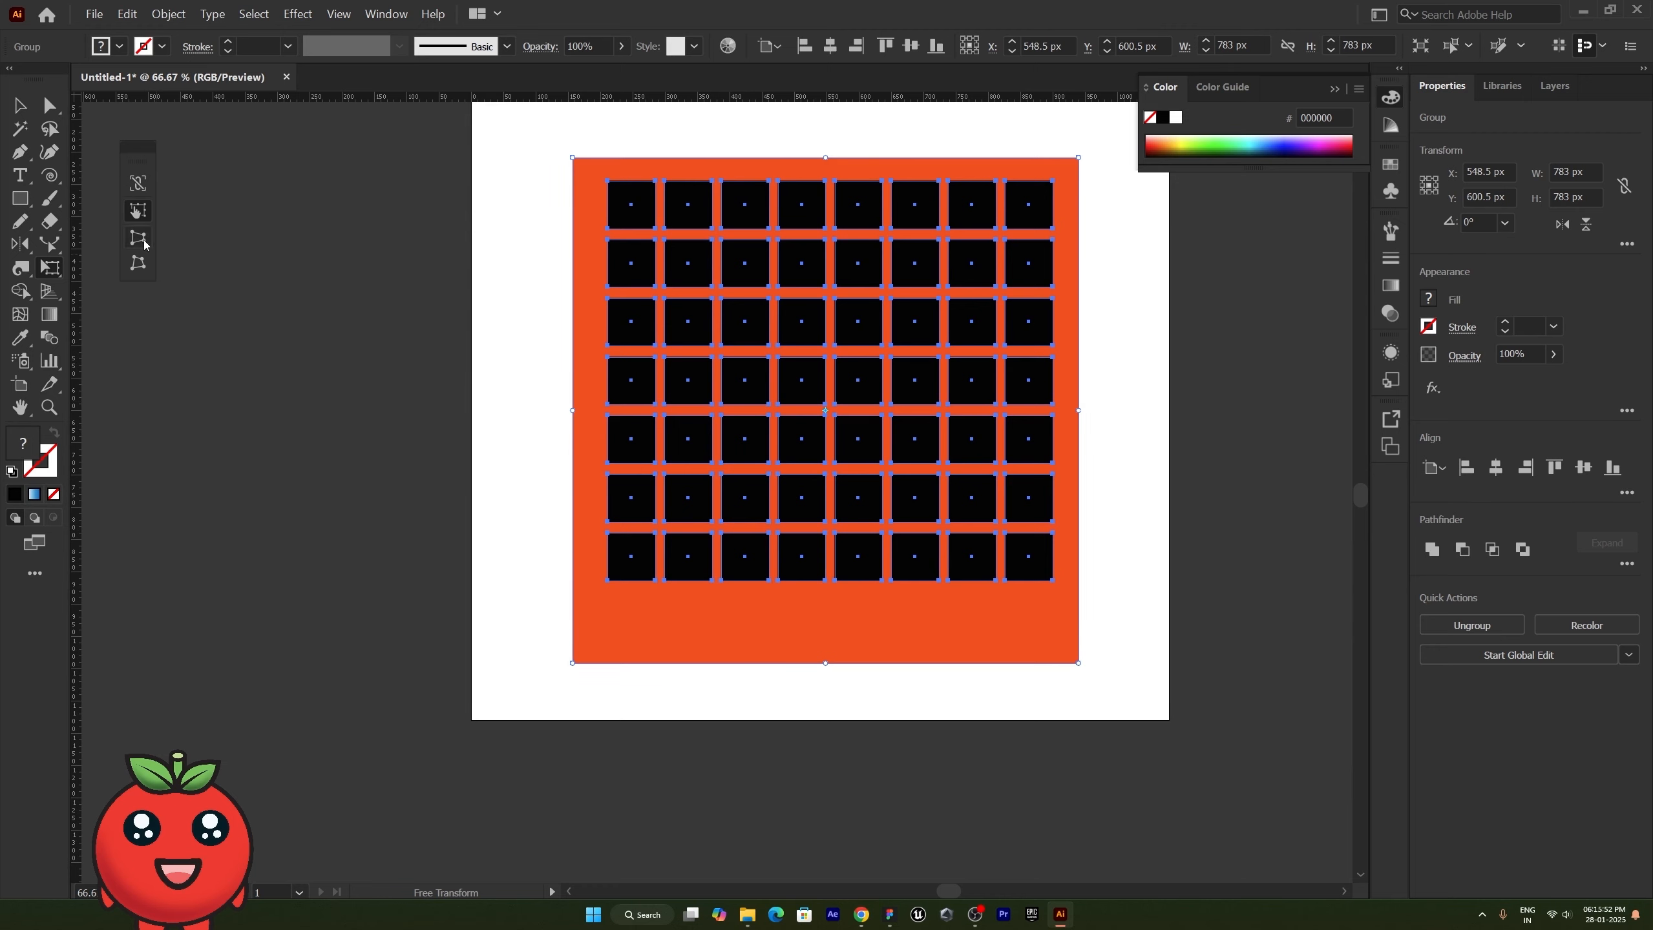
# Step: Perspective-distort the grouped artwork, narrowing its top edge to about 473 px, tapering its bottom edge and shortening its left side
pyautogui.moveTo(573, 157); pyautogui.dragTo(683, 206)
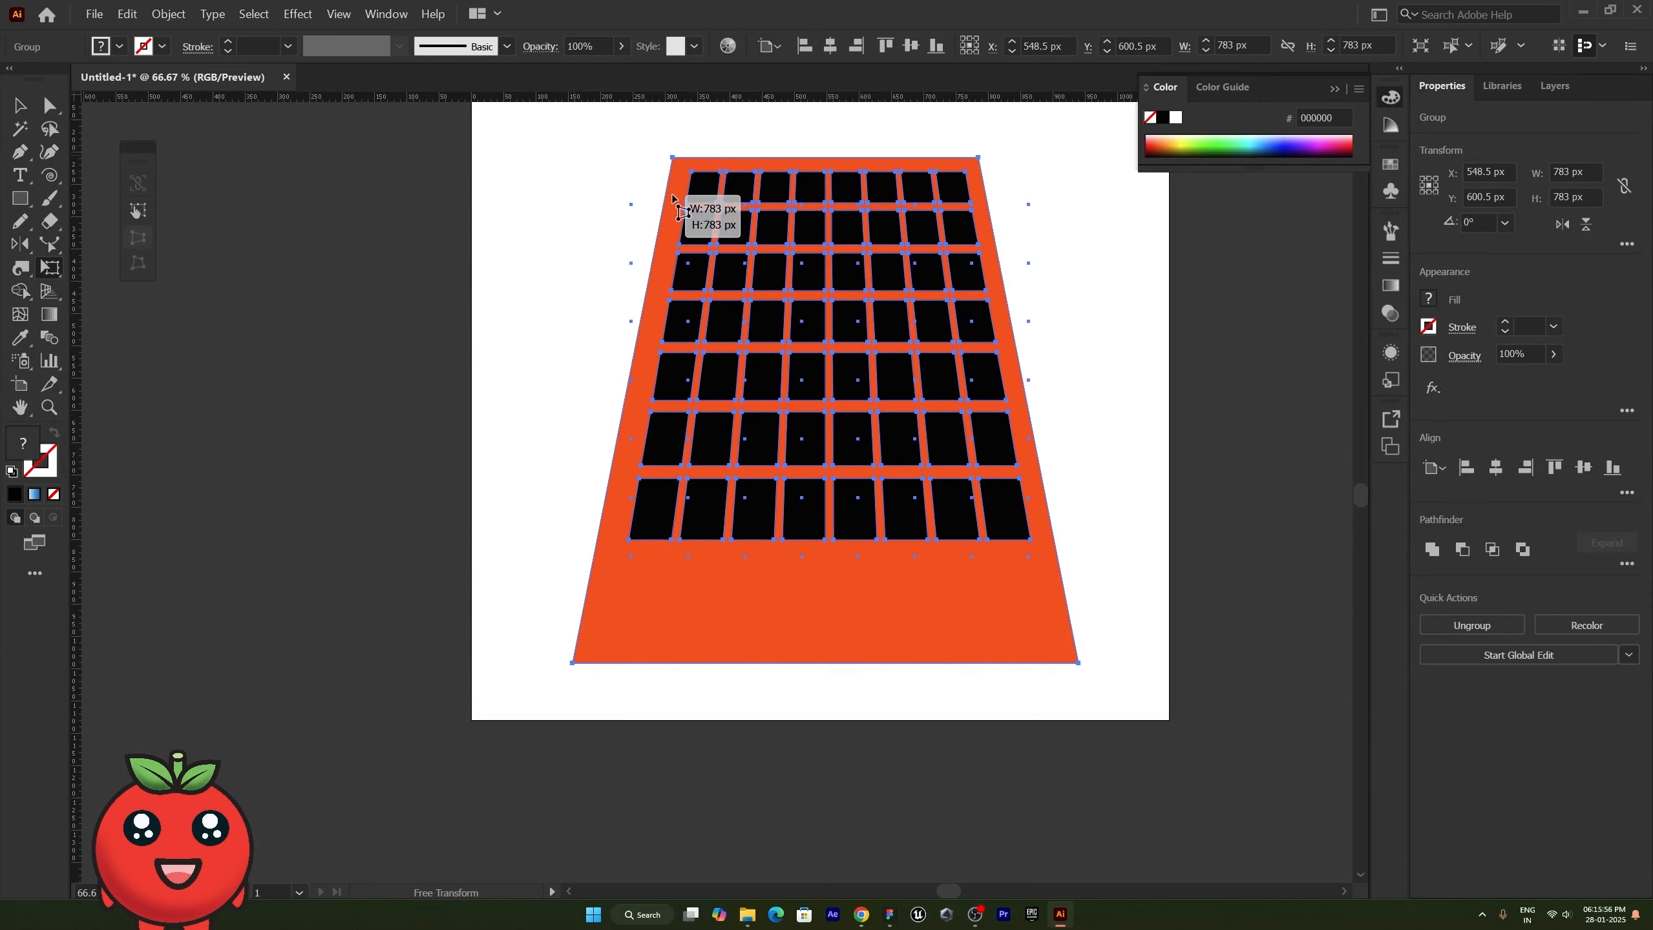
pyautogui.moveTo(572, 663); pyautogui.dragTo(733, 679)
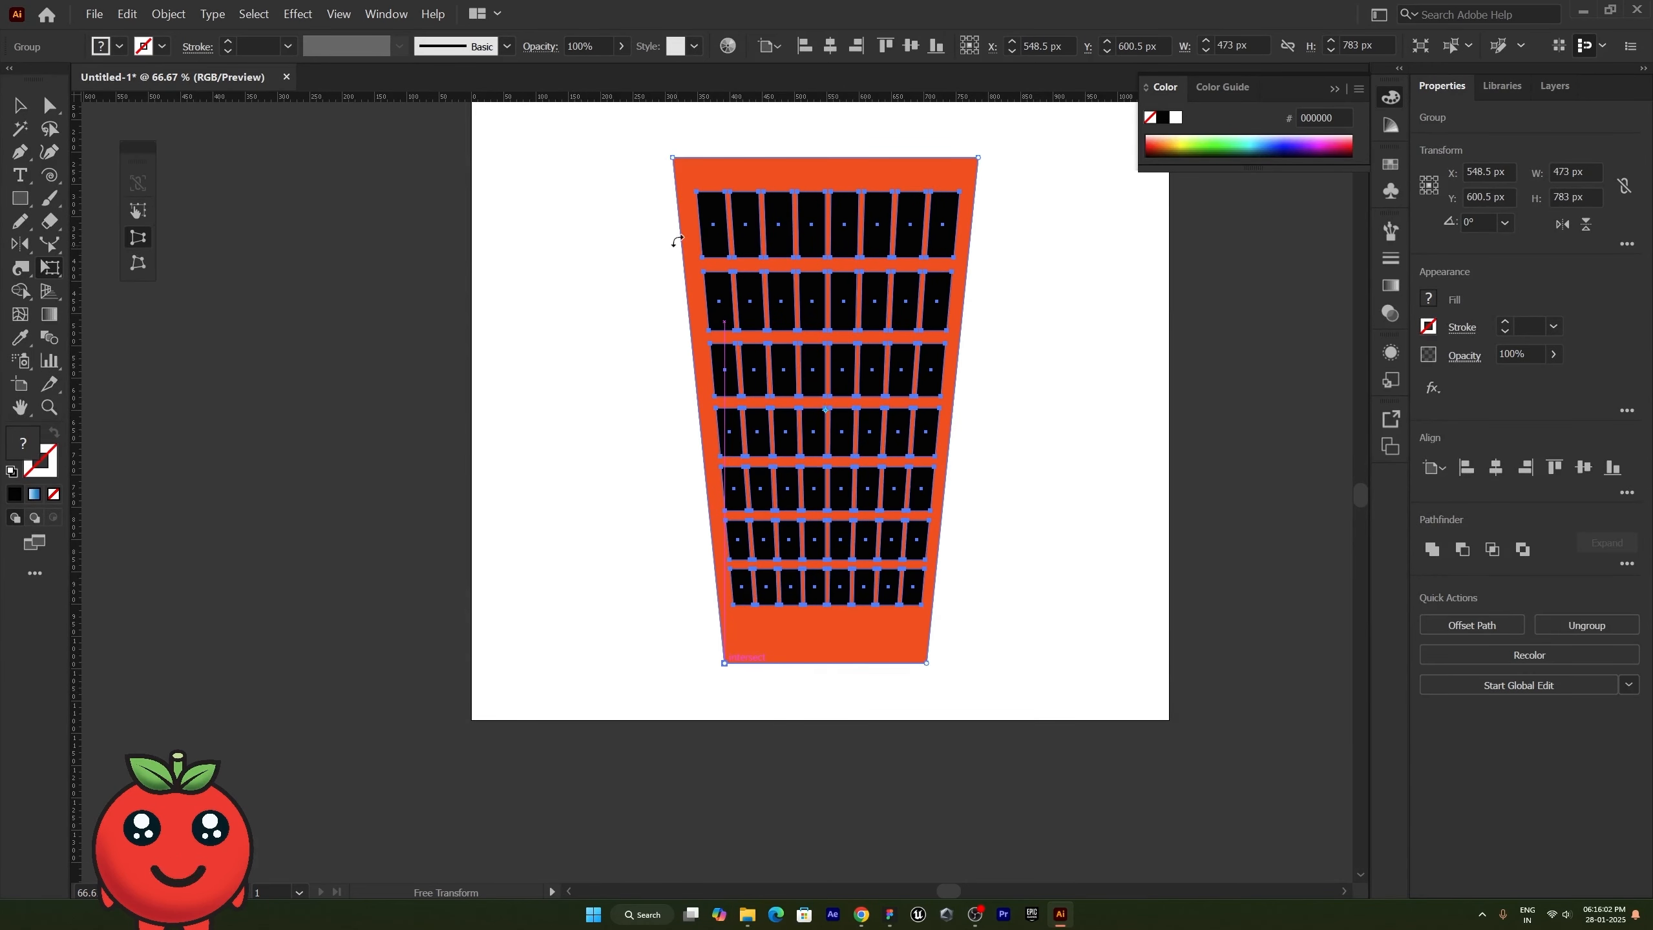
pyautogui.moveTo(683, 260); pyautogui.dragTo(989, 222)
pyautogui.moveTo(795, 153); pyautogui.dragTo(779, 206)
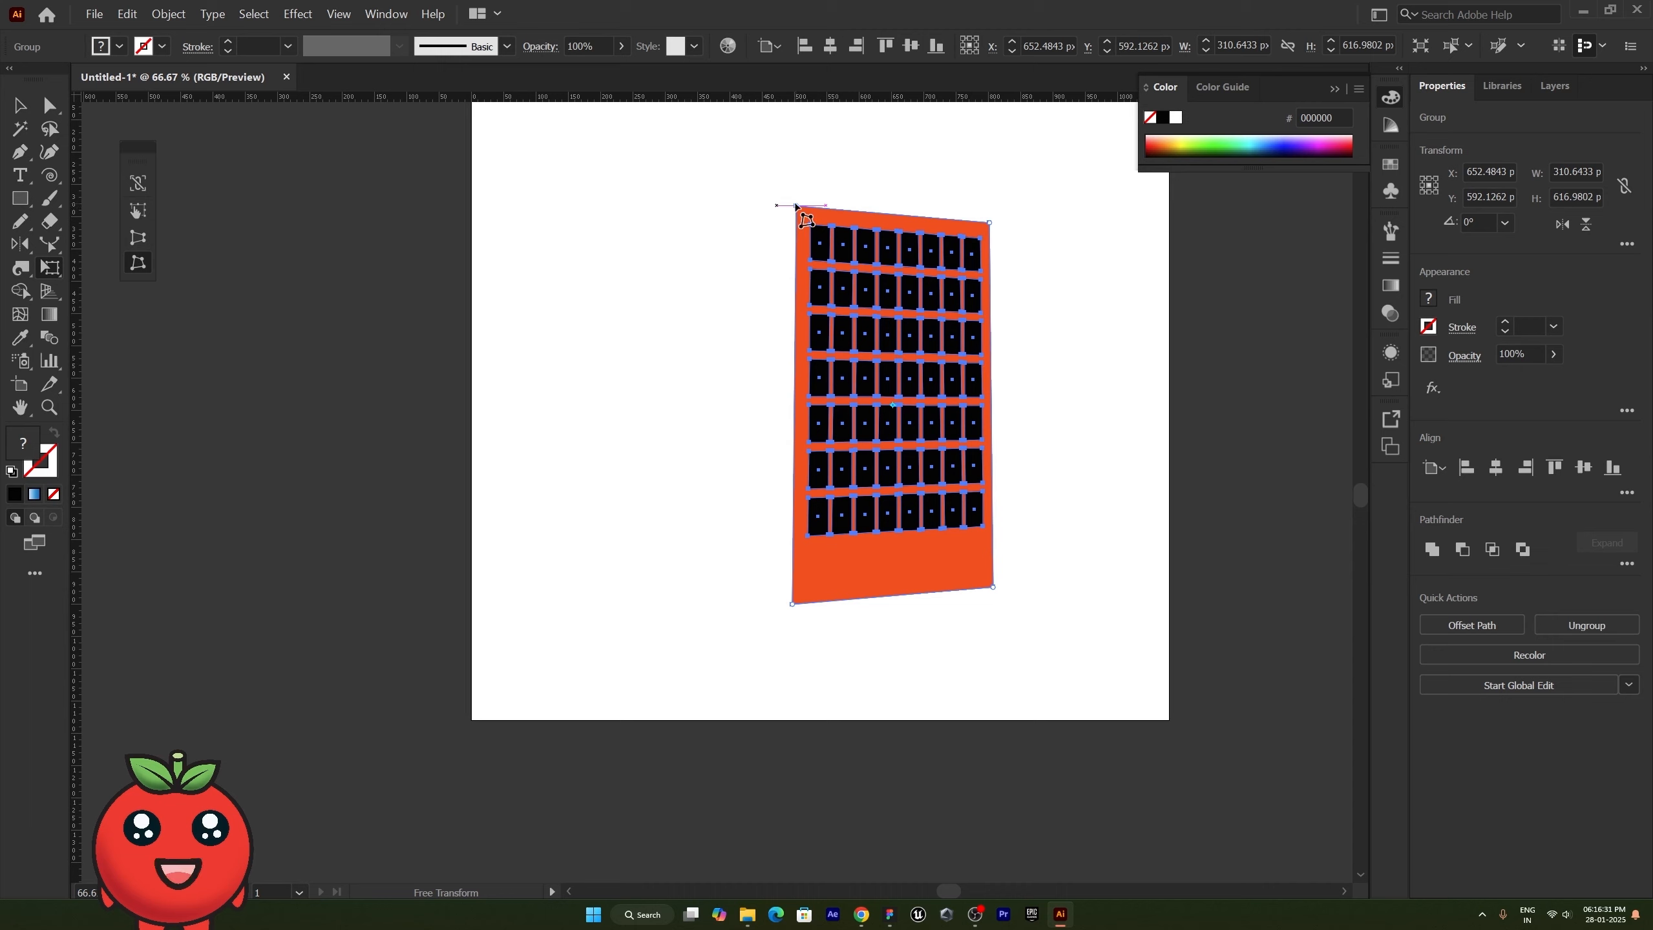
# Step: Free-distort the artwork by pulling its upper-left corner down close to the lower-left one and its upper-right corner down and inward
pyautogui.moveTo(796, 207); pyautogui.dragTo(792, 549)
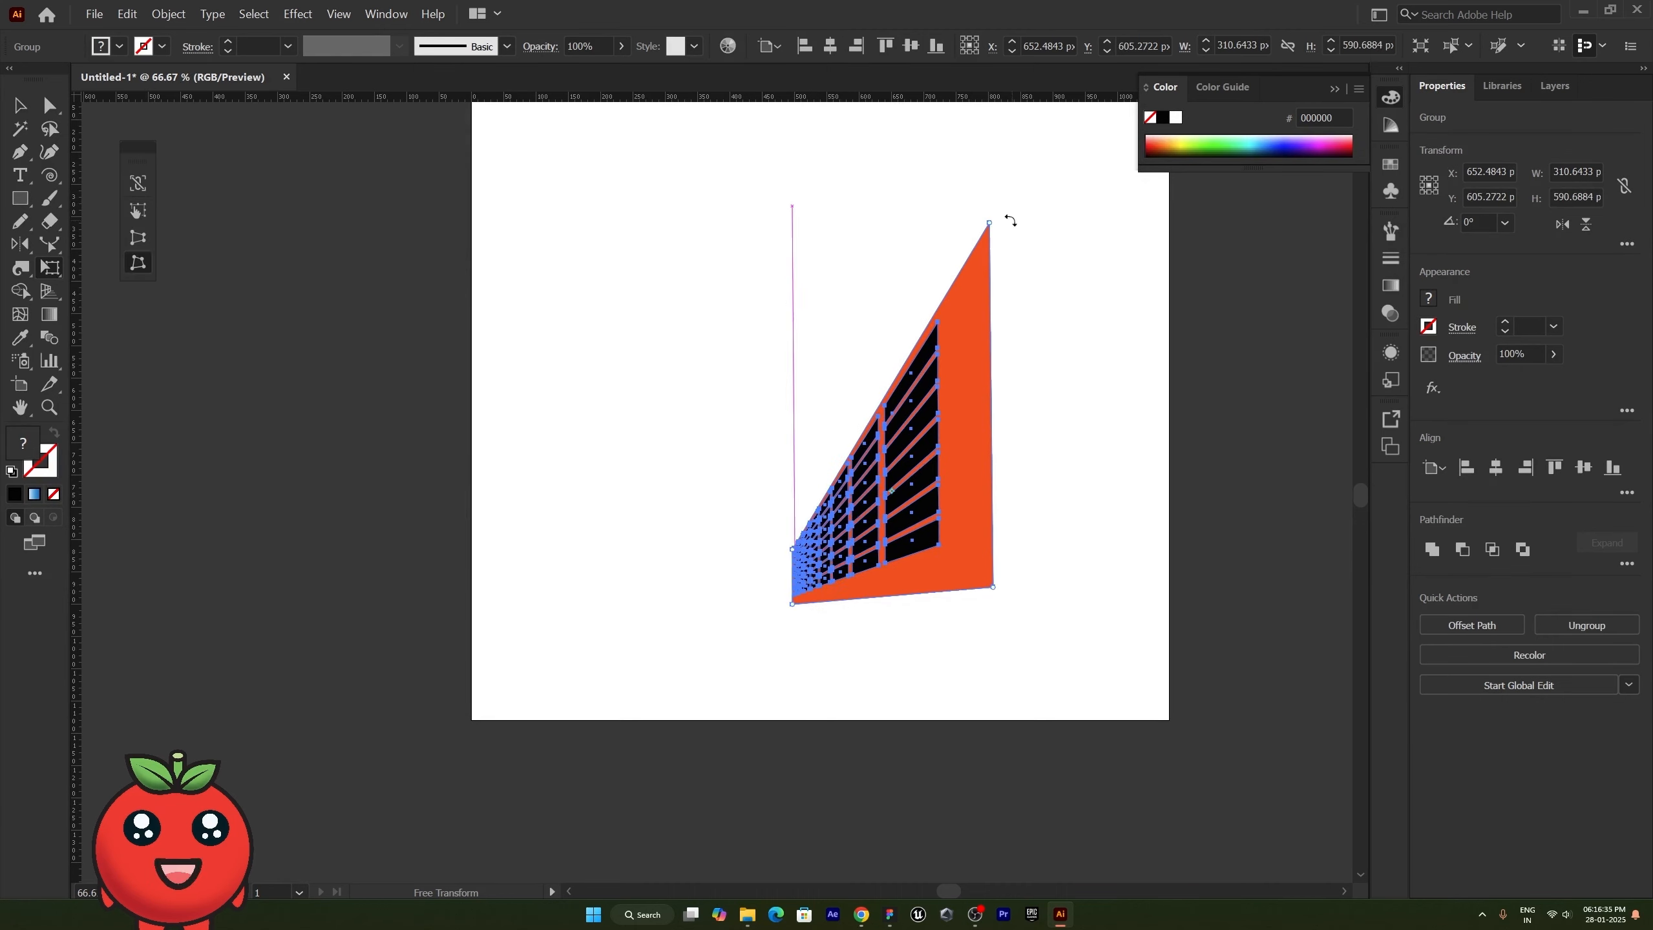
pyautogui.moveTo(989, 224); pyautogui.dragTo(836, 452)
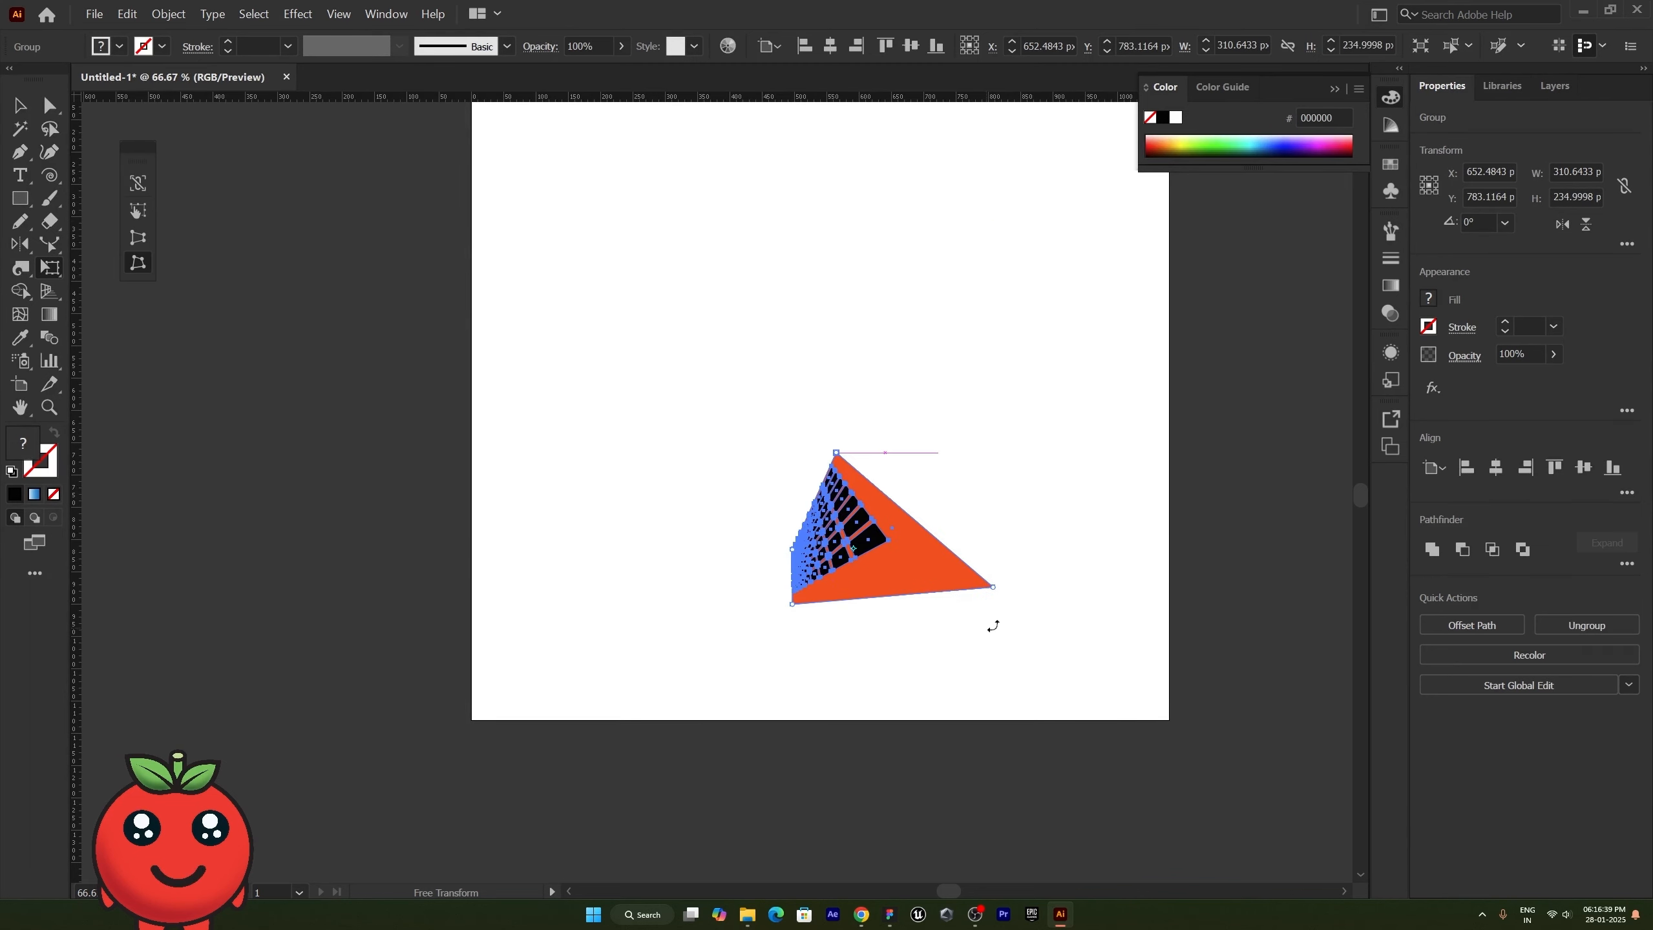
# Step: Free-distort the artwork by pulling its lower-right corner down and inward, try shifting the lower-left corner outward, and undo that last shift
pyautogui.moveTo(995, 590); pyautogui.dragTo(892, 667)
pyautogui.moveTo(795, 609)
pyautogui.mouseDown()
pyautogui.moveTo(684, 616)
pyautogui.moveTo(800, 561)
pyautogui.moveTo(808, 587)
pyautogui.moveTo(756, 611)
pyautogui.moveTo(805, 645)
pyautogui.moveTo(767, 664)
pyautogui.moveTo(720, 656)
pyautogui.moveTo(722, 607)
pyautogui.moveTo(784, 610)
pyautogui.moveTo(795, 635)
pyautogui.moveTo(787, 572)
pyautogui.moveTo(773, 598)
pyautogui.mouseUp()
pyautogui.press('v')
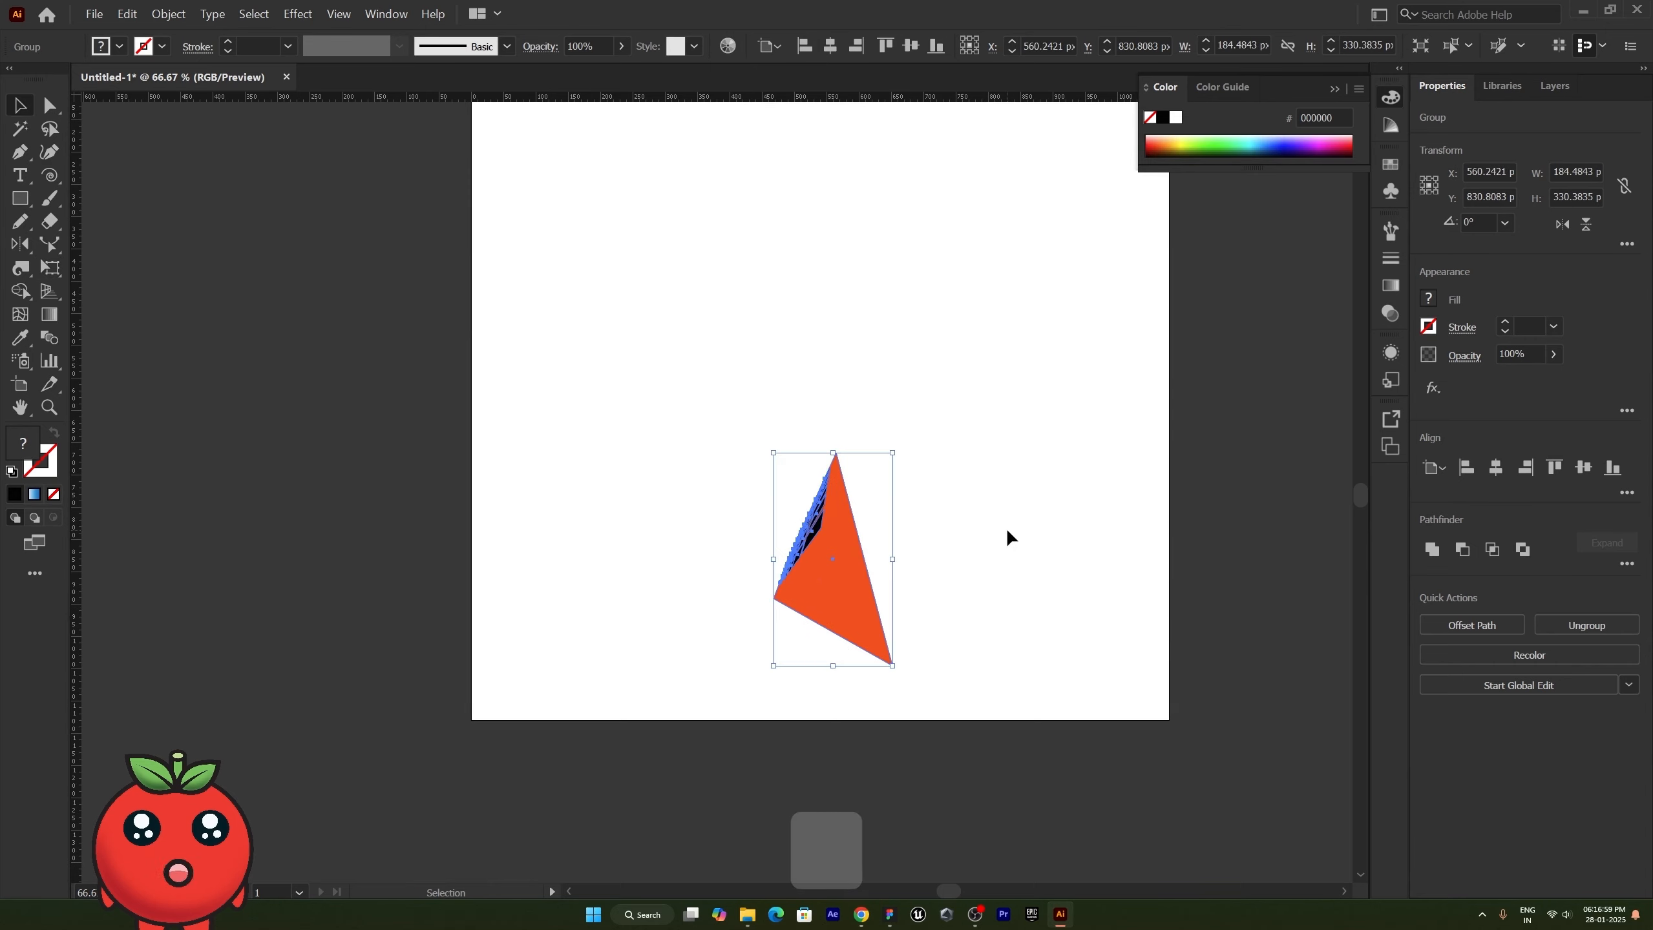
pyautogui.click(1006, 529)
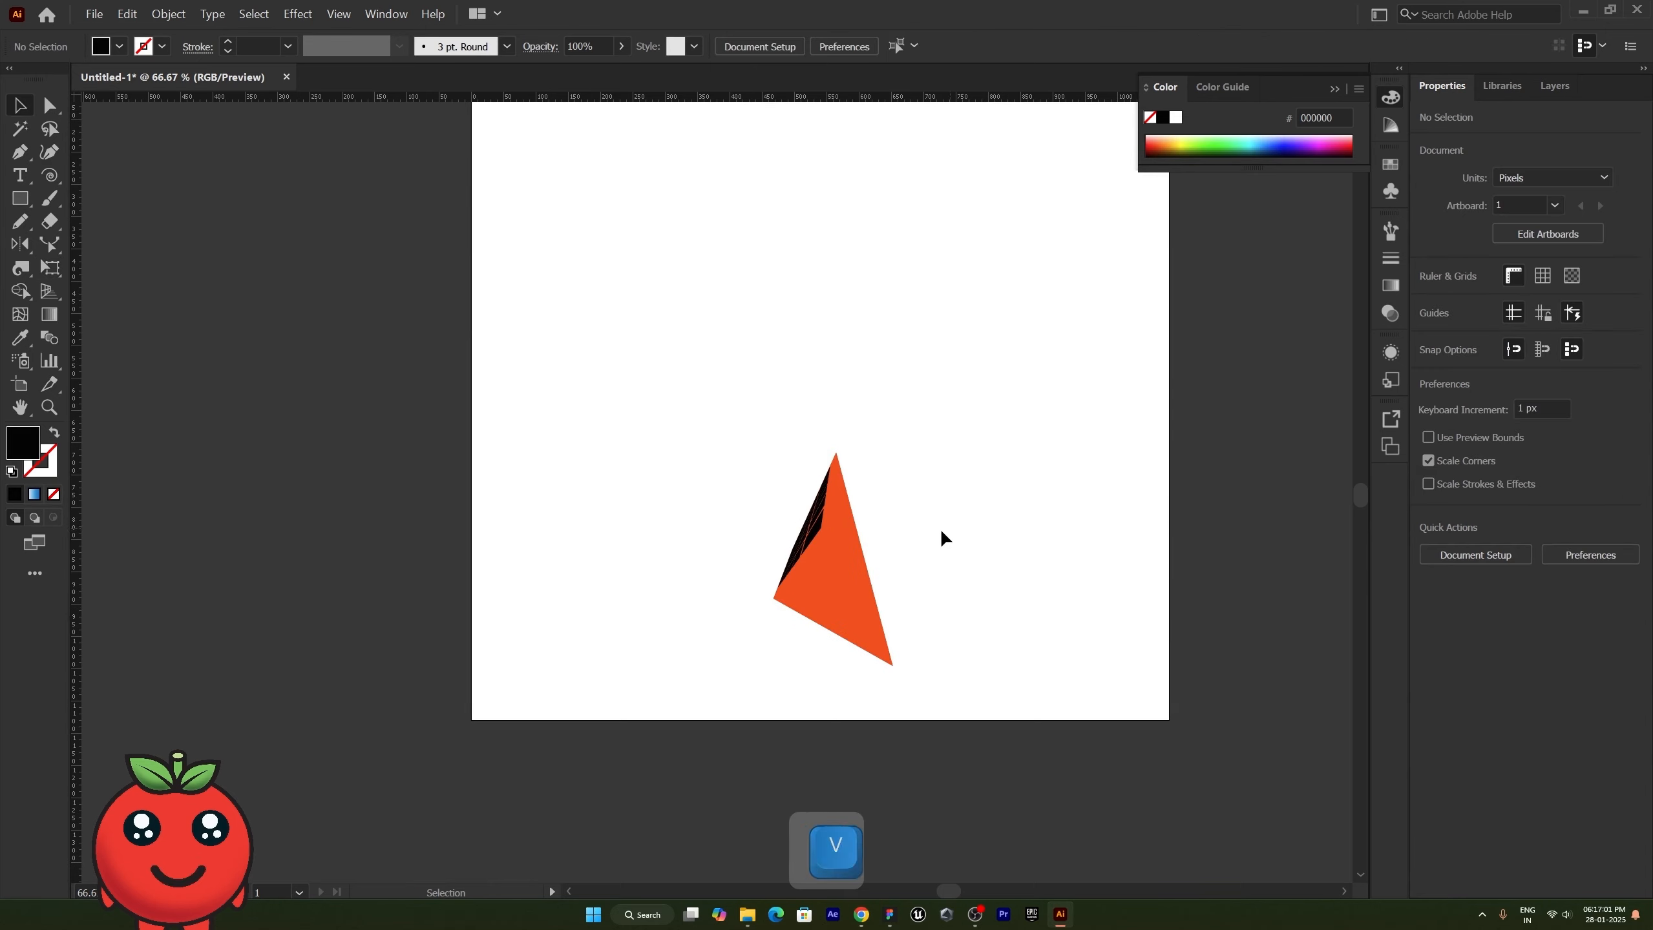
pyautogui.click(854, 563)
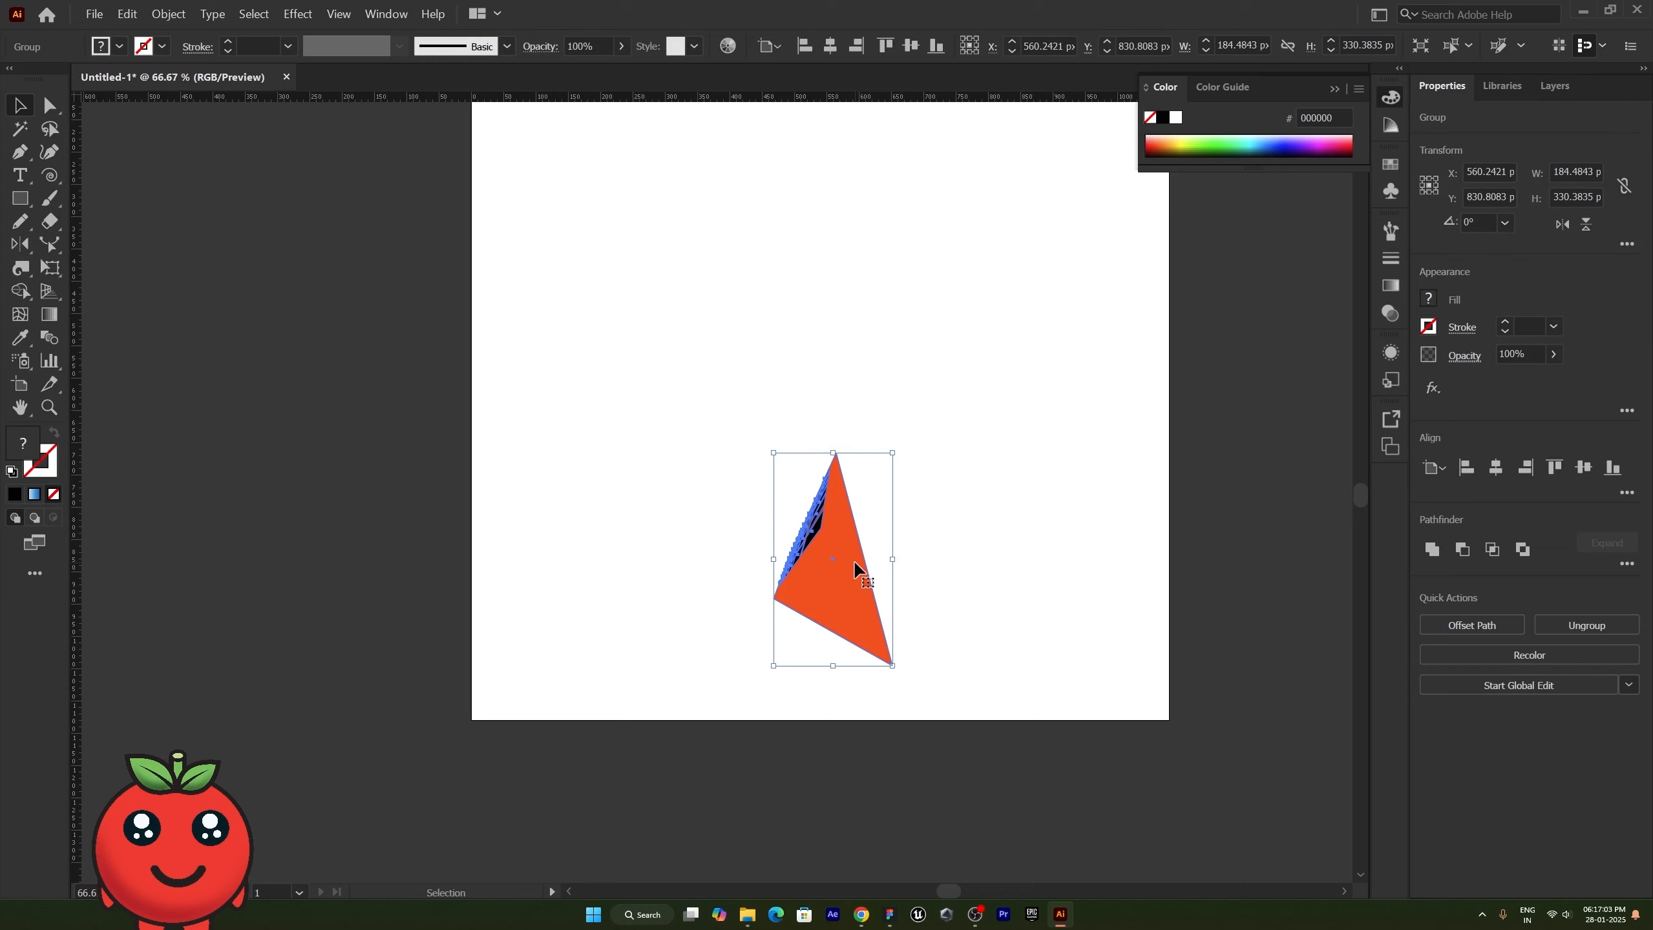
pyautogui.hotkey('ctrl', 'z')
# Step: Perspective-distort the grouped artwork from its upper-right and left corners, opening it out to about 283 px wide and 361 px high
pyautogui.click(61, 270)
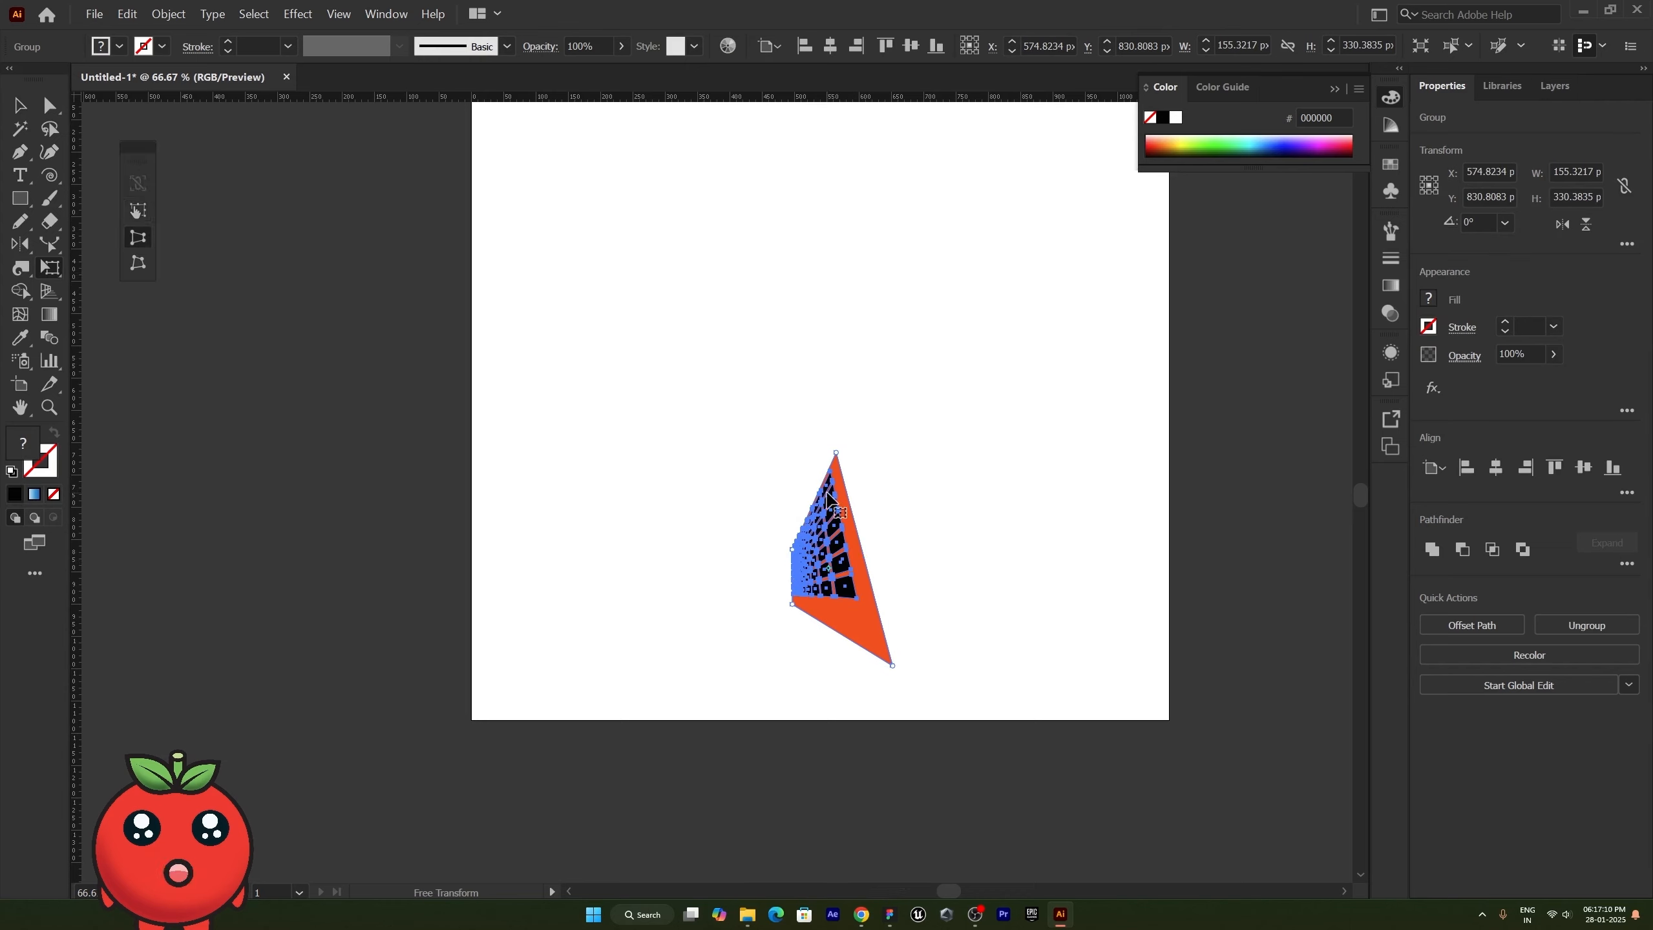
pyautogui.moveTo(836, 454); pyautogui.dragTo(896, 453)
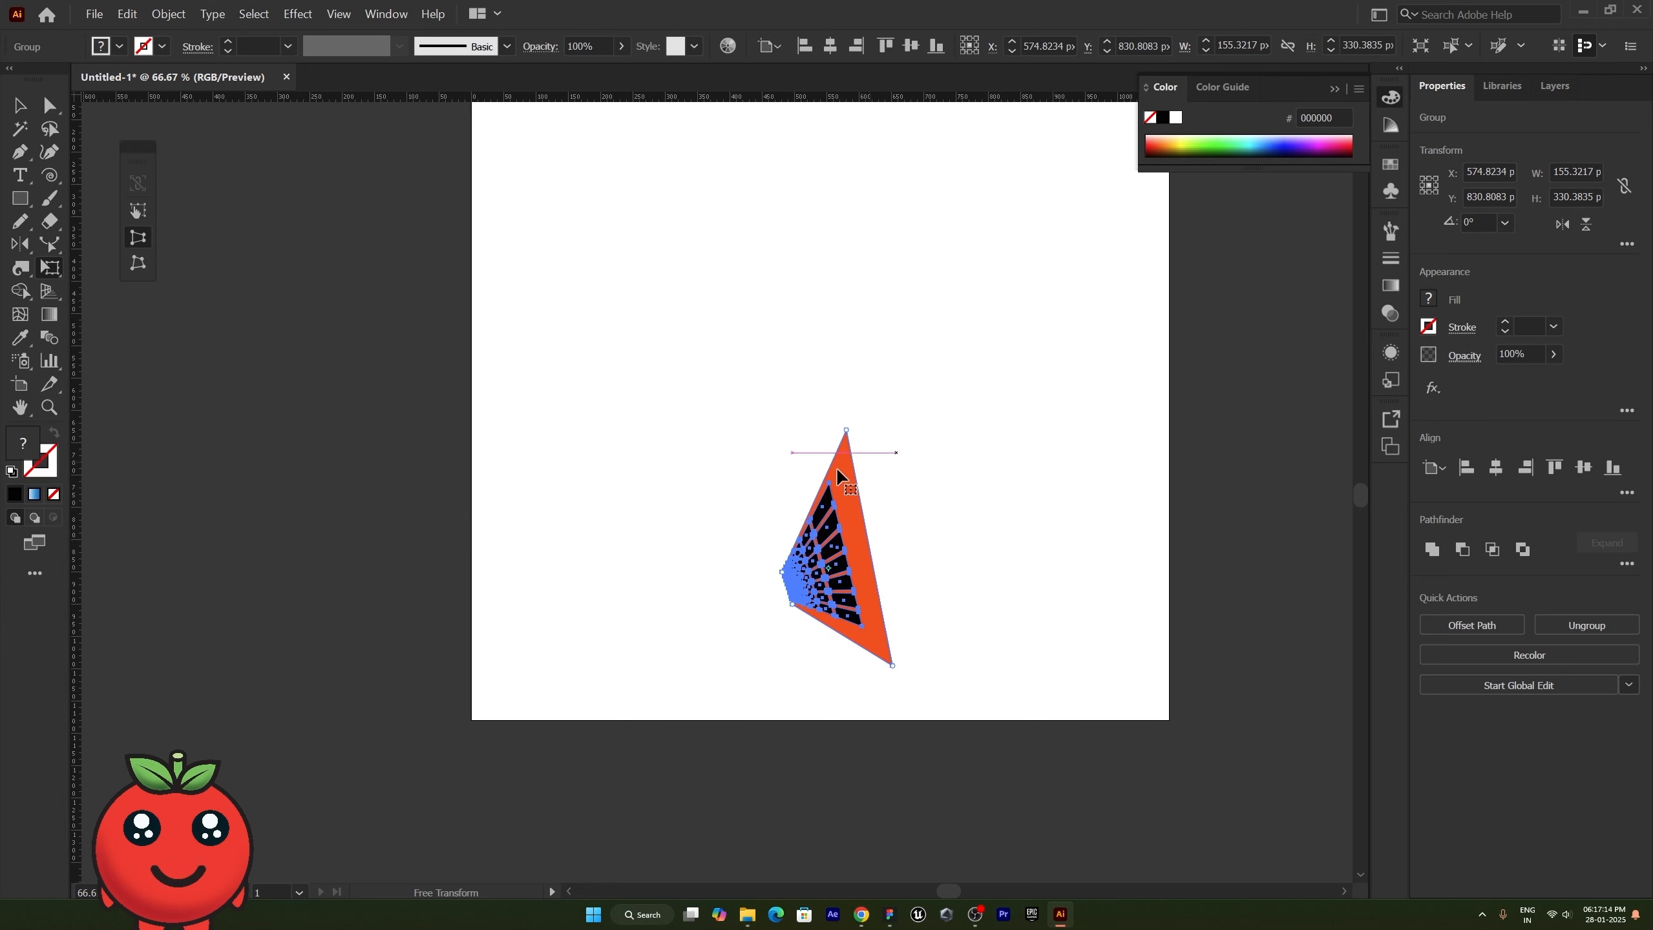
pyautogui.moveTo(781, 576); pyautogui.dragTo(753, 638)
# Step: Free-distort the artwork's upper-right corner outward and slightly down so it resembles a building facade, and deselect it
pyautogui.click(138, 263)
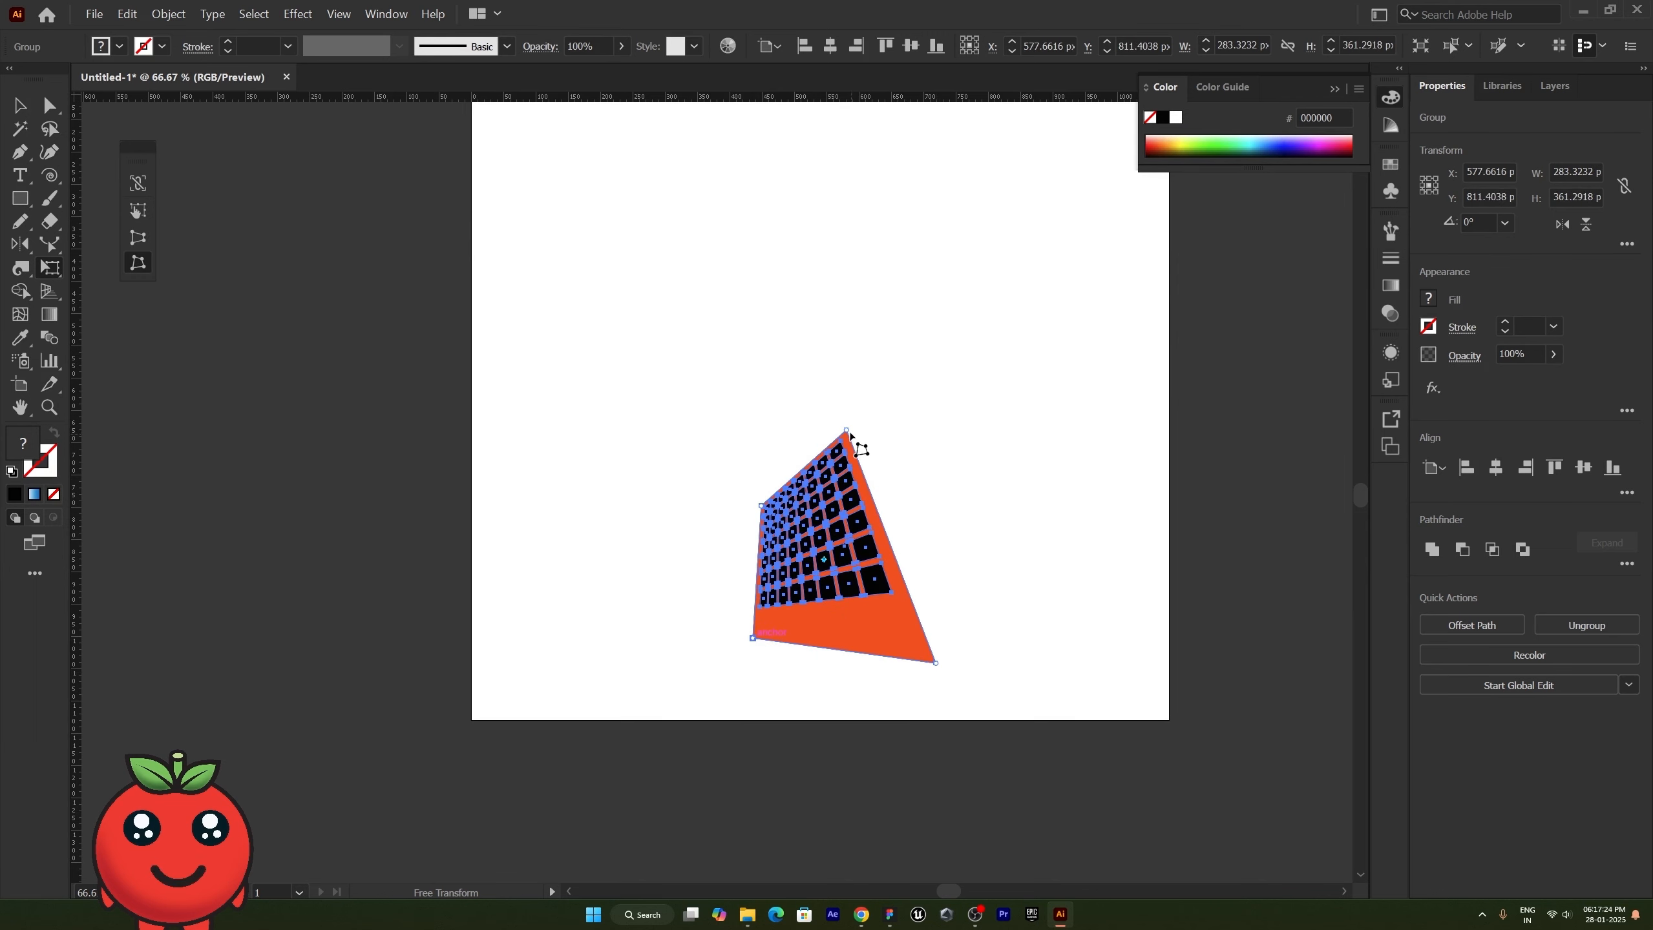
pyautogui.moveTo(846, 432); pyautogui.dragTo(892, 463)
pyautogui.press('v')
pyautogui.click(654, 536)
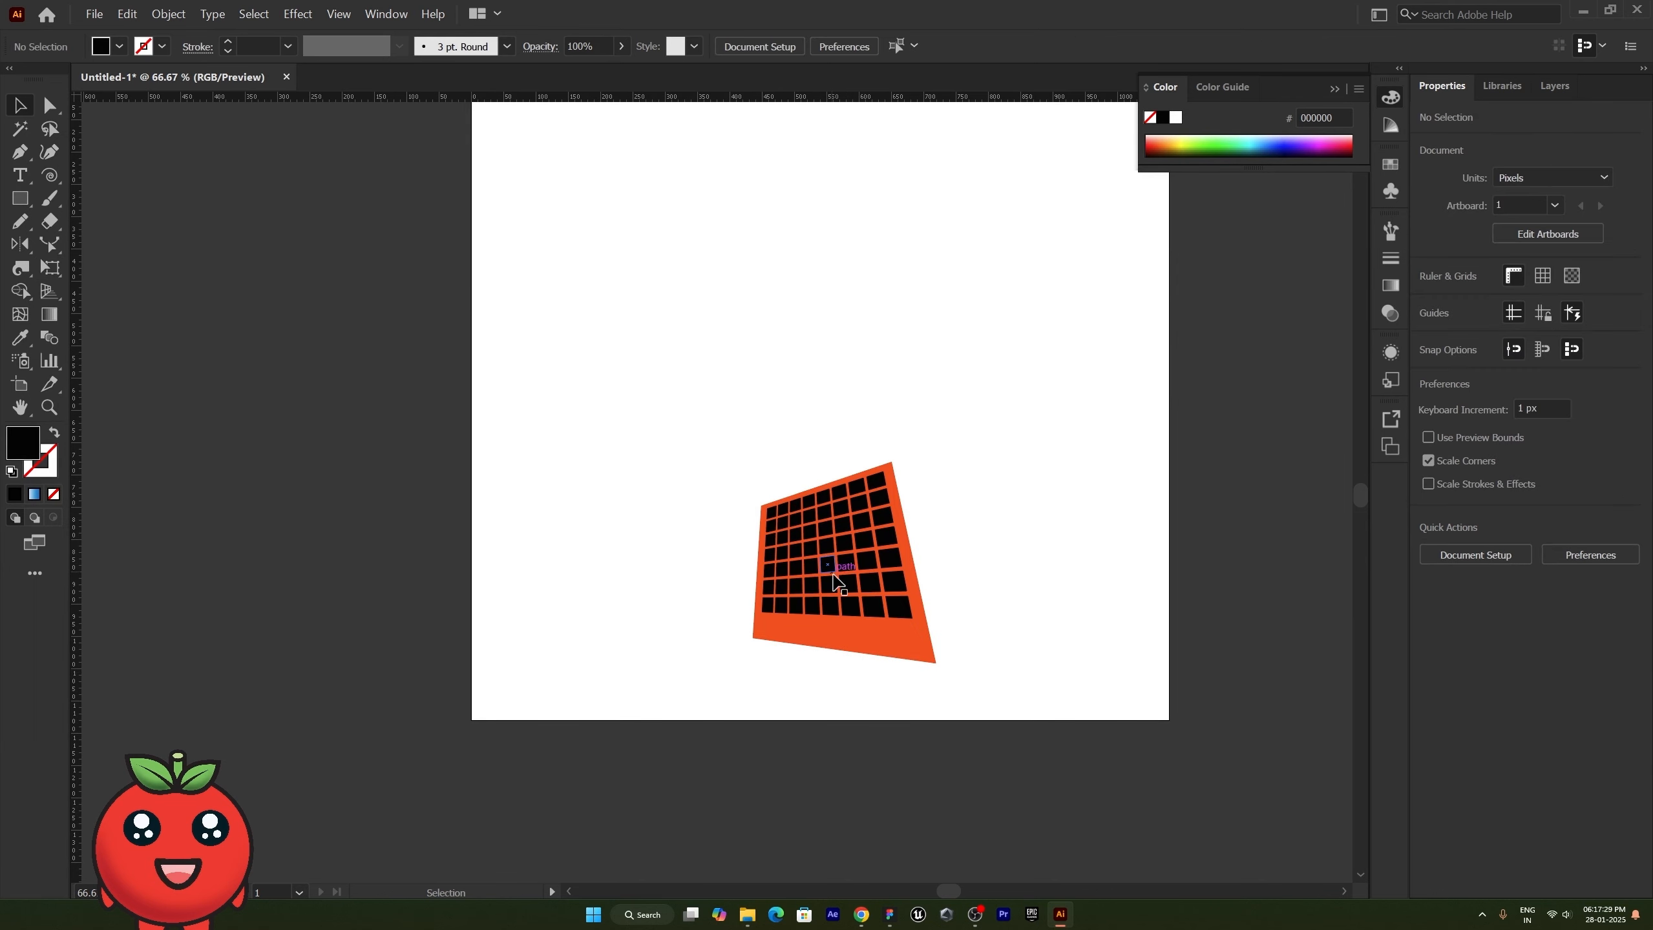
# Step: Place a copy of the distorted orange facade to its left and arrange a building scene with green and lime versions
pyautogui.click(873, 610)
pyautogui.moveTo(873, 609); pyautogui.dragTo(648, 613)
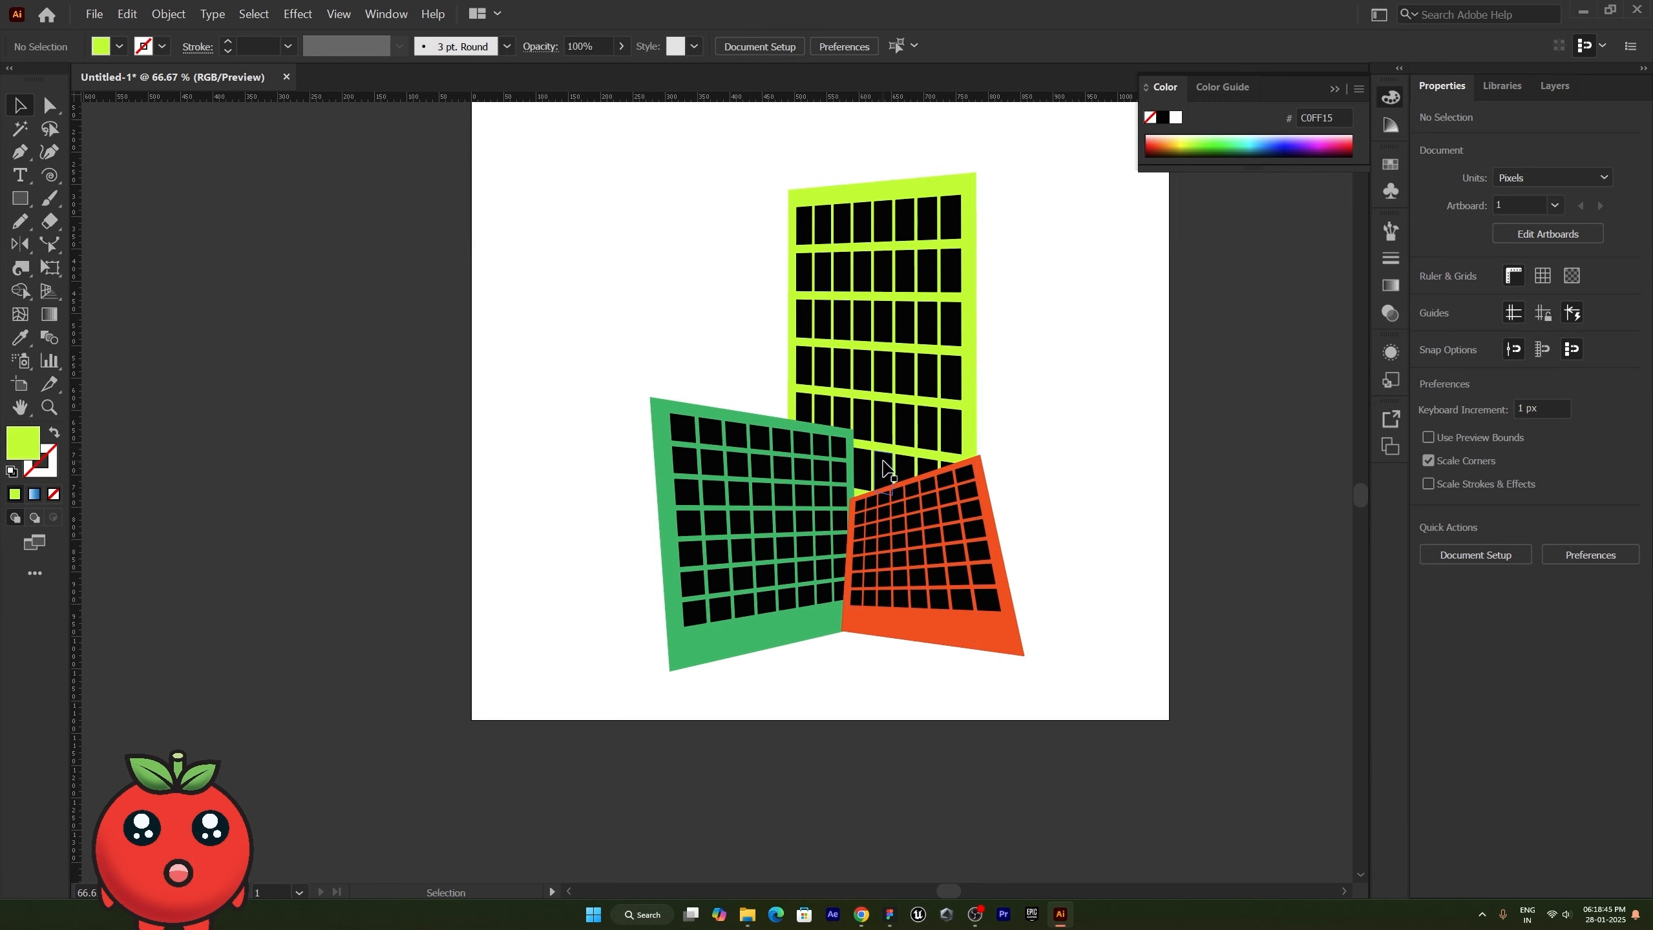
pyautogui.click(928, 622)
pyautogui.click(1054, 512)
pyautogui.click(49, 270)
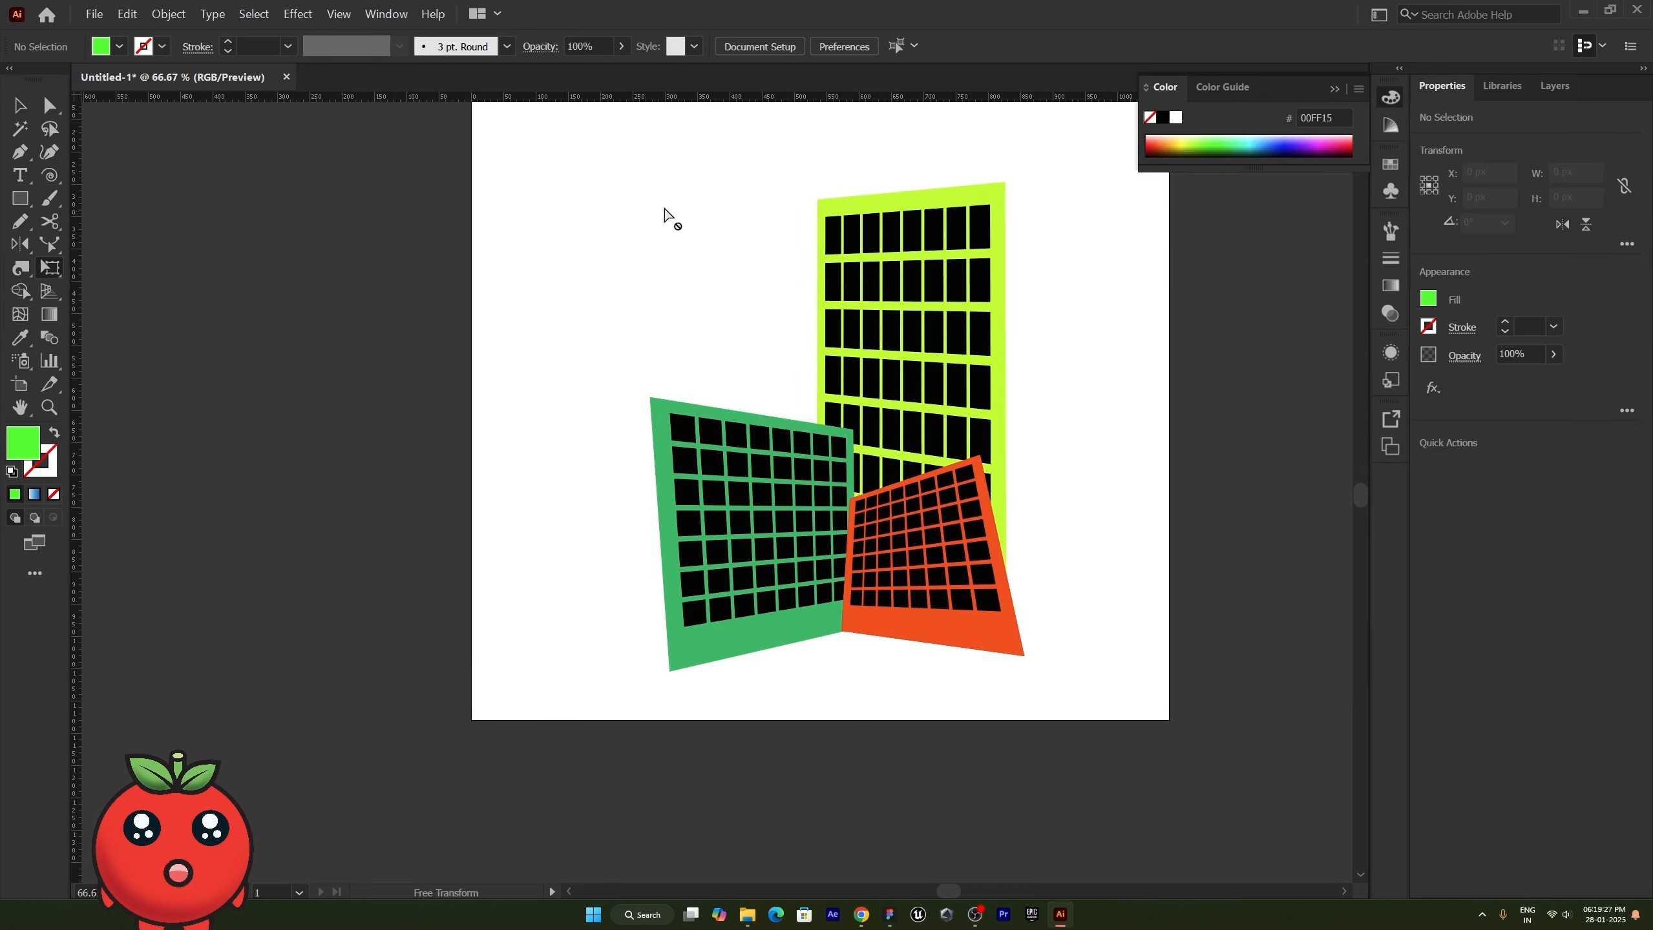
# Step: Select all the building artwork and delete it from the artboard
pyautogui.press('v')
pyautogui.hotkey('ctrl', 'a')
pyautogui.press('Delete')
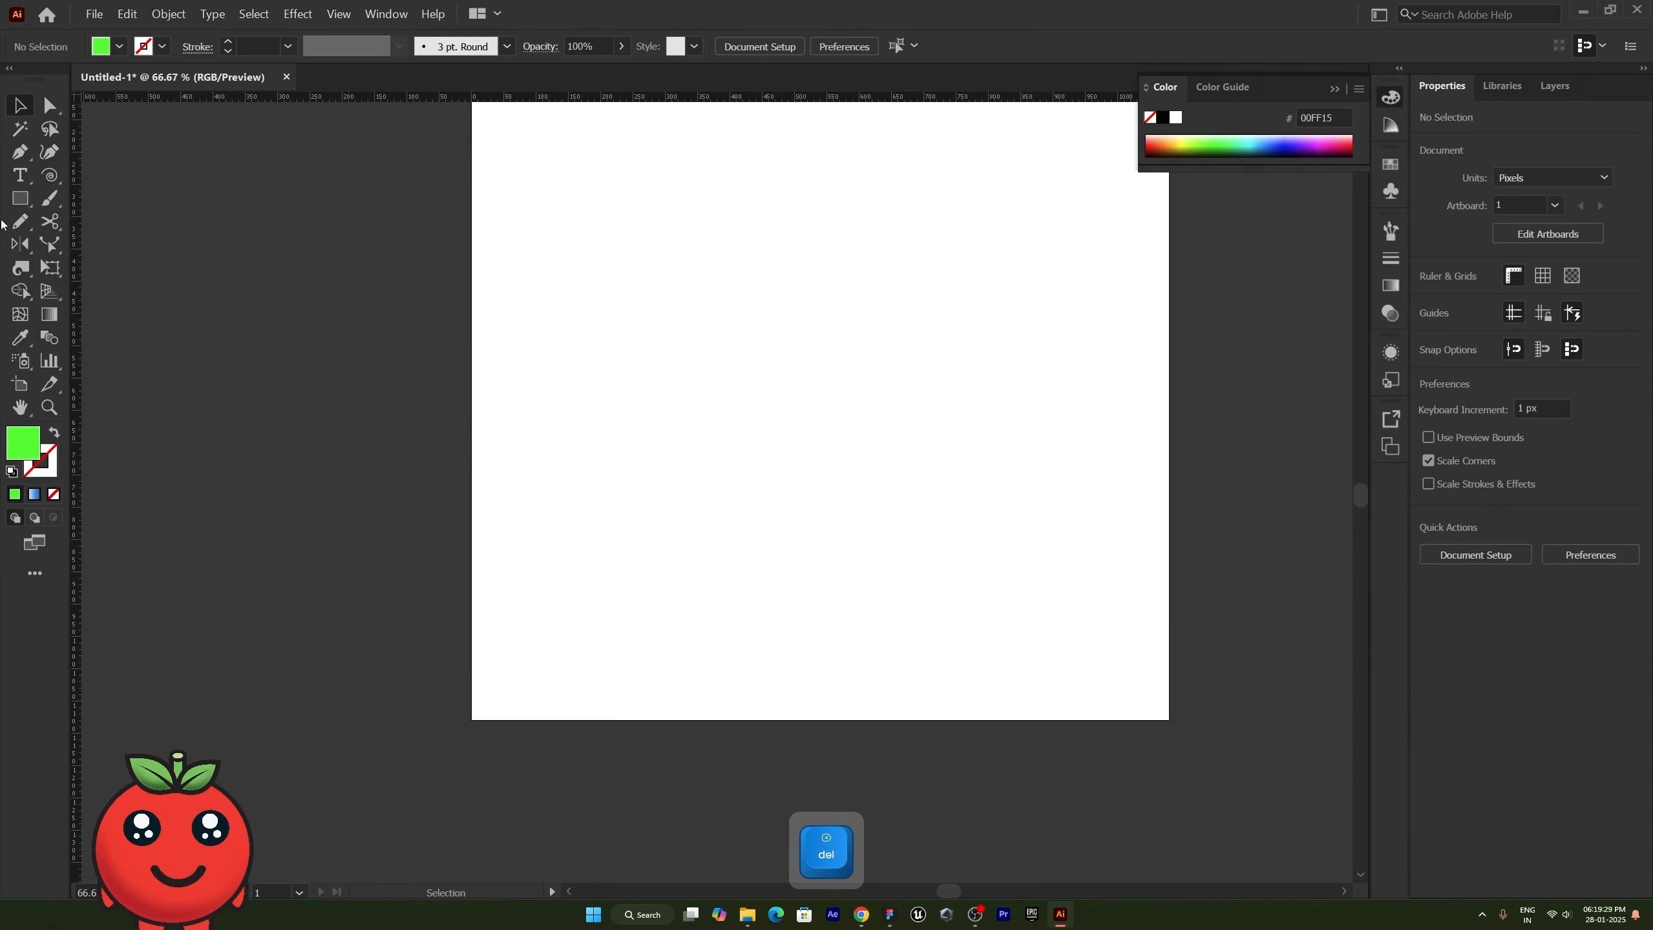
# Step: Draw a black circle as the stick figure's head and a Pen path below it for the torso and left leg
pyautogui.click(24, 199)
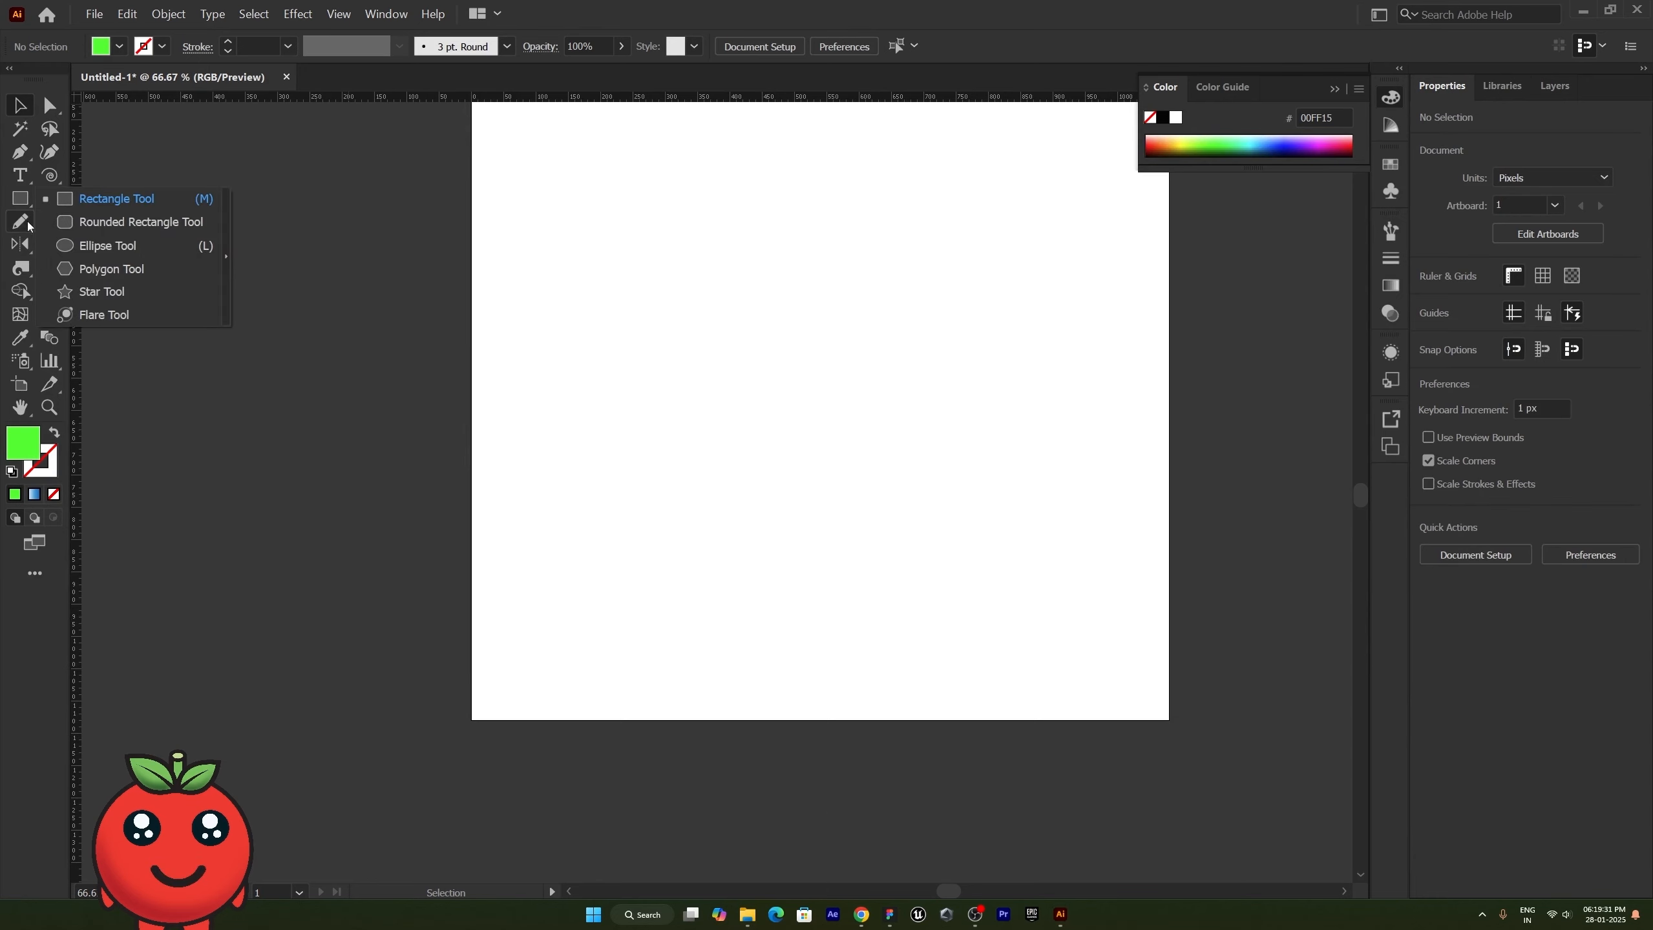
pyautogui.click(807, 287)
pyautogui.hotkey('ctrl', 'z')
pyautogui.keyDown('shift'); pyautogui.click(807, 495); pyautogui.keyUp('shift')
pyautogui.keyDown('shift'); pyautogui.click(712, 589); pyautogui.keyUp('shift')
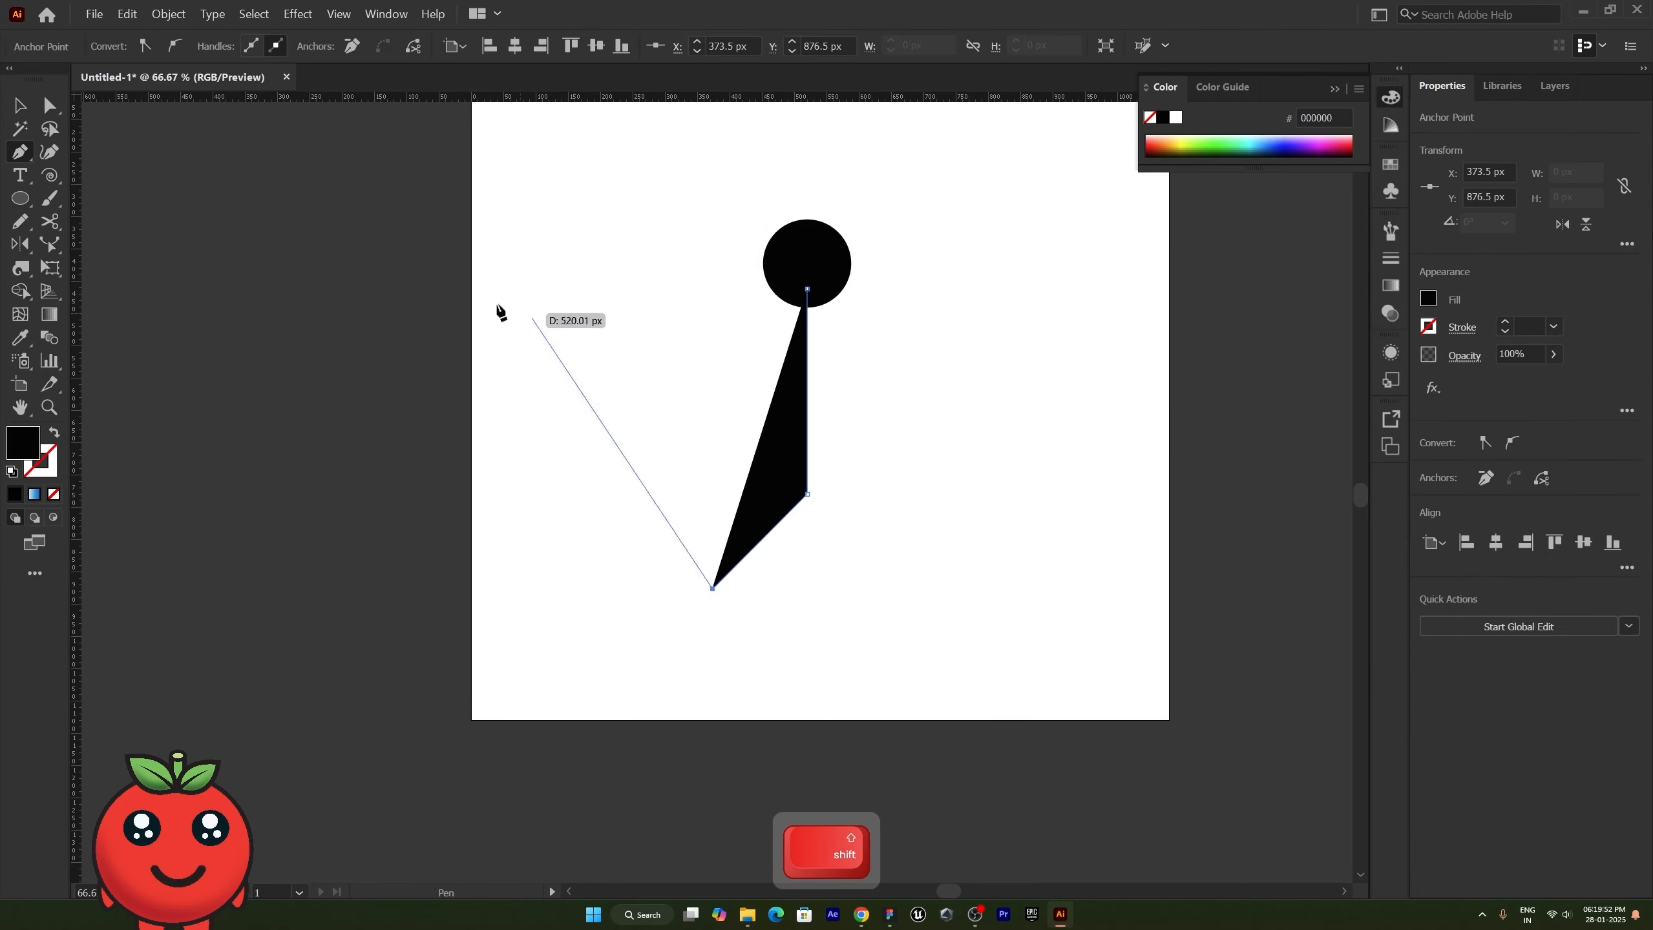
# Step: Turn the body path into an unfilled black 20 pt stroke, and complete the stick figure with both arms and a right leg
pyautogui.click(20, 105)
pyautogui.click(55, 433)
pyautogui.click(1554, 327)
pyautogui.click(391, 325)
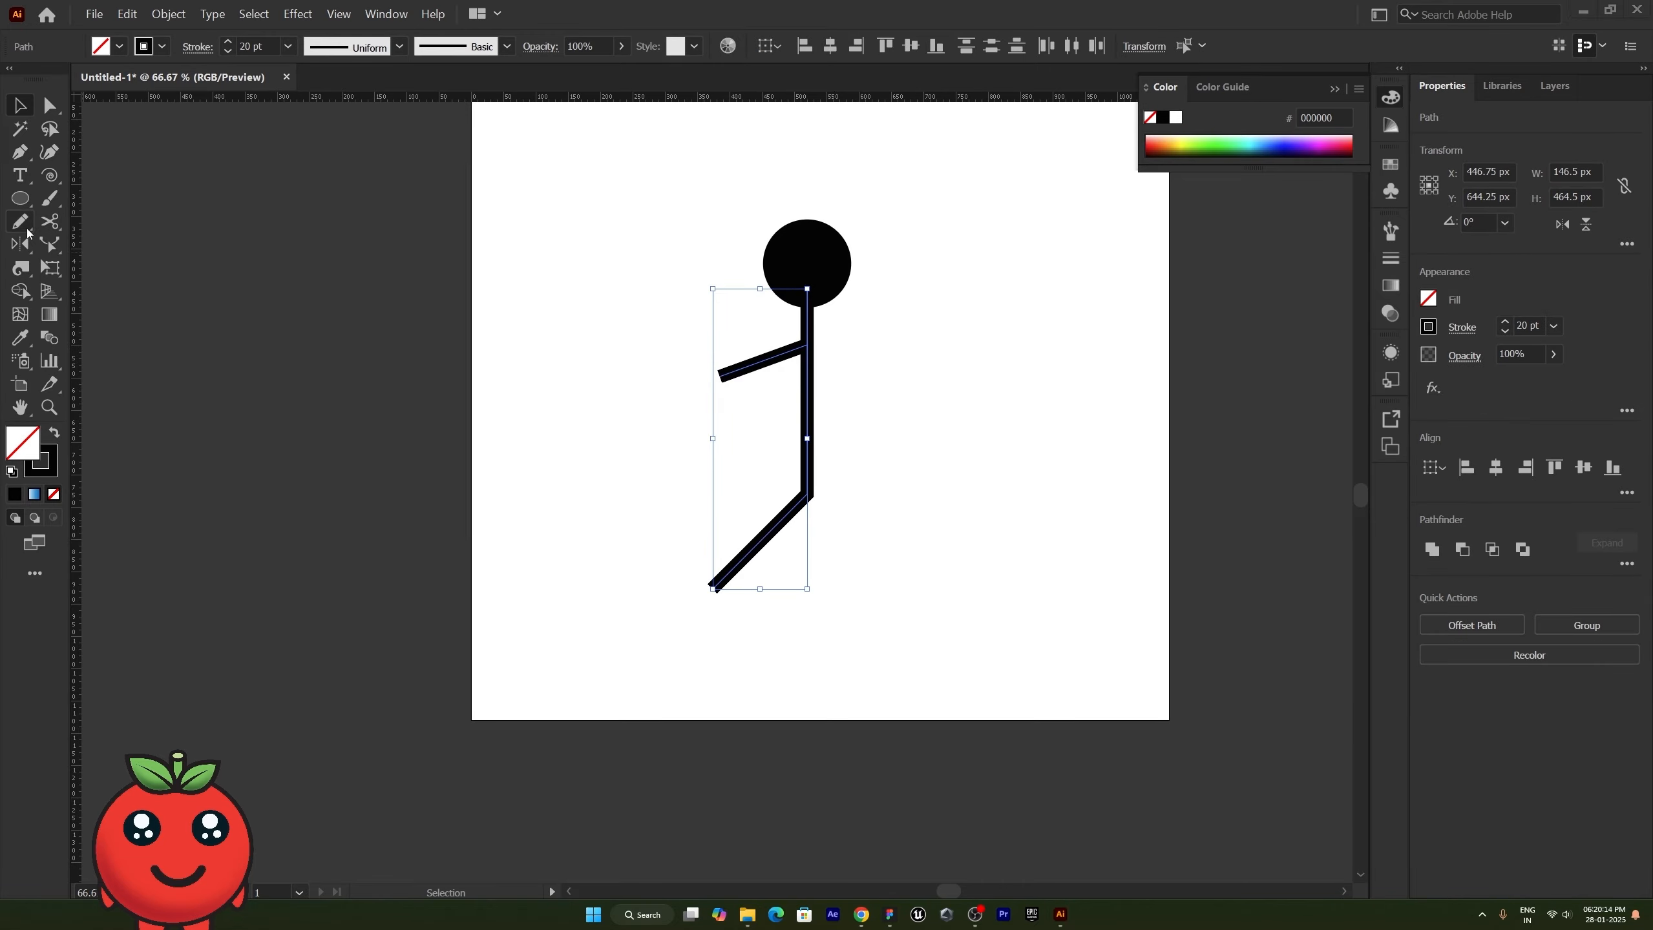
pyautogui.rightClick(808, 346)
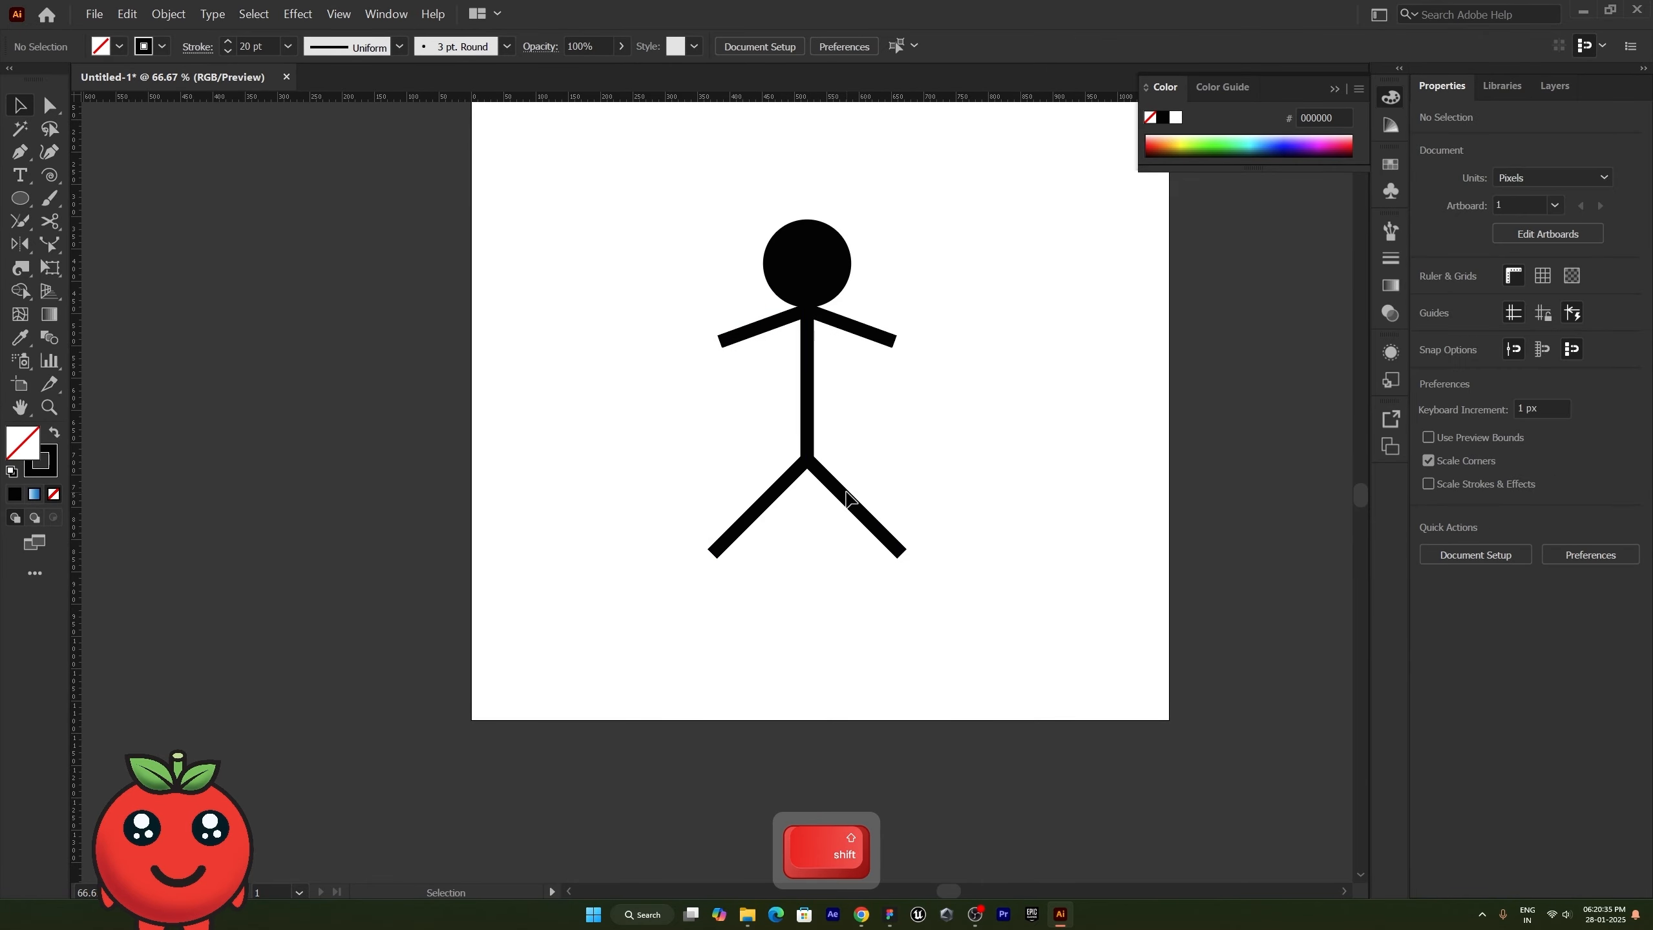
# Step: Select the stick figure's torso, arms and legs below the head and expand their strokes into filled shapes
pyautogui.click(878, 474)
pyautogui.press('v')
pyautogui.moveTo(944, 593); pyautogui.dragTo(683, 339)
pyautogui.click(168, 14)
pyautogui.click(175, 171)
pyautogui.press('Return')
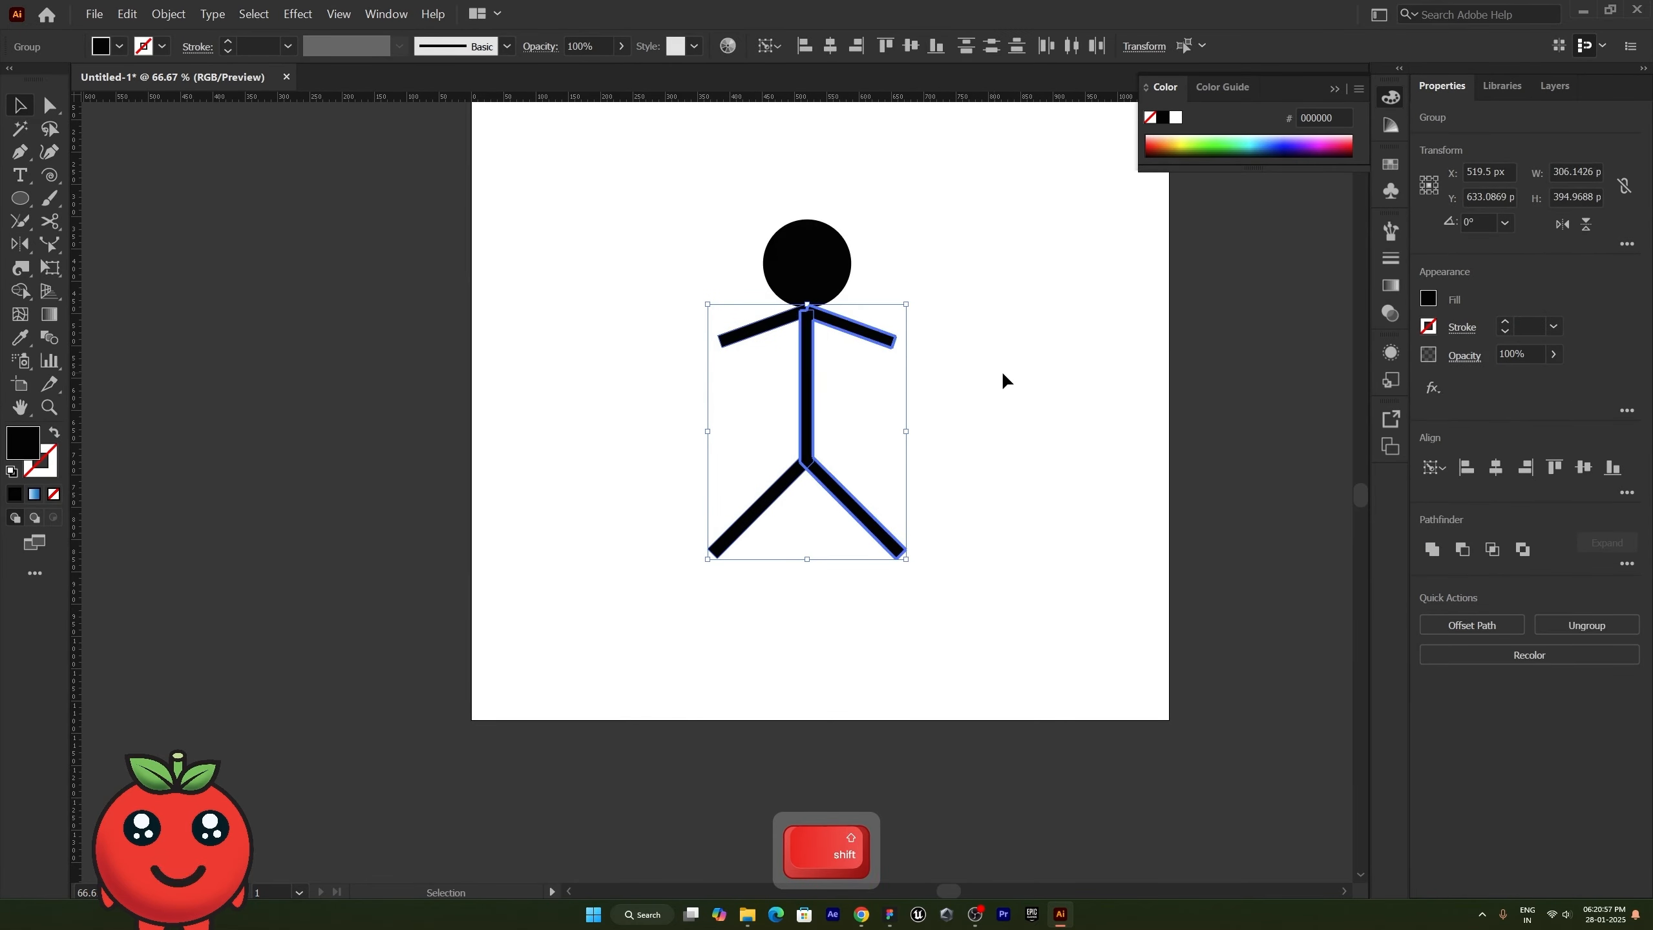
# Step: Merge the head with the expanded body and limbs into one silhouette using Shape Builder
pyautogui.keyDown('shift'); pyautogui.click(807, 264); pyautogui.keyUp('shift')
pyautogui.hotkey('shift', 'm')
pyautogui.moveTo(807, 264); pyautogui.dragTo(807, 391)
pyautogui.scroll(6, 790, 280)
pyautogui.scroll(-6, 989, 676)
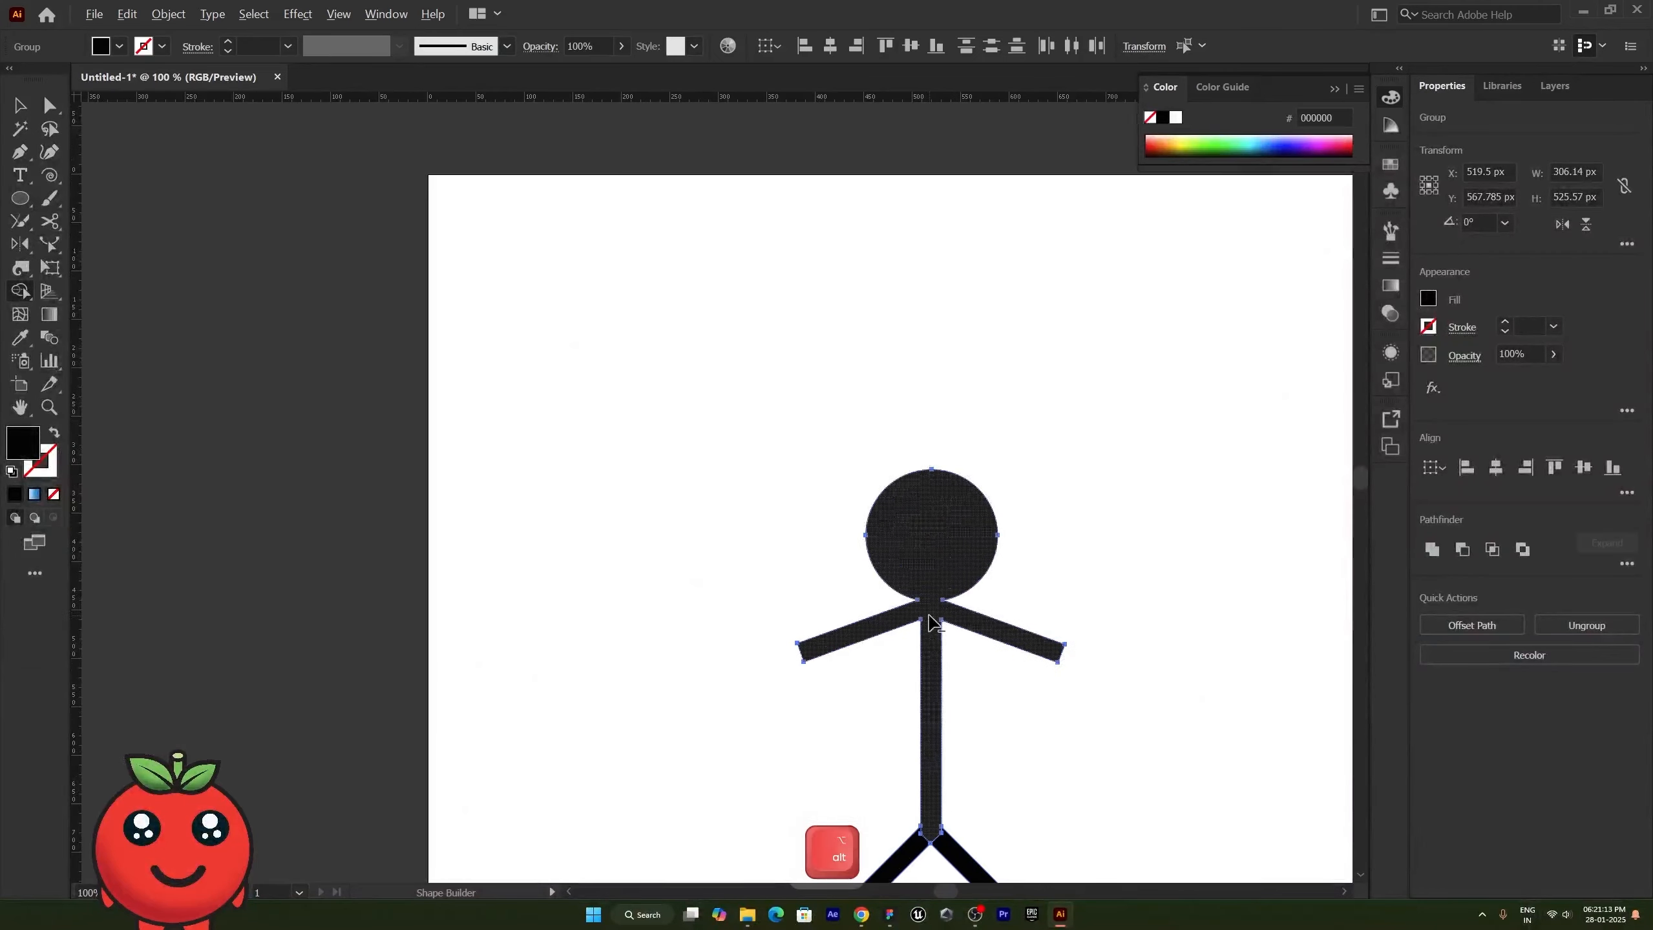
pyautogui.moveTo(952, 742); pyautogui.dragTo(931, 724)
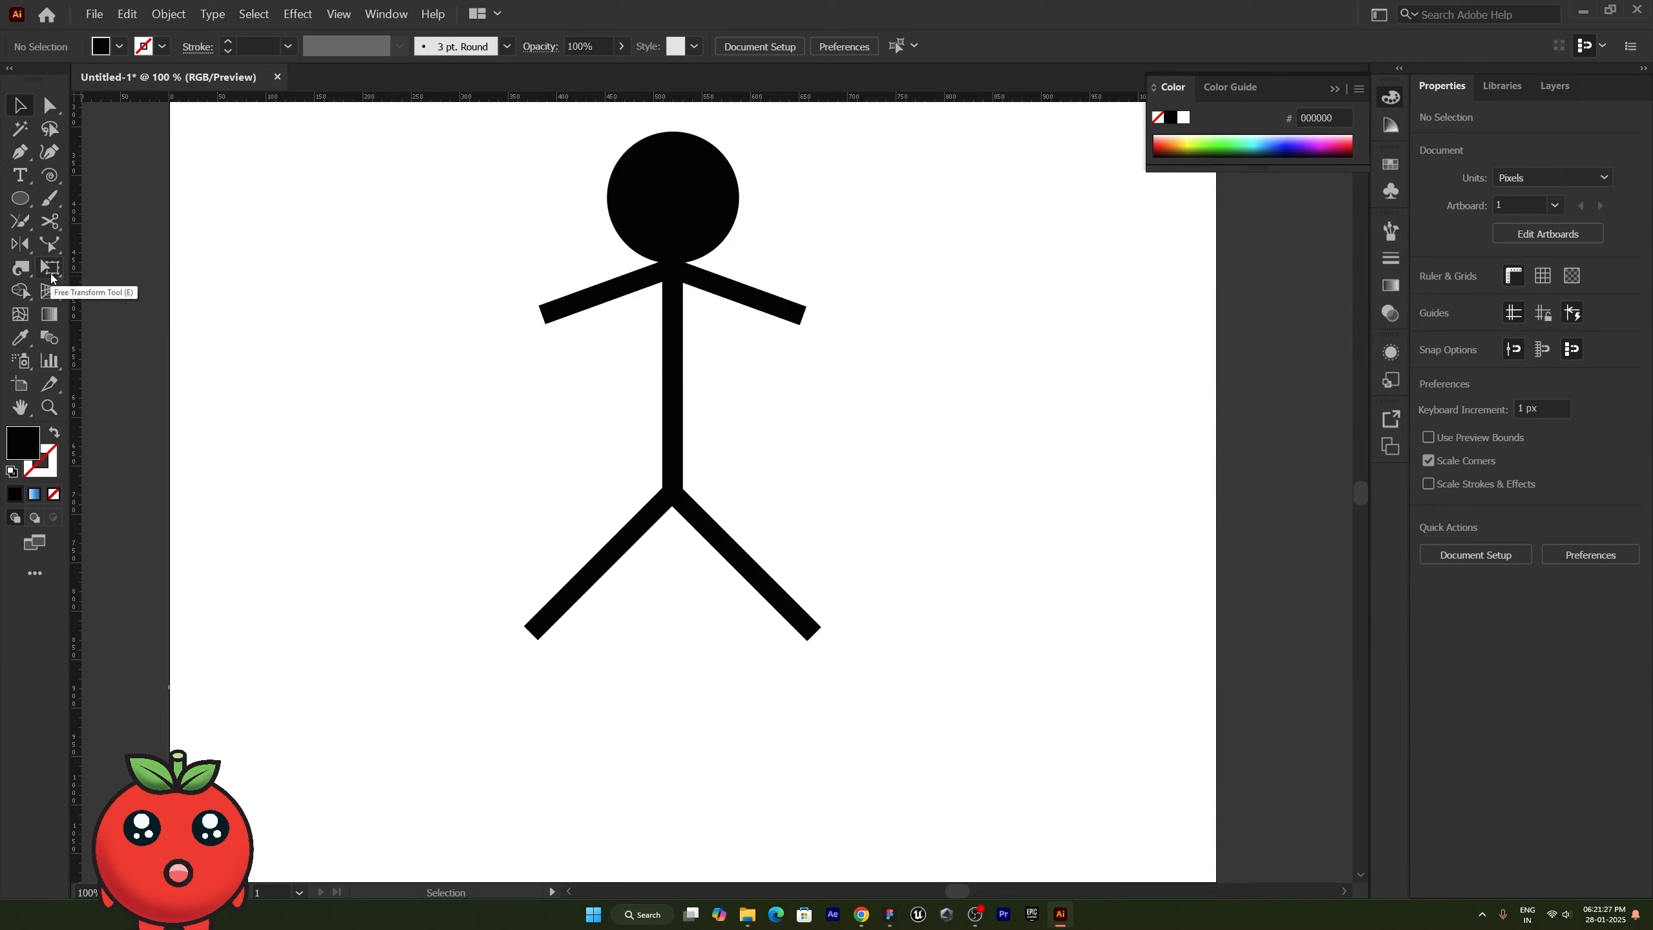
# Step: Start Puppet Warp on the stick figure and set pins on its head, right hand, neck and hip
pyautogui.moveTo(50, 274); pyautogui.dragTo(125, 296)
pyautogui.keyDown('ctrl'); pyautogui.click(675, 290); pyautogui.keyUp('ctrl')
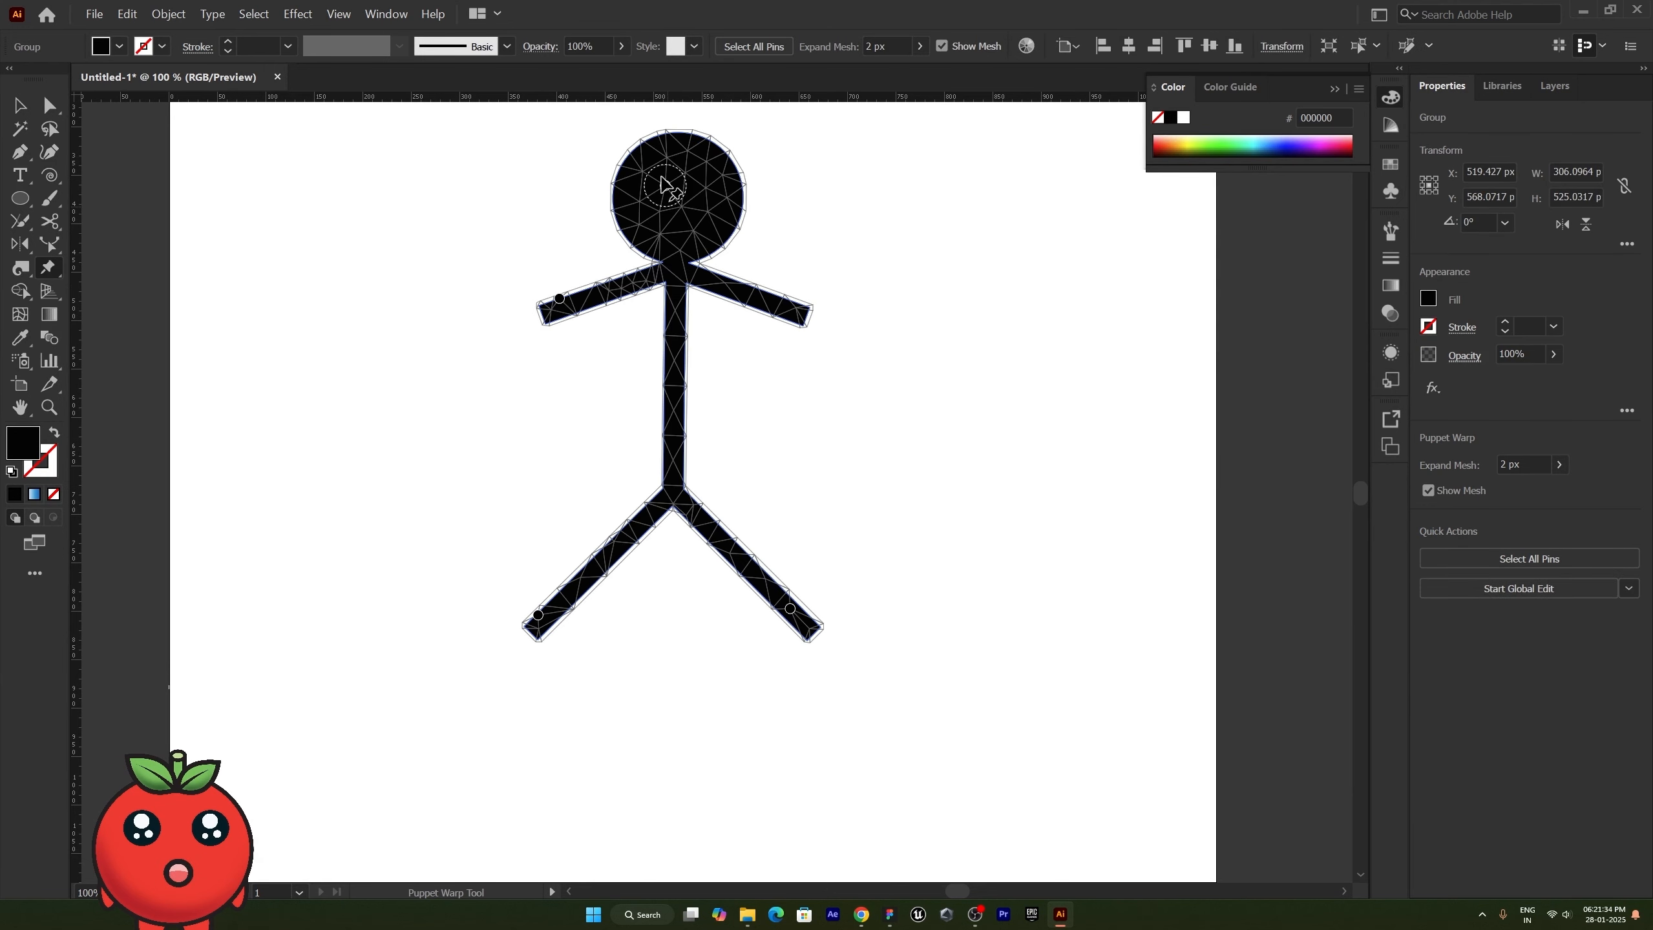
pyautogui.moveTo(661, 184); pyautogui.dragTo(656, 185)
pyautogui.click(790, 310)
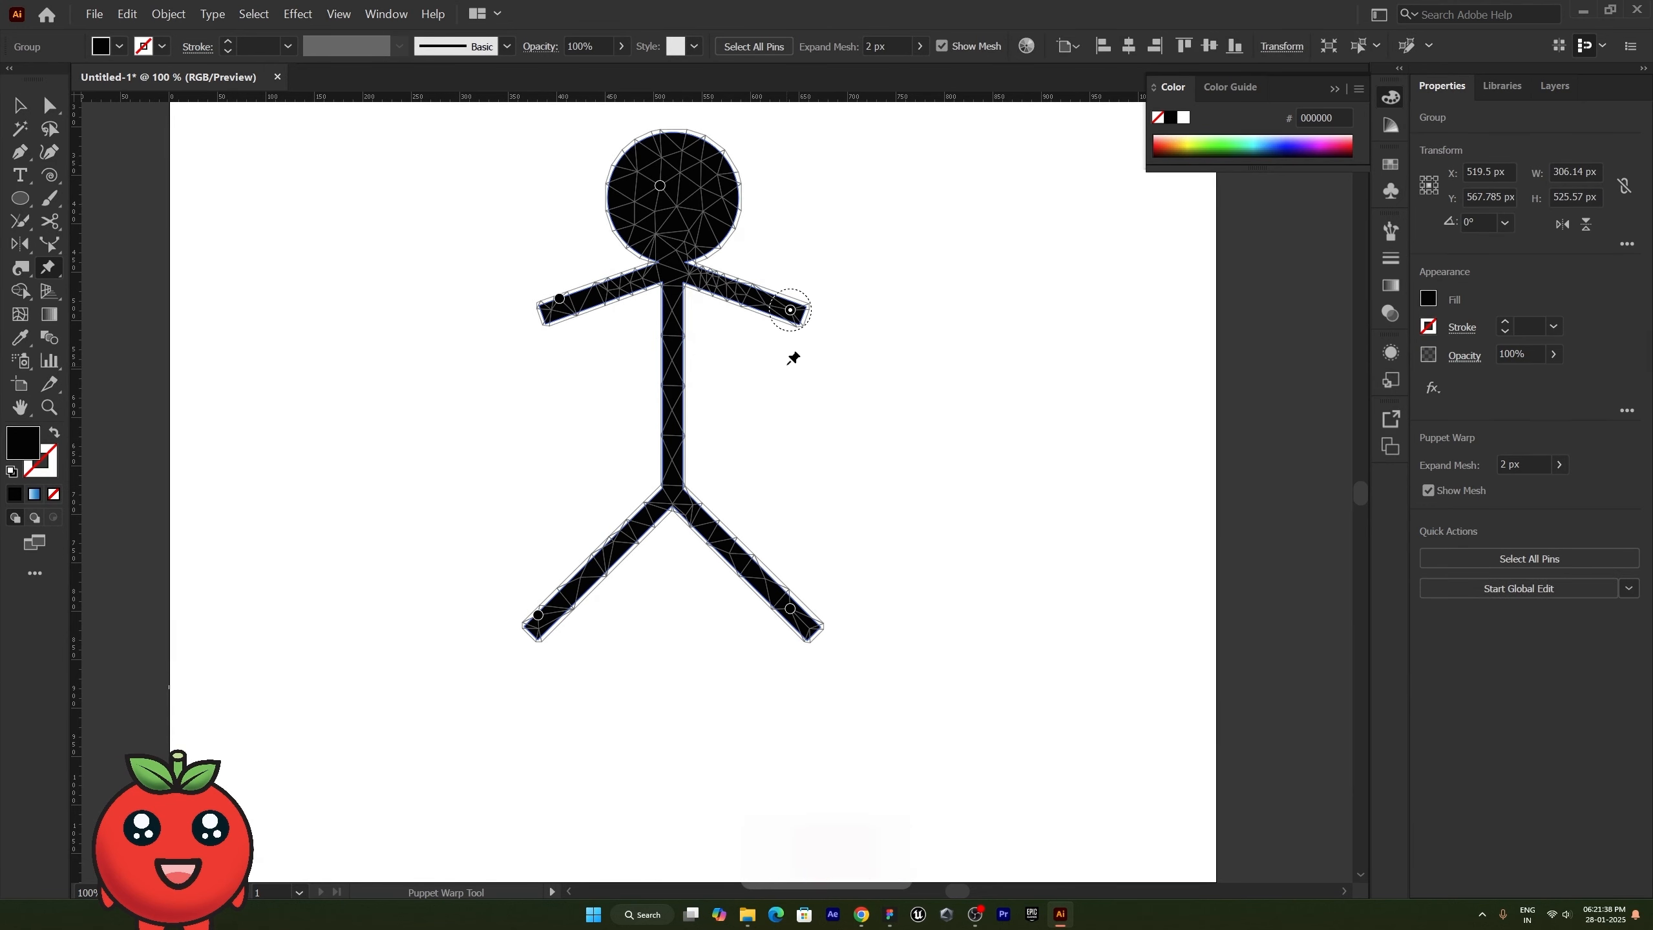
pyautogui.click(669, 274)
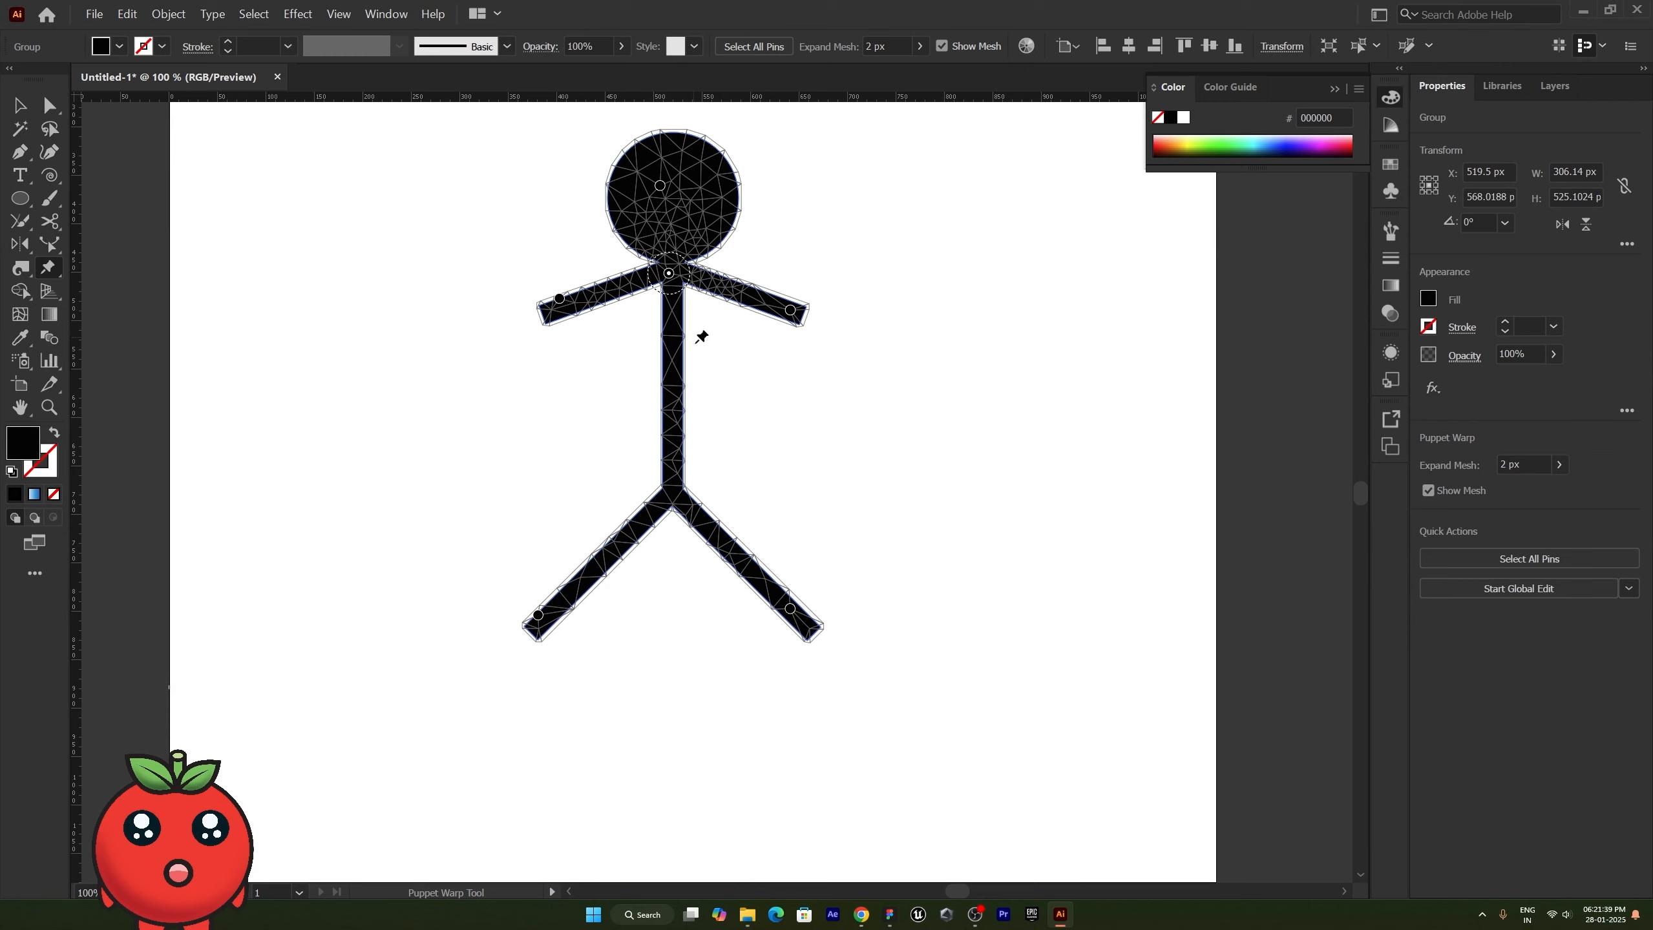
pyautogui.click(673, 492)
# Step: Try twisting the stick figure around its neck pin, and undo the twist
pyautogui.click(670, 274)
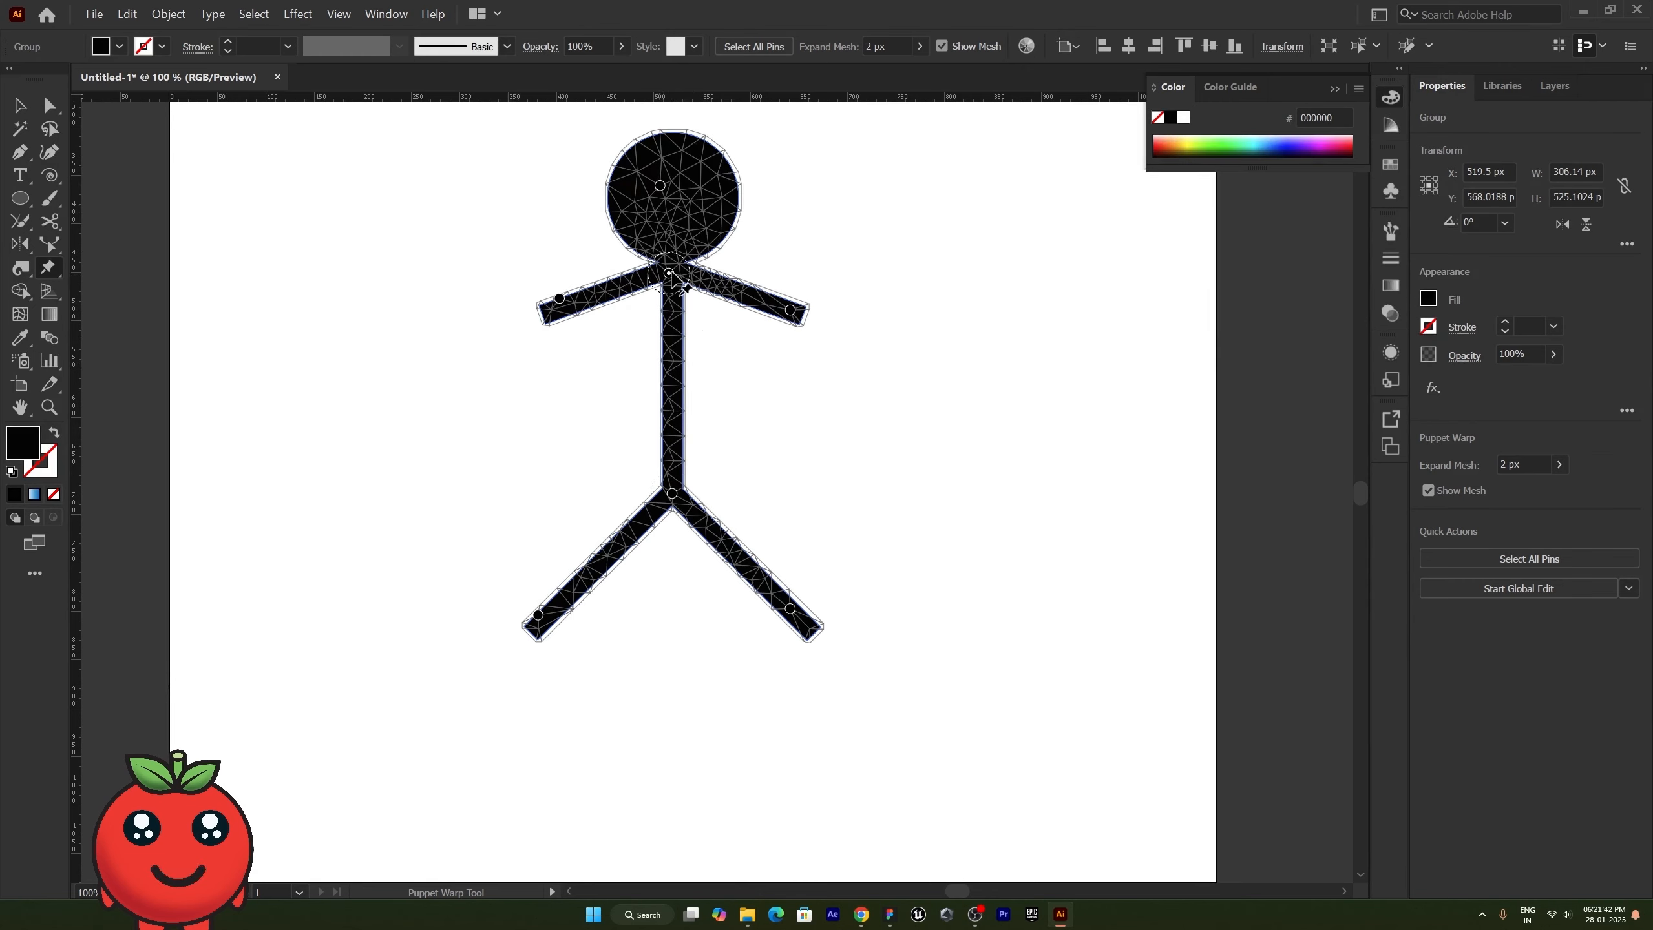
pyautogui.moveTo(686, 288)
pyautogui.mouseDown()
pyautogui.moveTo(689, 270)
pyautogui.moveTo(673, 294)
pyautogui.moveTo(683, 281)
pyautogui.mouseUp()
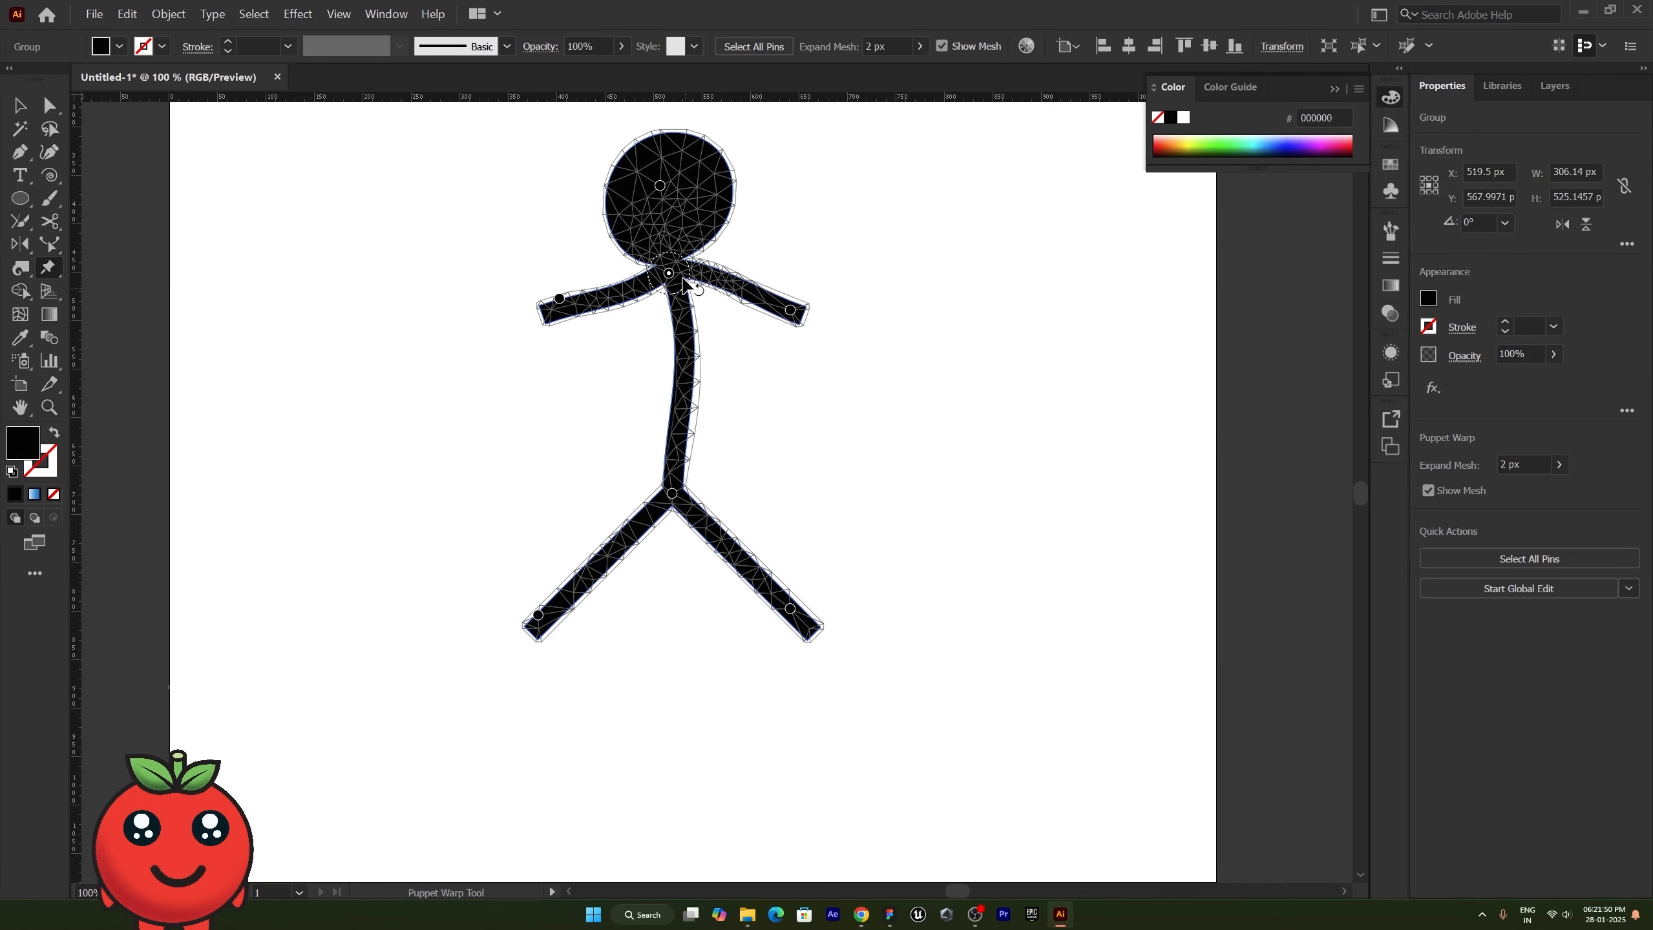
pyautogui.hotkey('ctrl', 'z')
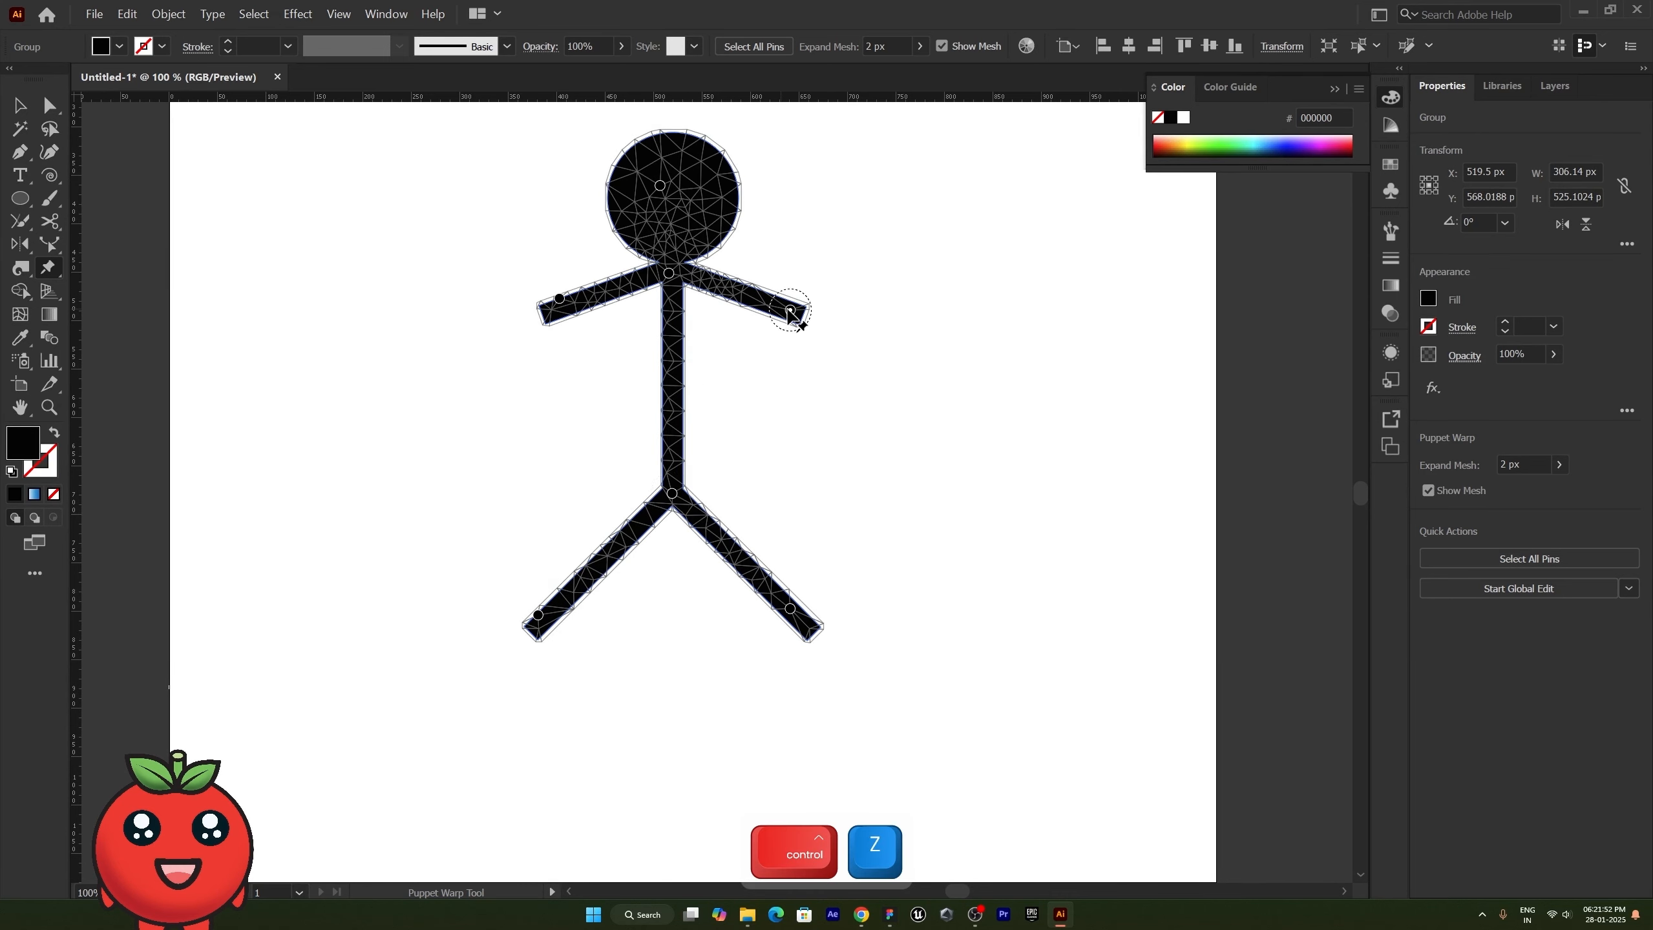
# Step: Raise the right hand pin slightly and add warp pins at both elbows and both knees
pyautogui.moveTo(790, 310)
pyautogui.mouseDown()
pyautogui.moveTo(782, 337)
pyautogui.moveTo(712, 371)
pyautogui.moveTo(799, 304)
pyautogui.moveTo(738, 352)
pyautogui.moveTo(800, 262)
pyautogui.moveTo(792, 298)
pyautogui.mouseUp()
pyautogui.click(734, 289)
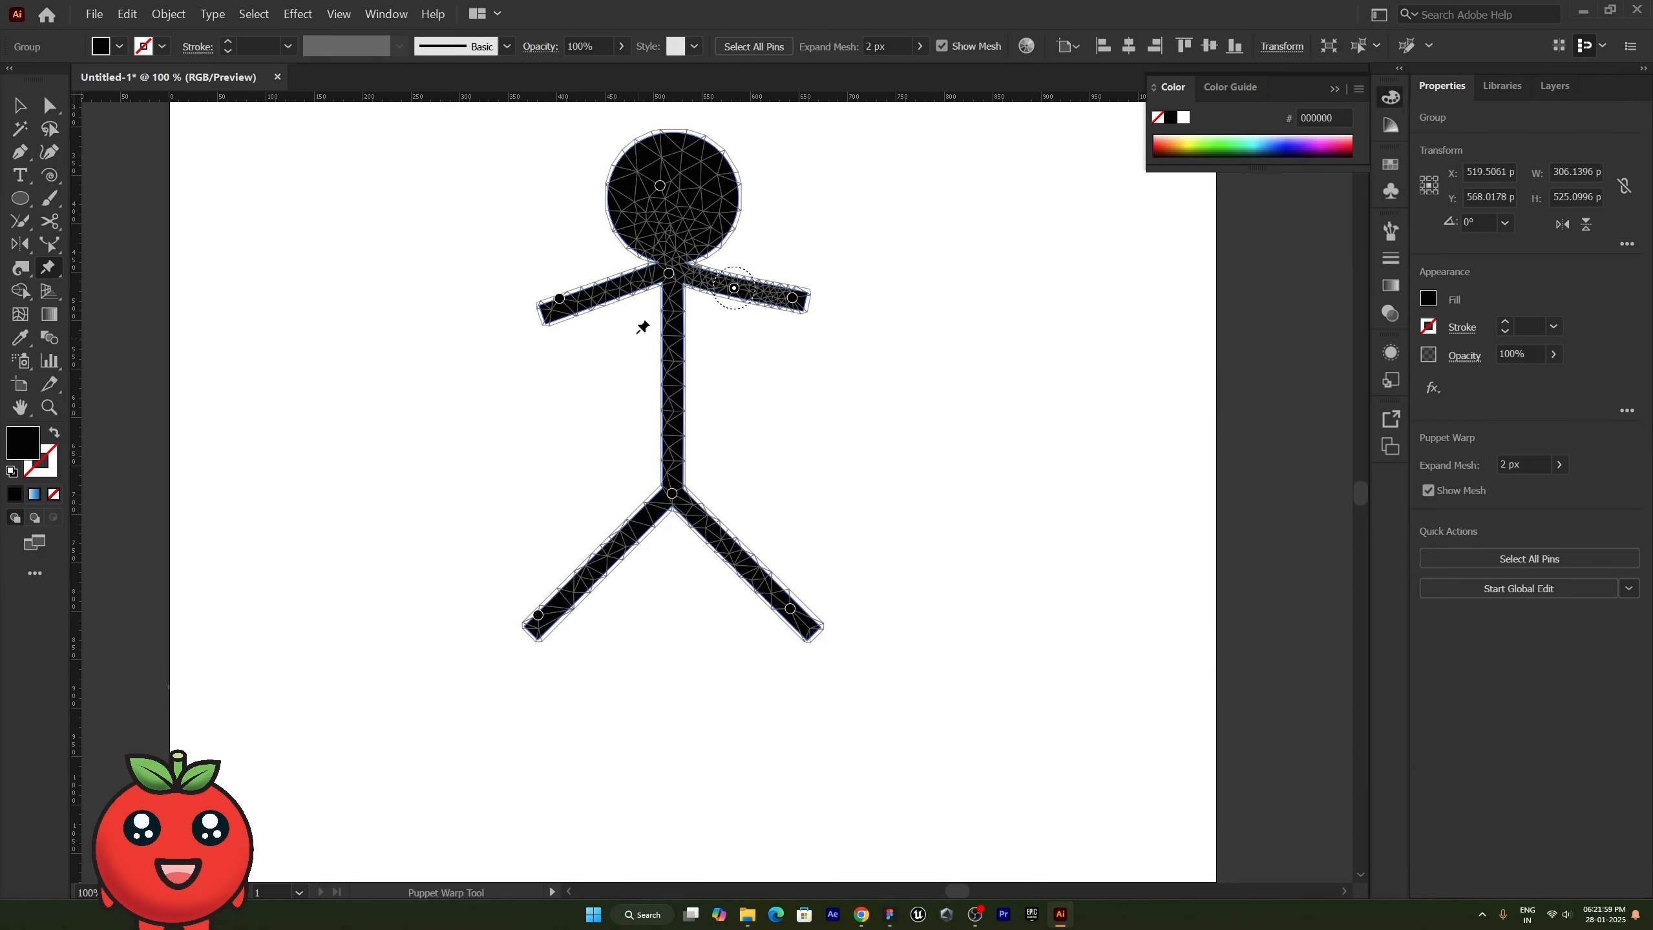
pyautogui.click(608, 289)
pyautogui.click(595, 566)
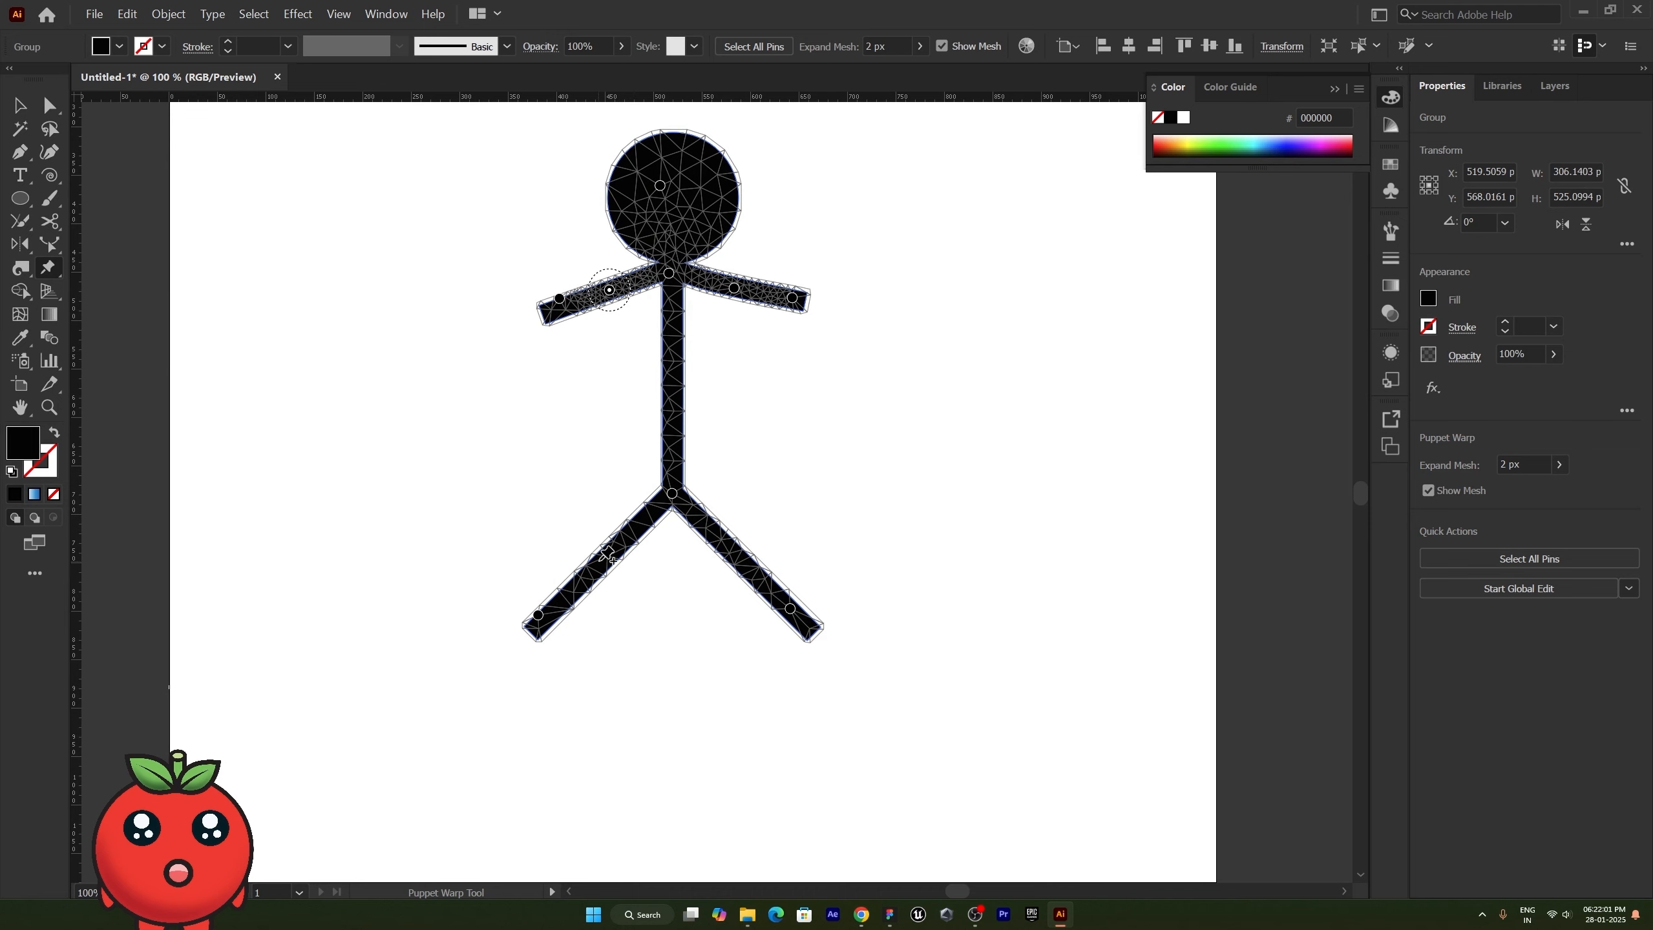
pyautogui.click(748, 564)
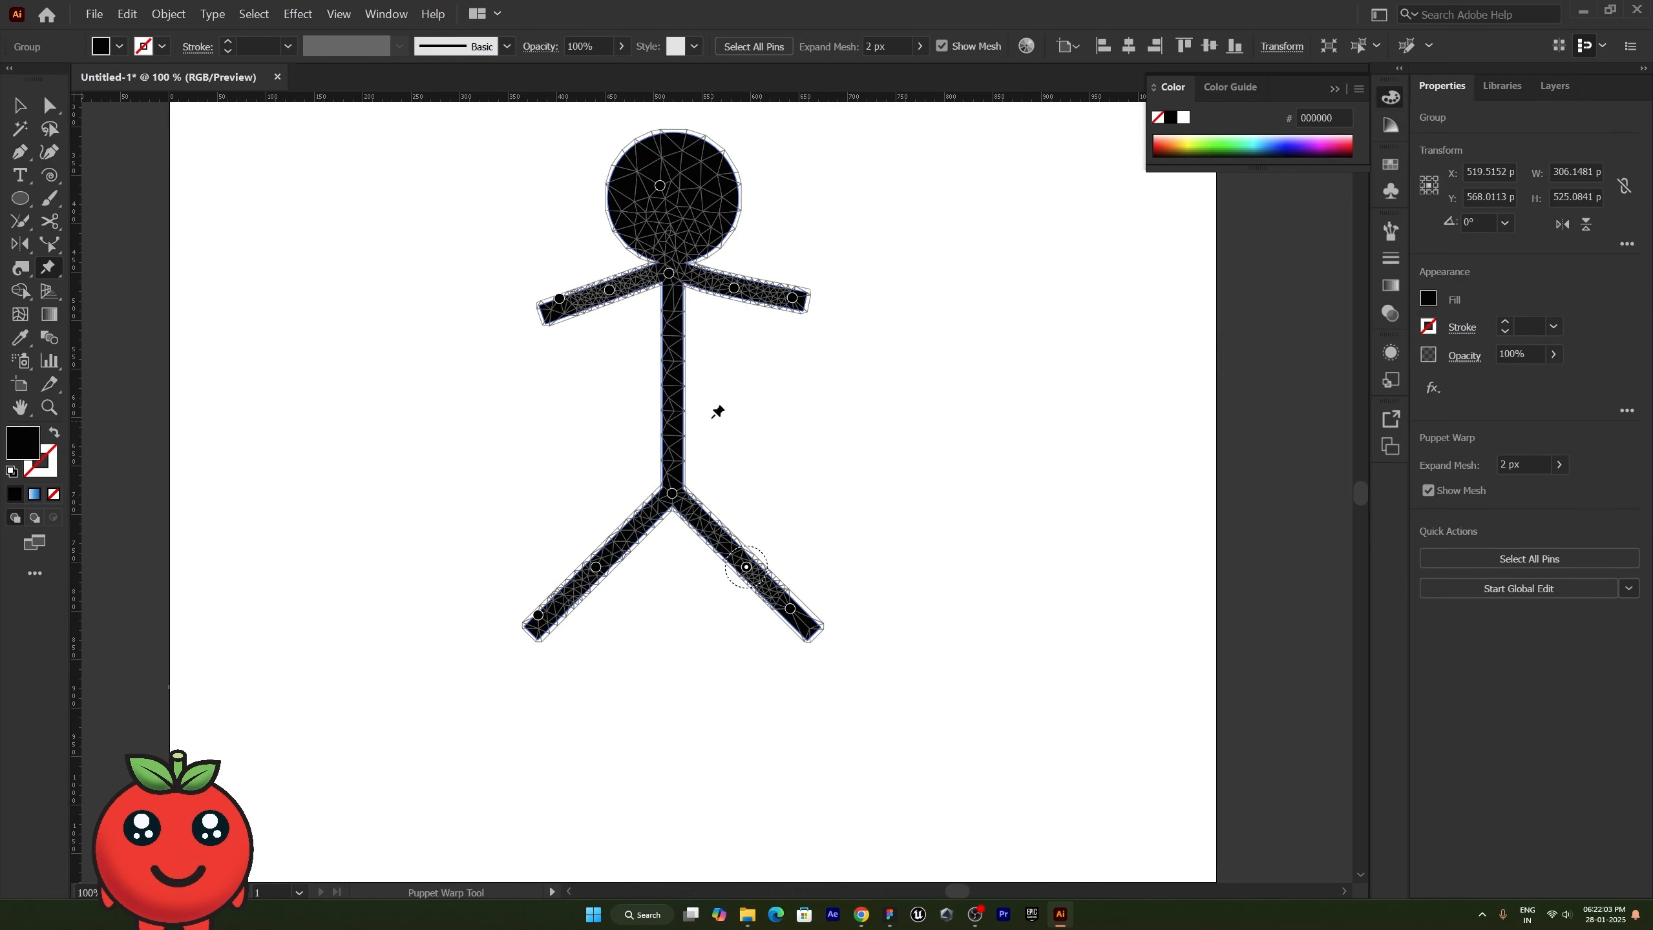
# Step: Pose the figure by raising the hip and knee pins, folding the legs inward and bending the right arm at its elbow pin
pyautogui.moveTo(672, 493); pyautogui.dragTo(674, 391)
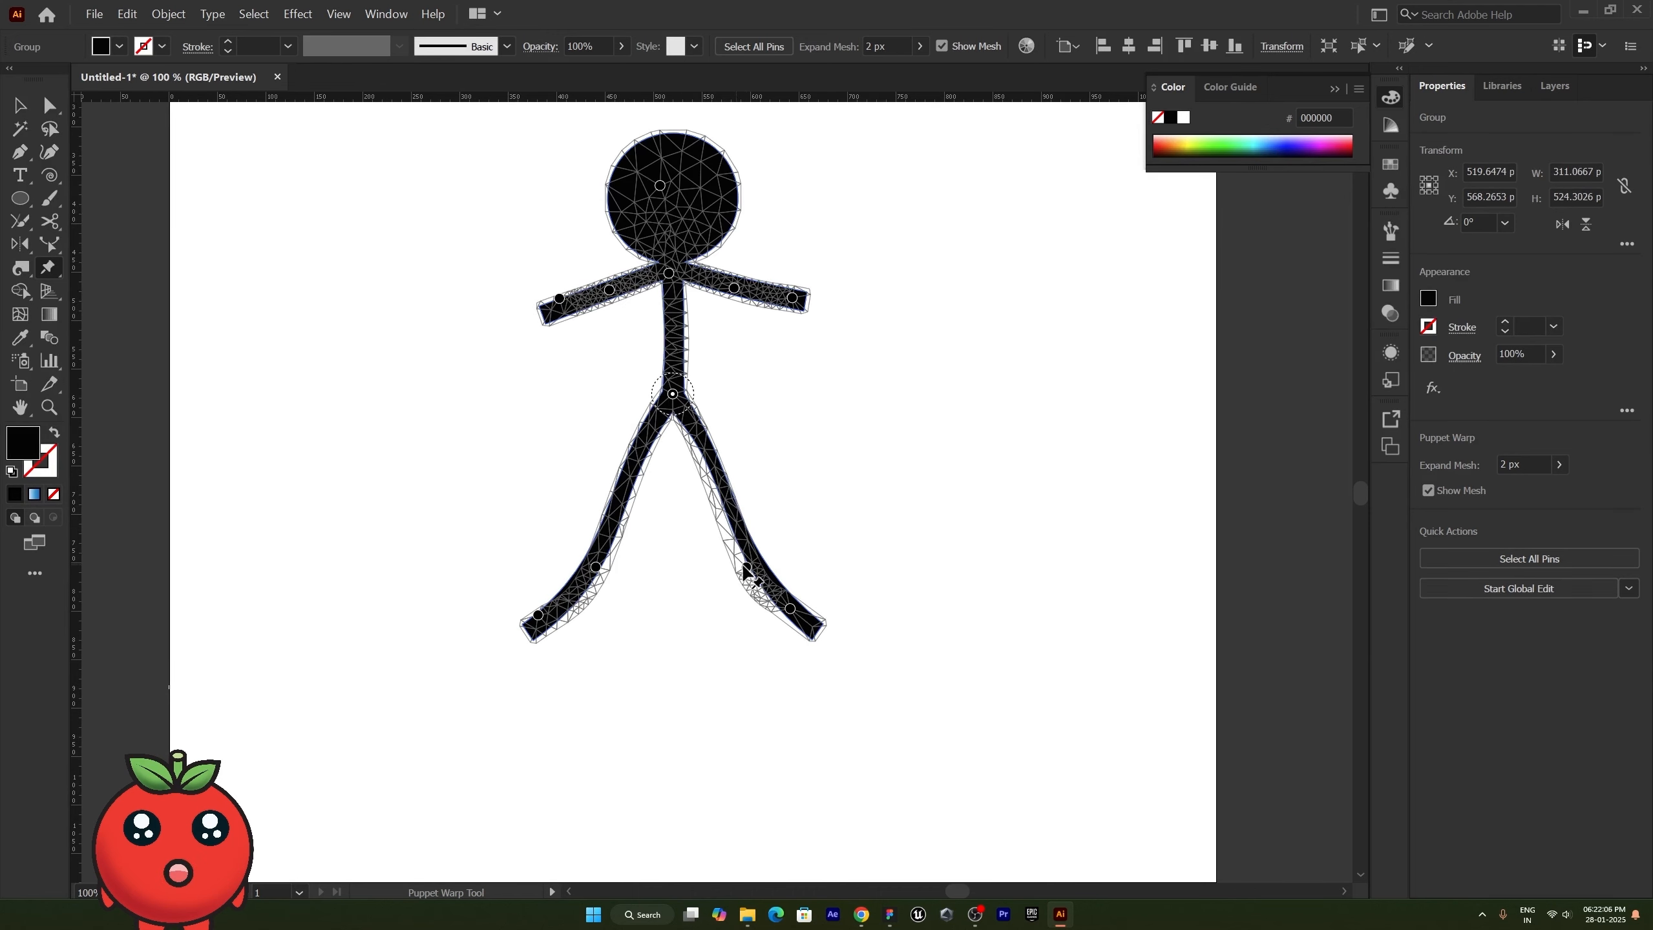
pyautogui.moveTo(743, 565); pyautogui.dragTo(723, 487)
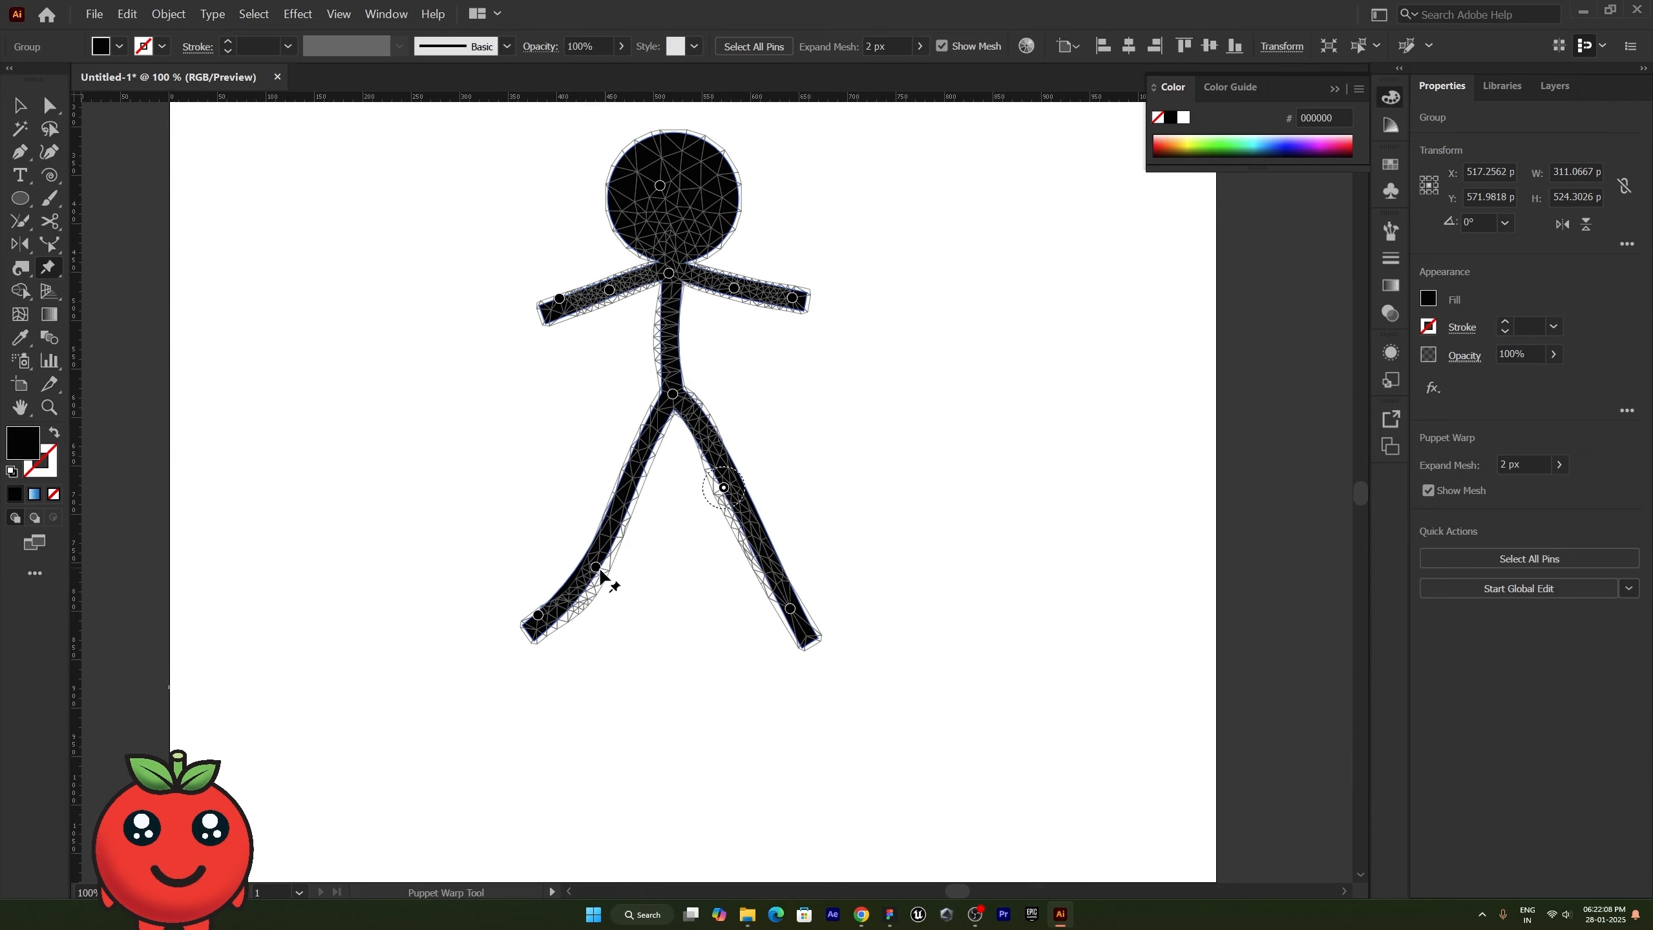
pyautogui.moveTo(597, 568); pyautogui.dragTo(607, 483)
pyautogui.moveTo(538, 615); pyautogui.dragTo(709, 458)
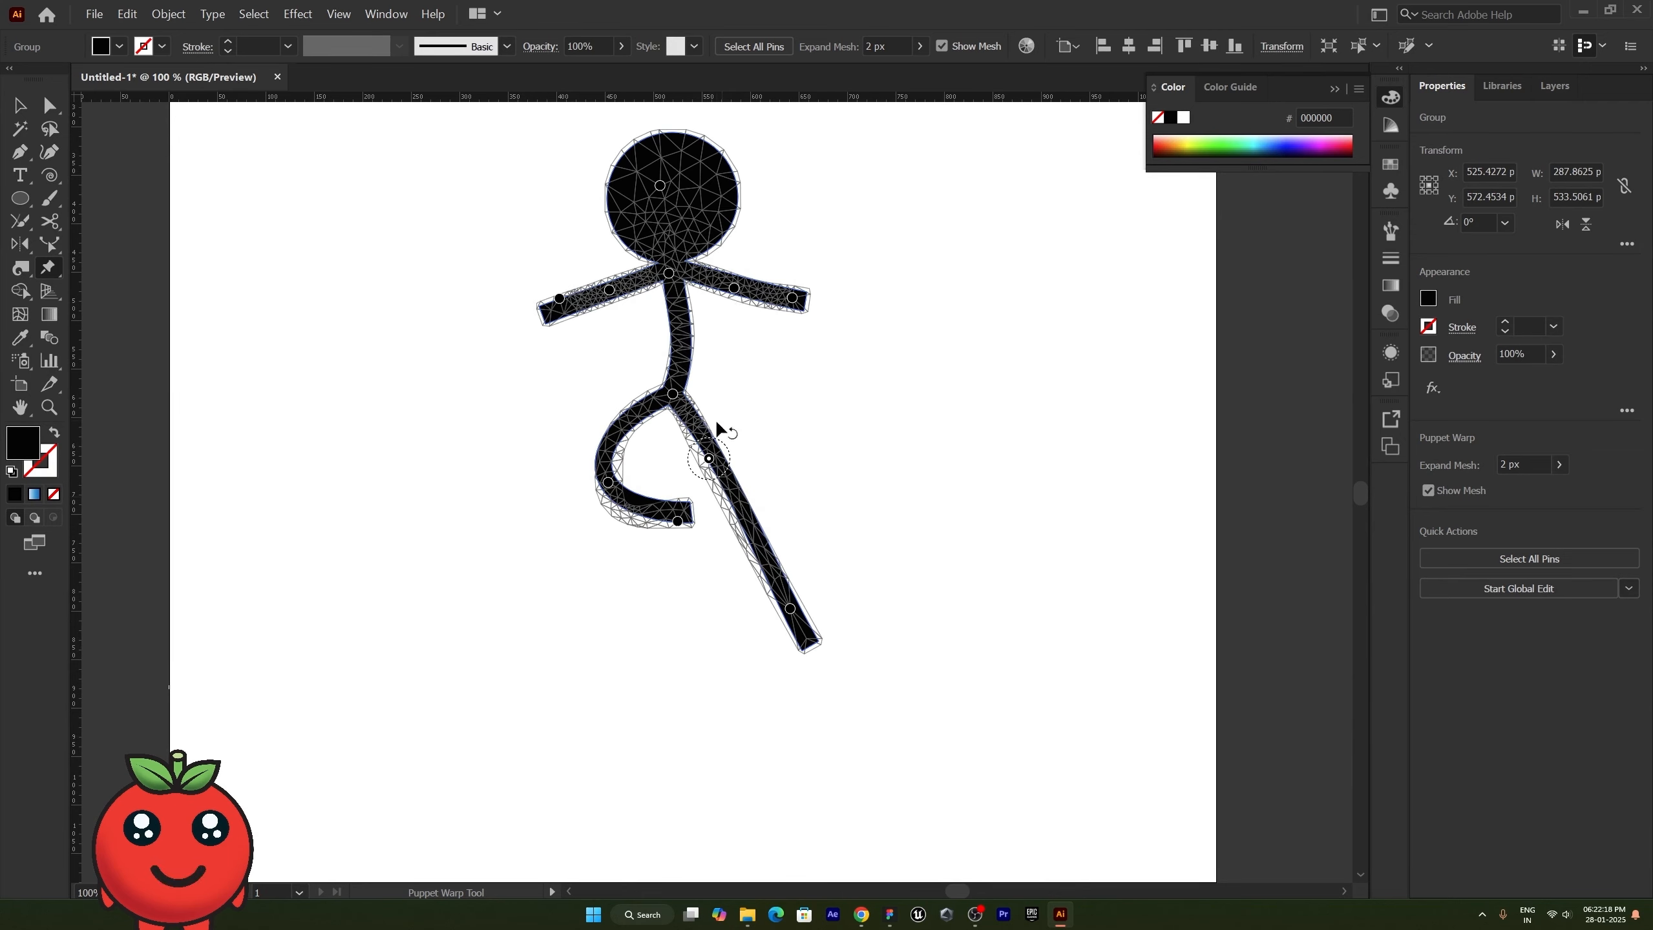
pyautogui.moveTo(732, 295); pyautogui.dragTo(723, 328)
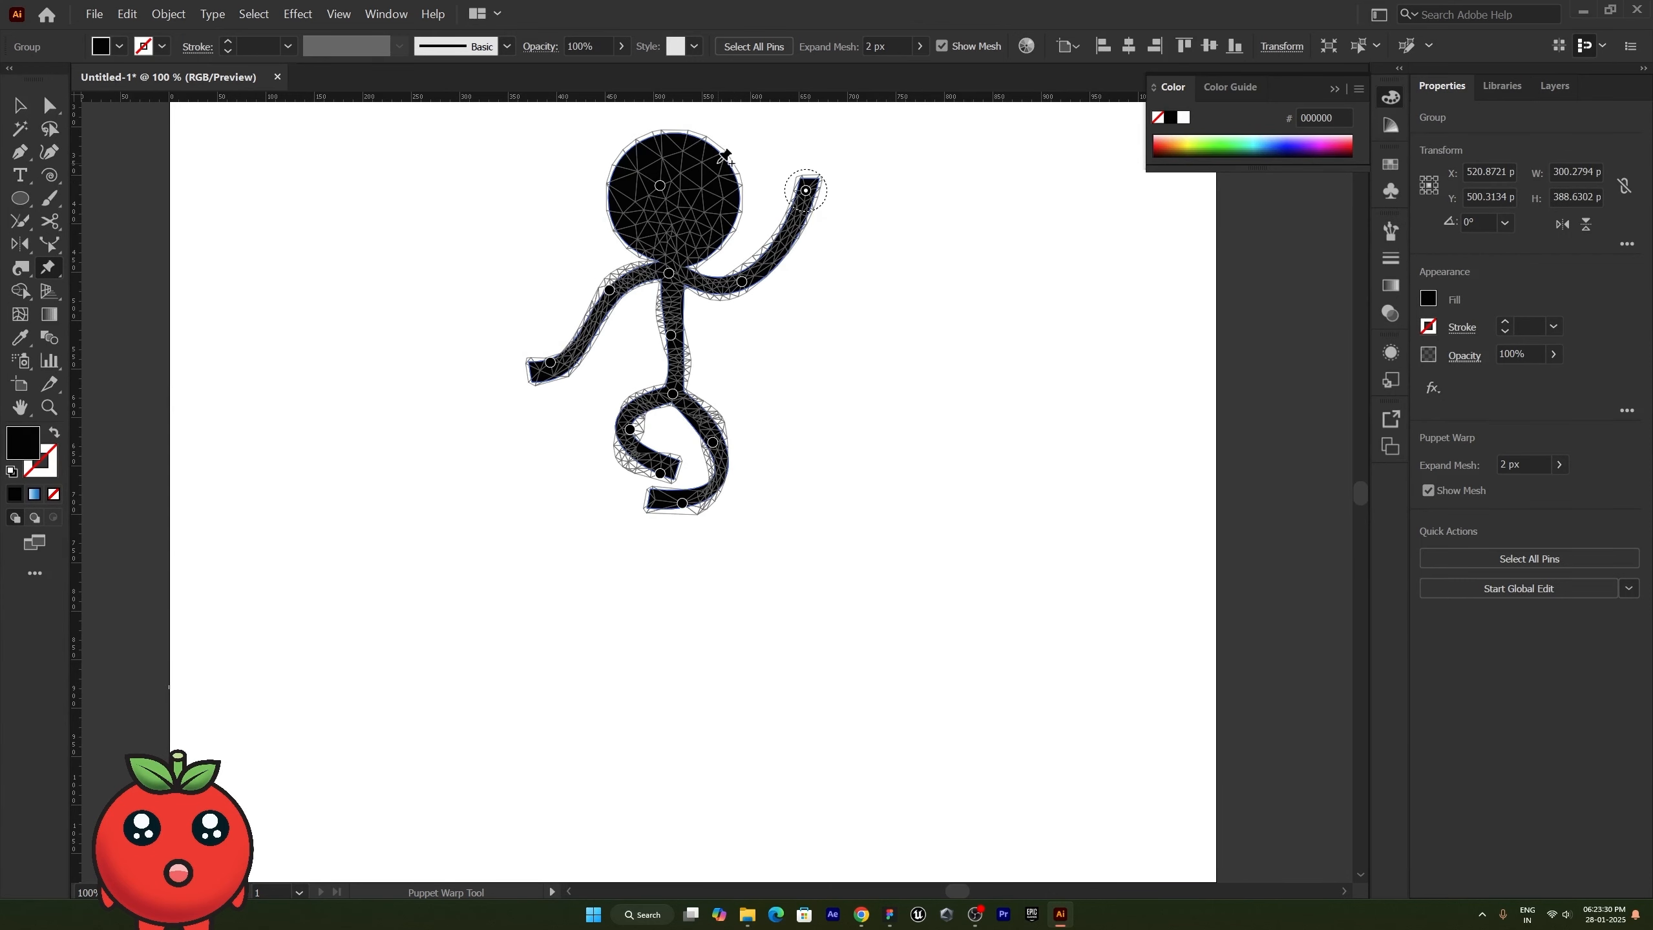
# Step: Add a second warp pin on the head's right side and bring the left hand pin inward toward the torso
pyautogui.click(705, 181)
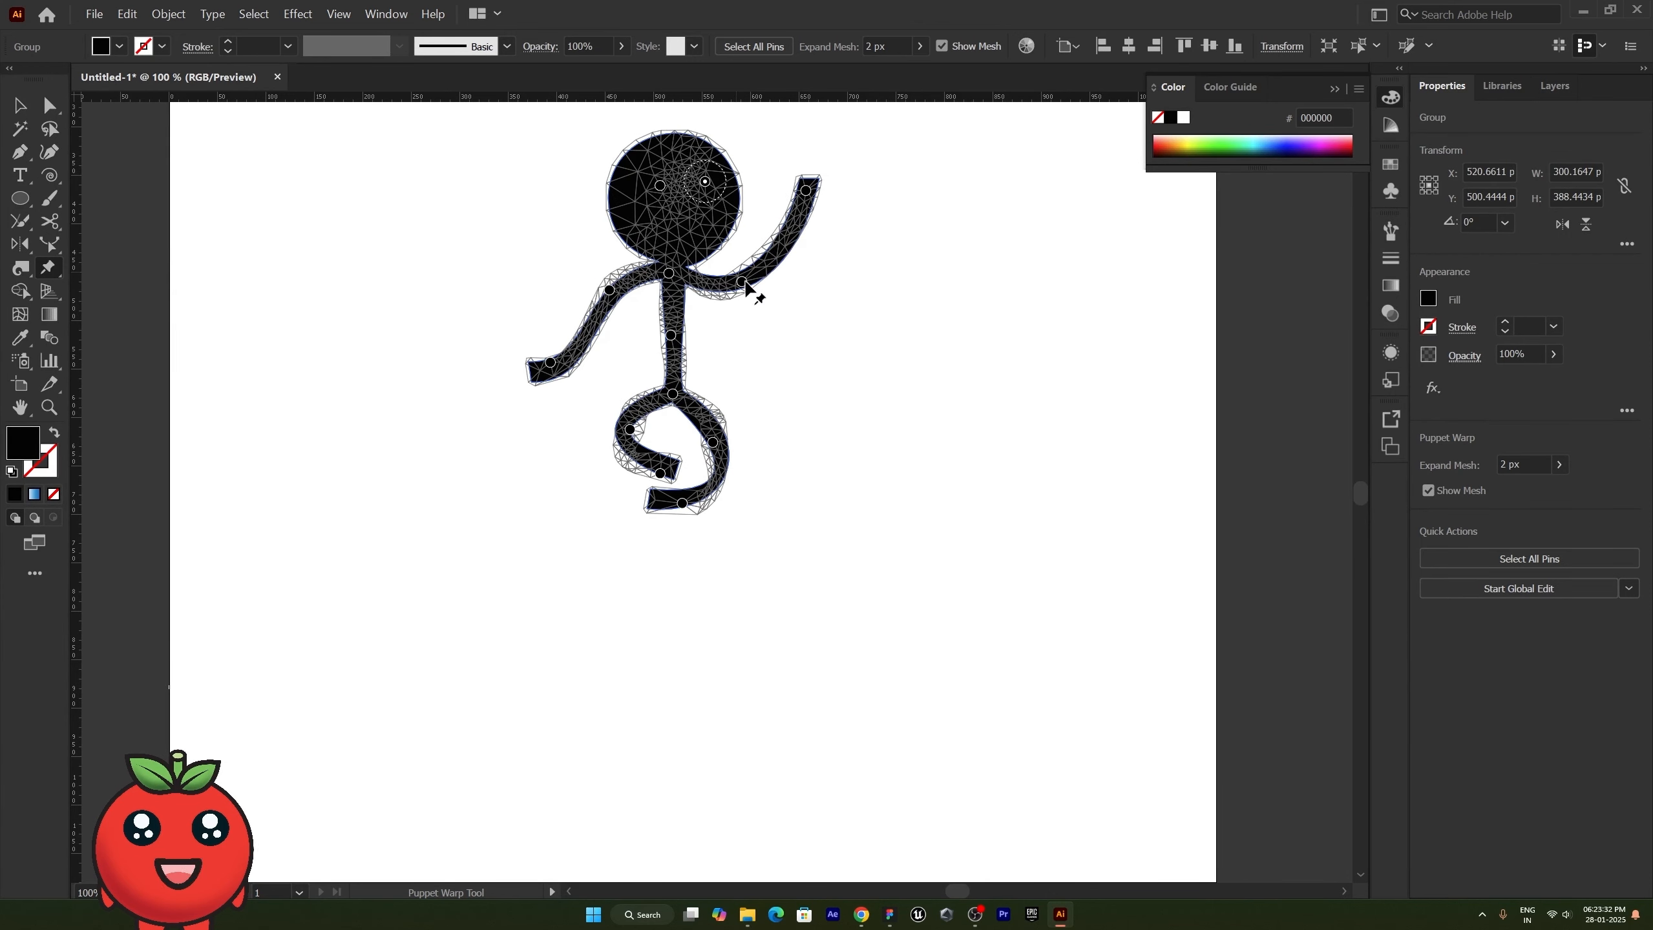
pyautogui.click(658, 183)
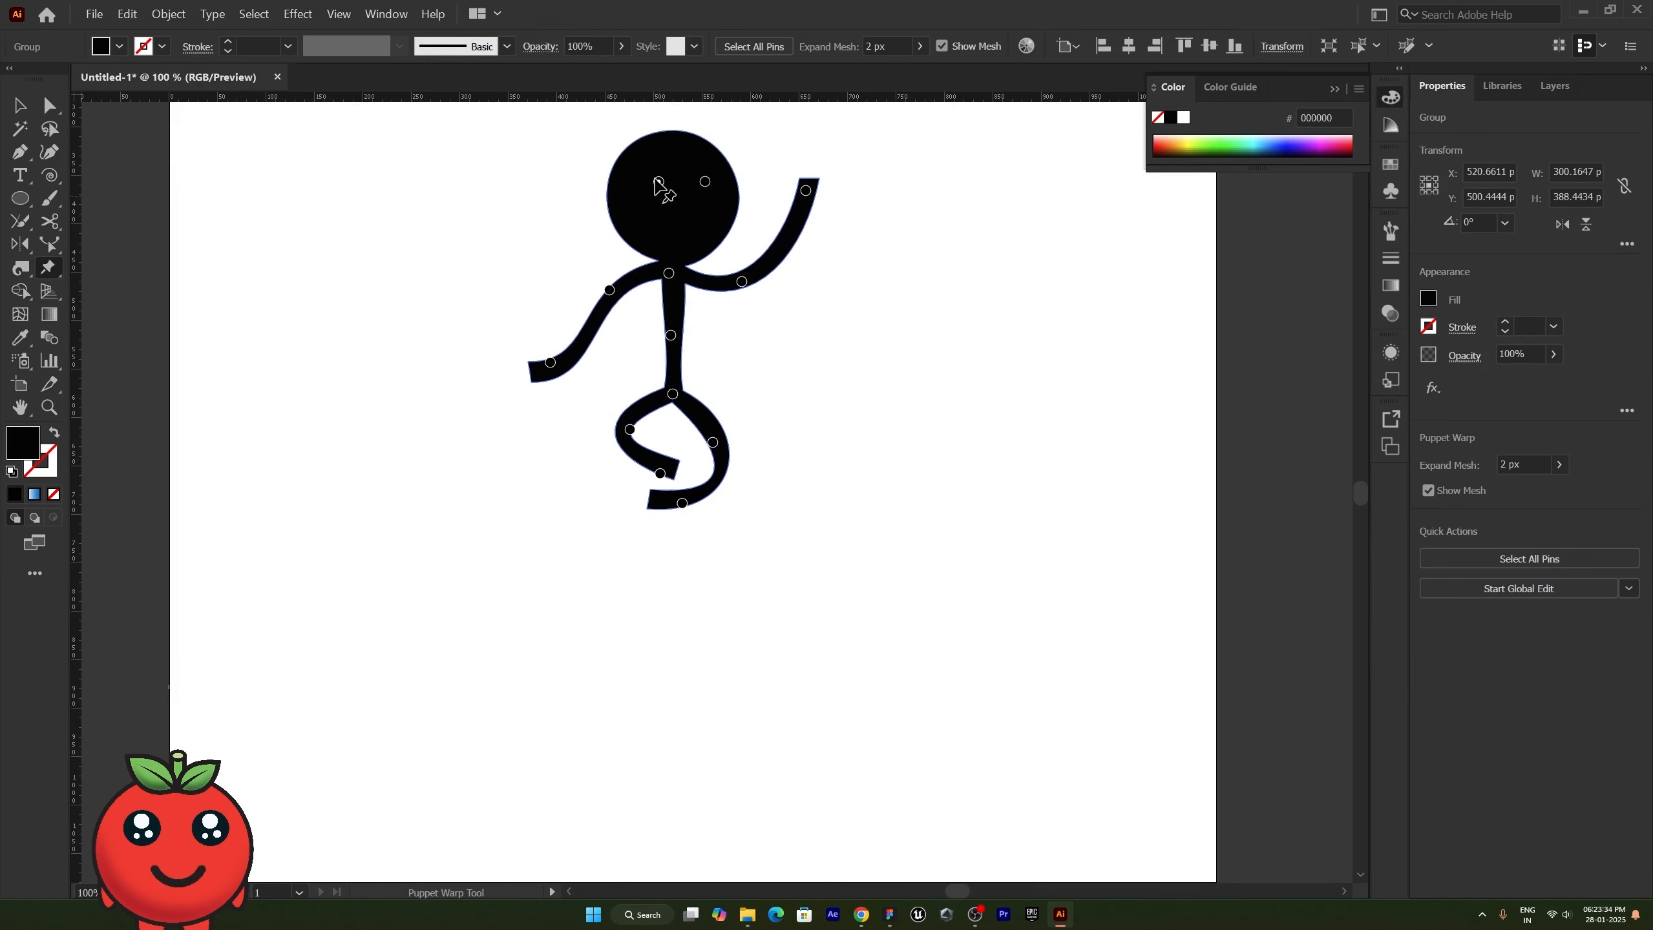
pyautogui.click(551, 363)
pyautogui.moveTo(567, 364)
pyautogui.mouseDown()
pyautogui.moveTo(558, 345)
pyautogui.moveTo(523, 348)
pyautogui.moveTo(593, 367)
pyautogui.mouseUp()
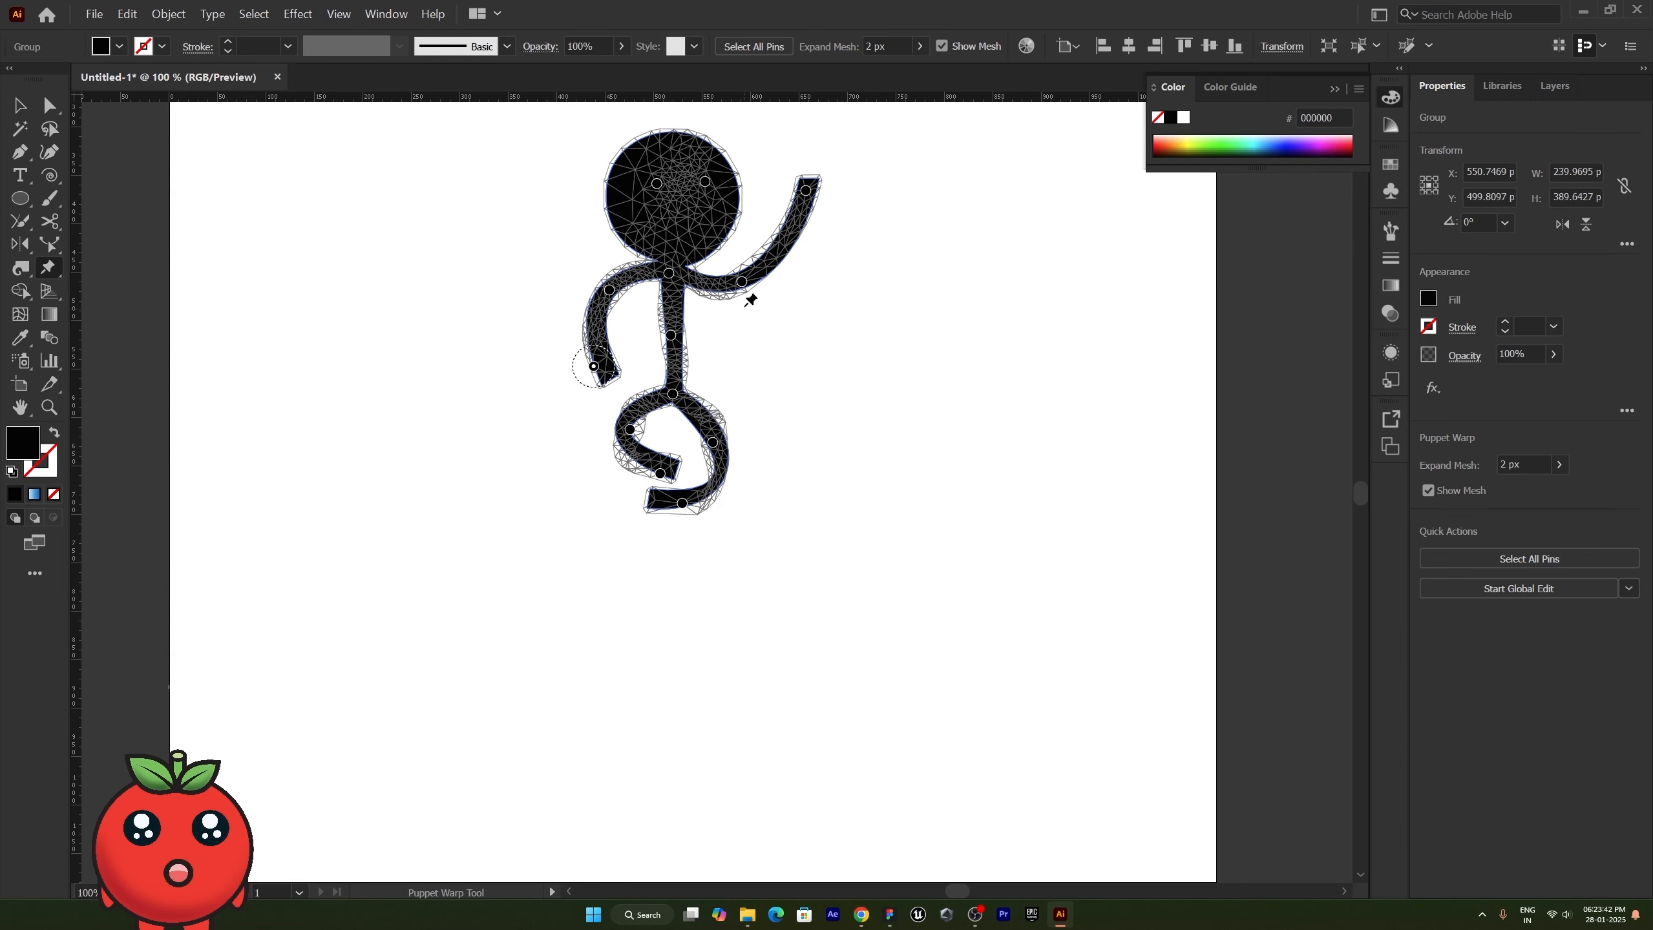
# Step: Curve the right arm downward by moving its elbow and hand pins, and adjust the left hand pin toward the body
pyautogui.moveTo(741, 283); pyautogui.dragTo(737, 277)
pyautogui.moveTo(806, 190); pyautogui.dragTo(729, 367)
pyautogui.moveTo(595, 368); pyautogui.dragTo(610, 364)
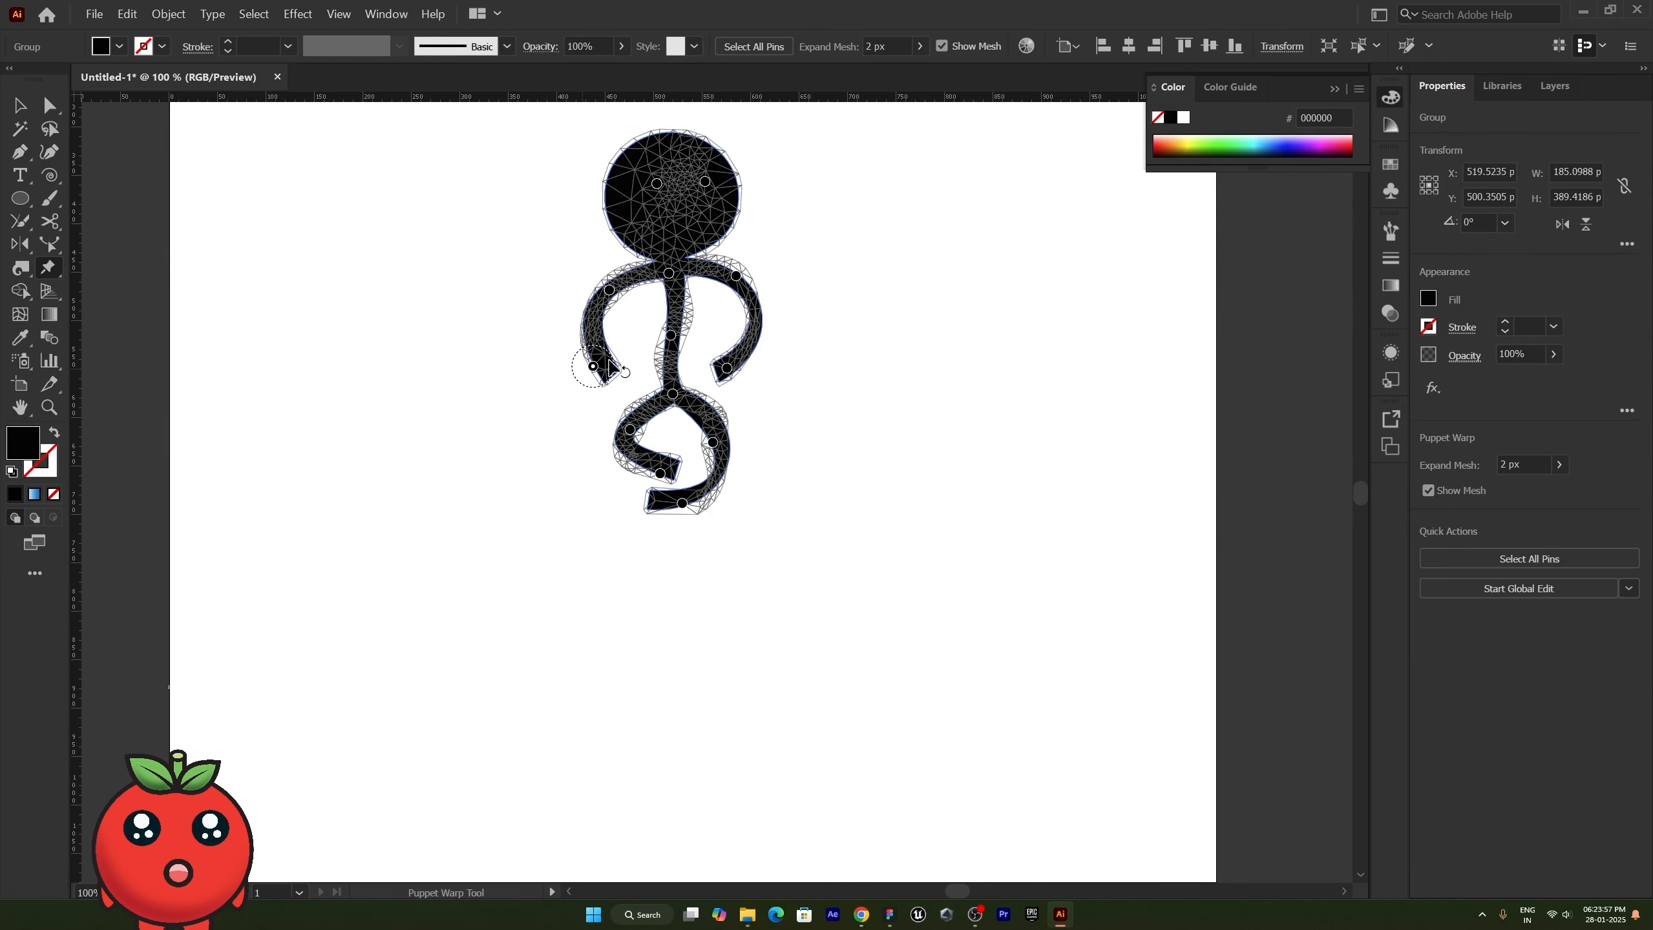
# Step: Raise the left hand pin beside the head in a waving pose and twist the torso at its waist pin
pyautogui.moveTo(605, 368); pyautogui.dragTo(547, 211)
pyautogui.click(670, 335)
pyautogui.moveTo(688, 344); pyautogui.dragTo(690, 341)
pyautogui.moveTo(547, 213)
pyautogui.mouseDown()
pyautogui.moveTo(517, 228)
pyautogui.moveTo(541, 199)
pyautogui.moveTo(524, 190)
pyautogui.moveTo(544, 195)
pyautogui.moveTo(475, 225)
pyautogui.moveTo(558, 191)
pyautogui.moveTo(535, 221)
pyautogui.moveTo(554, 190)
pyautogui.mouseUp()
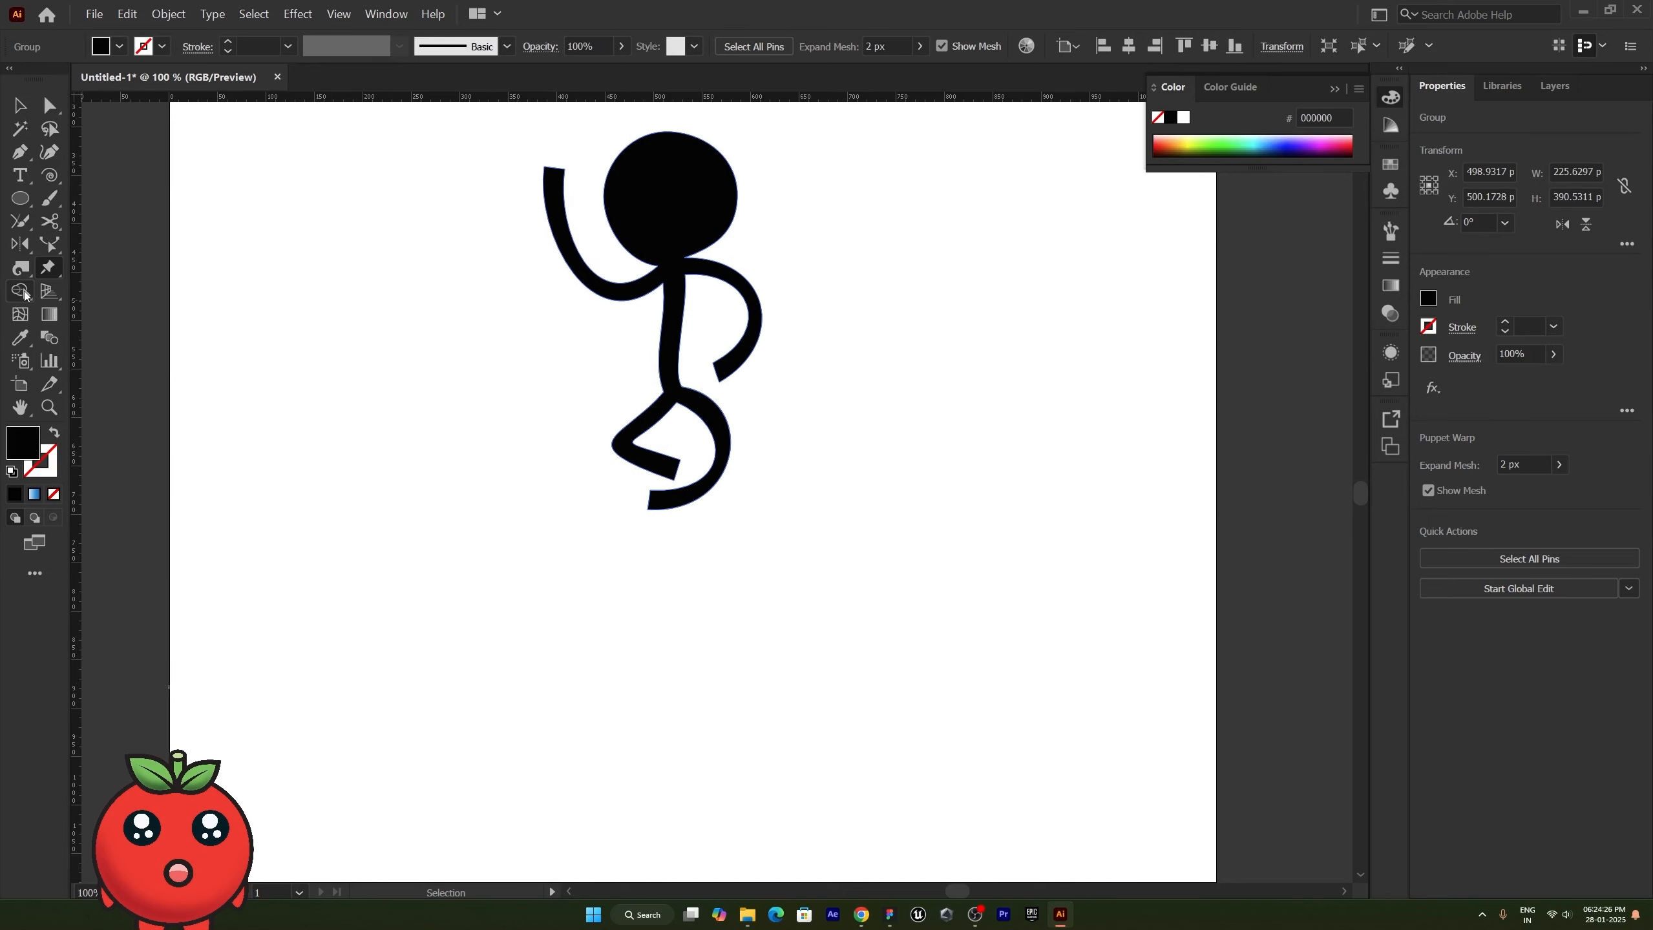
pyautogui.click(19, 292)
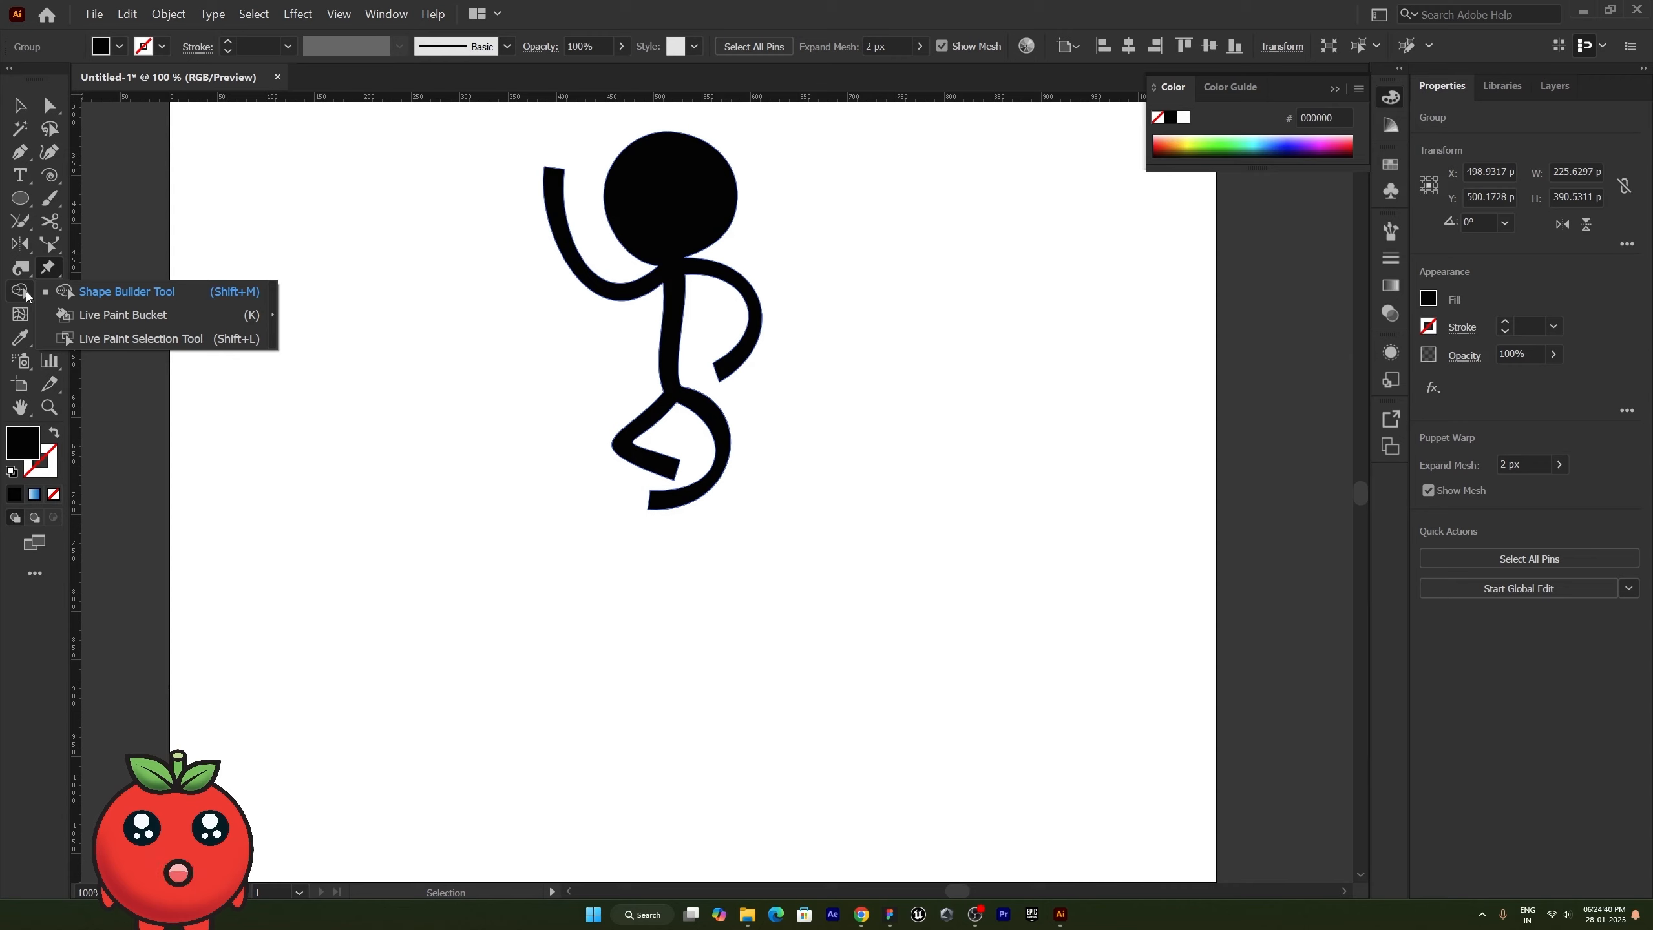
pyautogui.click(64, 295)
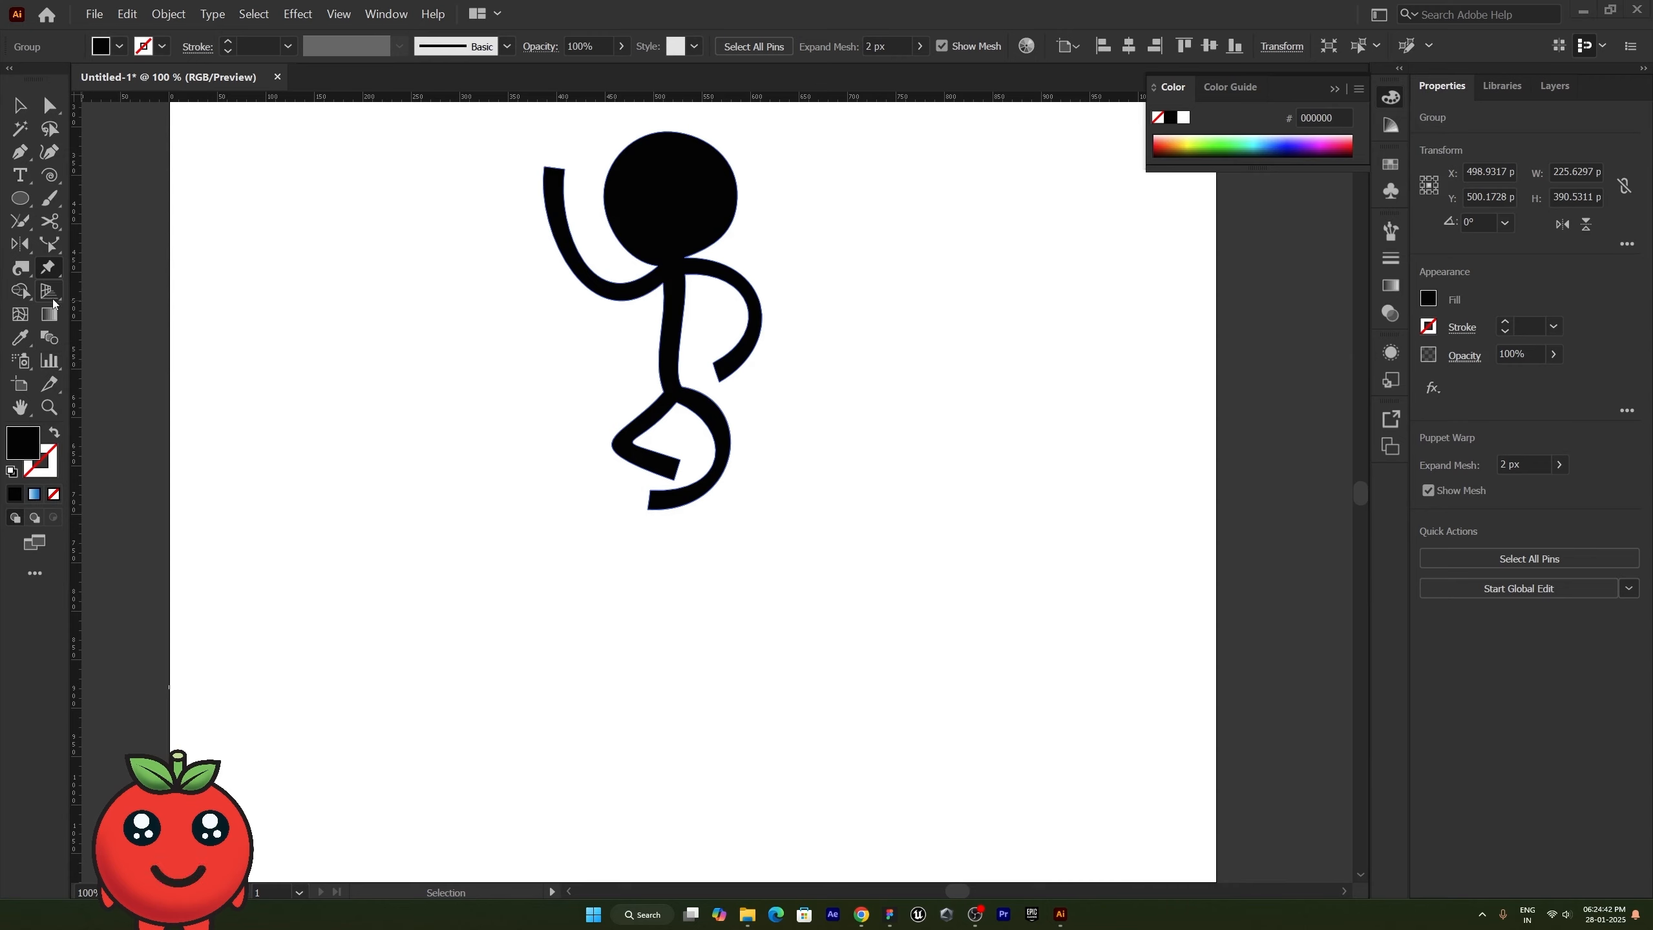